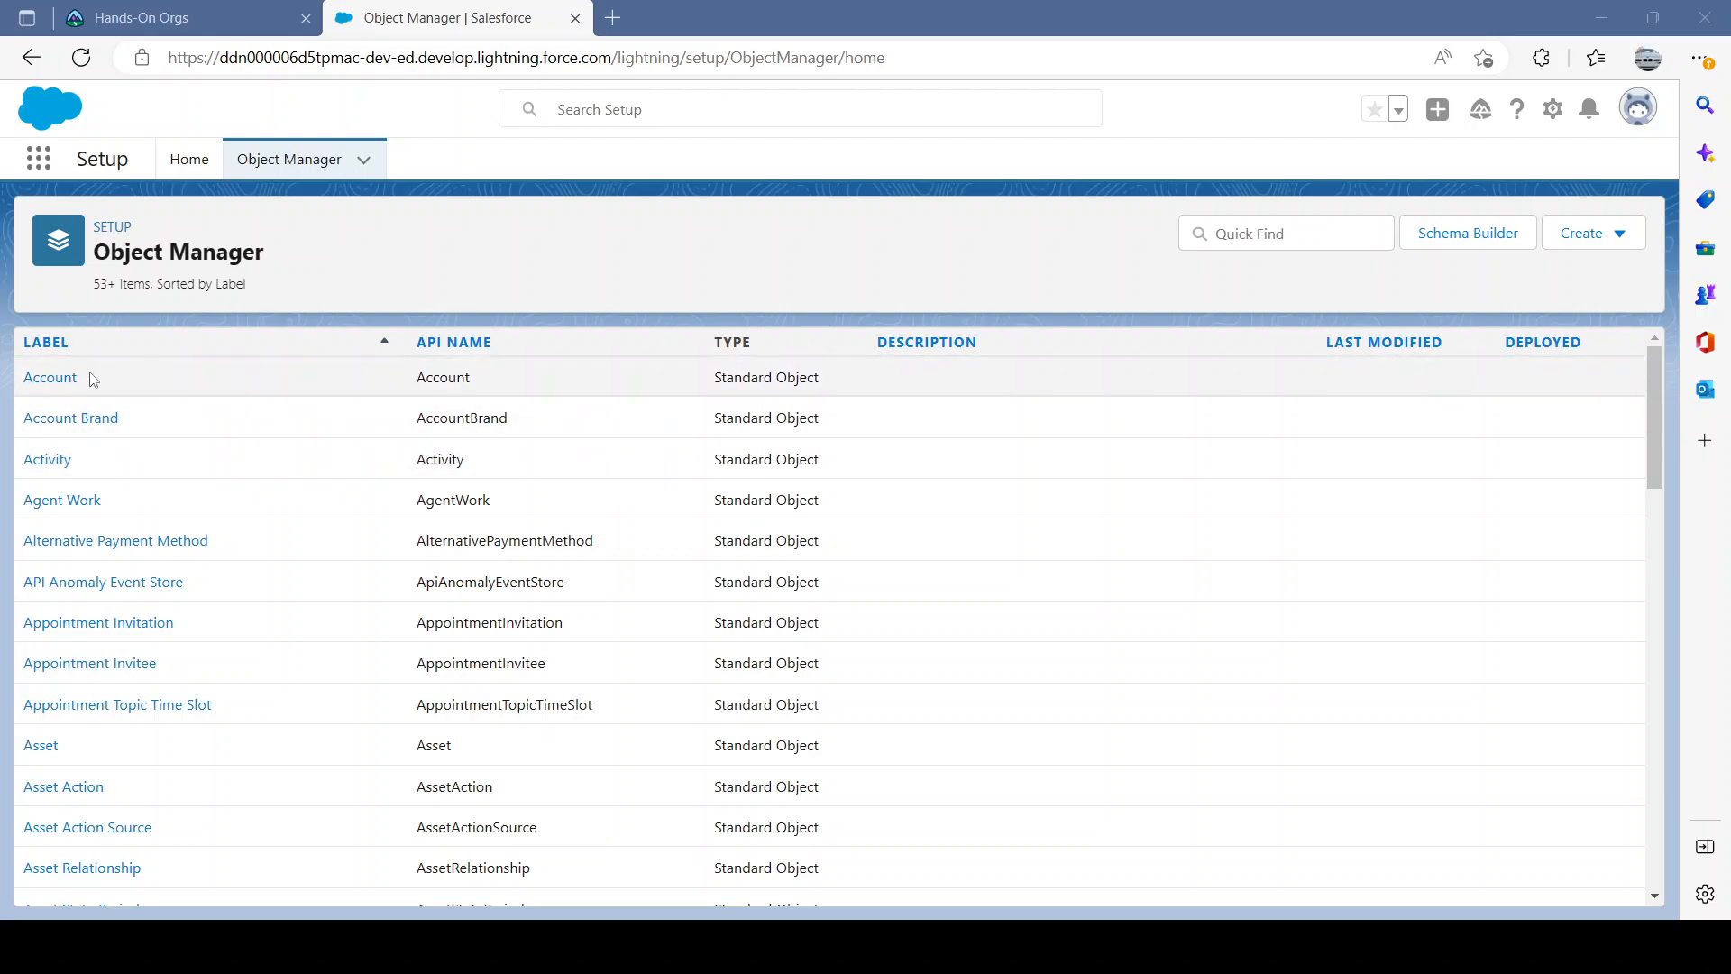
Step: Start a new custom field on the standard Account object and examine the available data types
{"action": "left_click", "coordinate": [62, 379]}
{"action": "left_click", "coordinate": [171, 383]}
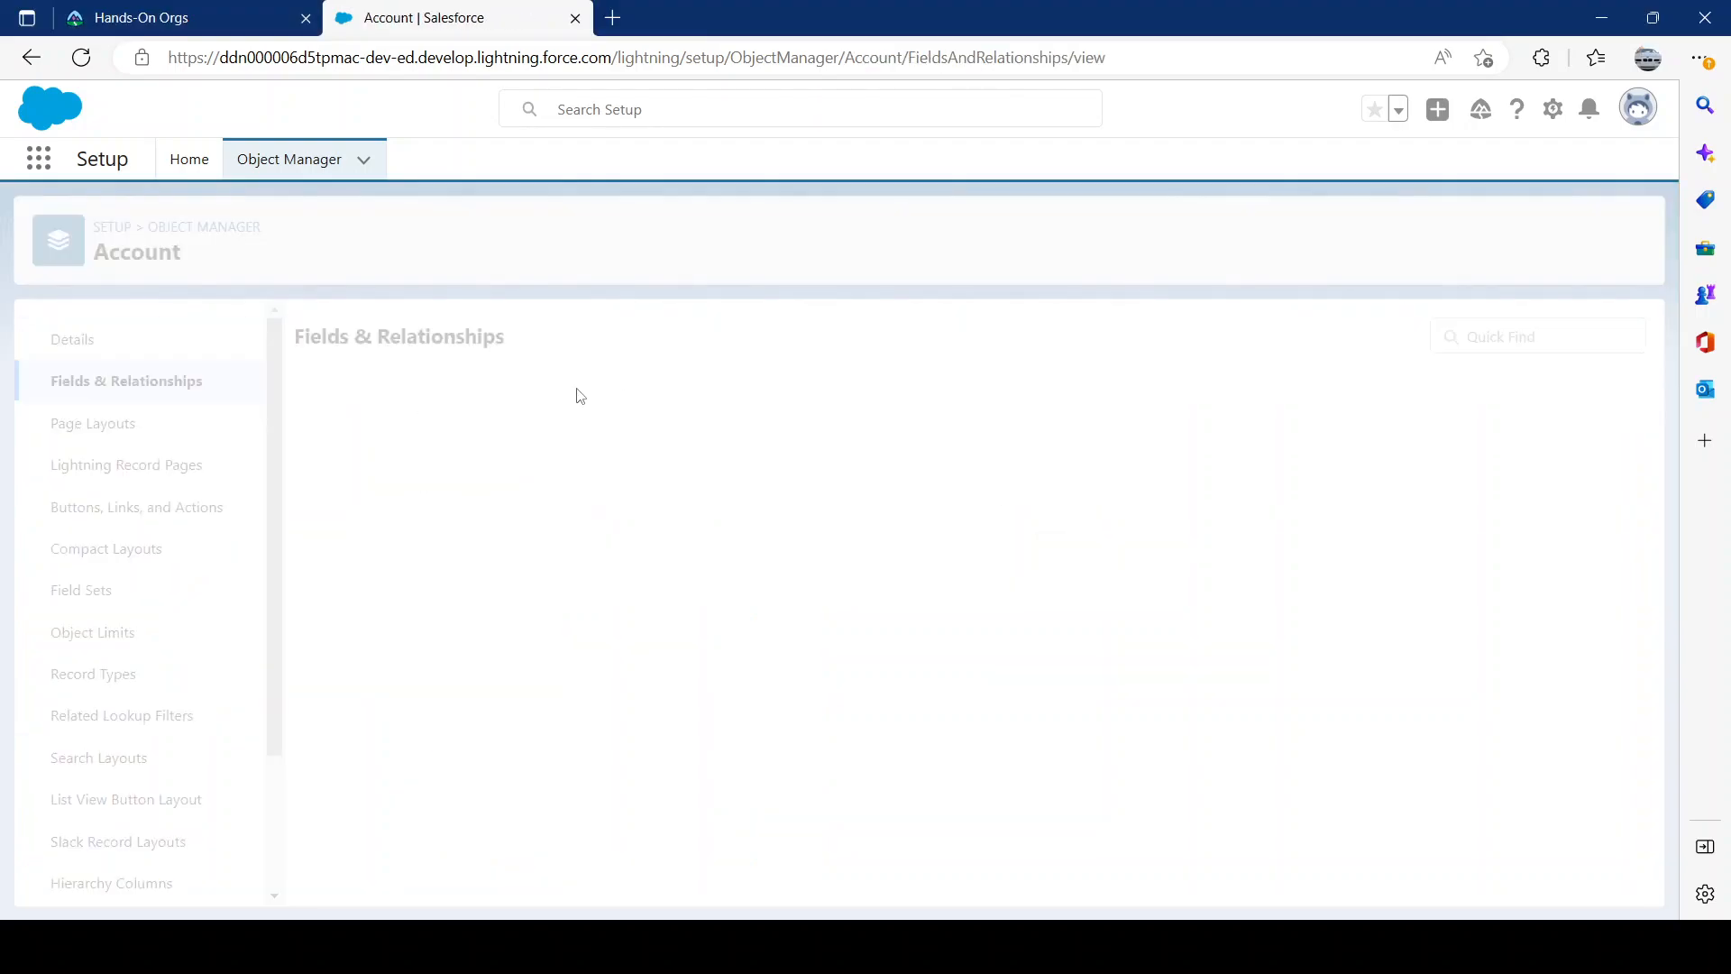
{"action": "left_click", "coordinate": [1143, 338]}
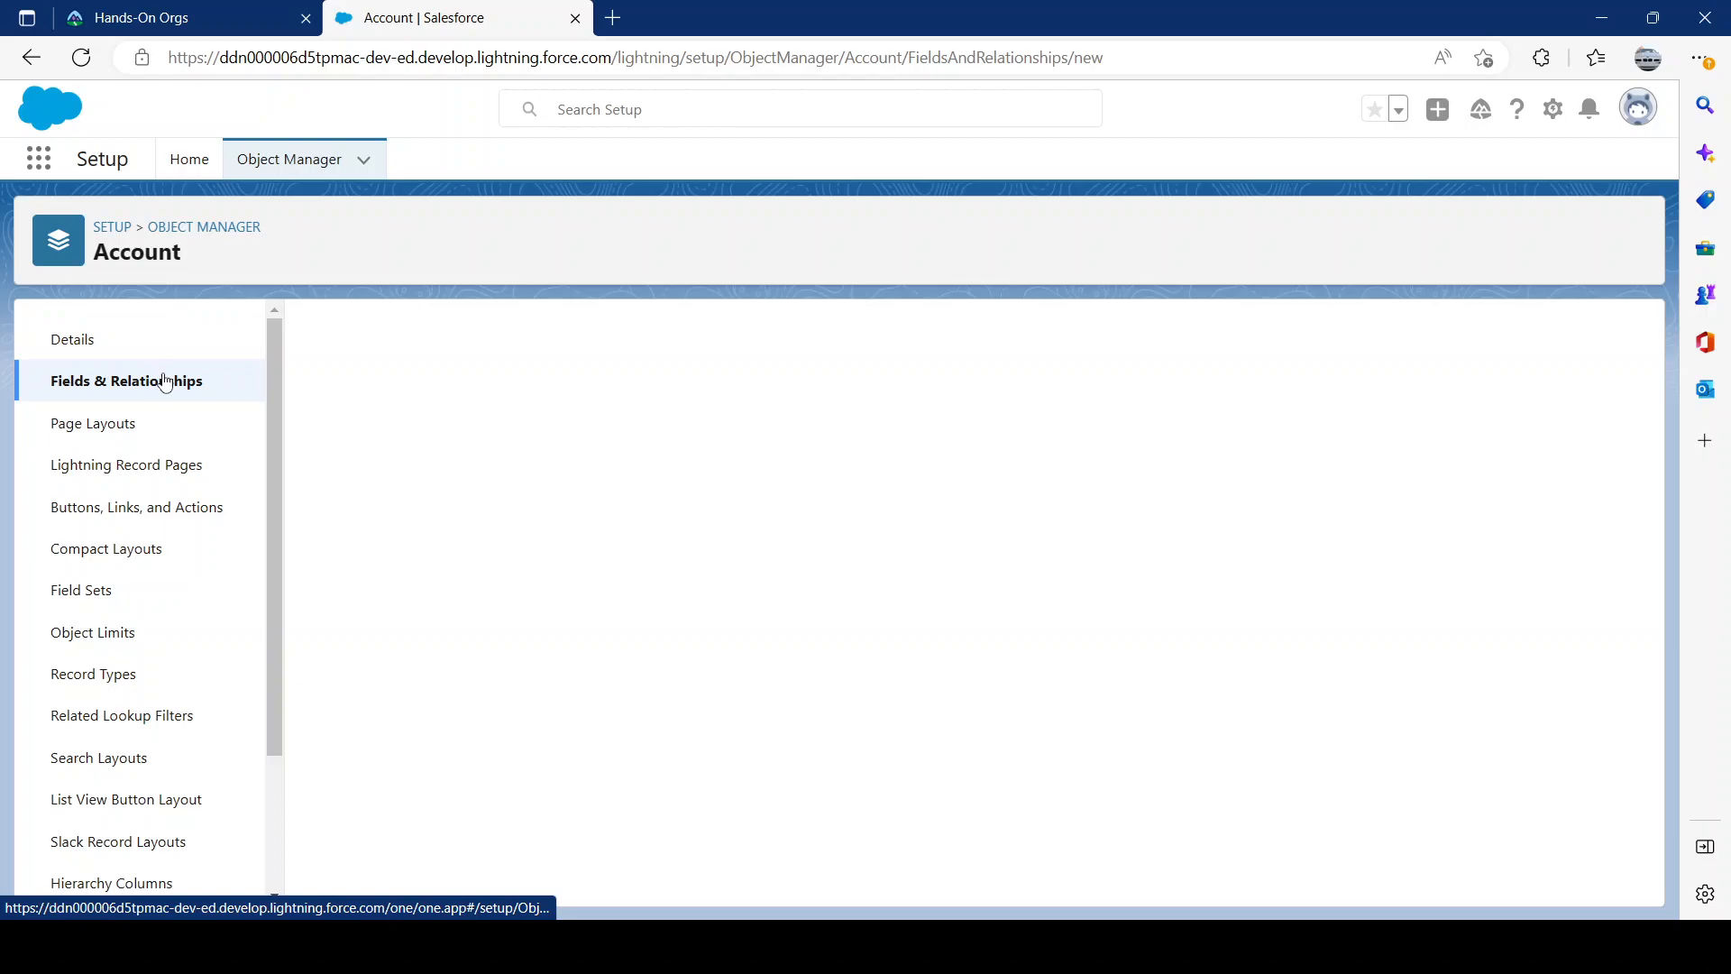
{"action": "scroll", "coordinate": [532, 695], "scroll_direction": "down", "scroll_amount": 1}
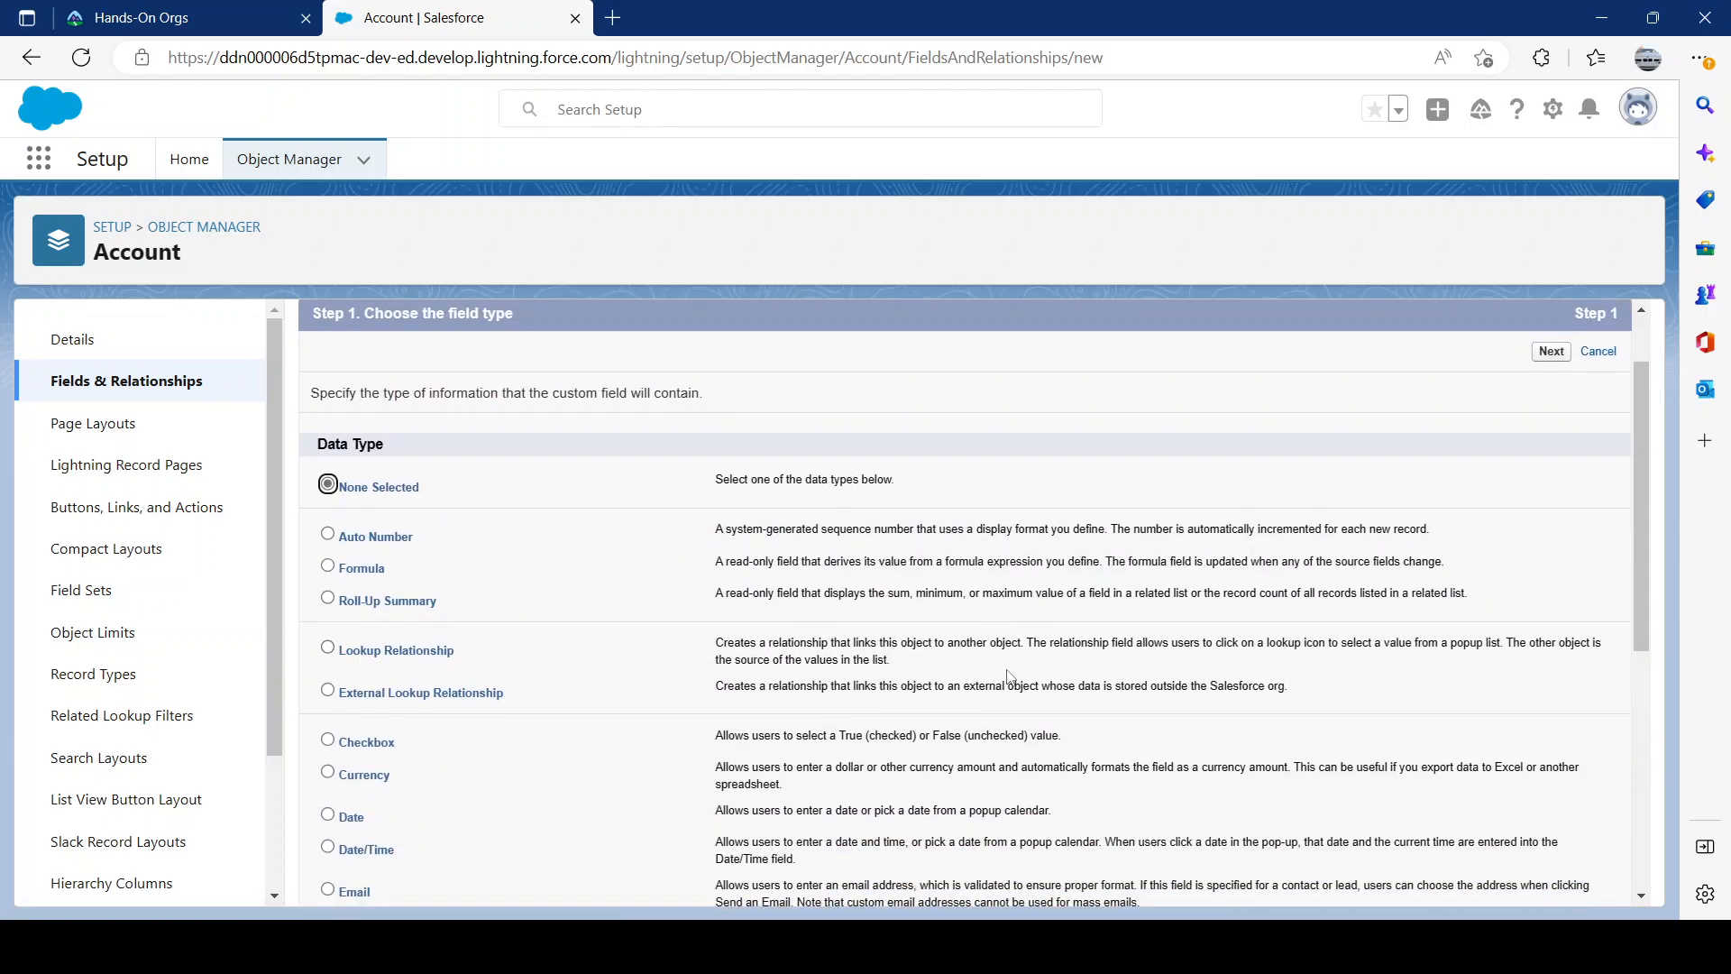
Step: Start a new custom object and enter Account4 as both its label and object name
{"action": "left_click", "coordinate": [296, 170]}
{"action": "left_click", "coordinate": [1582, 232]}
{"action": "left_click", "coordinate": [1491, 299]}
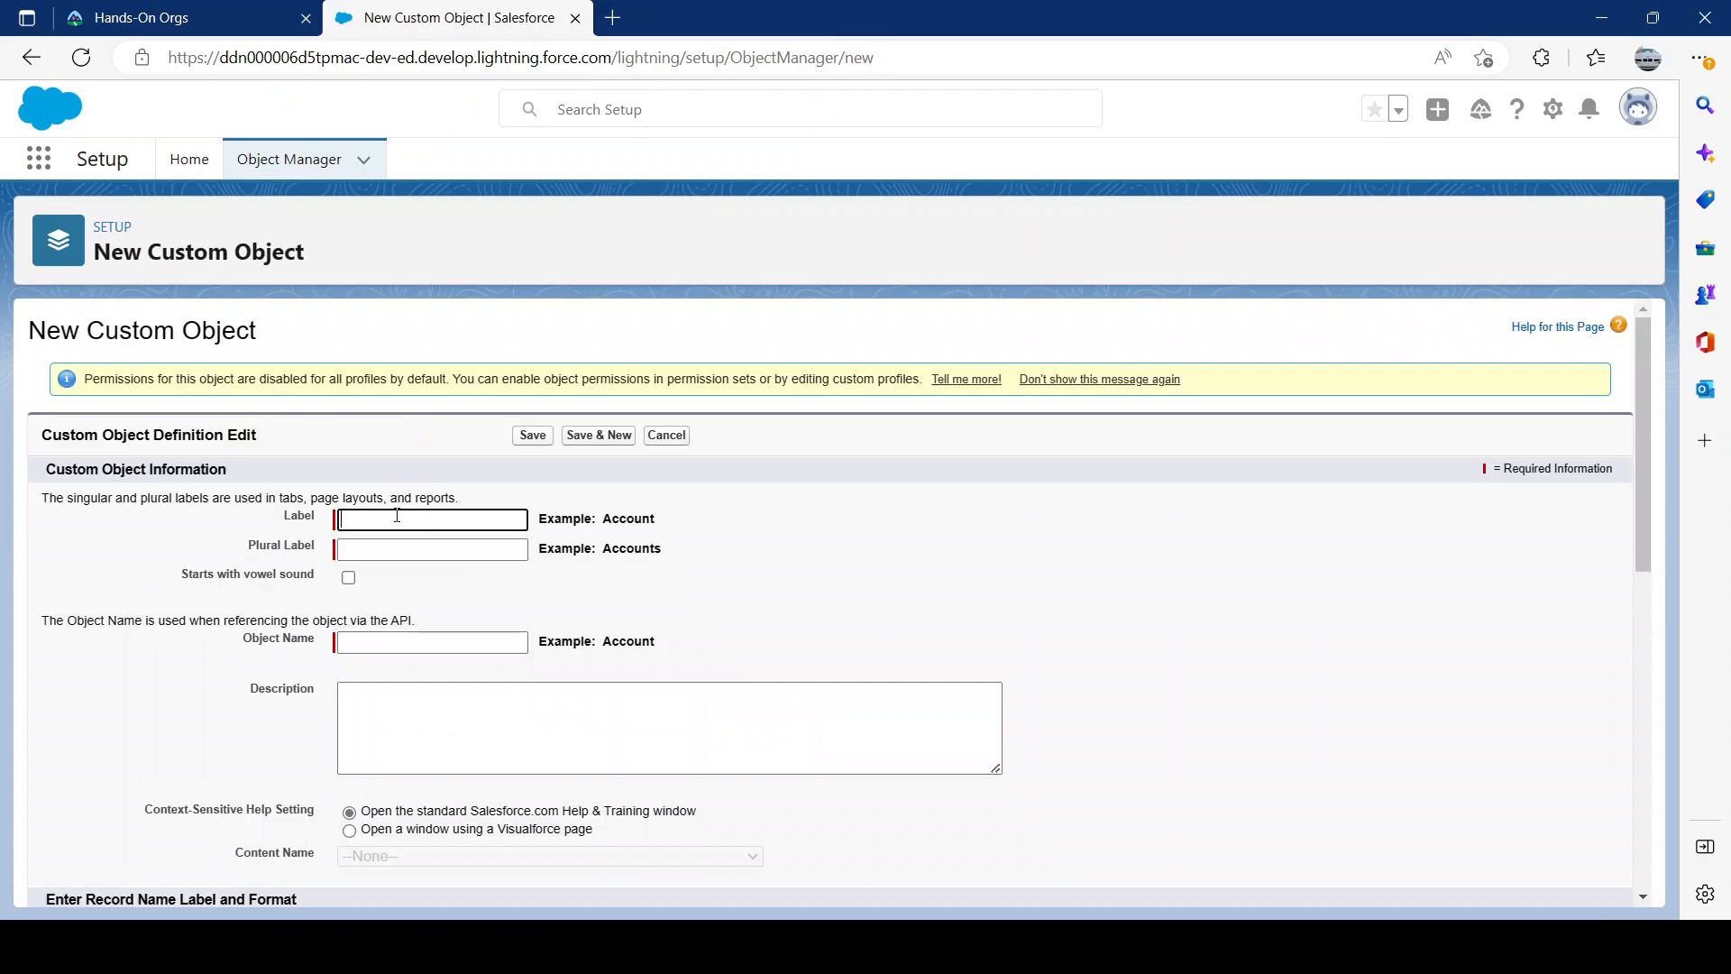
{"action": "left_click", "coordinate": [401, 518]}
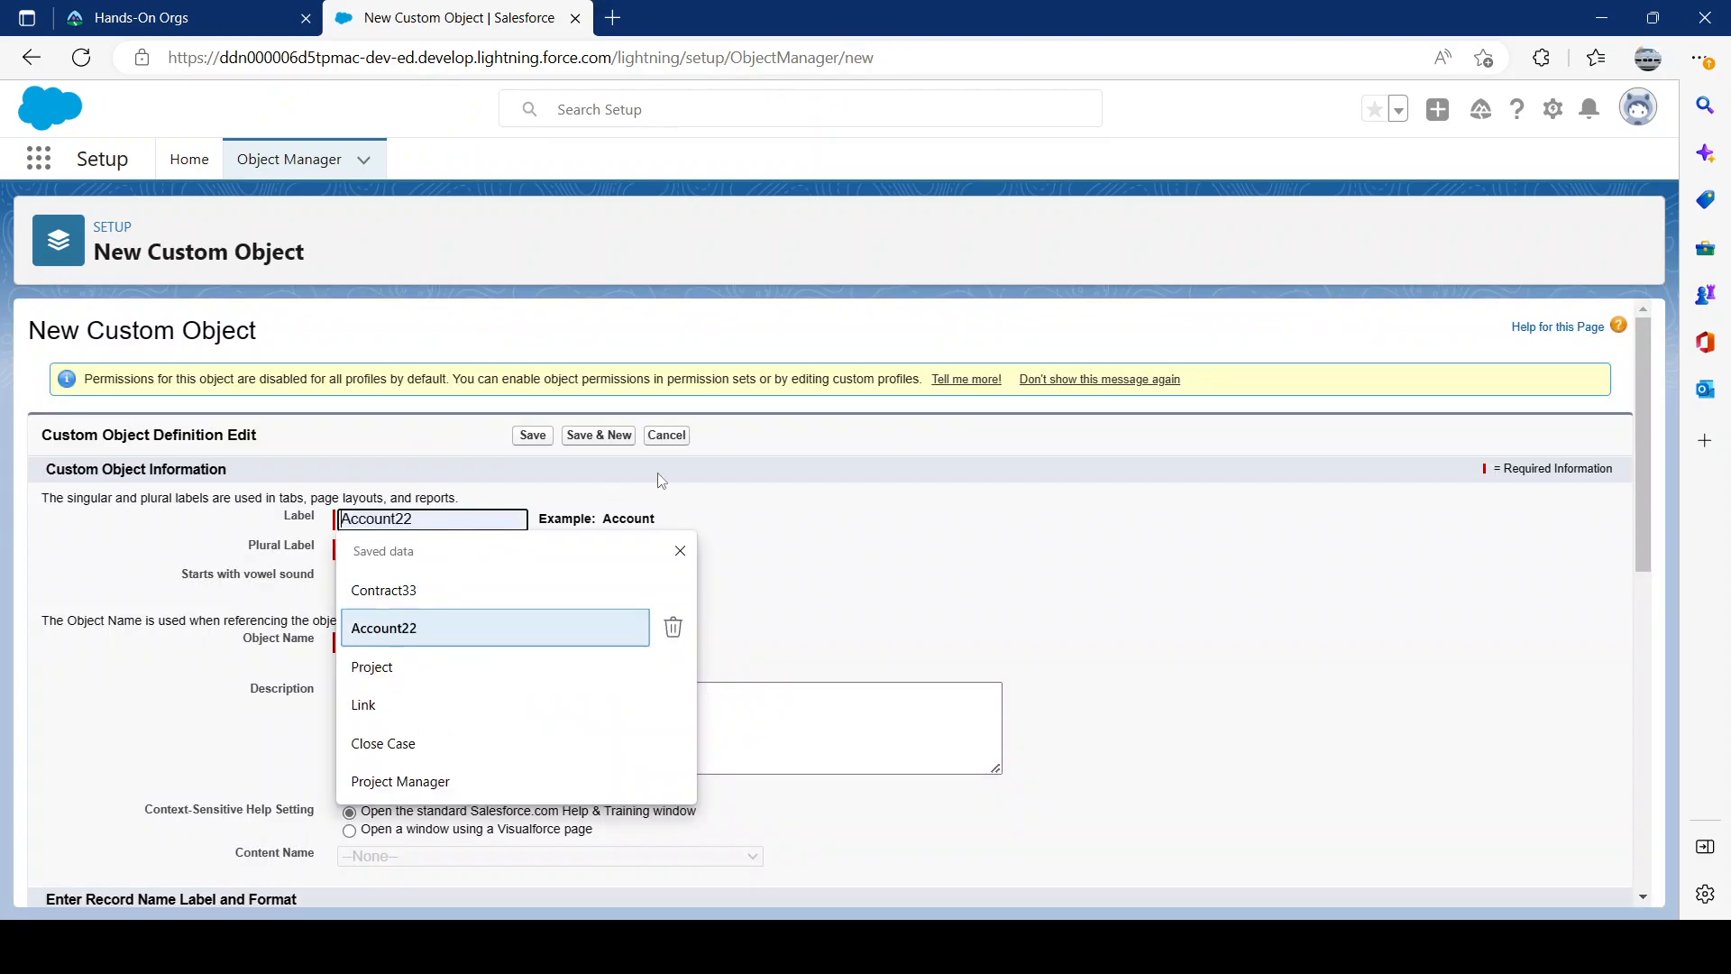
{"action": "left_click", "coordinate": [397, 629]}
{"action": "left_click", "coordinate": [399, 521]}
{"action": "left_click_drag", "start_coordinate": [416, 519], "coordinate": [464, 521]}
{"action": "type", "text": "4"}
{"action": "left_click_drag", "start_coordinate": [433, 642], "coordinate": [395, 644]}
{"action": "type", "text": "4"}
{"action": "left_click", "coordinate": [822, 667]}
Step: Set the plural label to Account4 and save the custom object with its remaining options left at their defaults
{"action": "scroll", "coordinate": [714, 627], "scroll_direction": "down", "scroll_amount": 2}
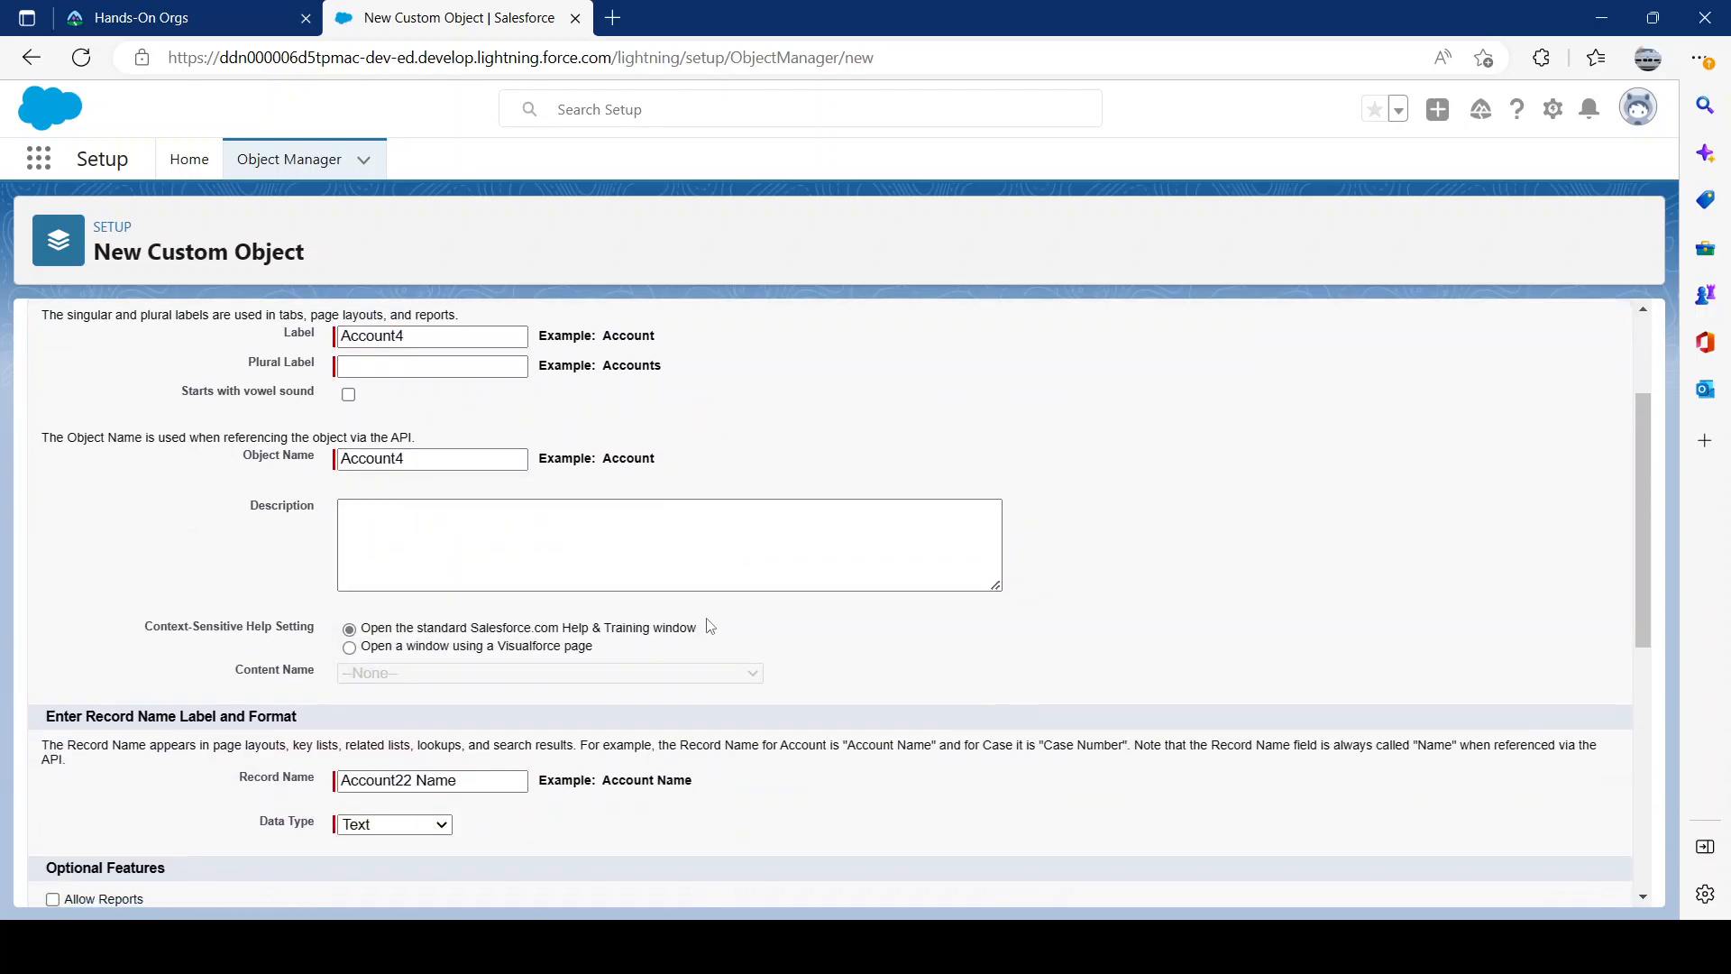
{"action": "scroll", "coordinate": [742, 502], "scroll_direction": "down", "scroll_amount": 3}
{"action": "scroll", "coordinate": [707, 595], "scroll_direction": "up", "scroll_amount": 5}
{"action": "scroll", "coordinate": [707, 595], "scroll_direction": "down", "scroll_amount": 3}
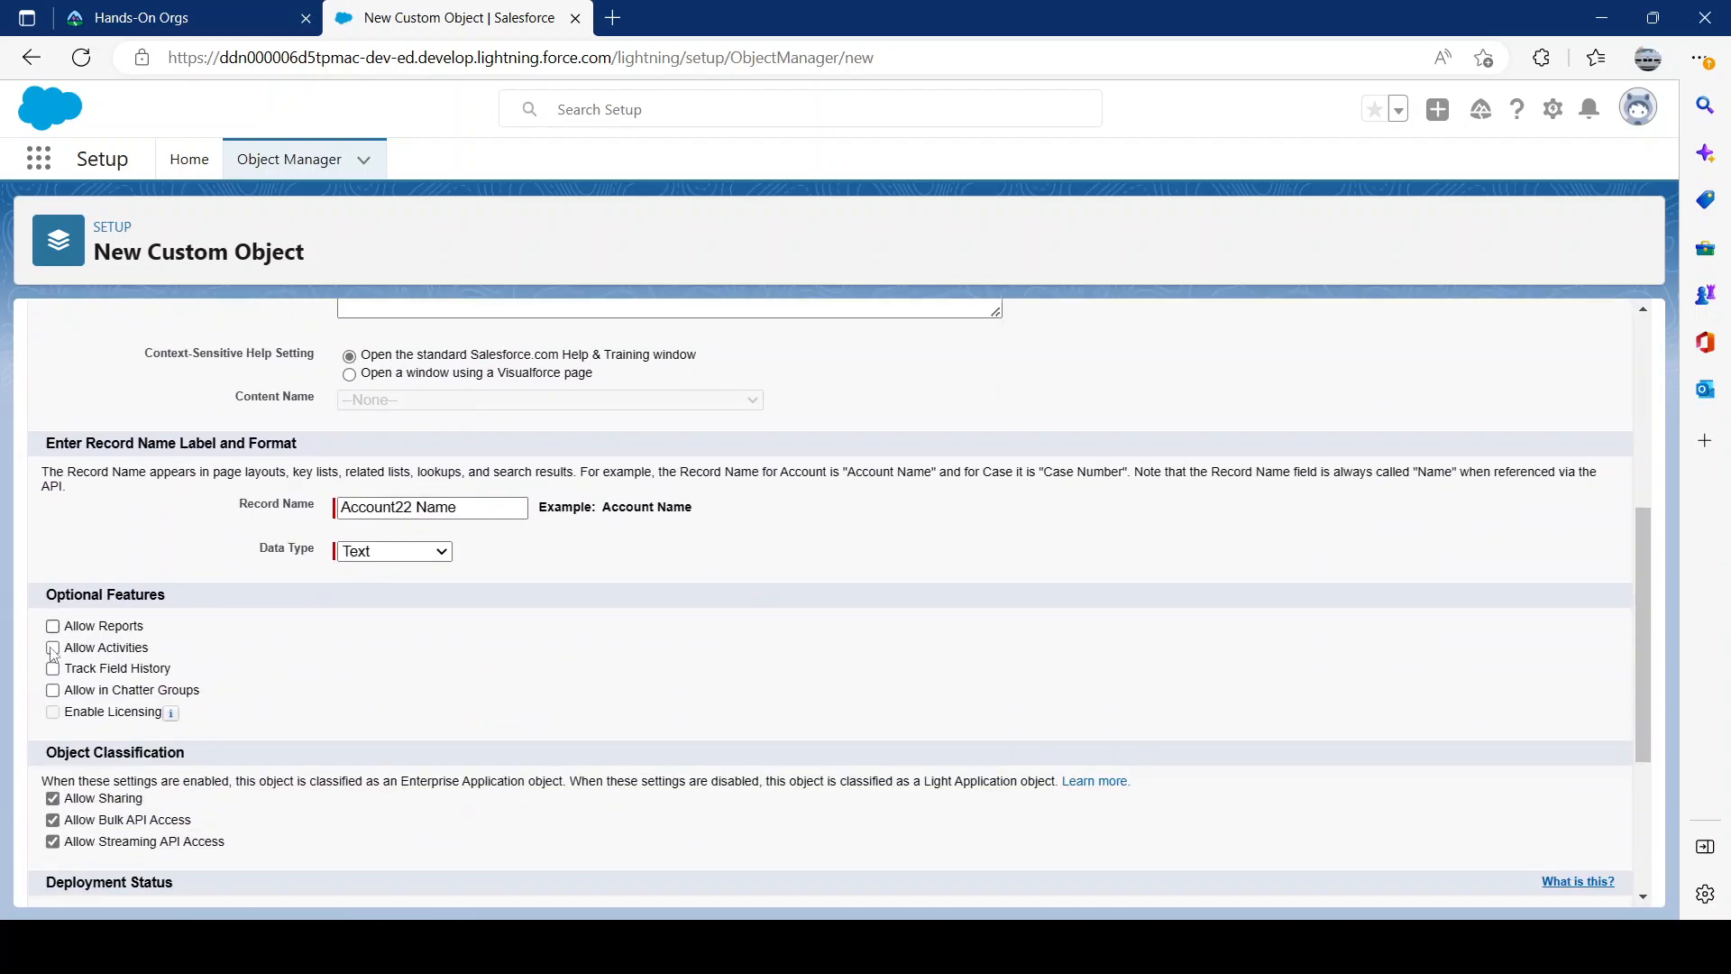
{"action": "scroll", "coordinate": [651, 649], "scroll_direction": "down", "scroll_amount": 3}
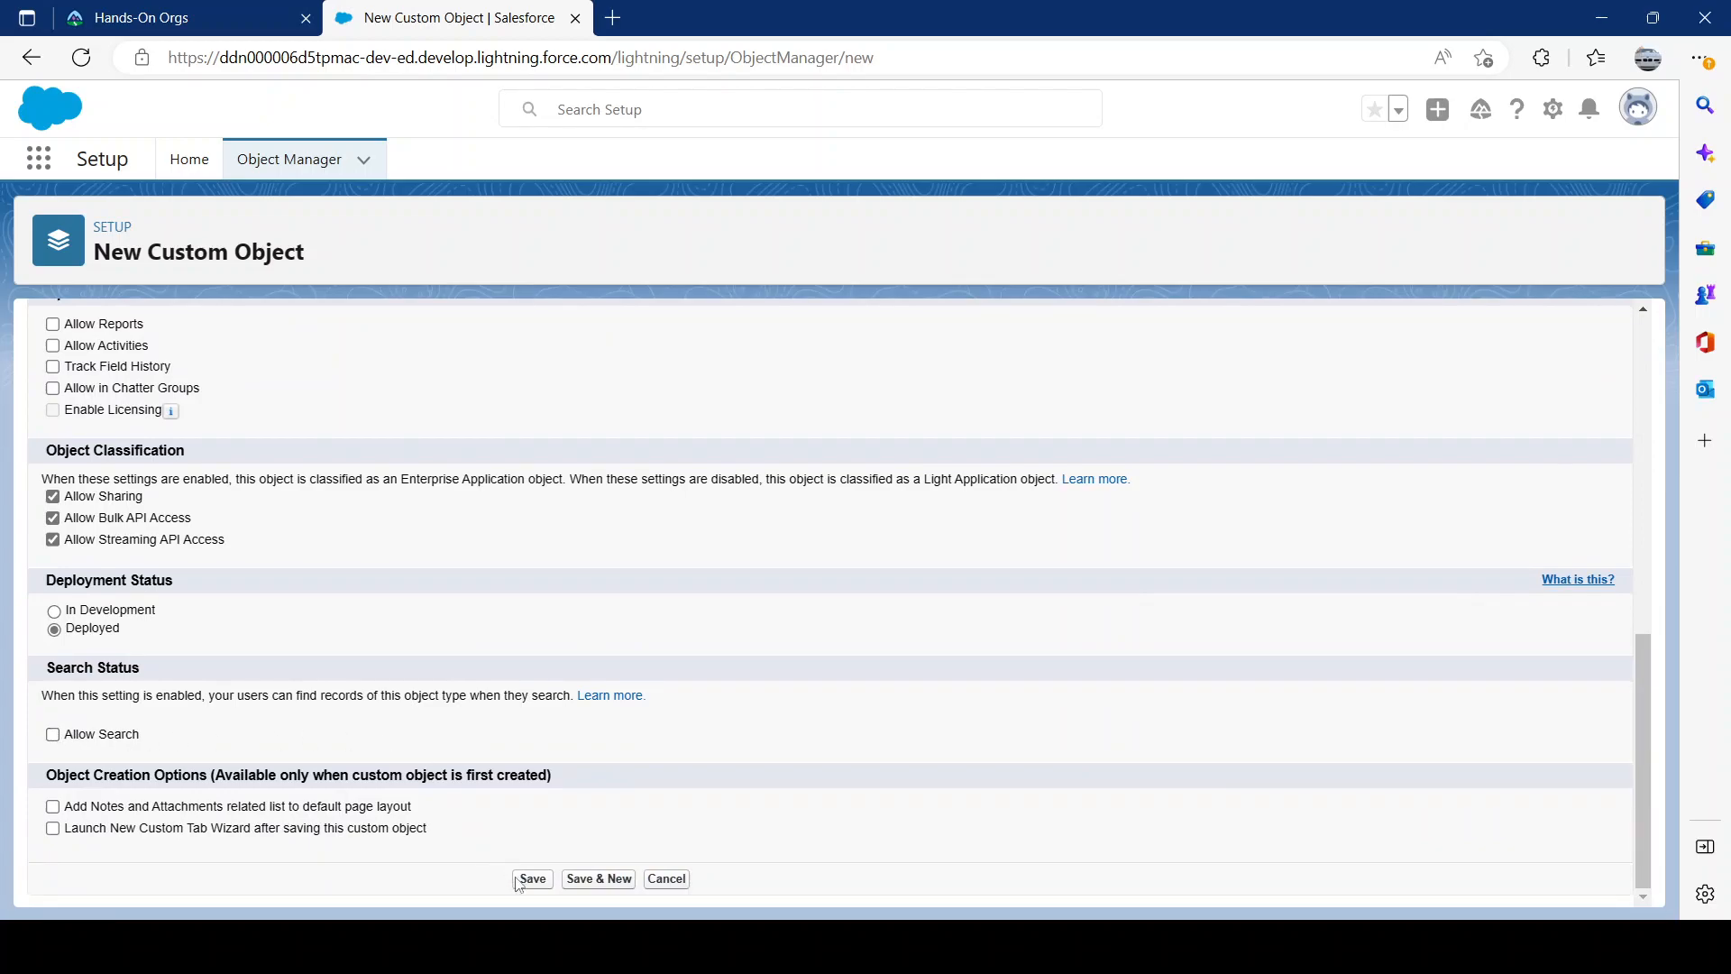
{"action": "scroll", "coordinate": [568, 599], "scroll_direction": "up", "scroll_amount": 10}
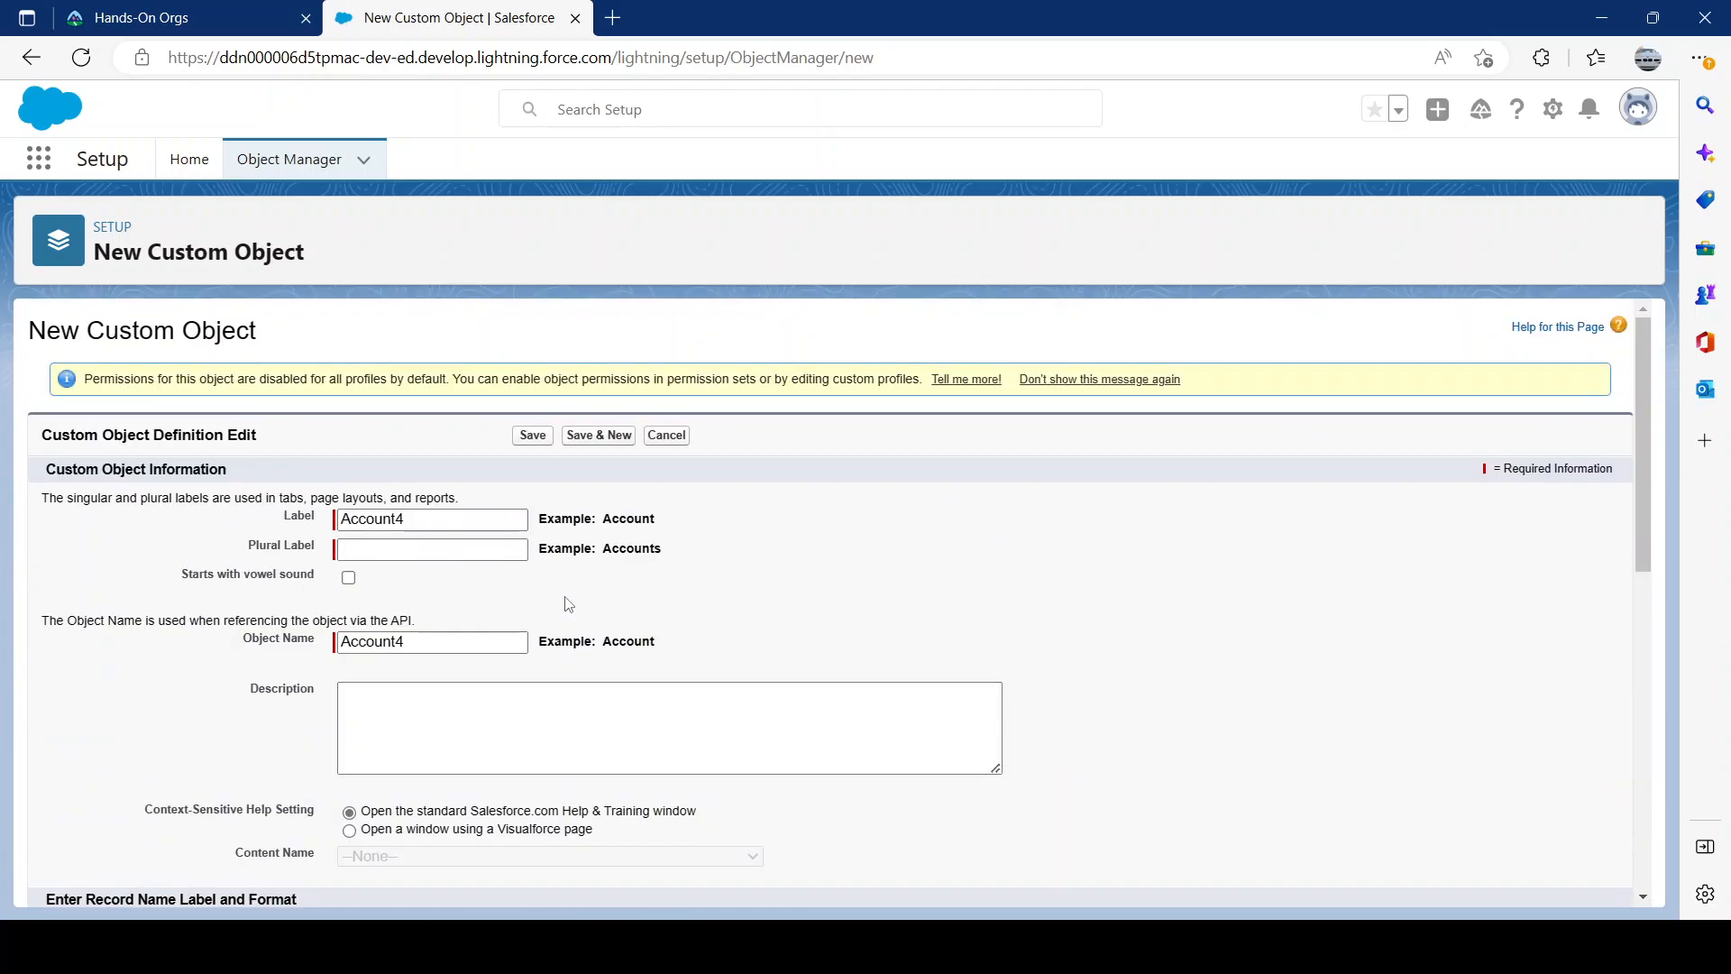
{"action": "left_click", "coordinate": [531, 436]}
{"action": "key", "text": "Tab"}
{"action": "double_click", "coordinate": [433, 550]}
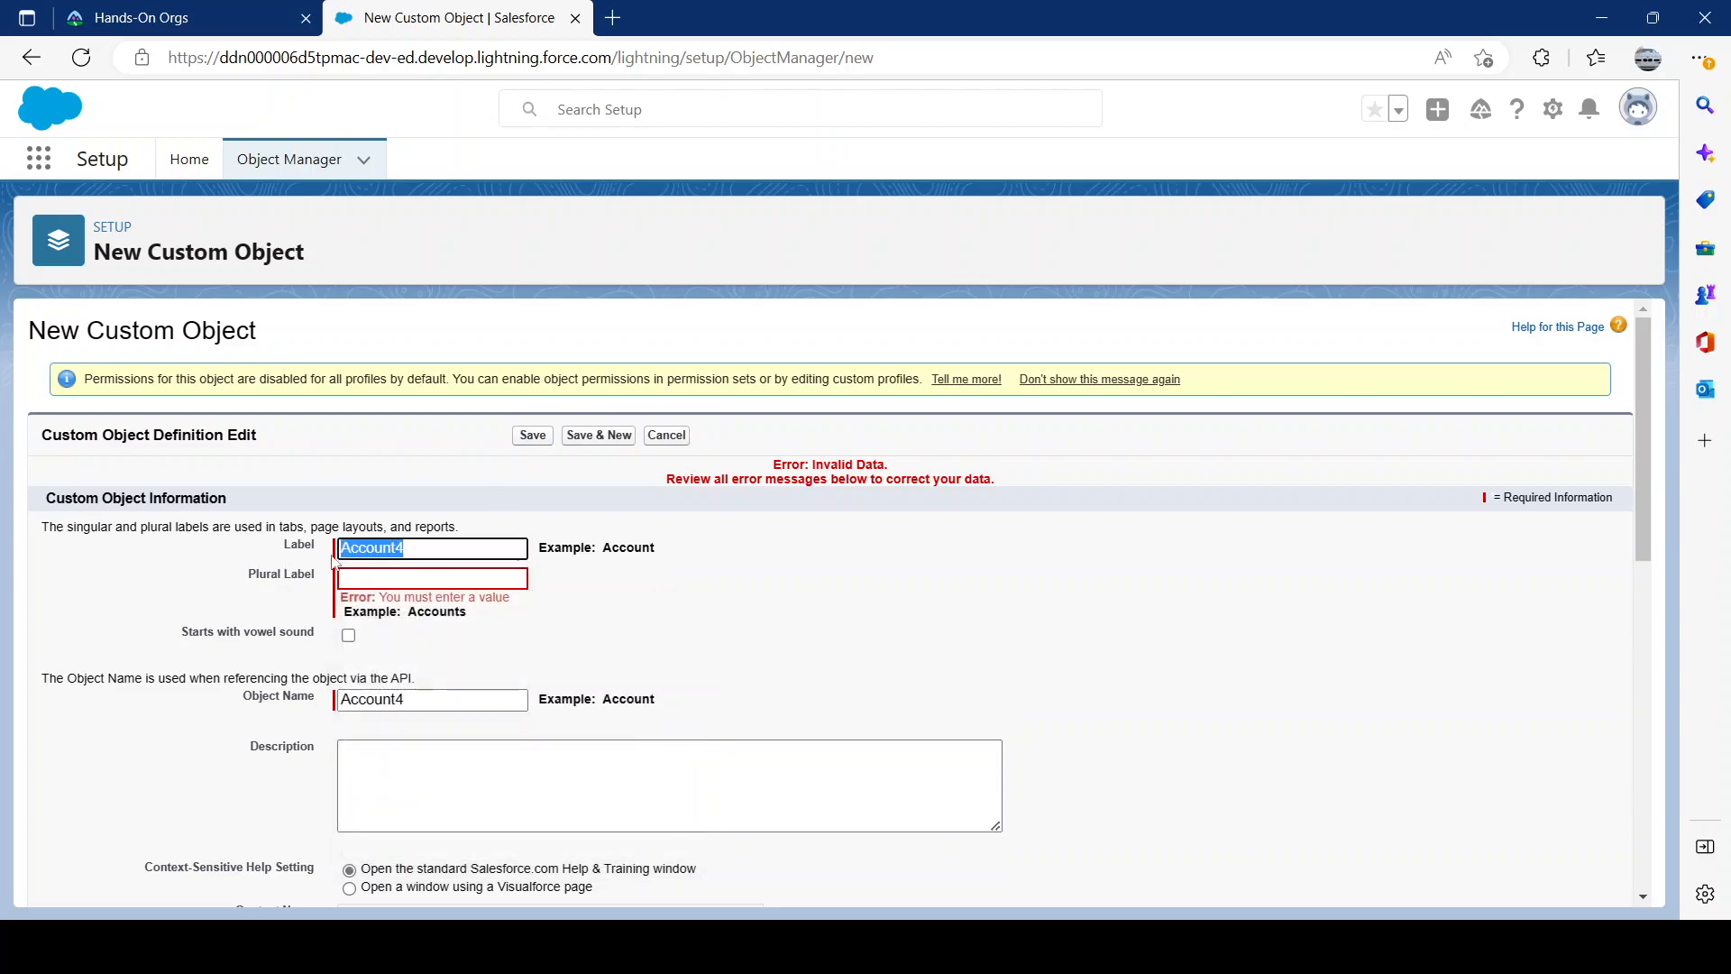
{"action": "key", "text": "ctrl+c"}
{"action": "left_click", "coordinate": [430, 572]}
{"action": "key", "text": "ctrl+v"}
{"action": "left_click", "coordinate": [533, 435]}
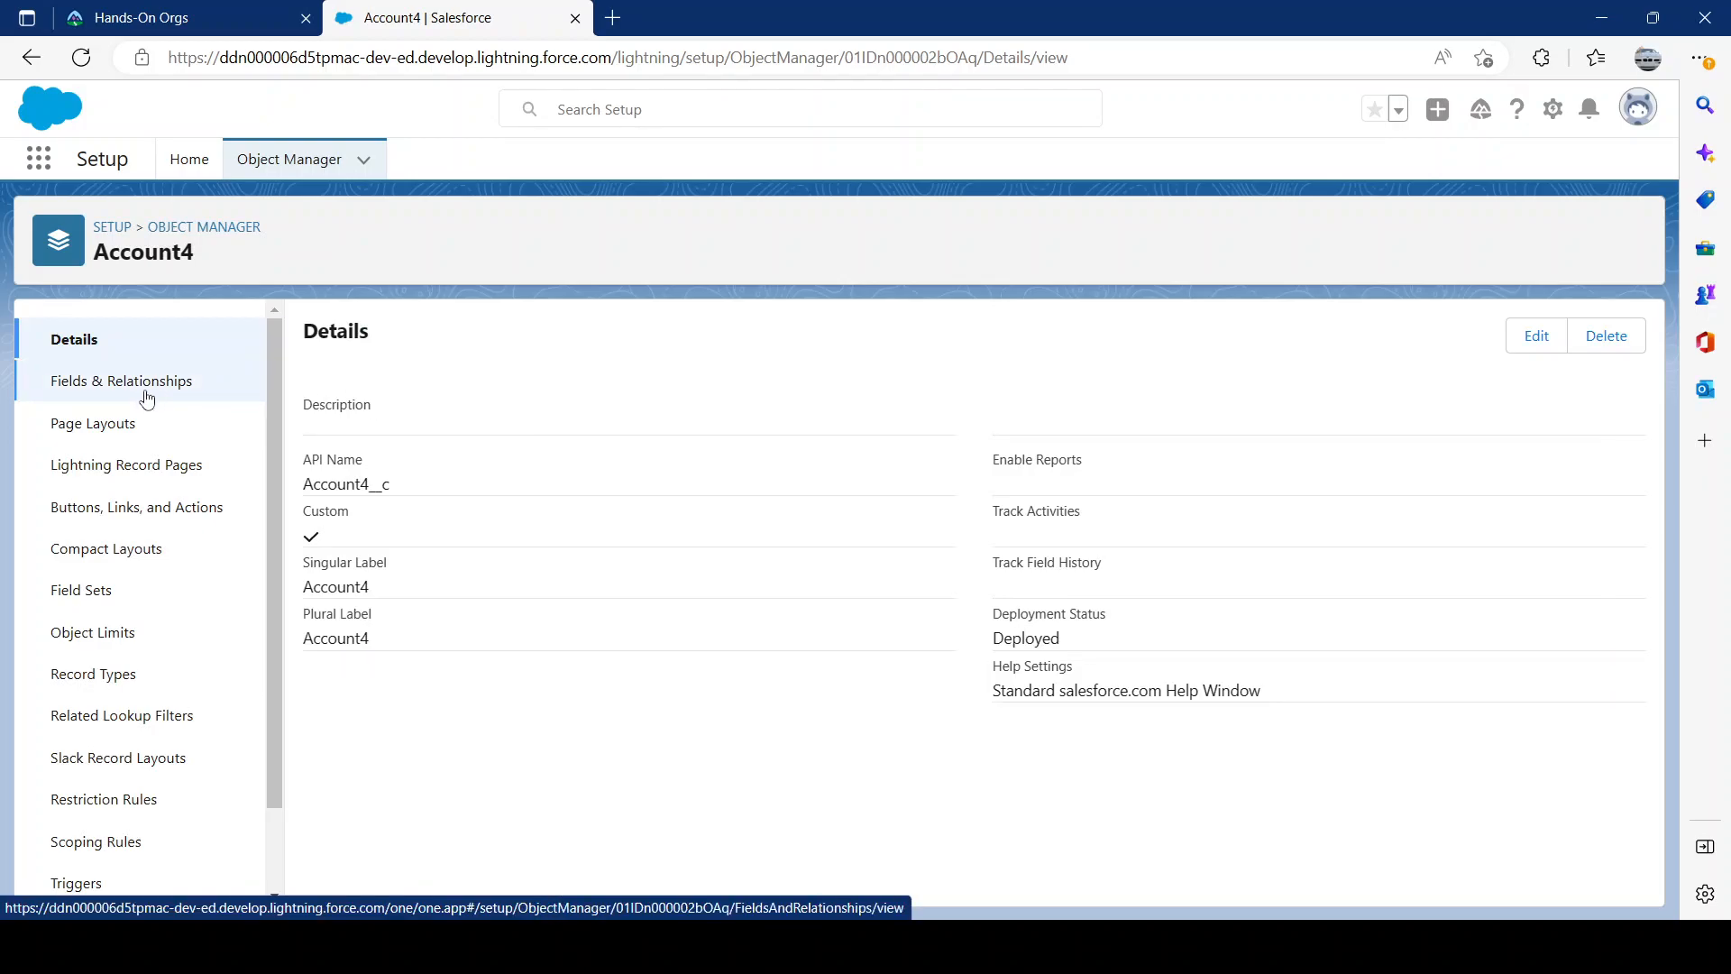
Step: Start a new Master-Detail Relationship field on the Account4 object and relate it to Account
{"action": "left_click", "coordinate": [147, 399]}
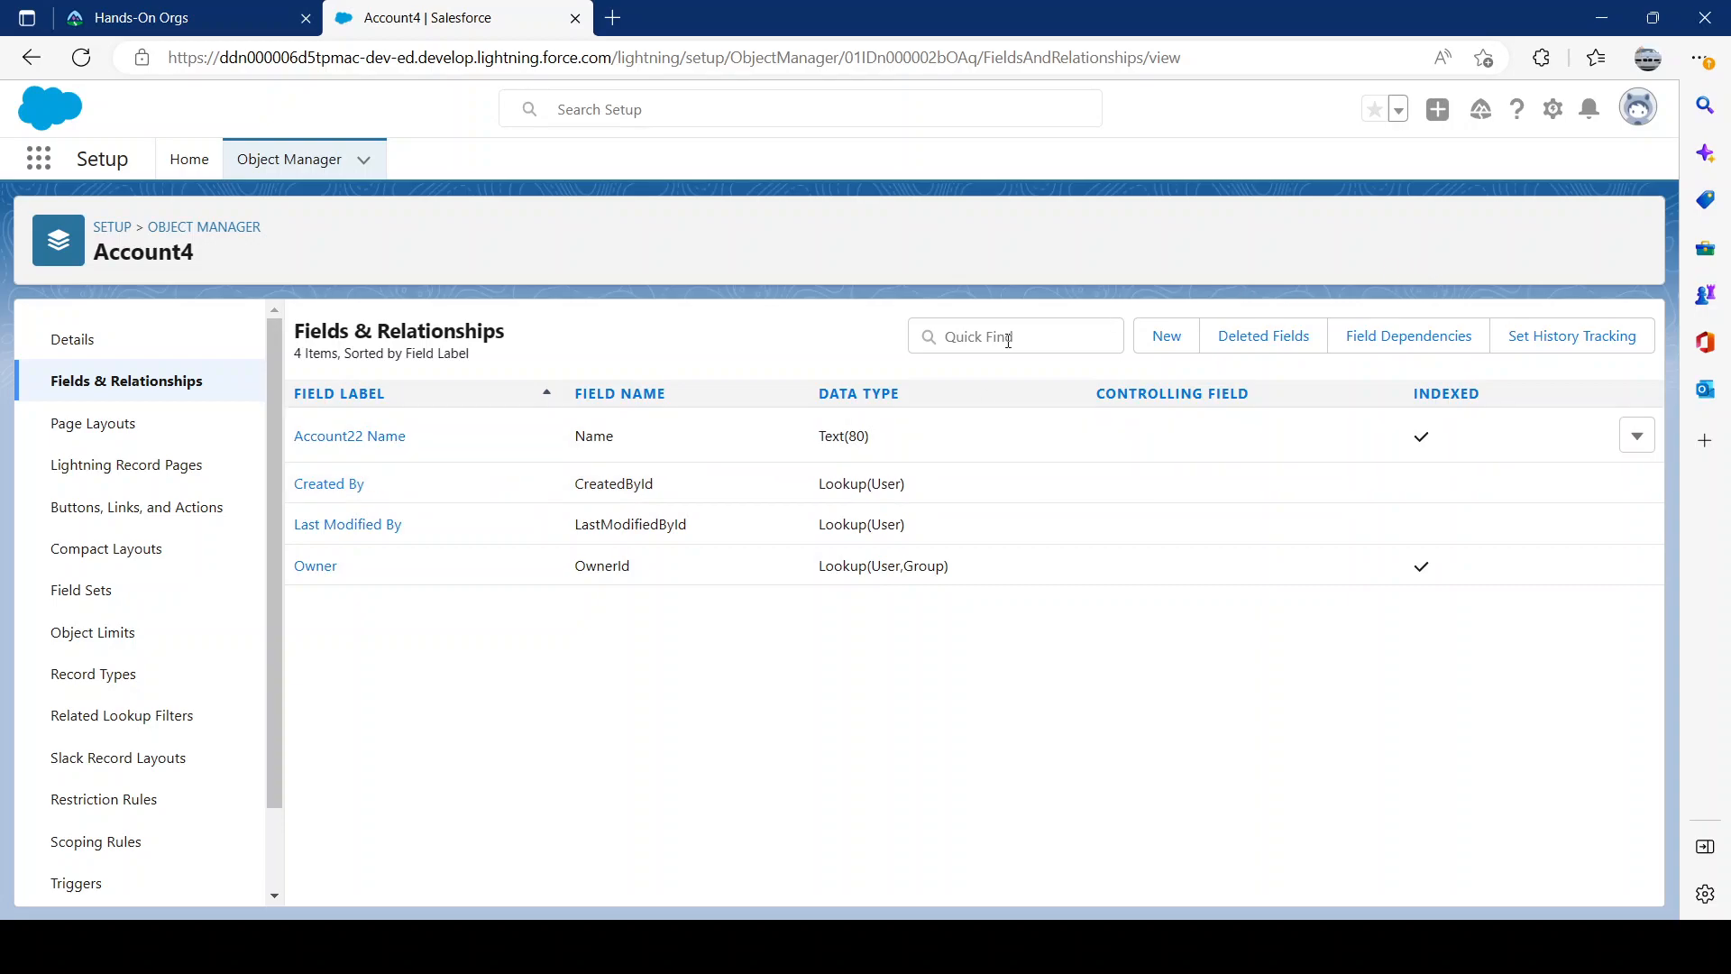
{"action": "double_click", "coordinate": [127, 241]}
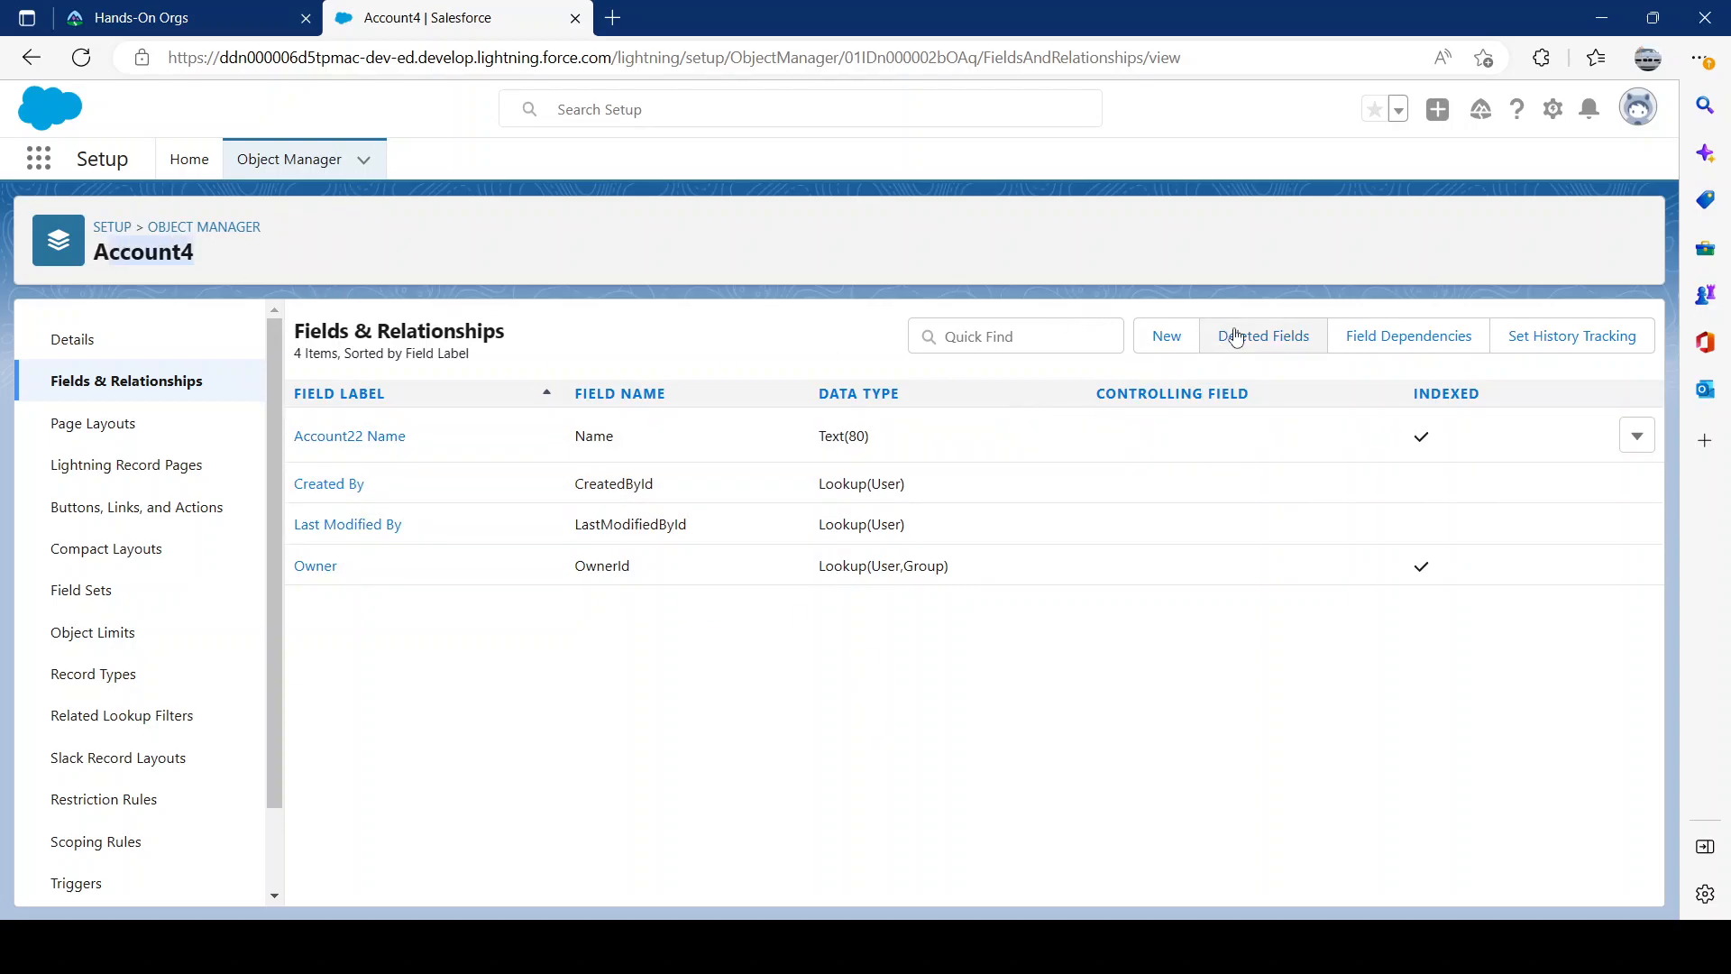
{"action": "left_click", "coordinate": [1172, 336]}
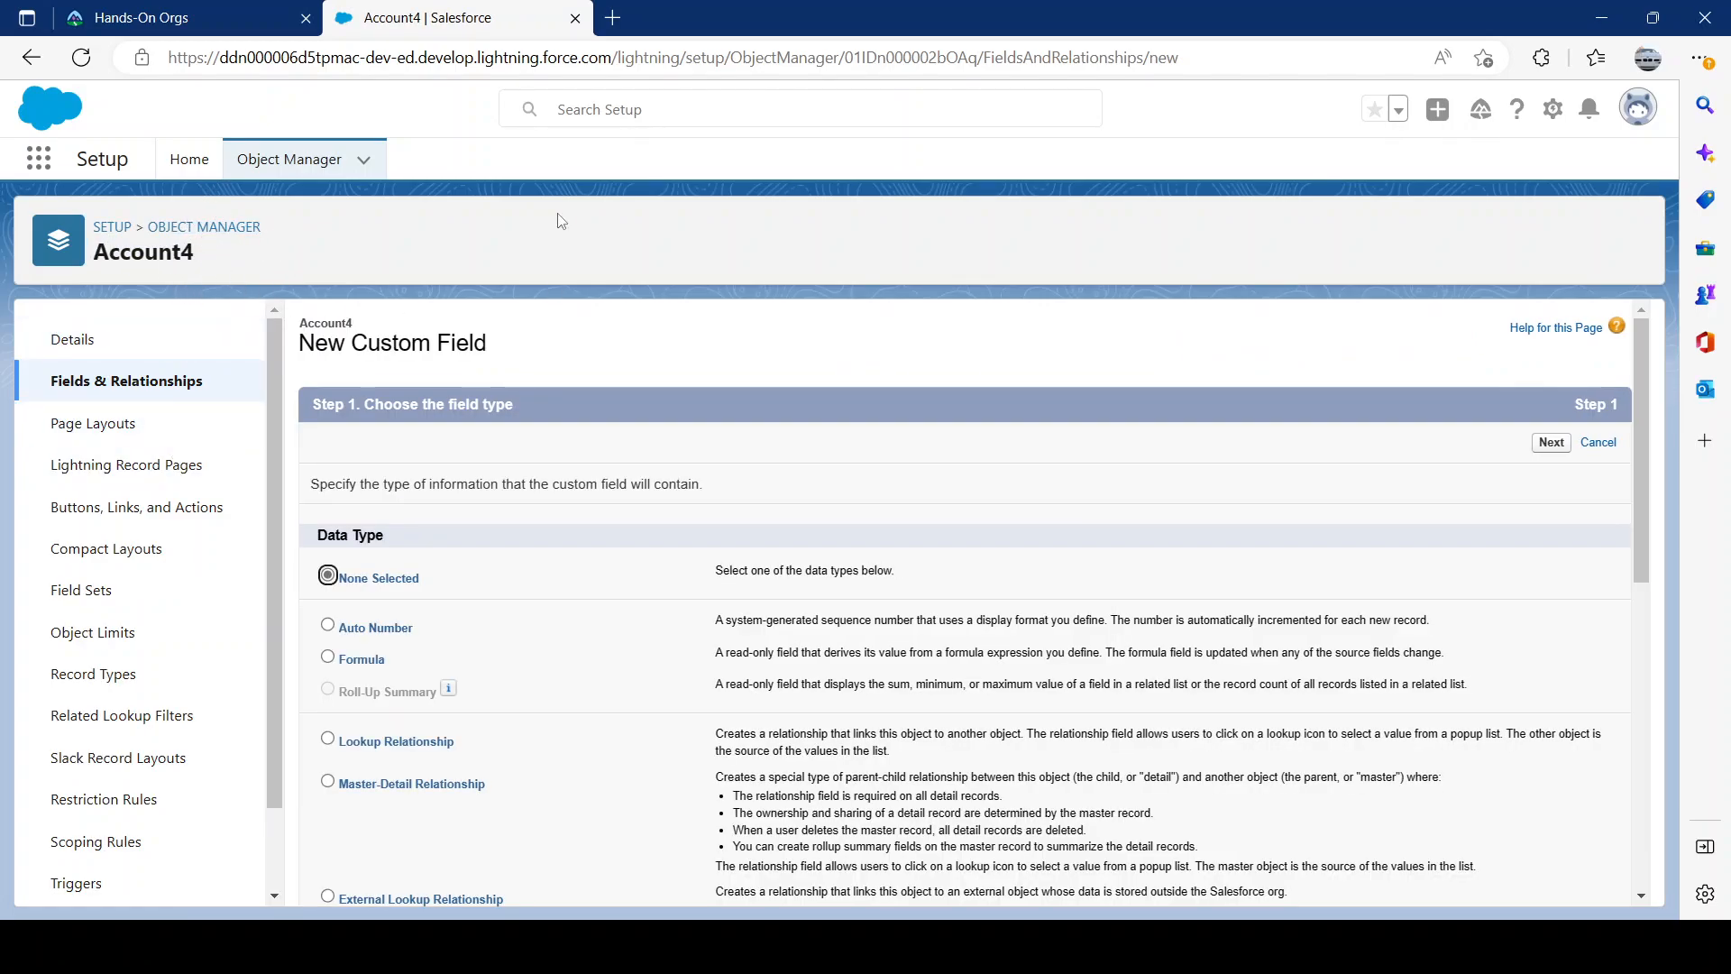
{"action": "scroll", "coordinate": [476, 631], "scroll_direction": "down", "scroll_amount": 1}
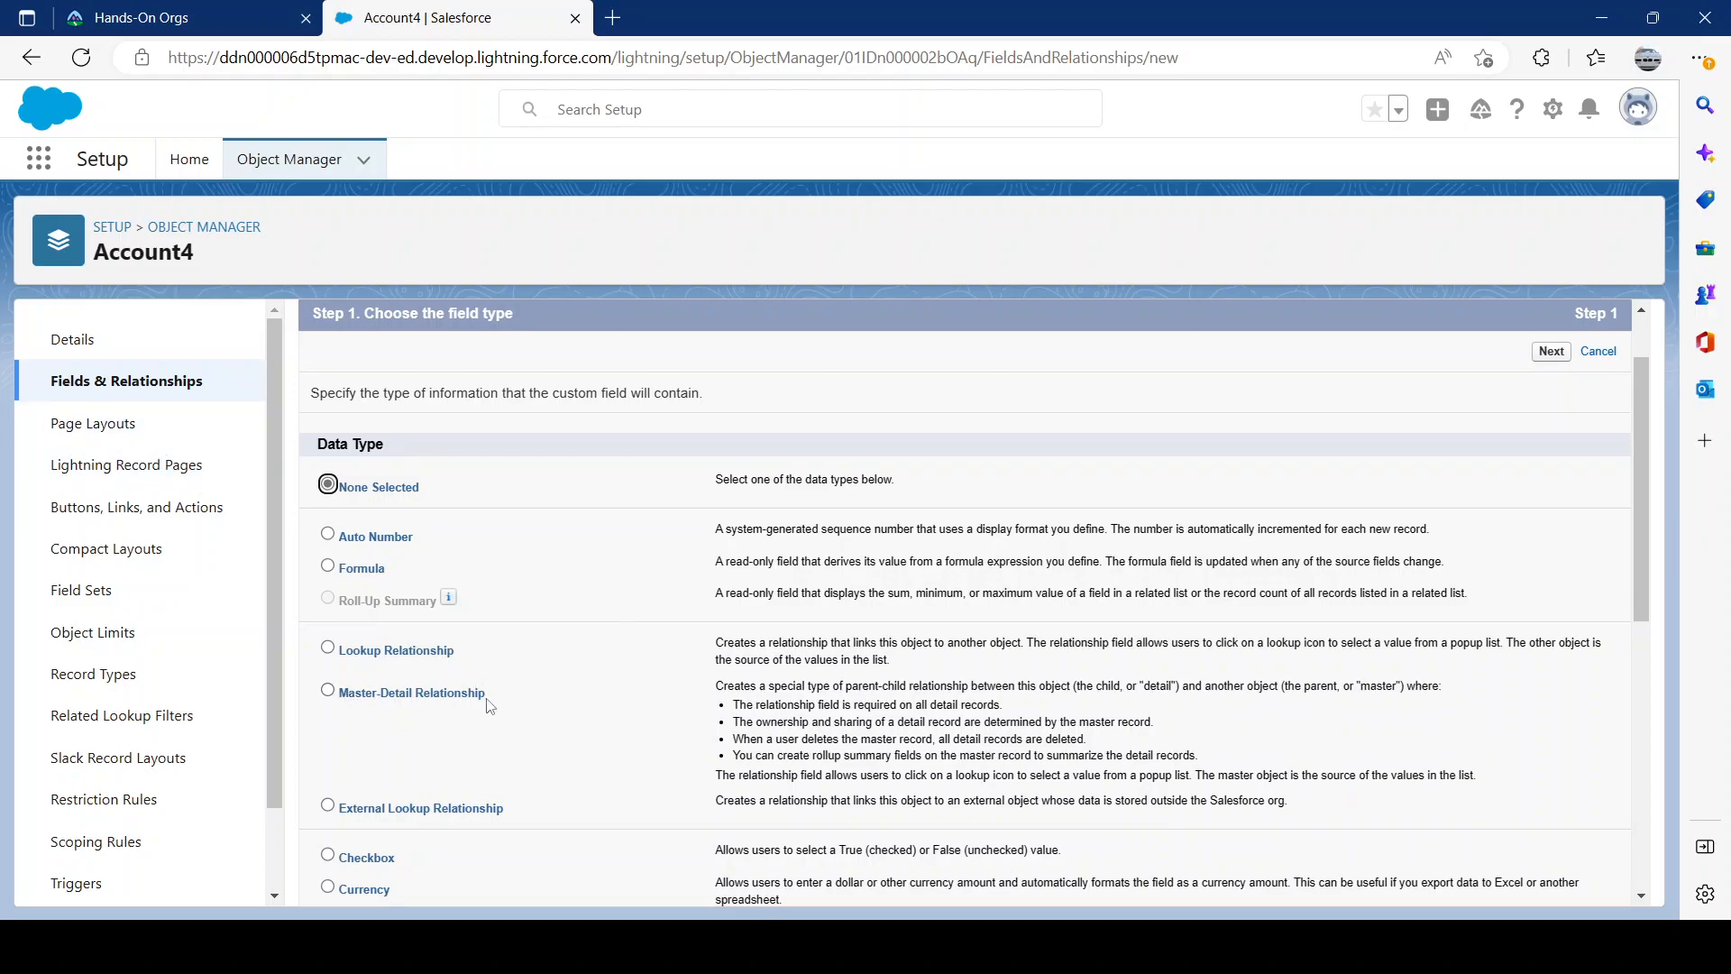
{"action": "left_click", "coordinate": [458, 708]}
{"action": "key", "text": "Return"}
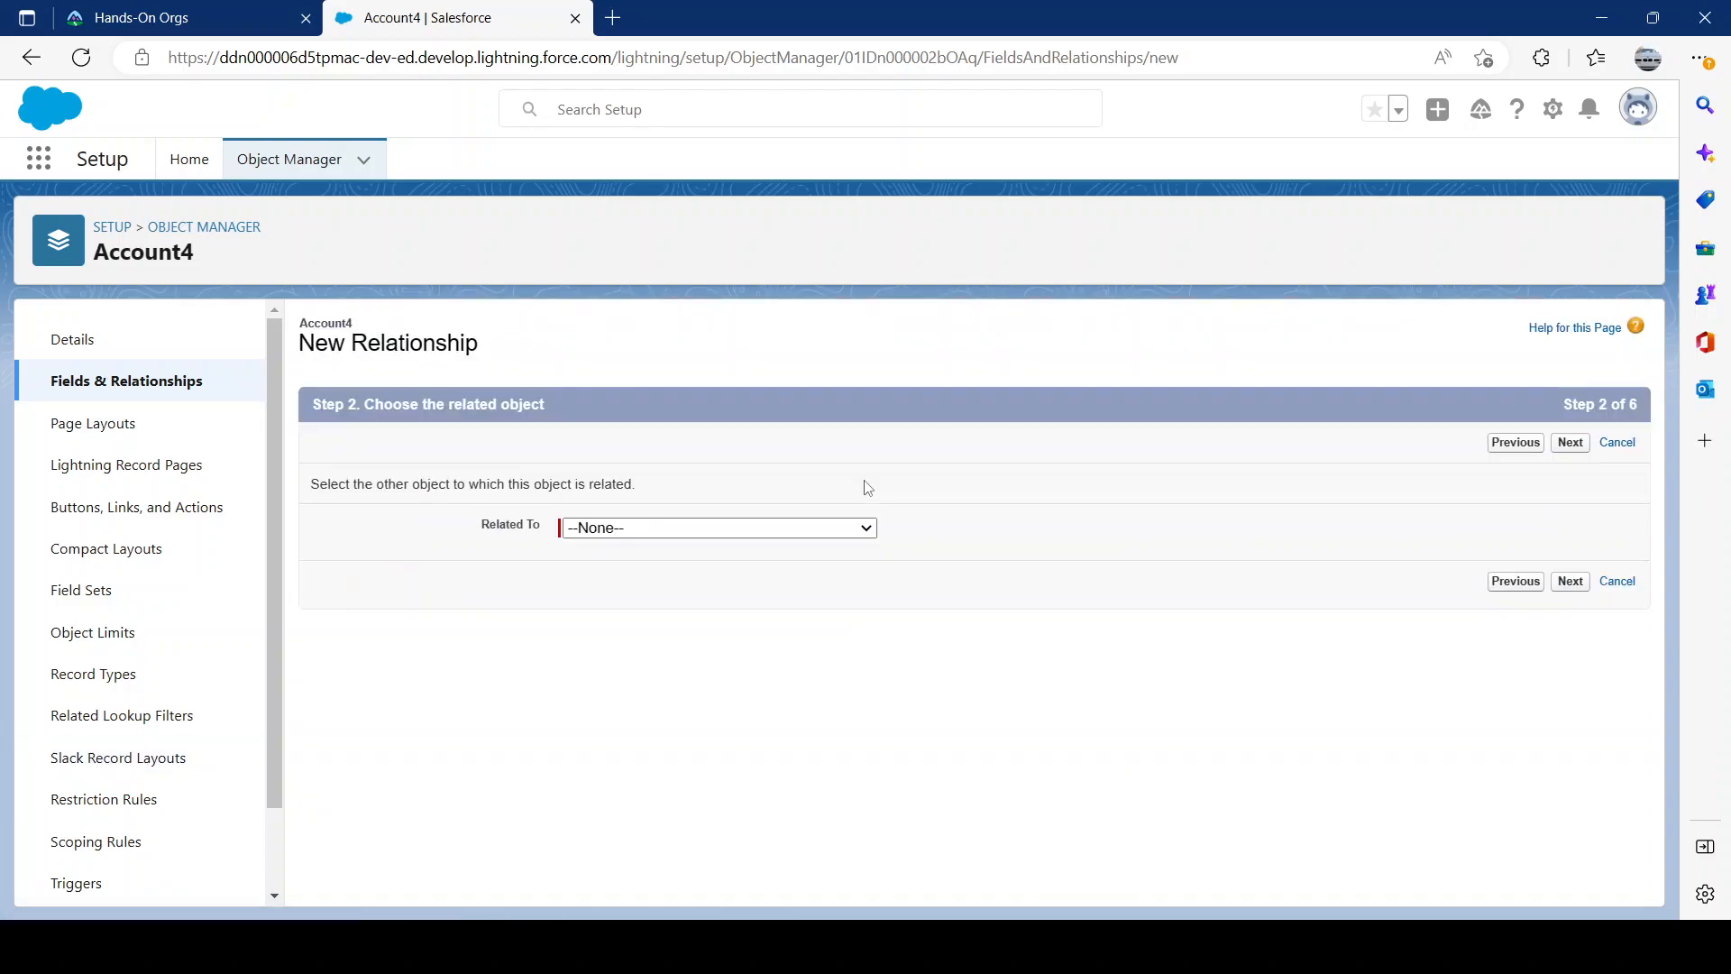
{"action": "left_click", "coordinate": [689, 527]}
{"action": "left_click", "coordinate": [622, 150]}
{"action": "left_click", "coordinate": [1570, 580]}
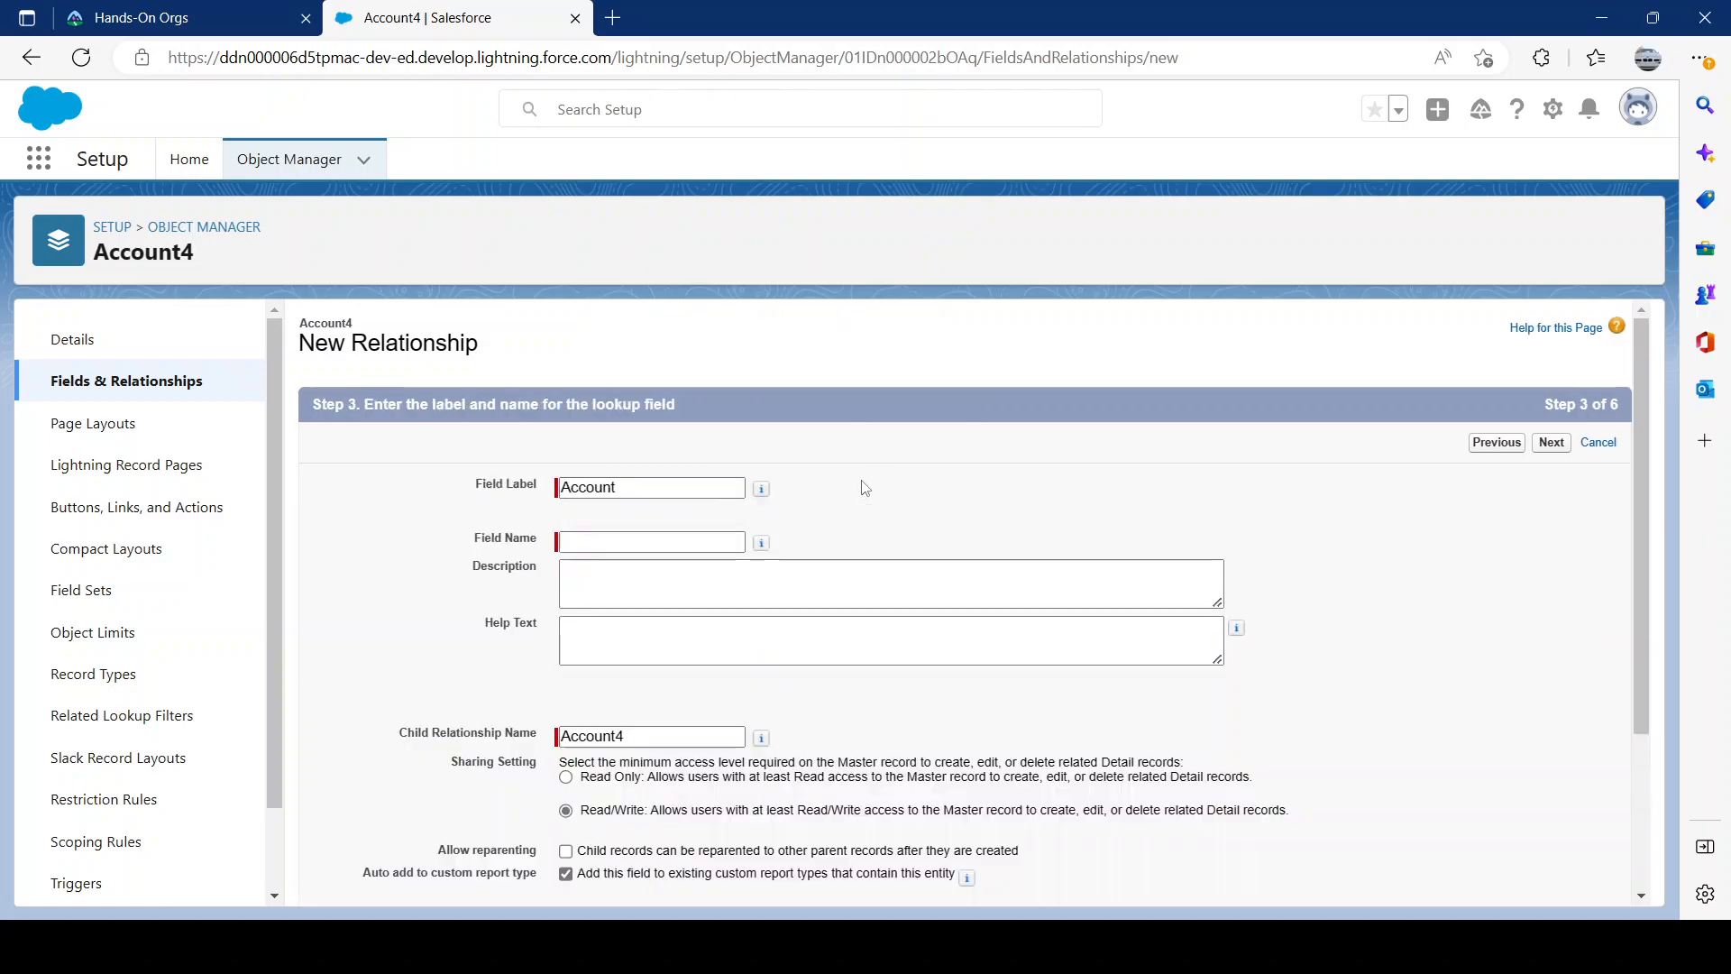
Step: Set the relationship's field label and field name to Account11 and continue to field-level security
{"action": "left_click", "coordinate": [866, 514]}
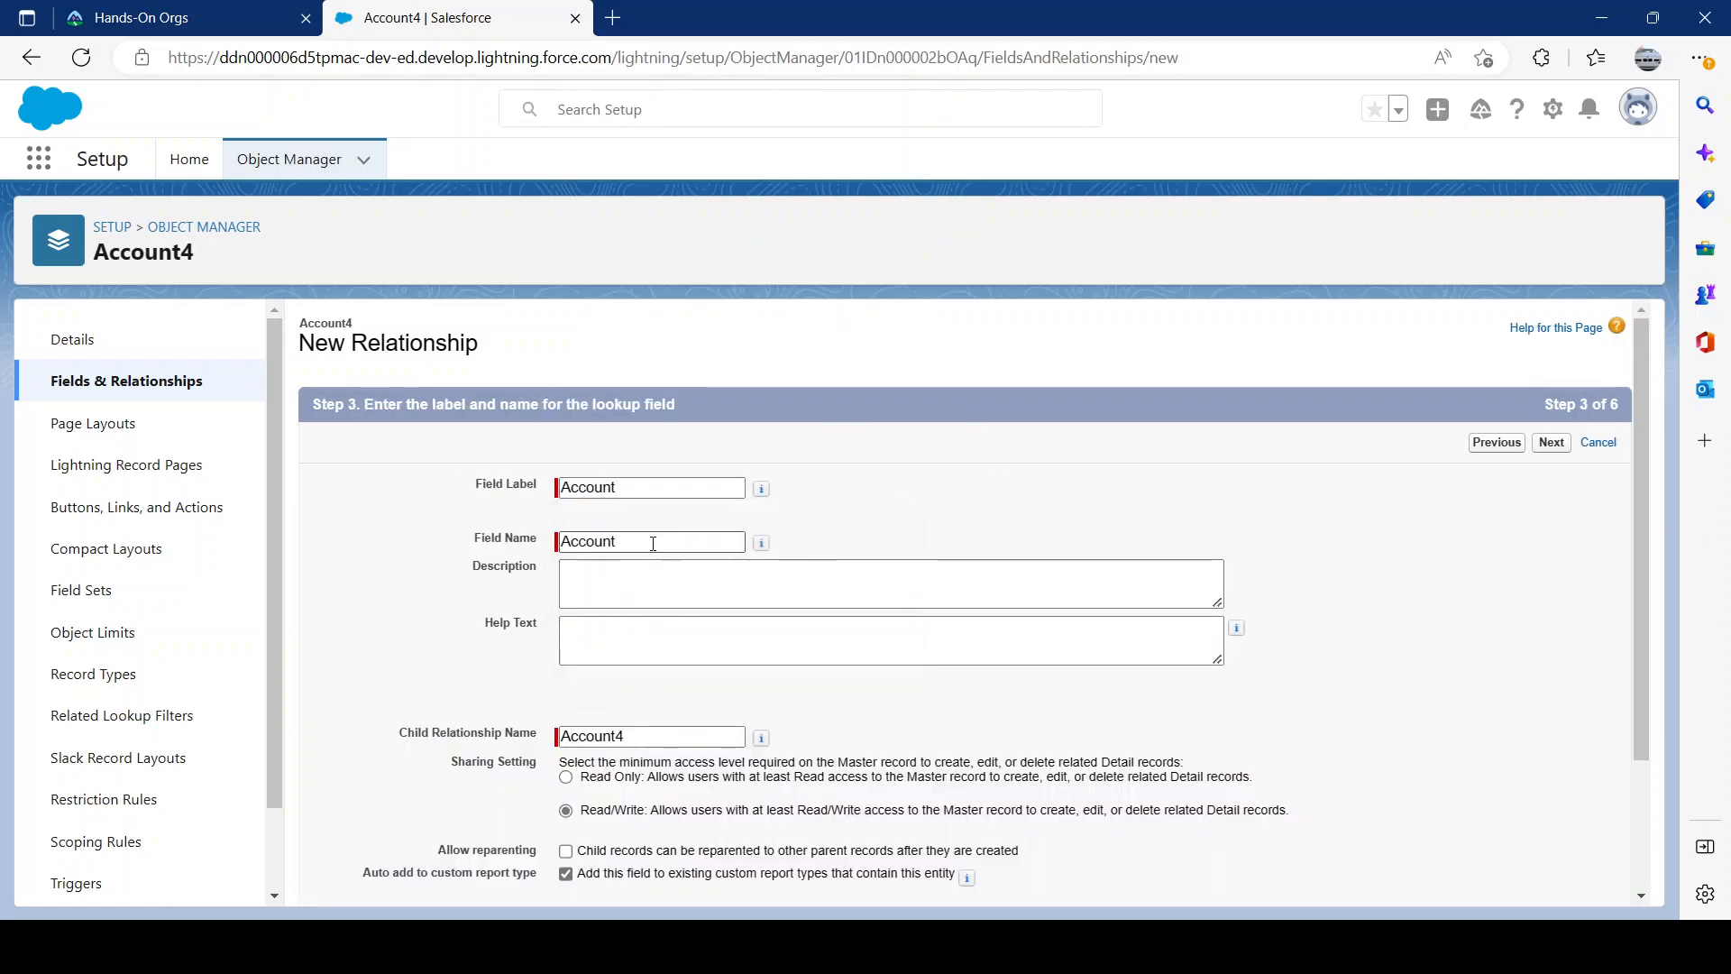
{"action": "left_click", "coordinate": [688, 486]}
{"action": "type", "text": "11"}
{"action": "triple_click", "coordinate": [652, 532]}
{"action": "left_click", "coordinate": [653, 532]}
{"action": "type", "text": "11"}
{"action": "scroll", "coordinate": [853, 585], "scroll_direction": "down", "scroll_amount": 2}
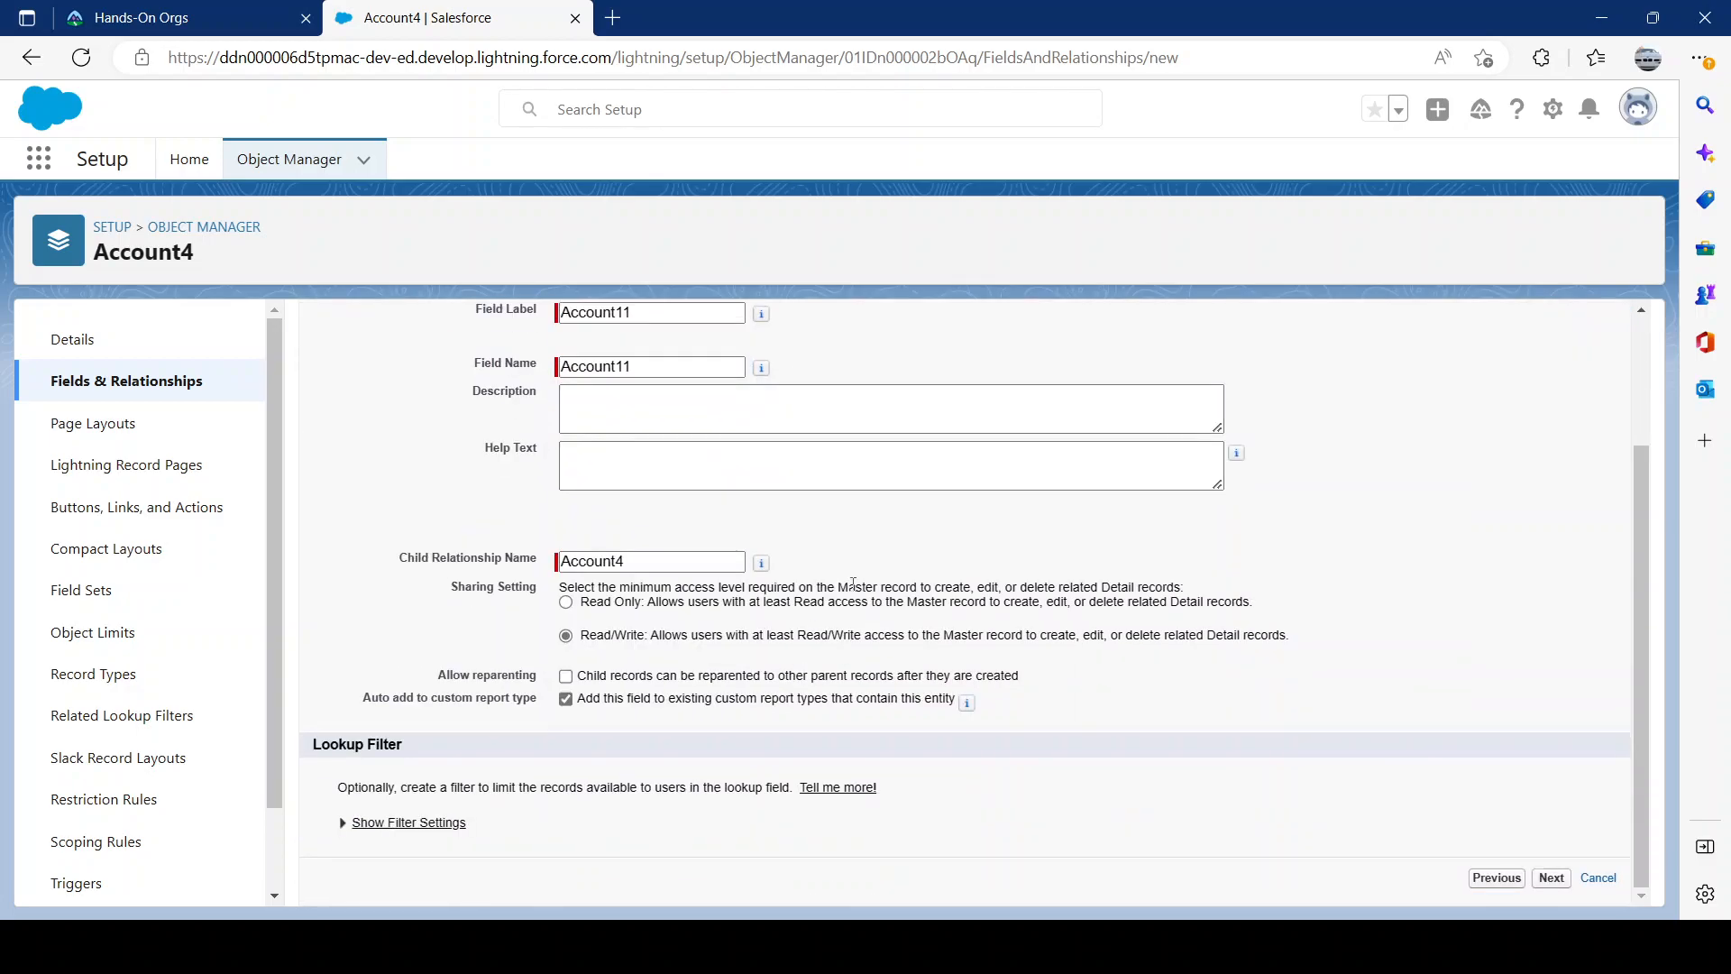
{"action": "scroll", "coordinate": [1075, 637], "scroll_direction": "up", "scroll_amount": 2}
{"action": "left_click", "coordinate": [1551, 444]}
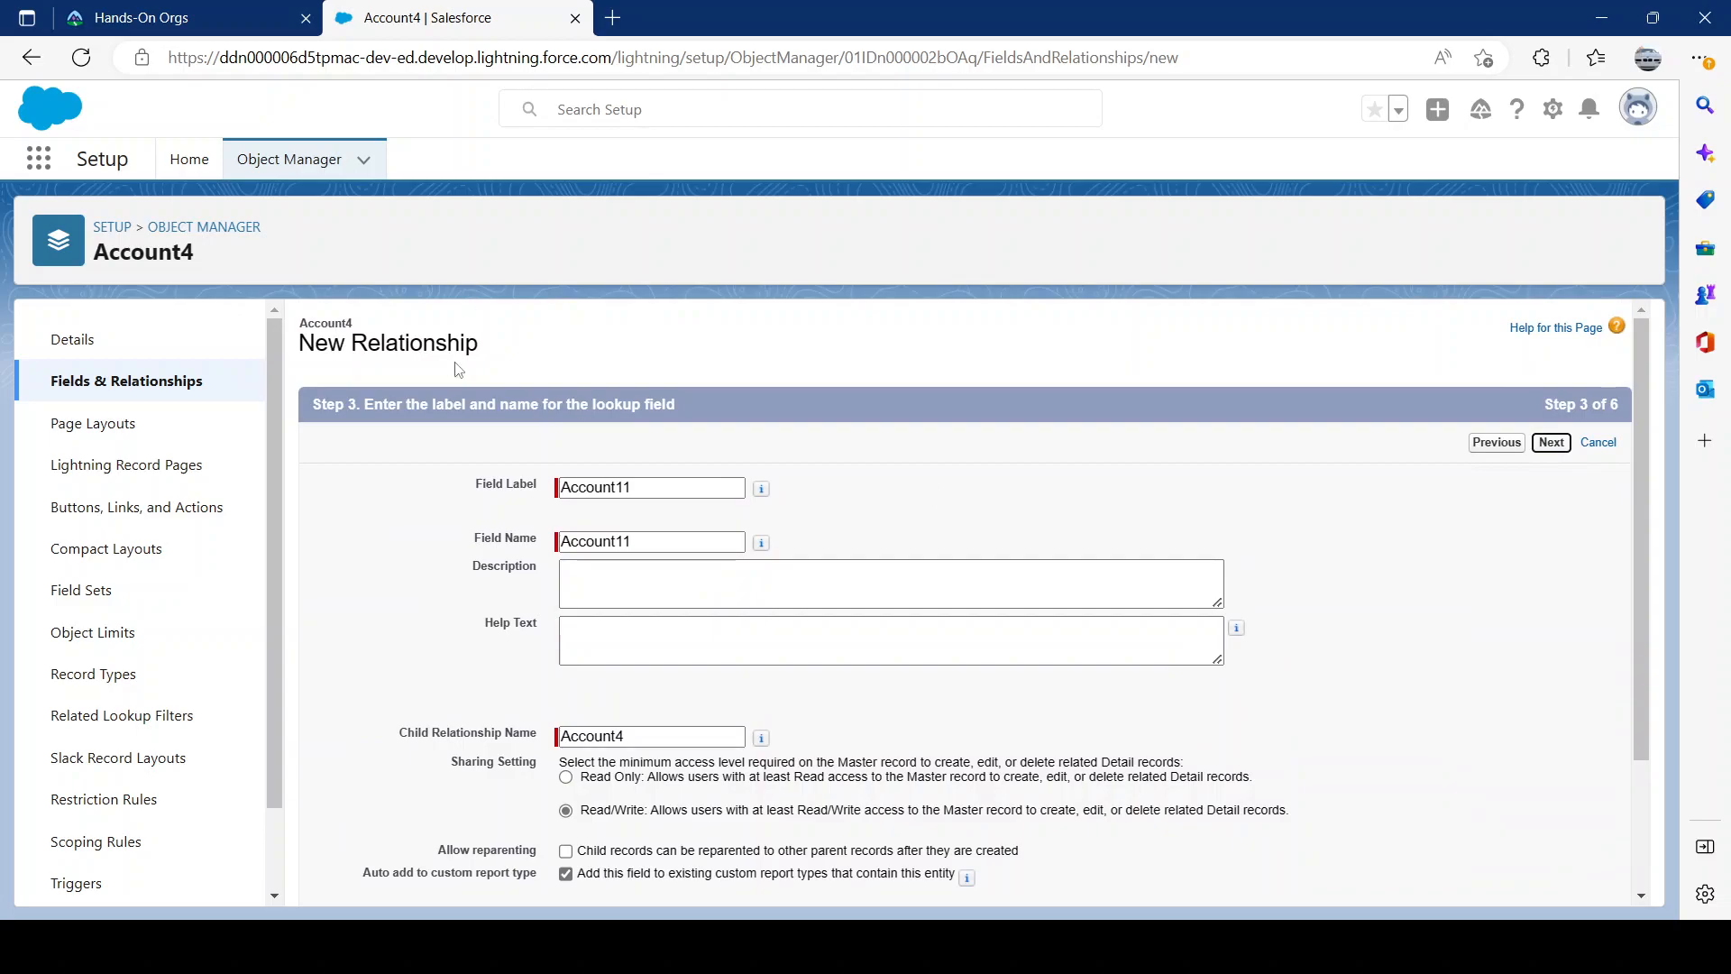
Step: Accept the default field-level security, page layouts and related lists, and save the Account11 relationship field
{"action": "scroll", "coordinate": [1437, 503], "scroll_direction": "down", "scroll_amount": 3}
{"action": "scroll", "coordinate": [1515, 469], "scroll_direction": "up", "scroll_amount": 3}
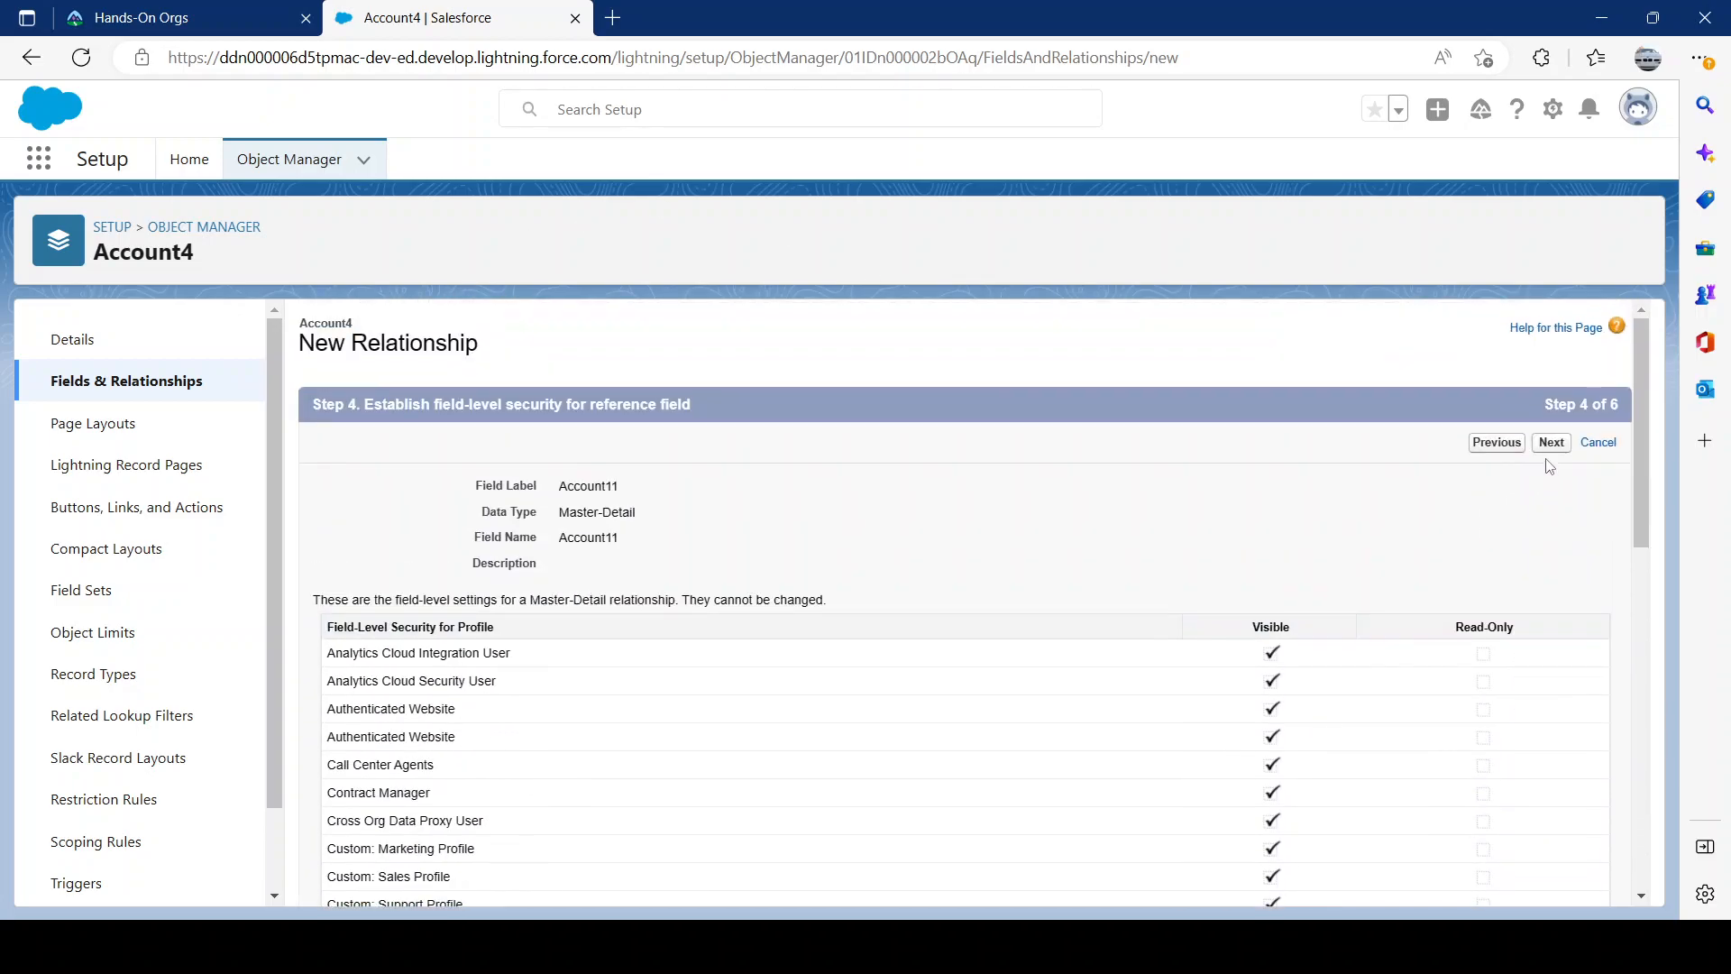
{"action": "left_click", "coordinate": [1551, 450]}
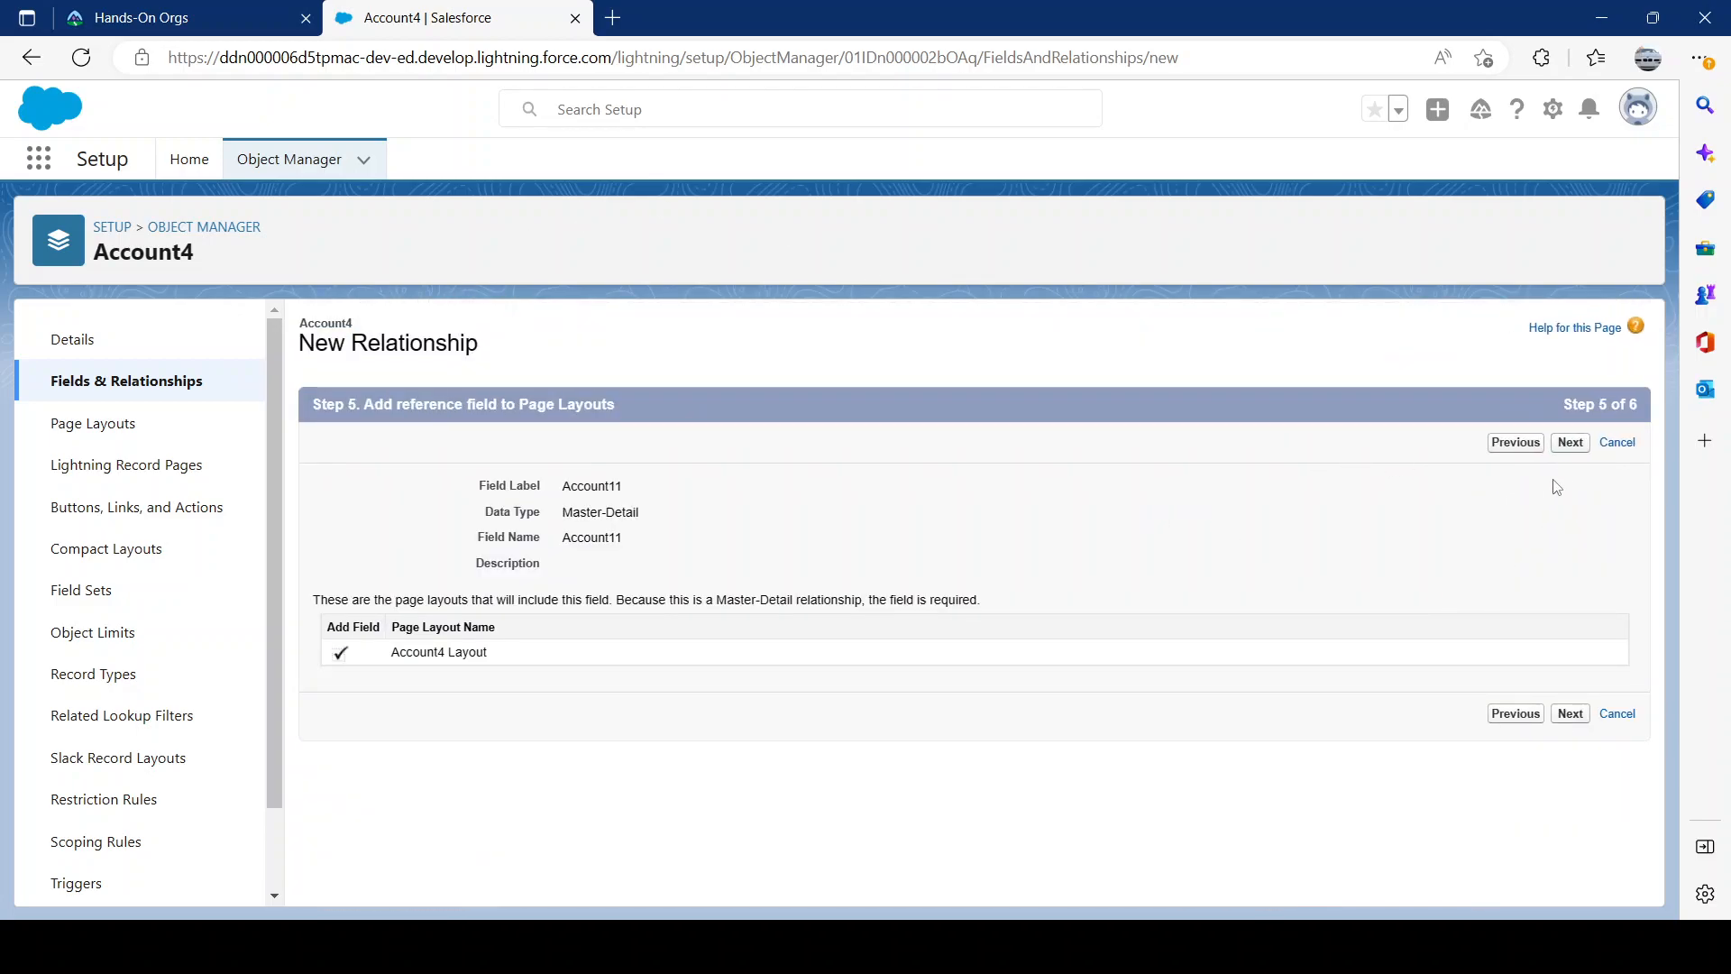
{"action": "left_click", "coordinate": [1569, 444]}
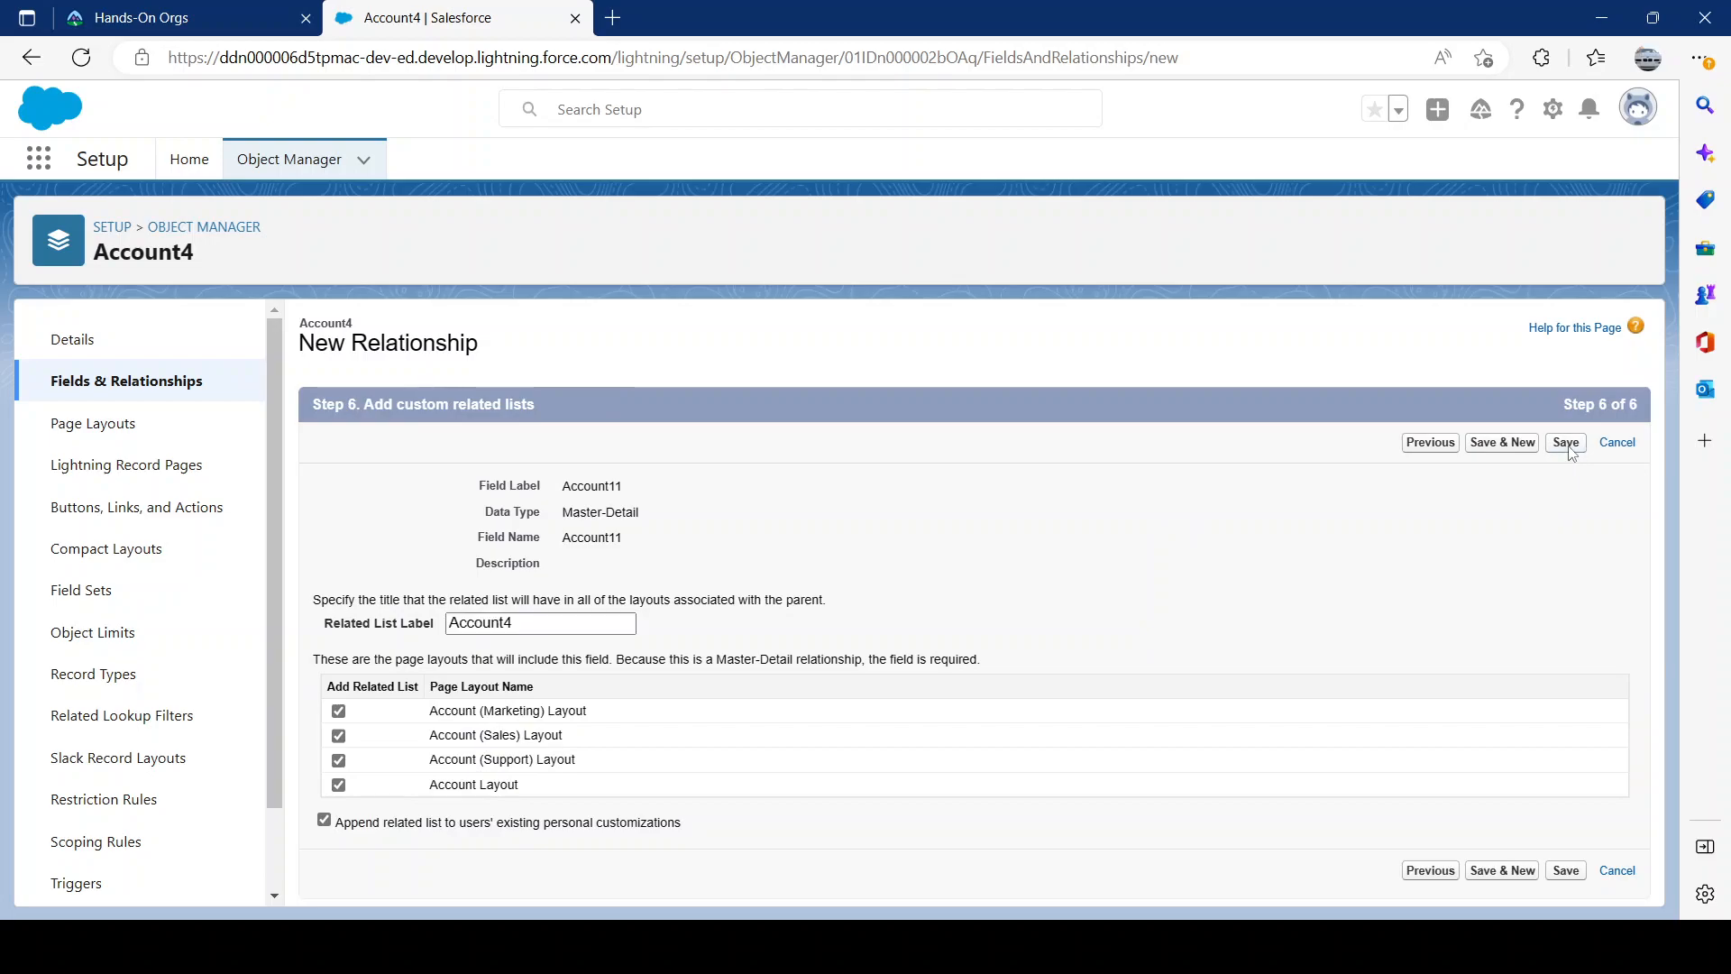
{"action": "left_click", "coordinate": [1568, 446]}
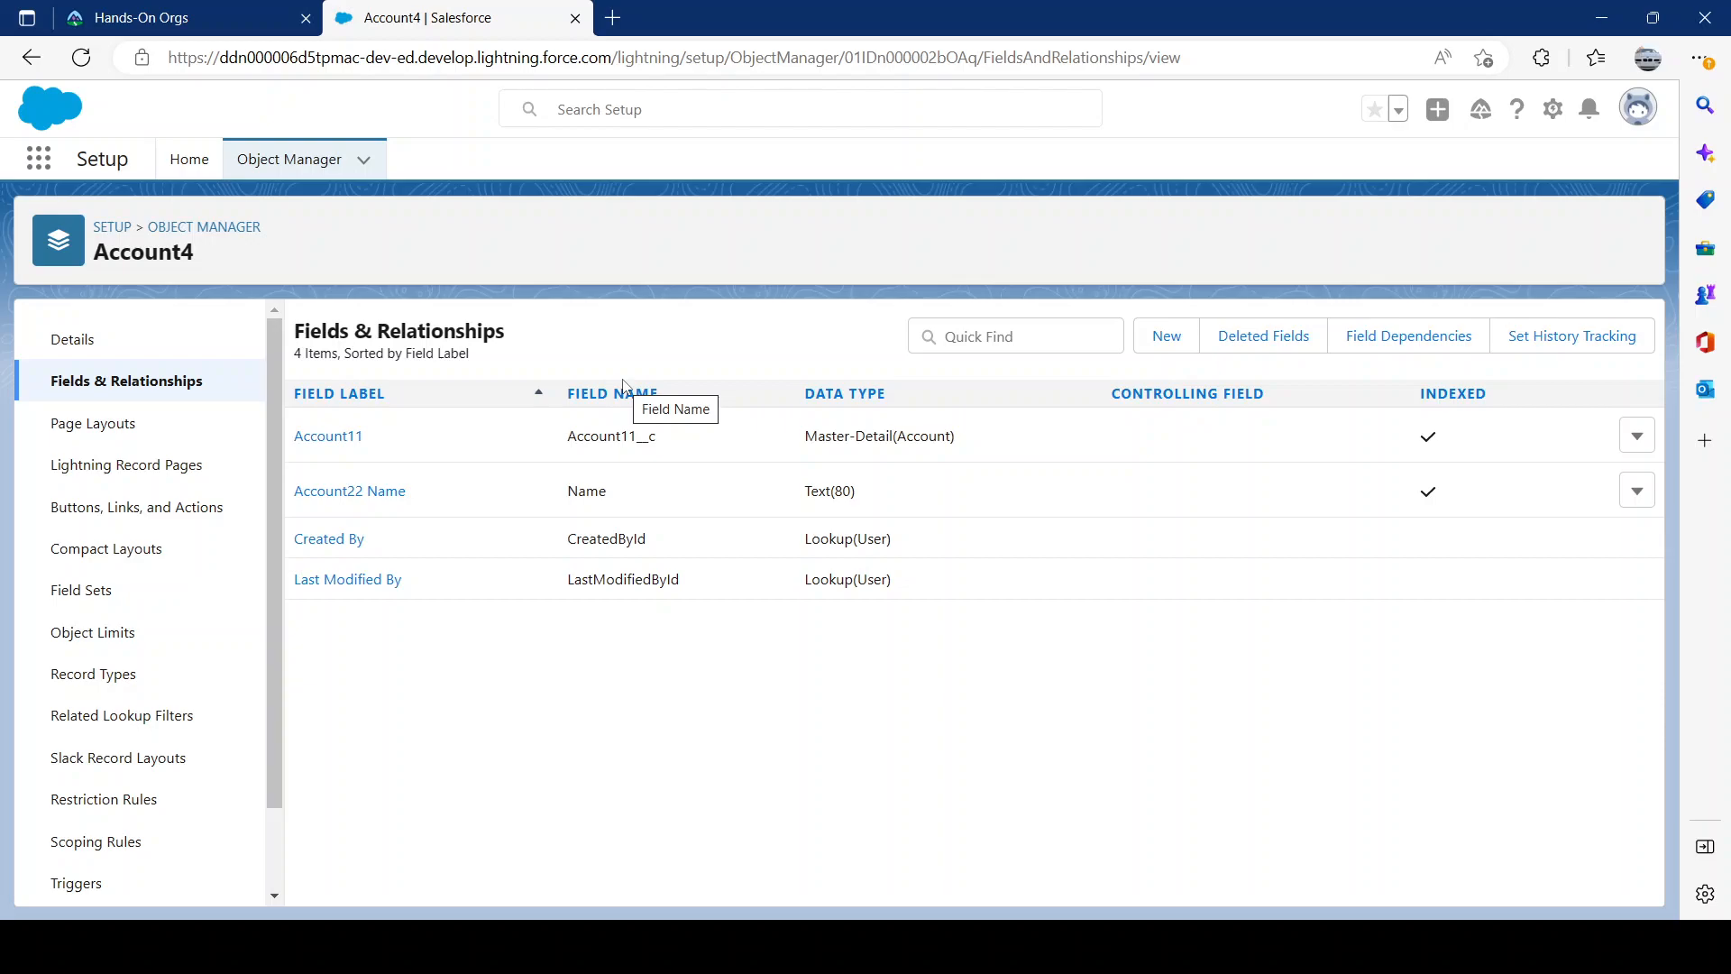
Step: Start a new custom object tab for Account4 in the Tabs setup, using the Bell tab style
{"action": "left_click", "coordinate": [189, 159]}
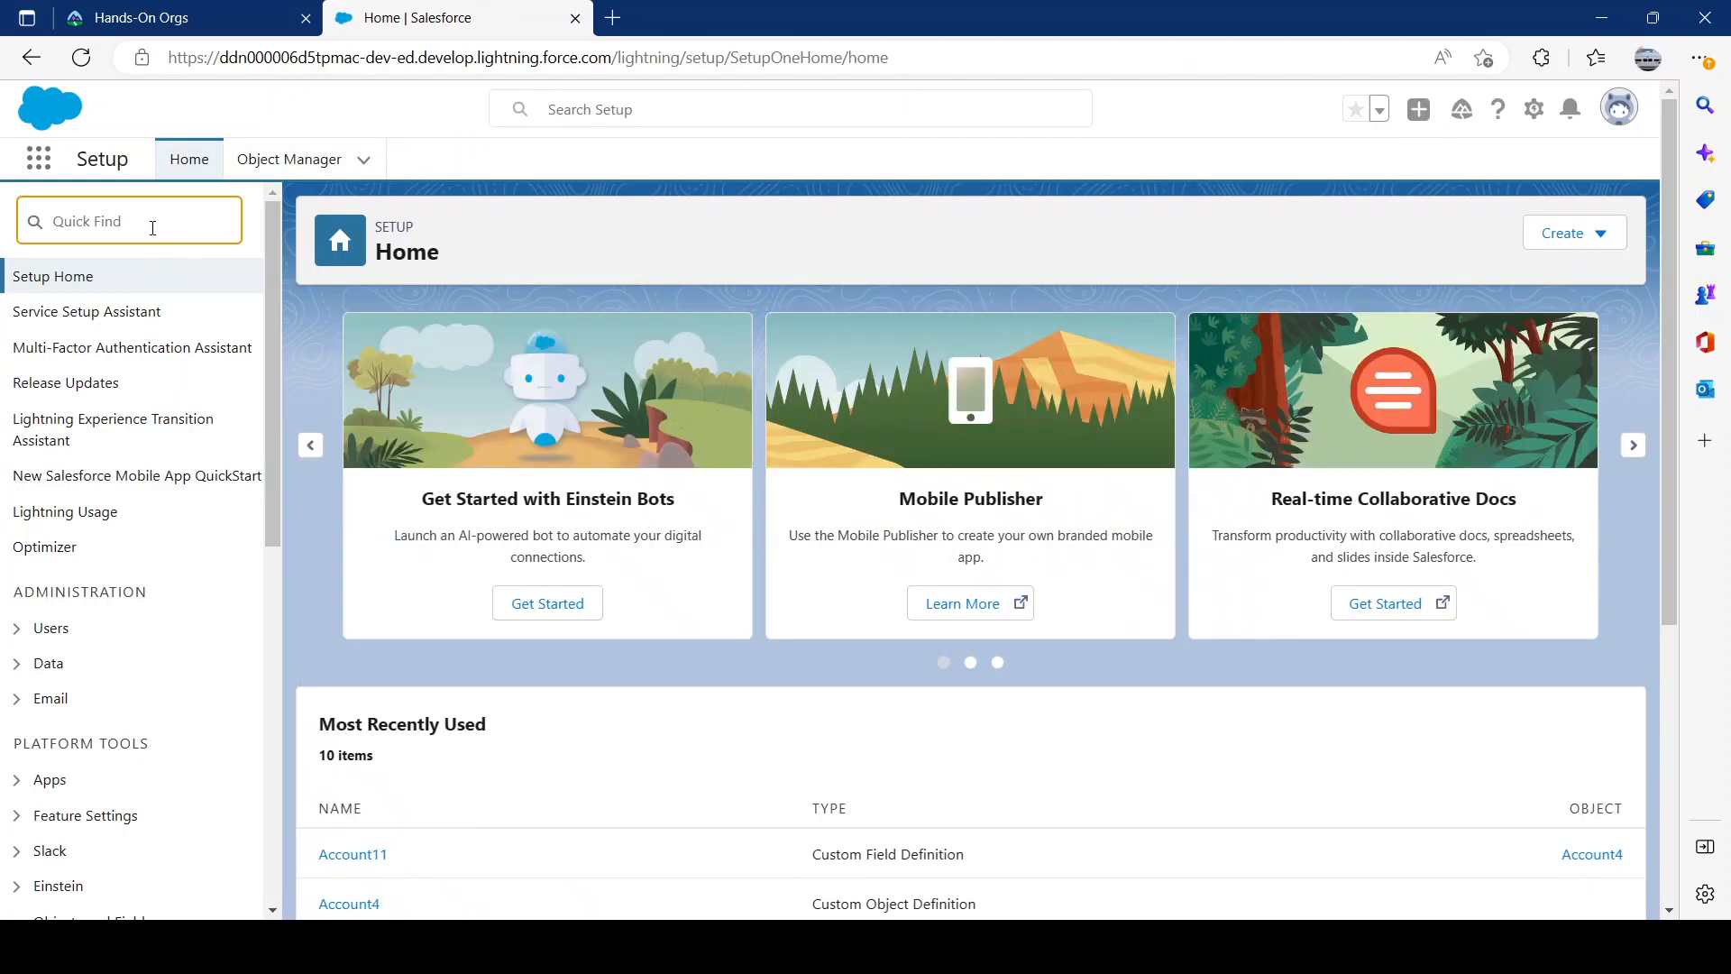
{"action": "type", "text": "tab"}
{"action": "left_click", "coordinate": [81, 349]}
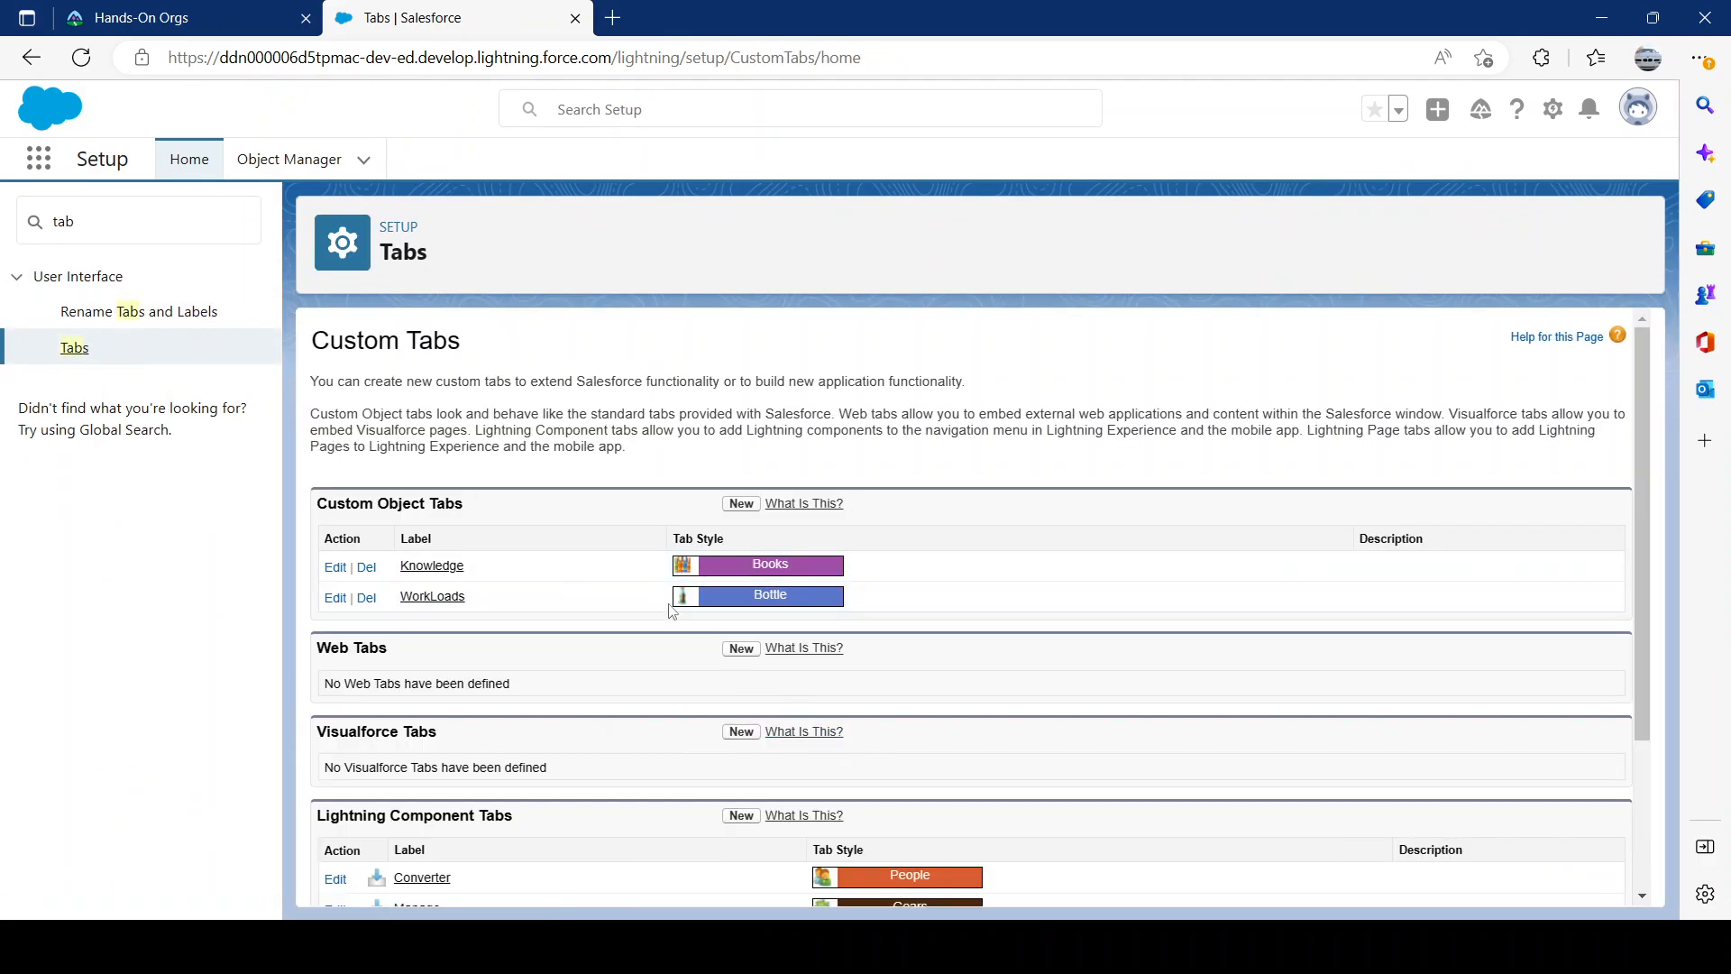
{"action": "left_click", "coordinate": [743, 504]}
{"action": "left_click", "coordinate": [616, 518]}
{"action": "left_click", "coordinate": [621, 566]}
{"action": "left_click", "coordinate": [658, 550]}
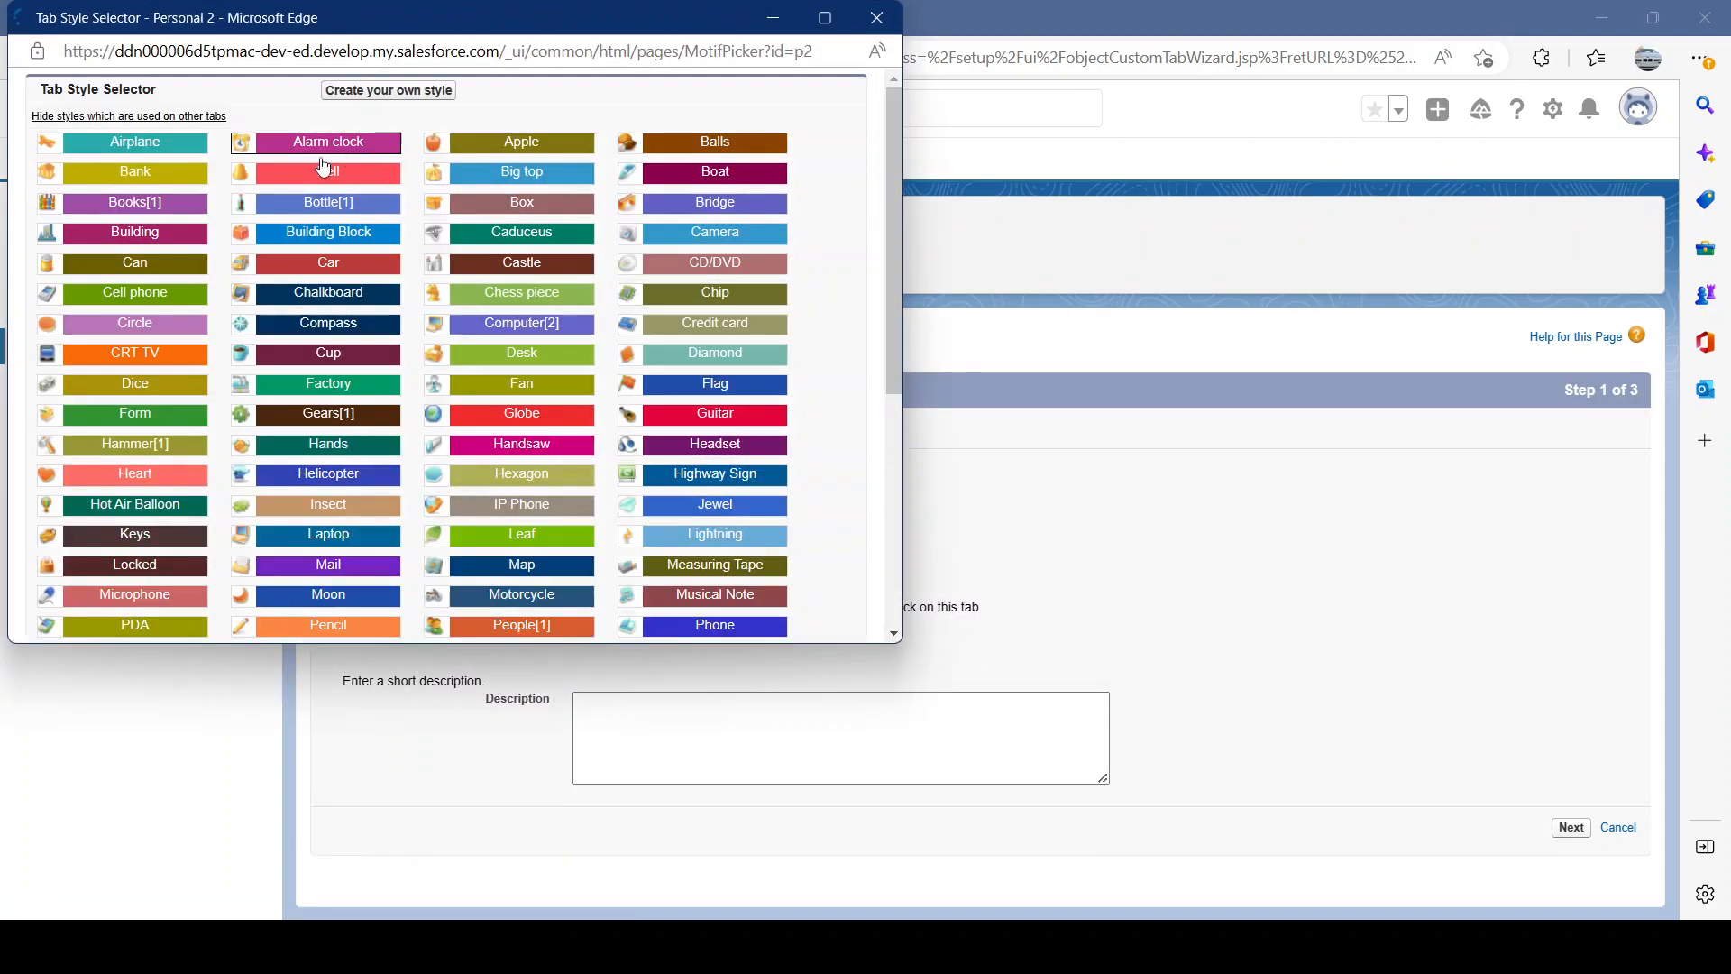
{"action": "left_click", "coordinate": [330, 170]}
{"action": "left_click", "coordinate": [1569, 828]}
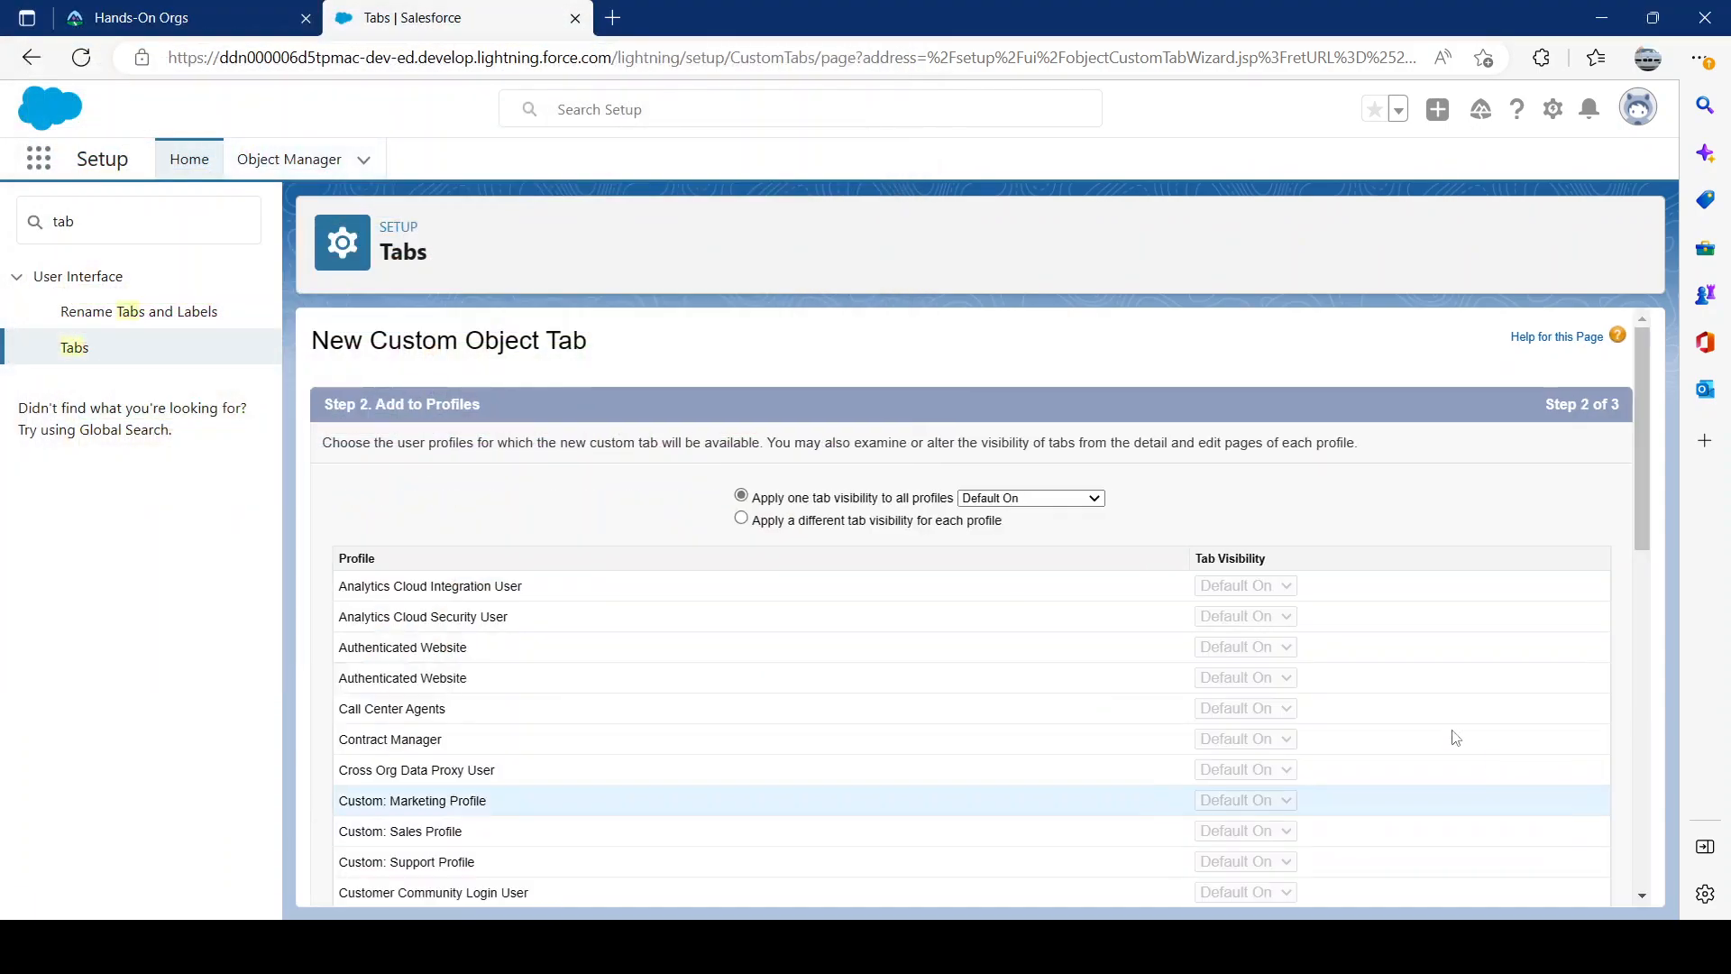
Step: Keep the tab visibility Default On for all profiles, accept the default app assignments, and save the tab
{"action": "scroll", "coordinate": [1496, 785], "scroll_direction": "down", "scroll_amount": 10}
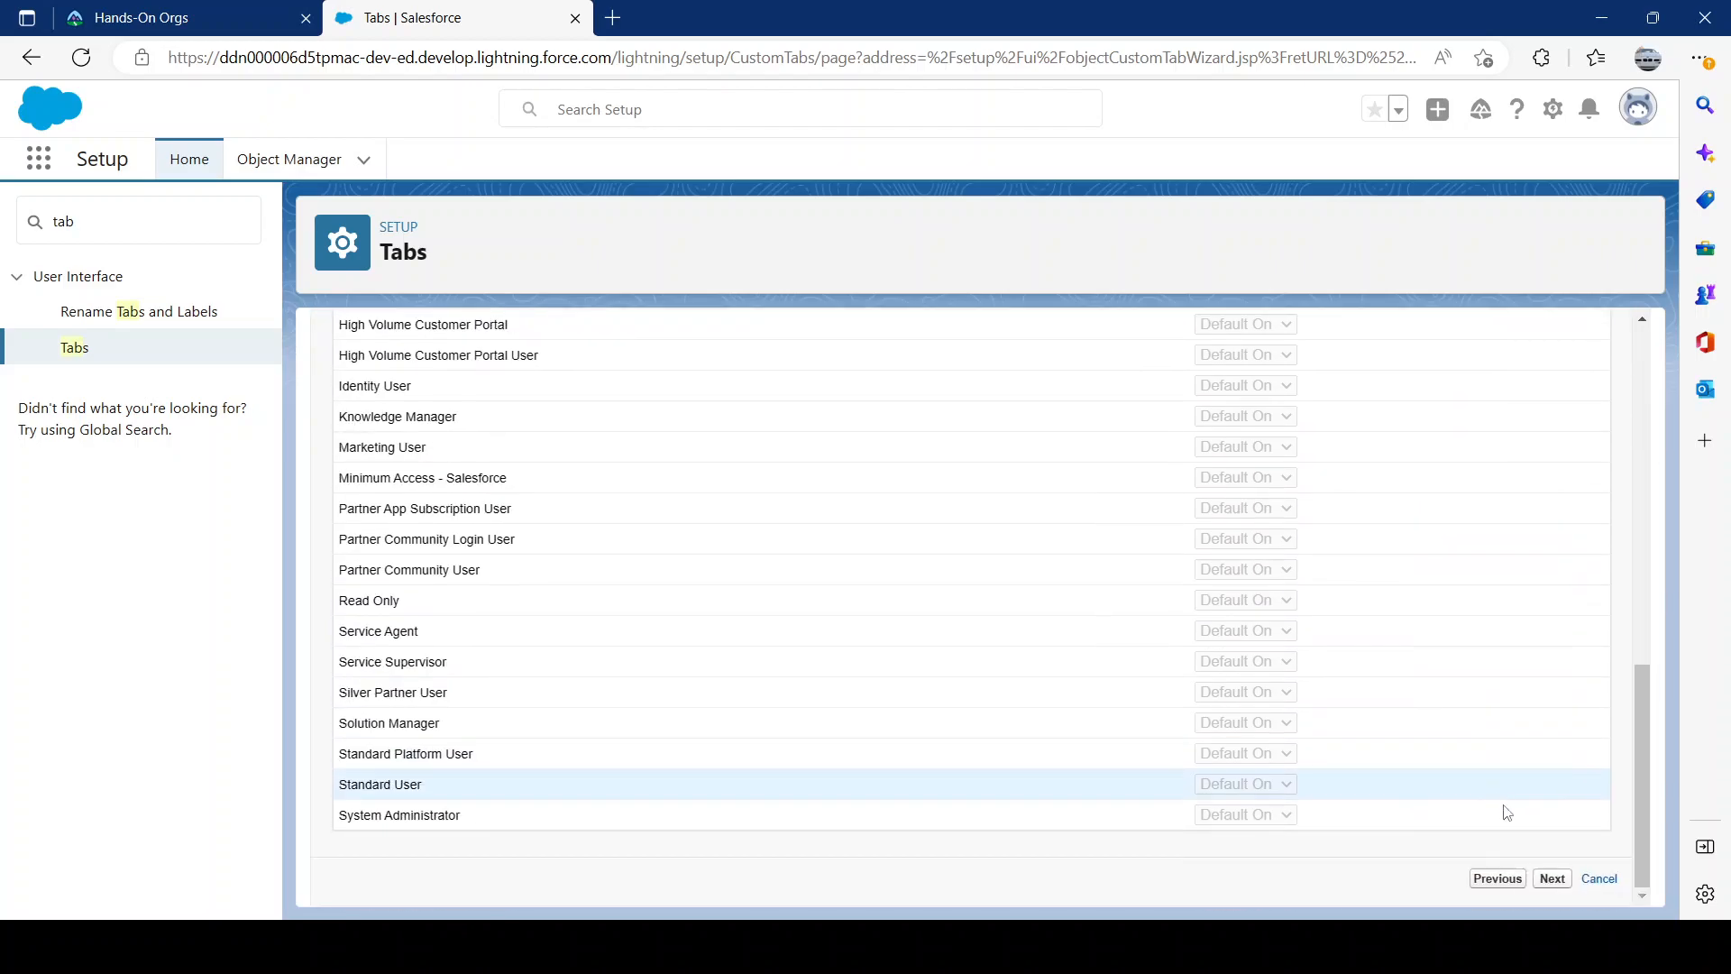
{"action": "left_click", "coordinate": [1551, 878]}
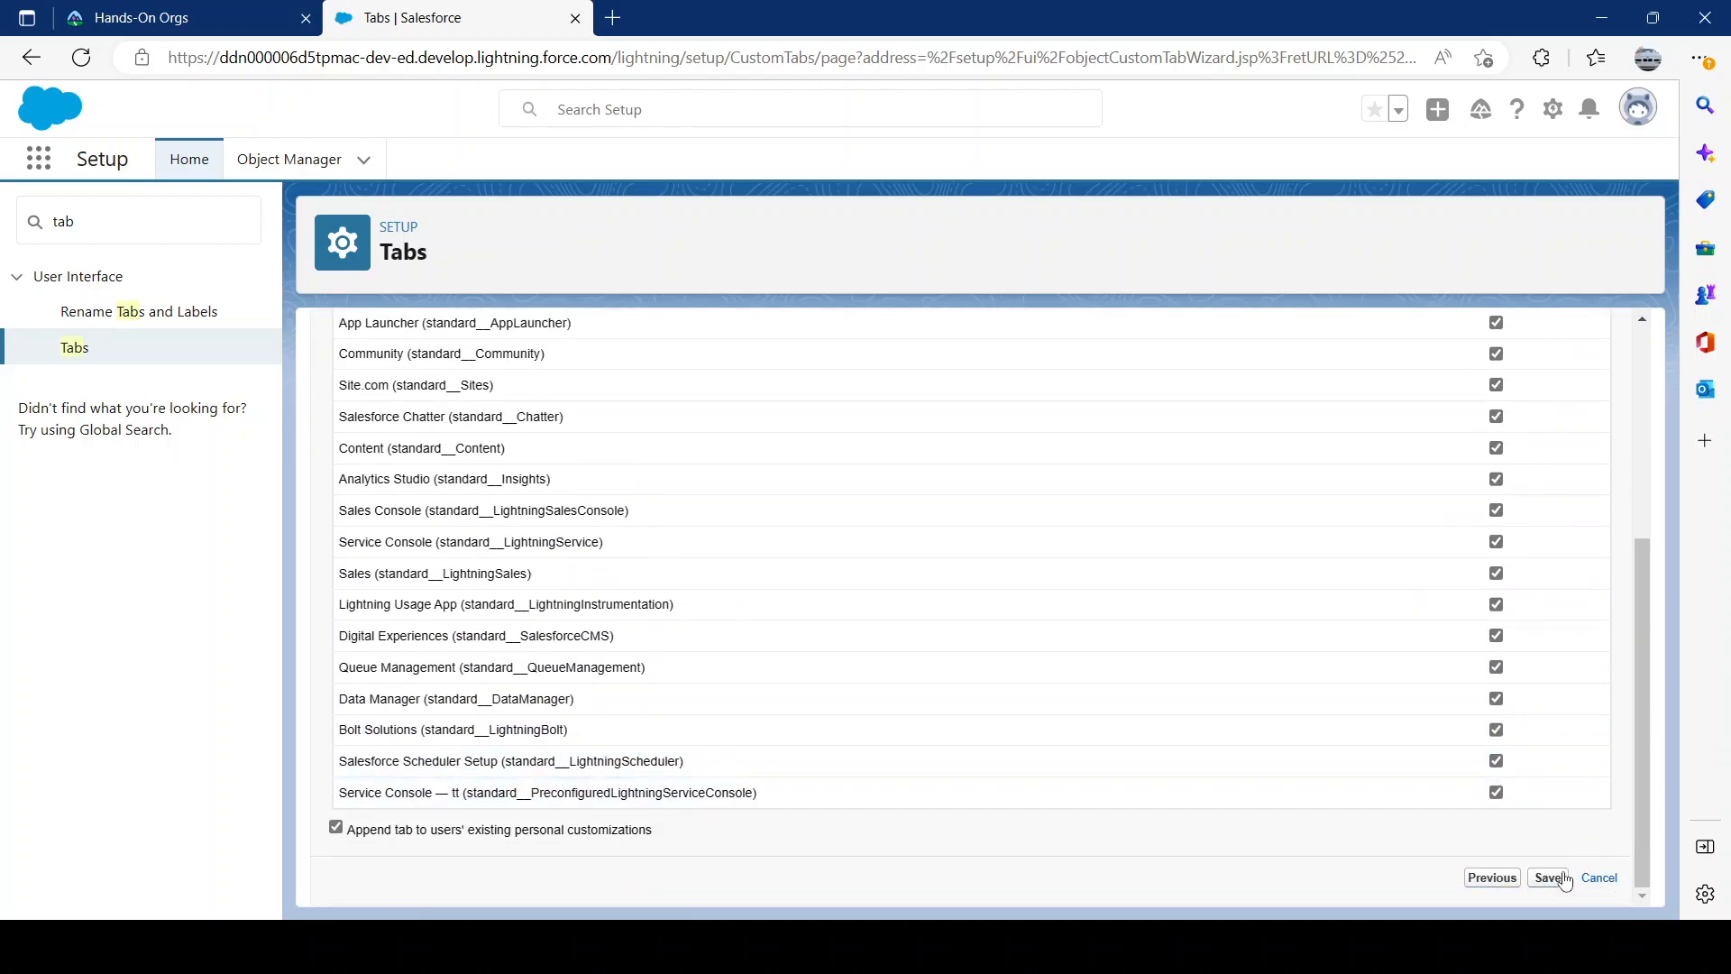
{"action": "left_click", "coordinate": [1562, 886]}
{"action": "scroll", "coordinate": [1278, 657], "scroll_direction": "down", "scroll_amount": 3}
{"action": "scroll", "coordinate": [1217, 658], "scroll_direction": "up", "scroll_amount": 3}
Step: Clear the setup search, open the Account4 object's details in Object Manager, and close the mail notification
{"action": "left_click", "coordinate": [74, 221]}
{"action": "key", "text": "BackSpace"}
{"action": "left_click", "coordinate": [289, 159]}
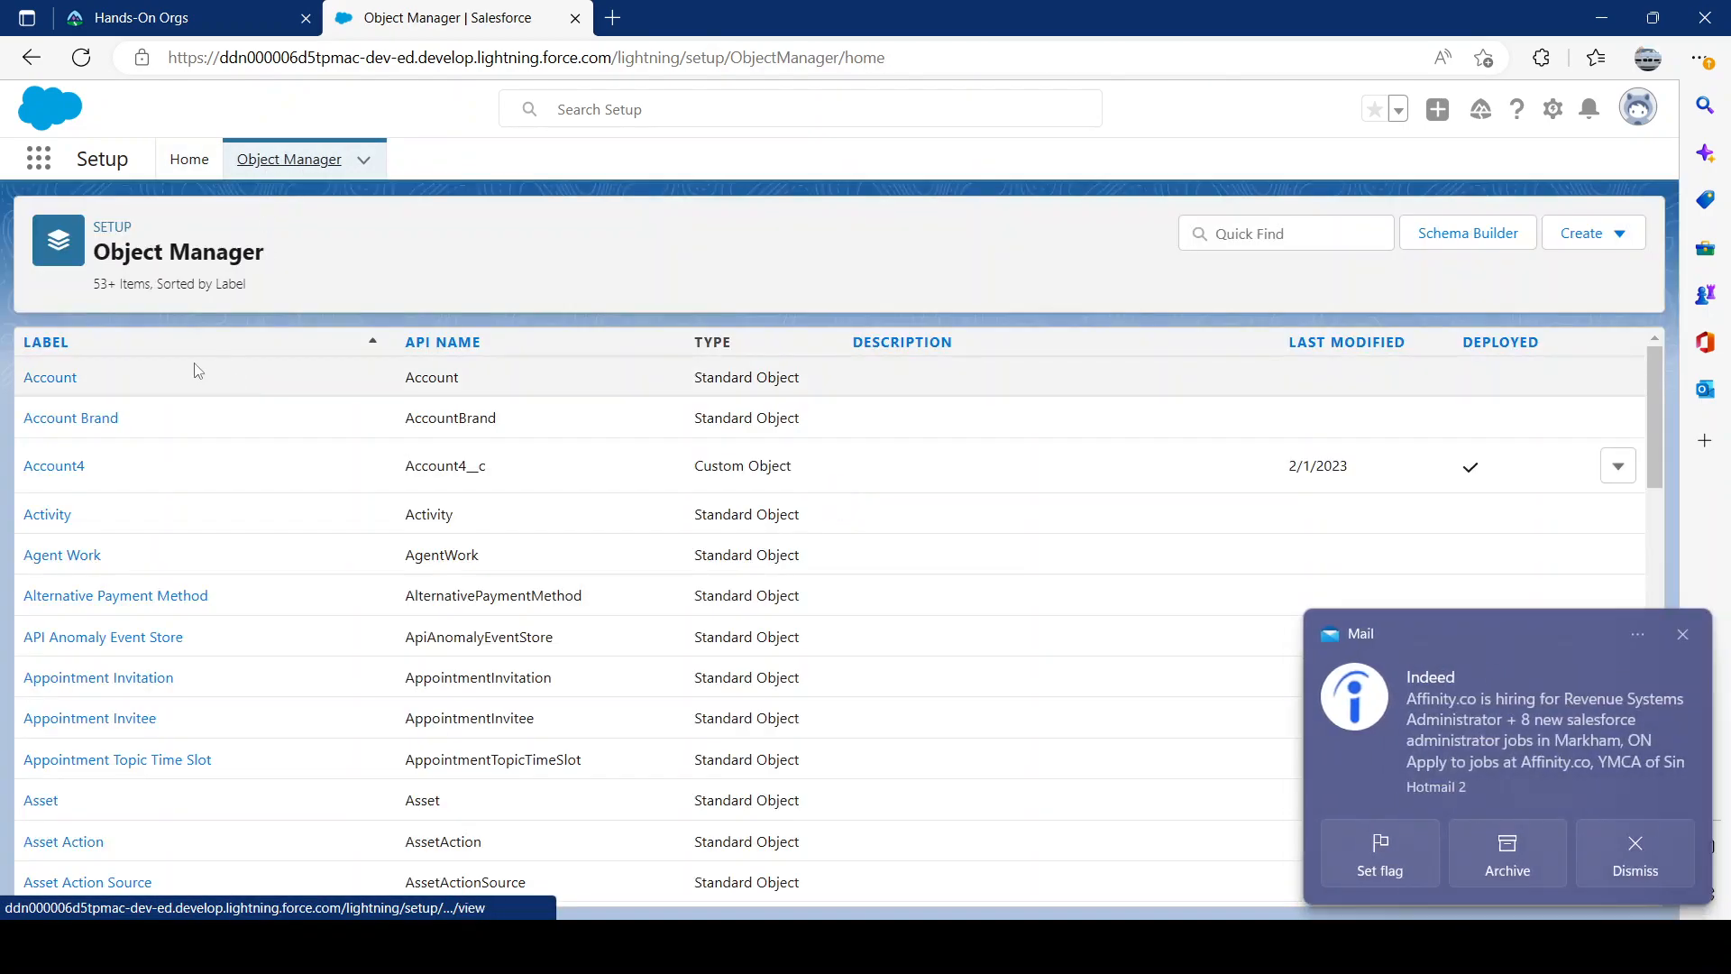
{"action": "left_click", "coordinate": [67, 466]}
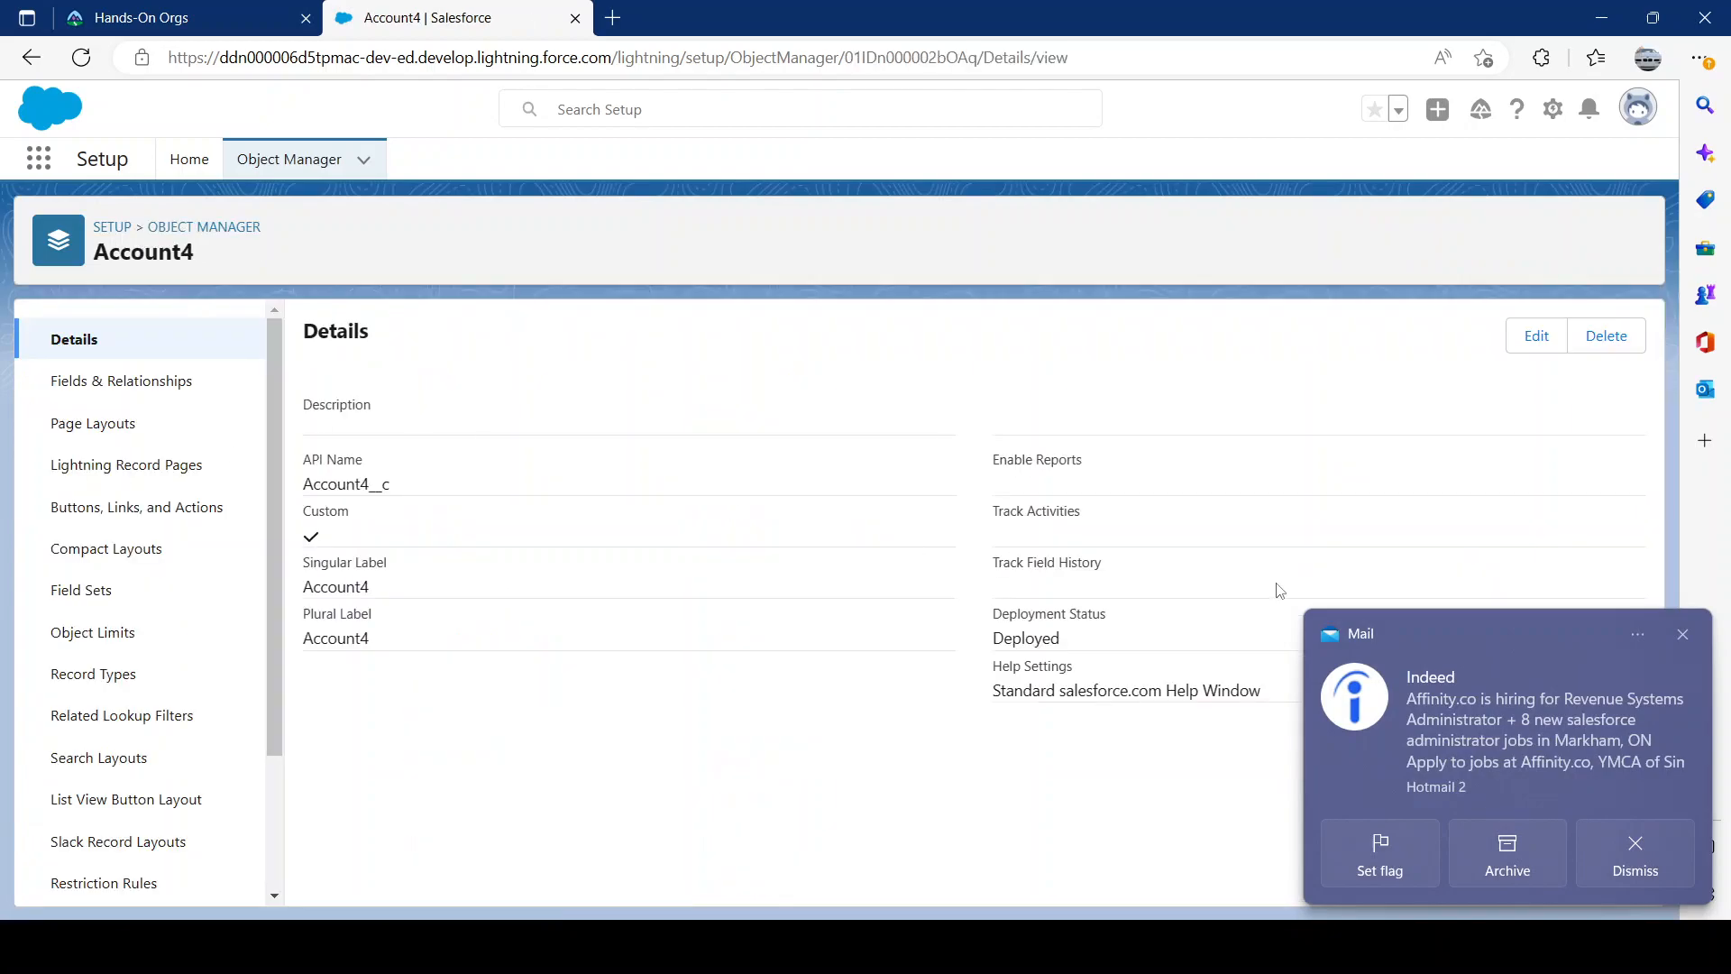
{"action": "left_click", "coordinate": [1692, 636]}
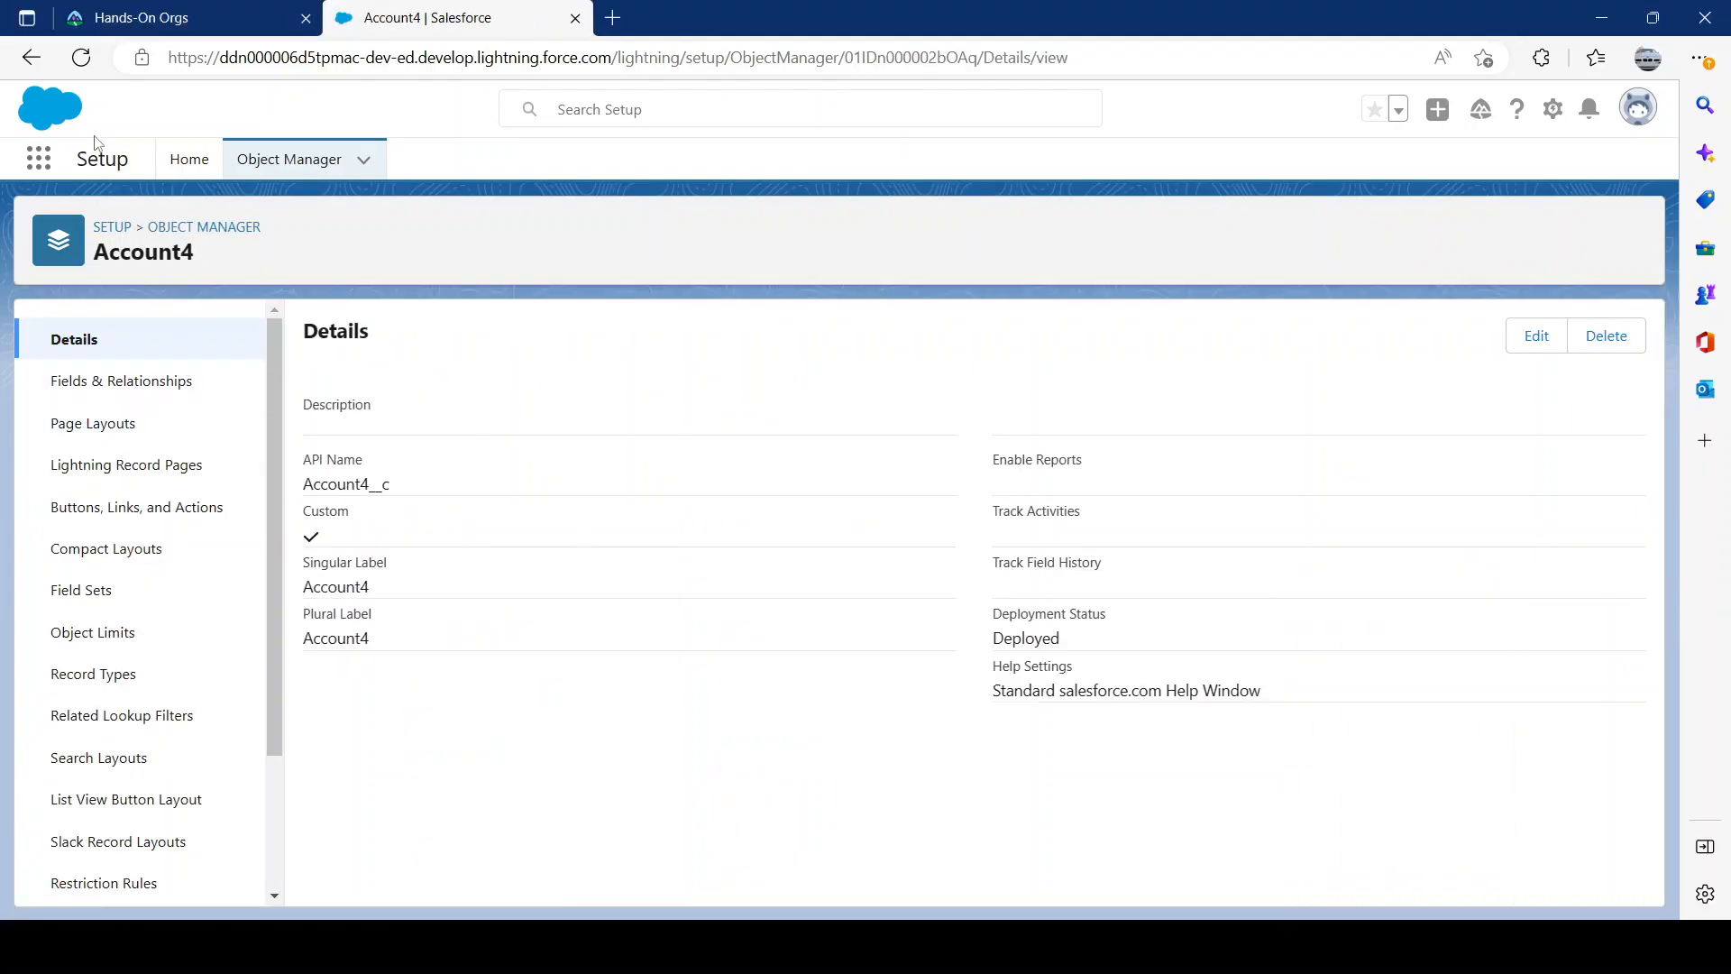
Step: Search the App Launcher for account items and reload the page
{"action": "left_click", "coordinate": [39, 159]}
{"action": "type", "text": "account"}
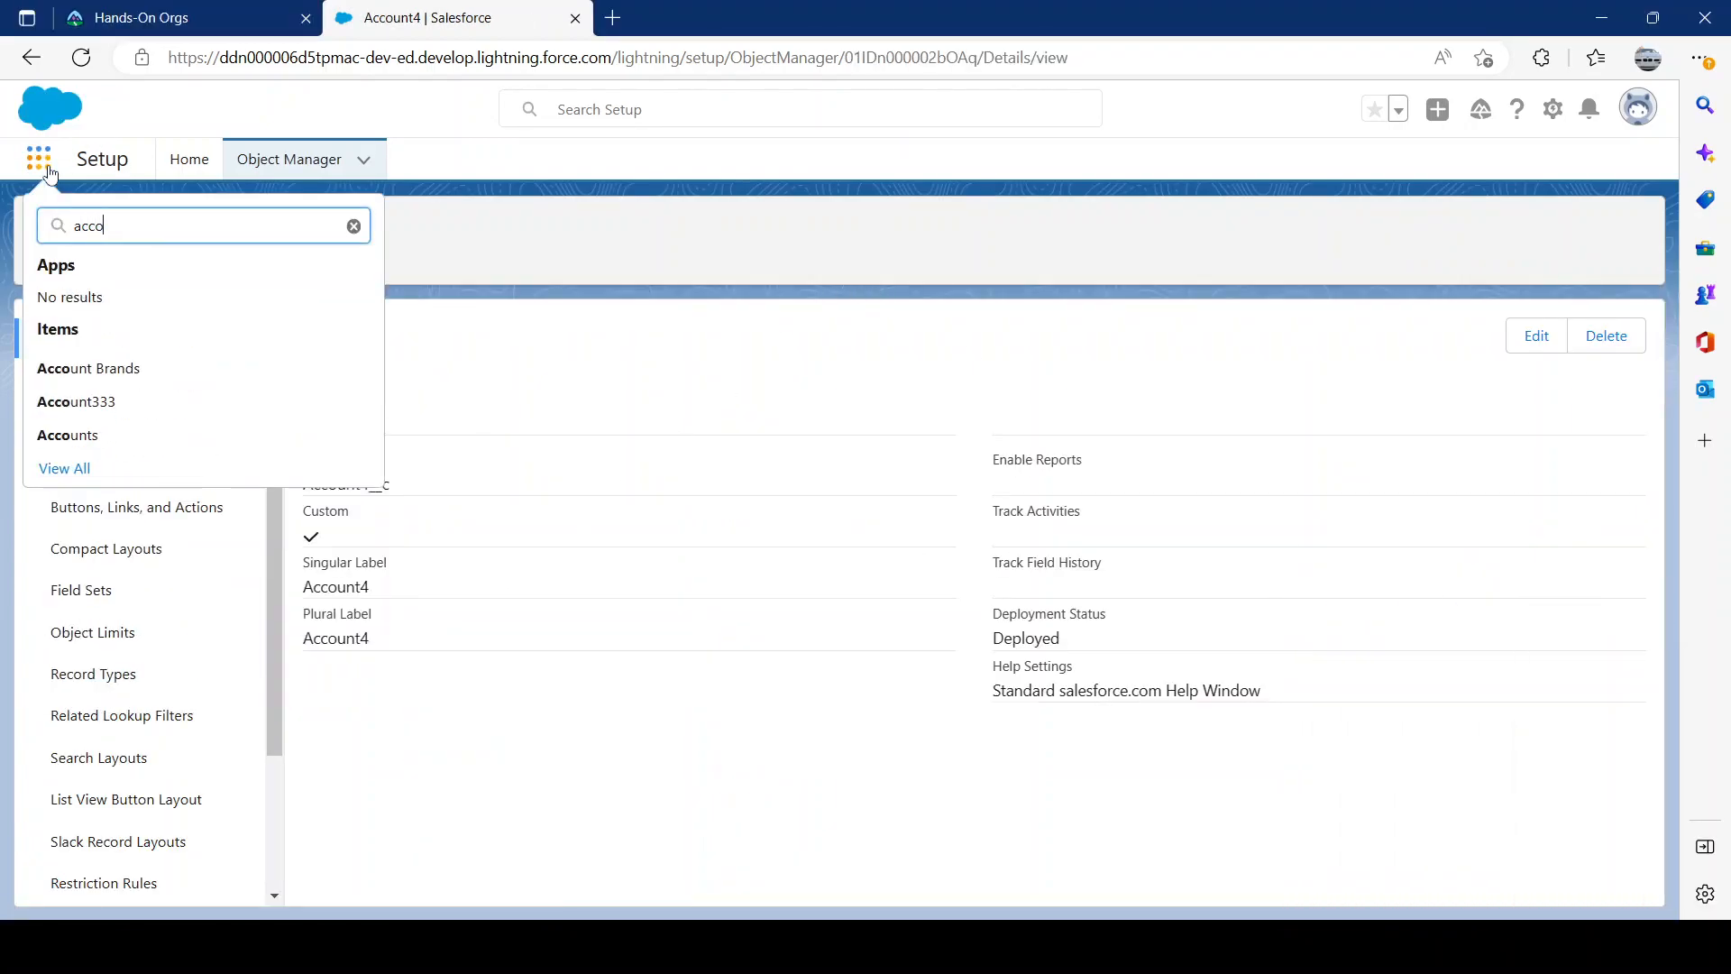
{"action": "left_click", "coordinate": [86, 60]}
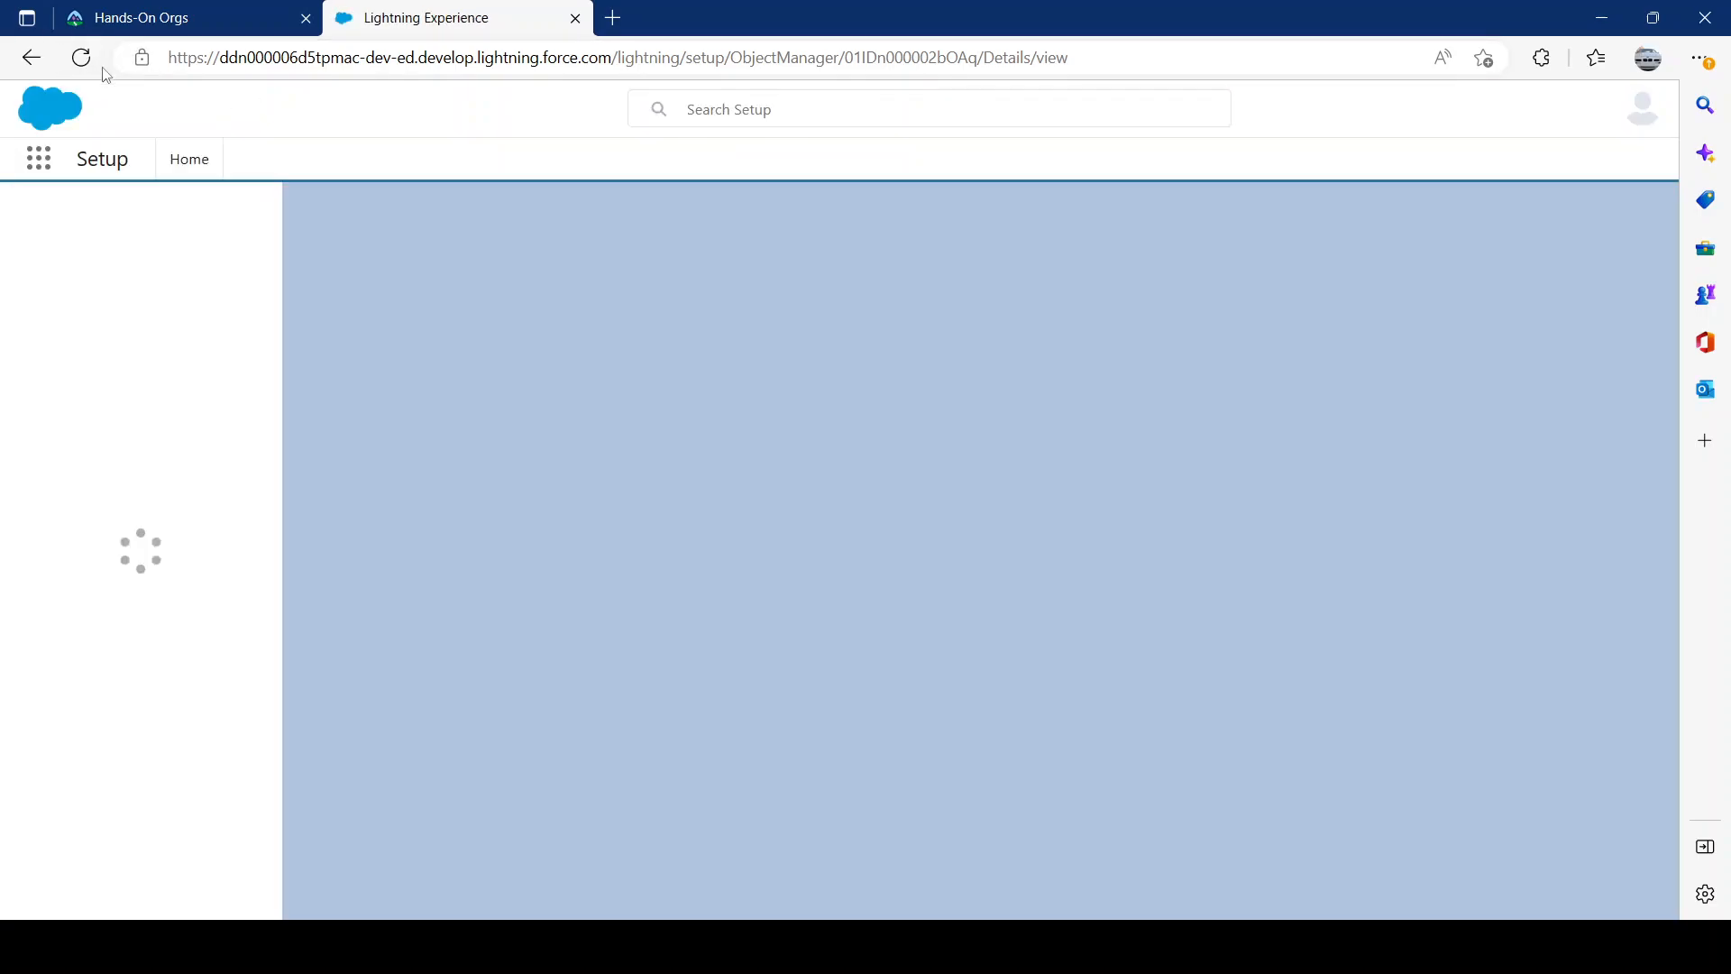
Step: Search the App Launcher for account, open the Account4 item in a new browser tab, and switch to it
{"action": "left_click", "coordinate": [39, 159]}
{"action": "type", "text": "account"}
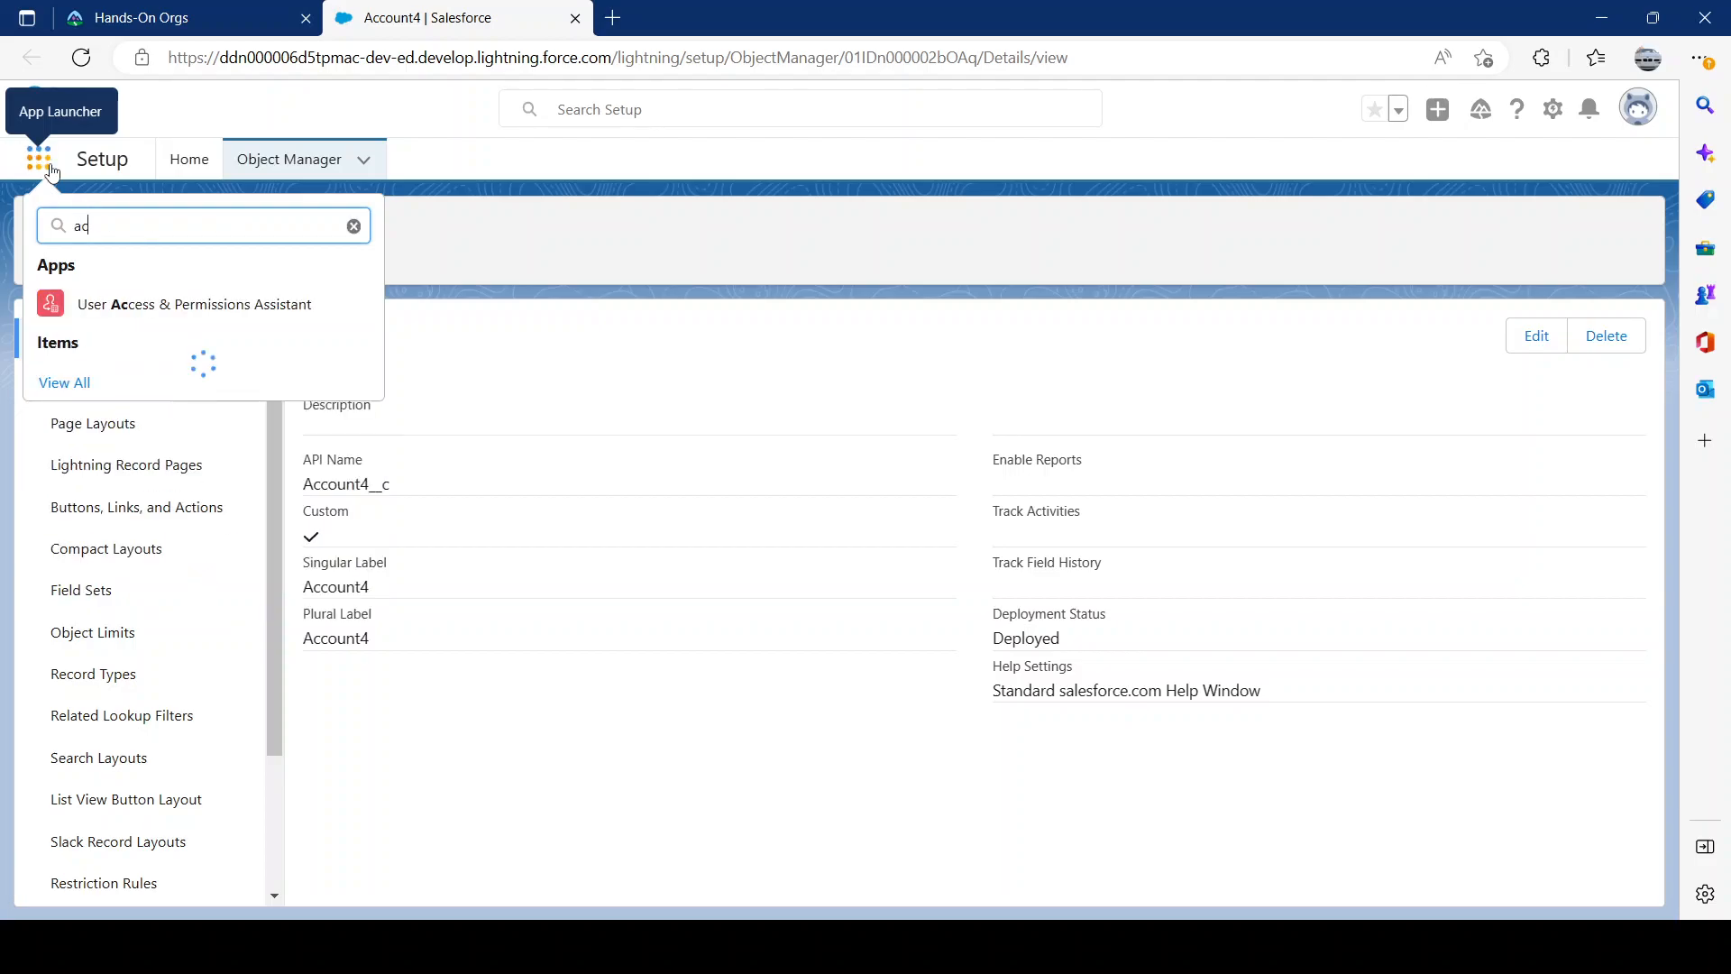
{"action": "middle_click", "coordinate": [85, 401]}
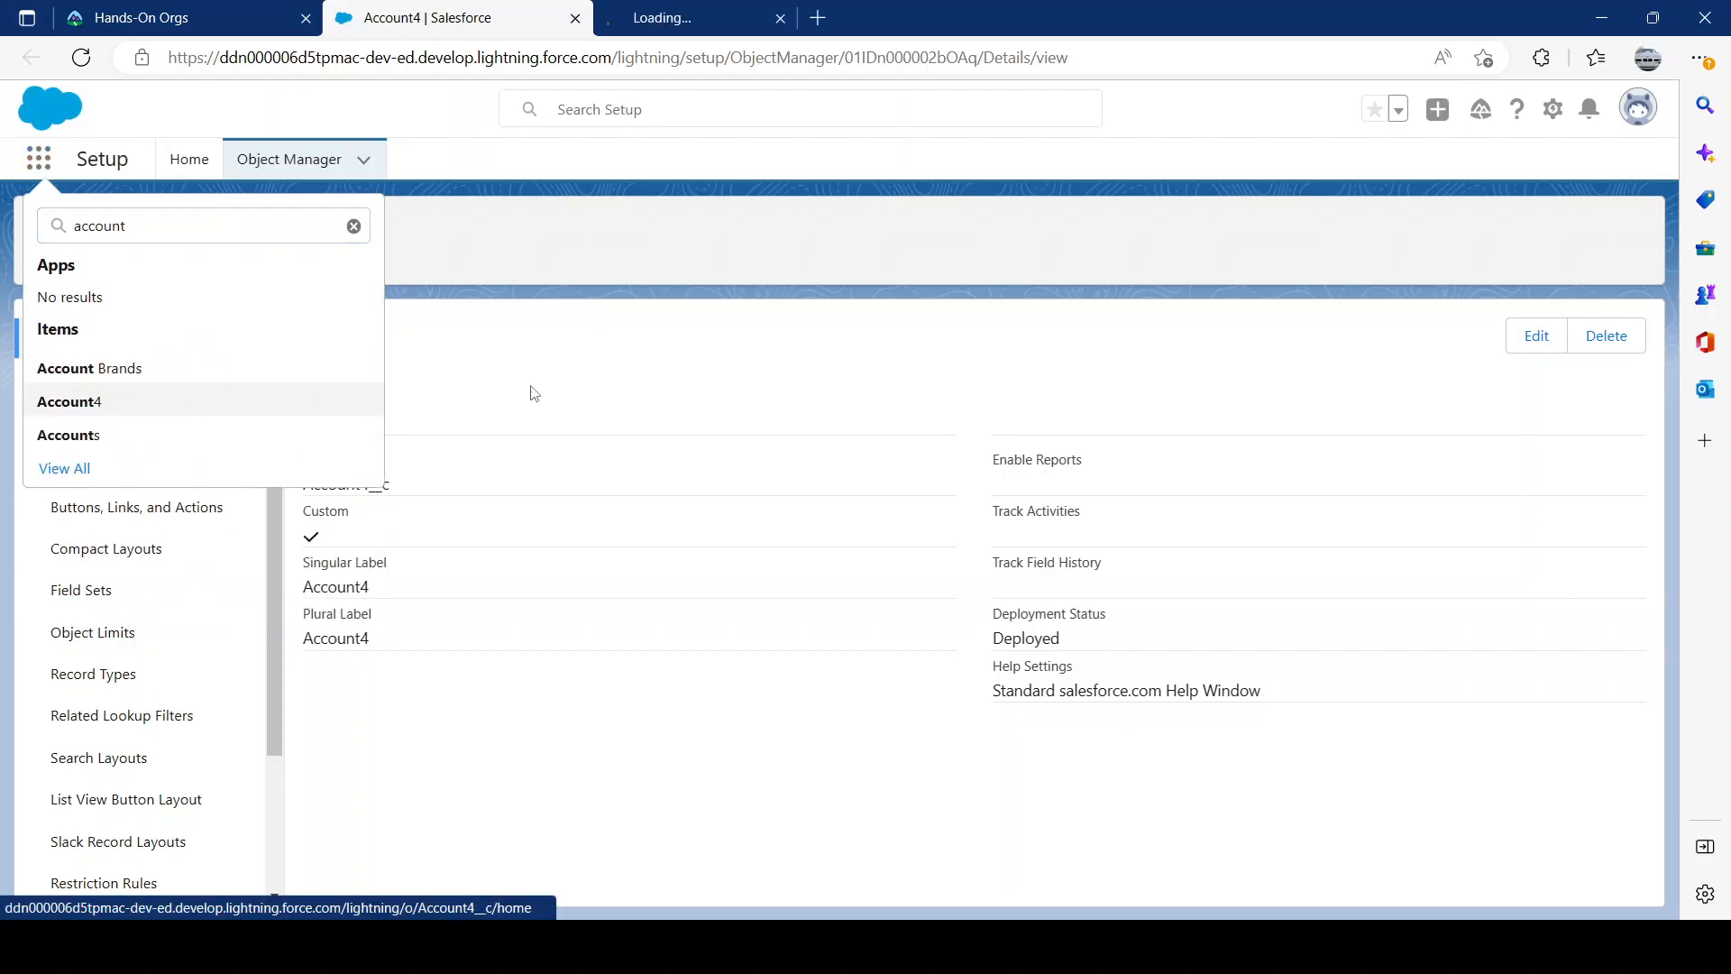
{"action": "key", "text": "Escape"}
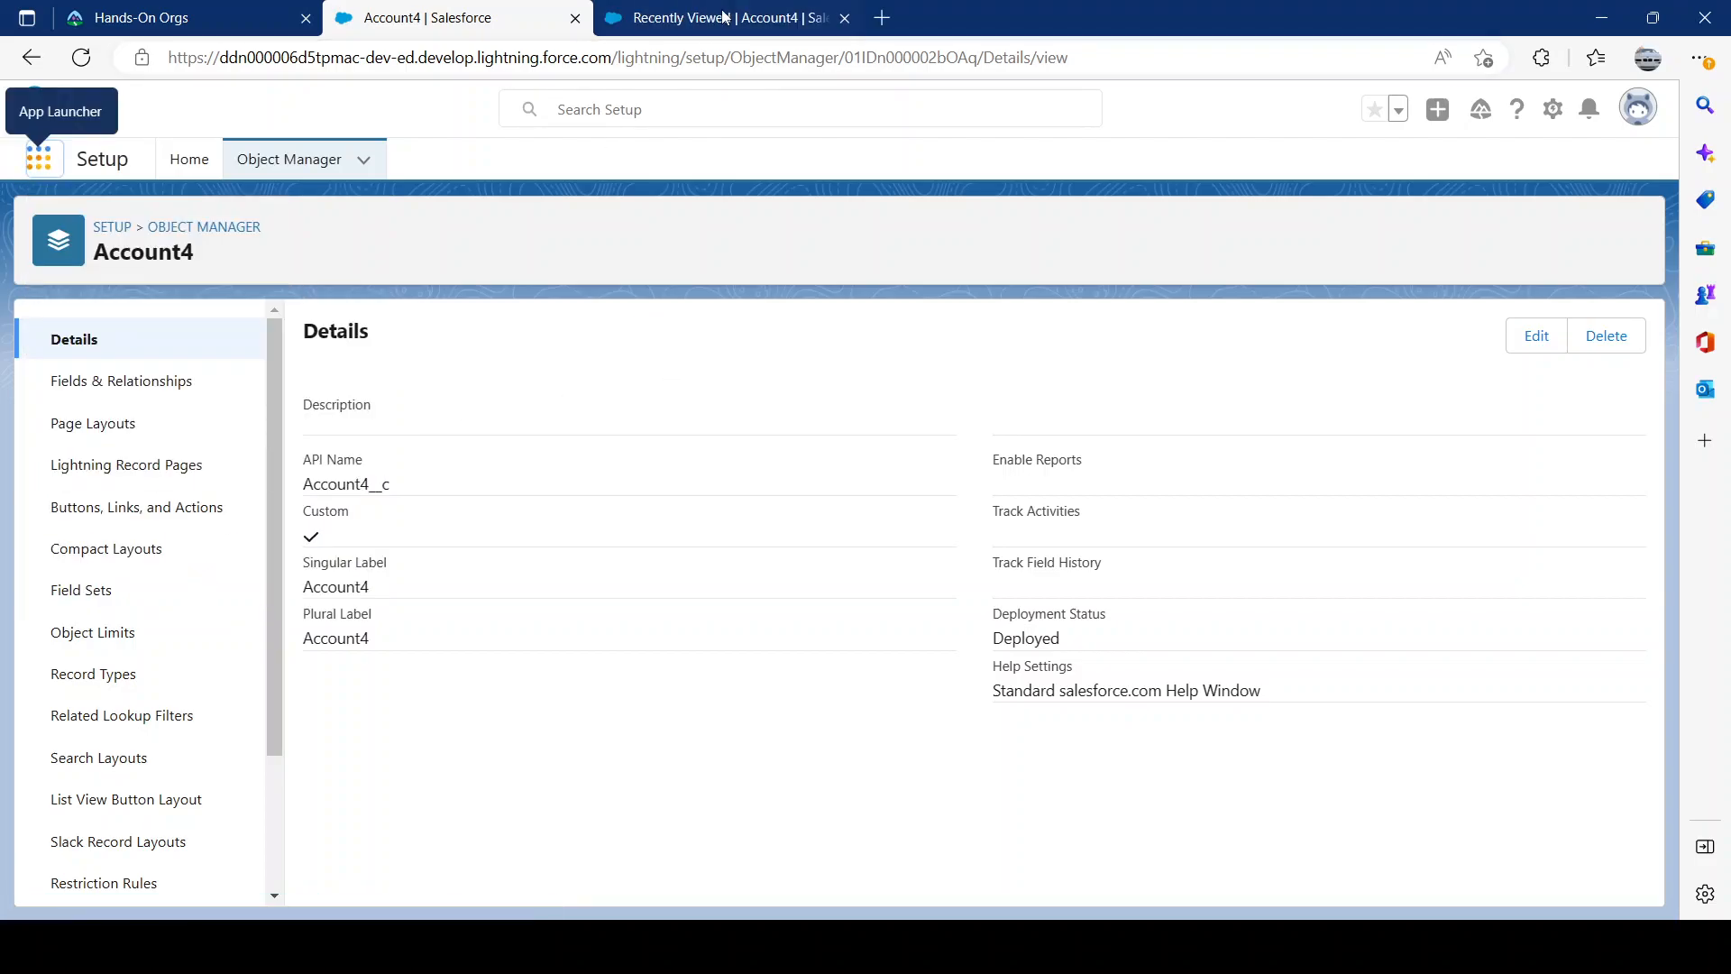
{"action": "left_click", "coordinate": [726, 17]}
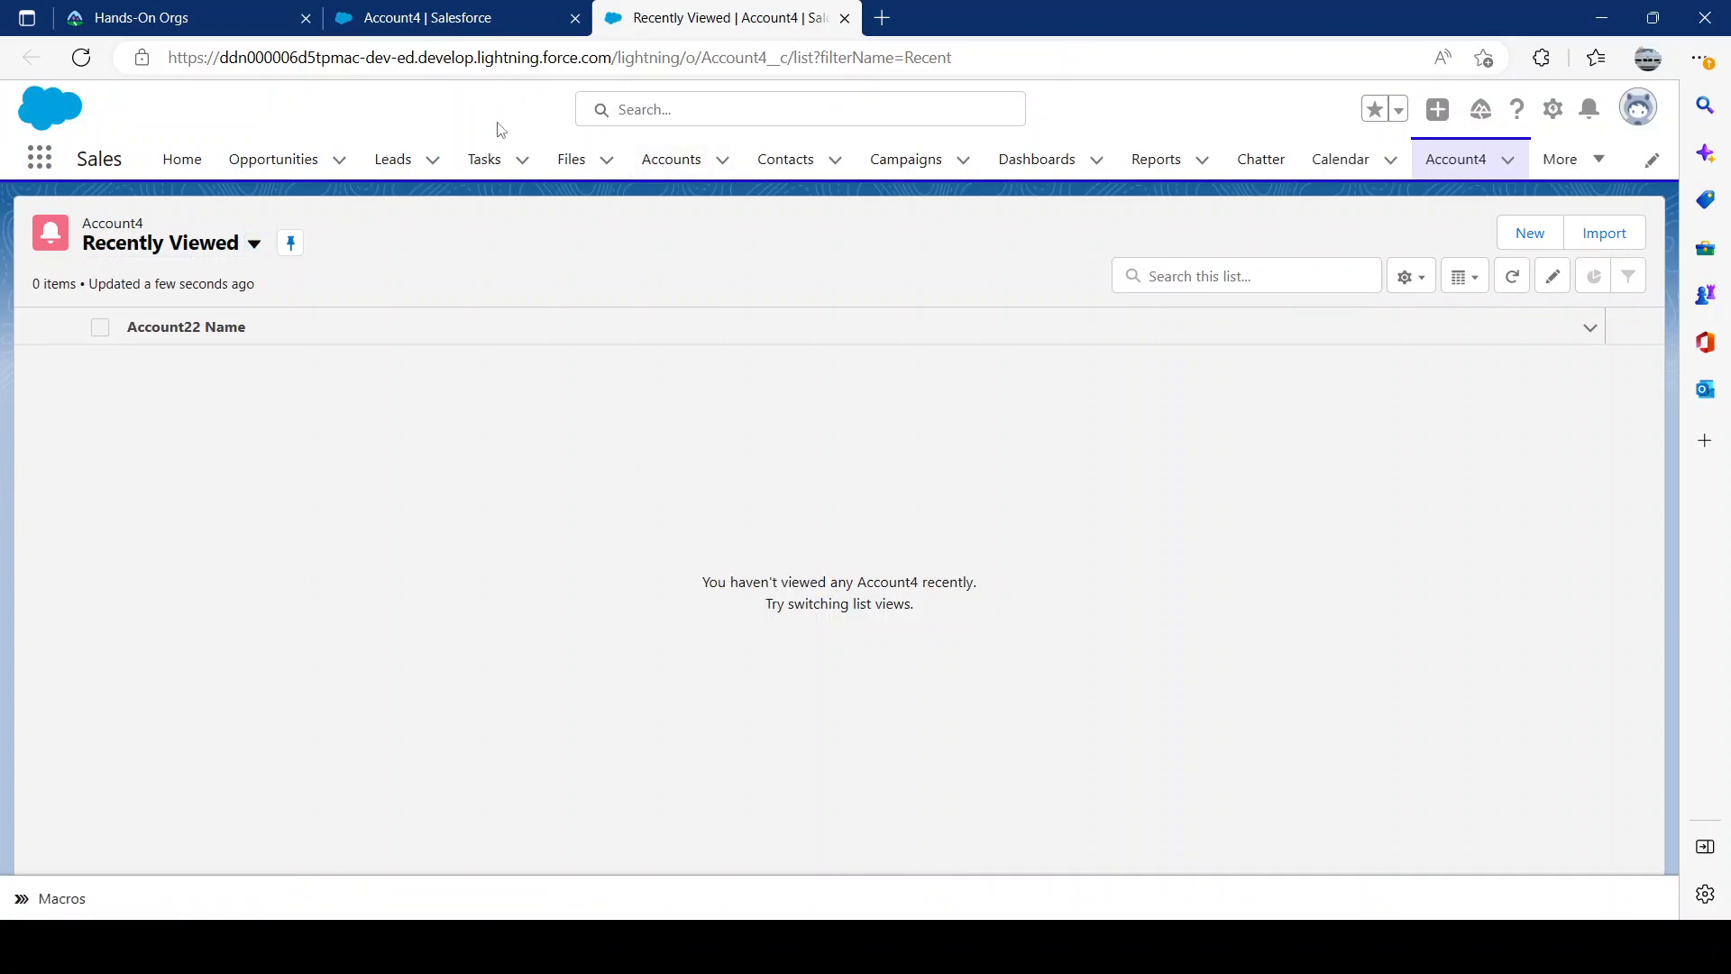
Step: Go back to Account4 in Object Manager and examine the data type of its Account11 field under Fields & Relationships
{"action": "left_click", "coordinate": [433, 17]}
{"action": "left_click", "coordinate": [173, 381]}
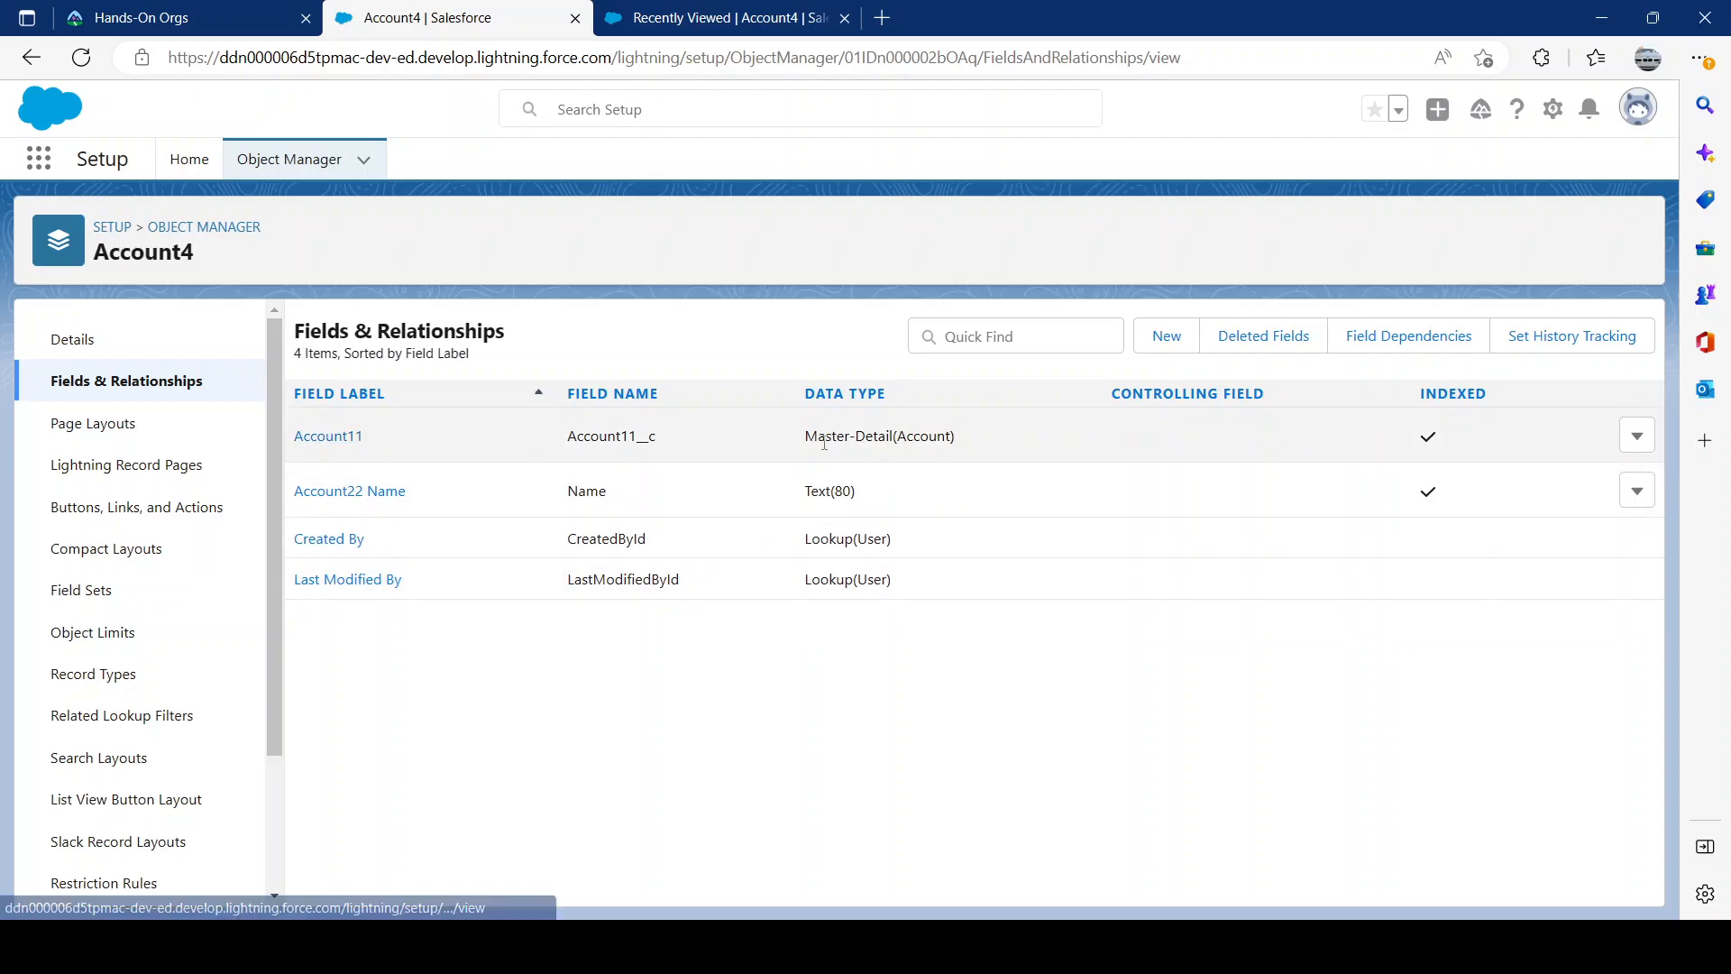
{"action": "left_click_drag", "start_coordinate": [732, 430], "coordinate": [982, 452]}
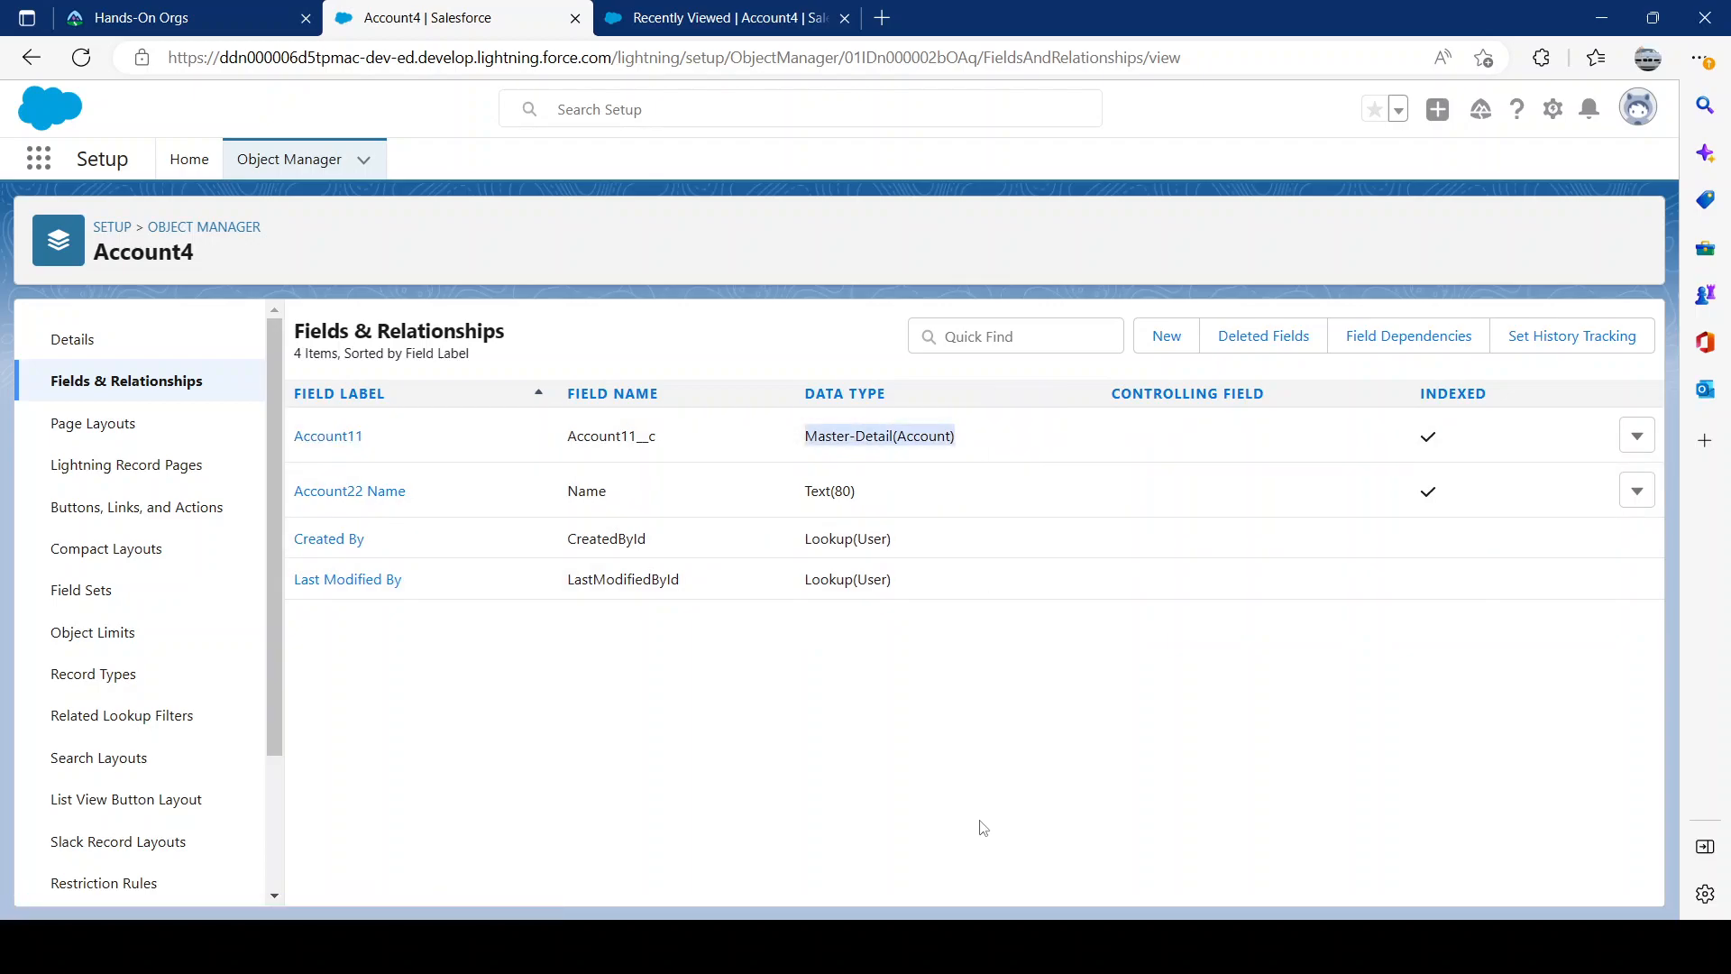
{"action": "left_click", "coordinate": [892, 784]}
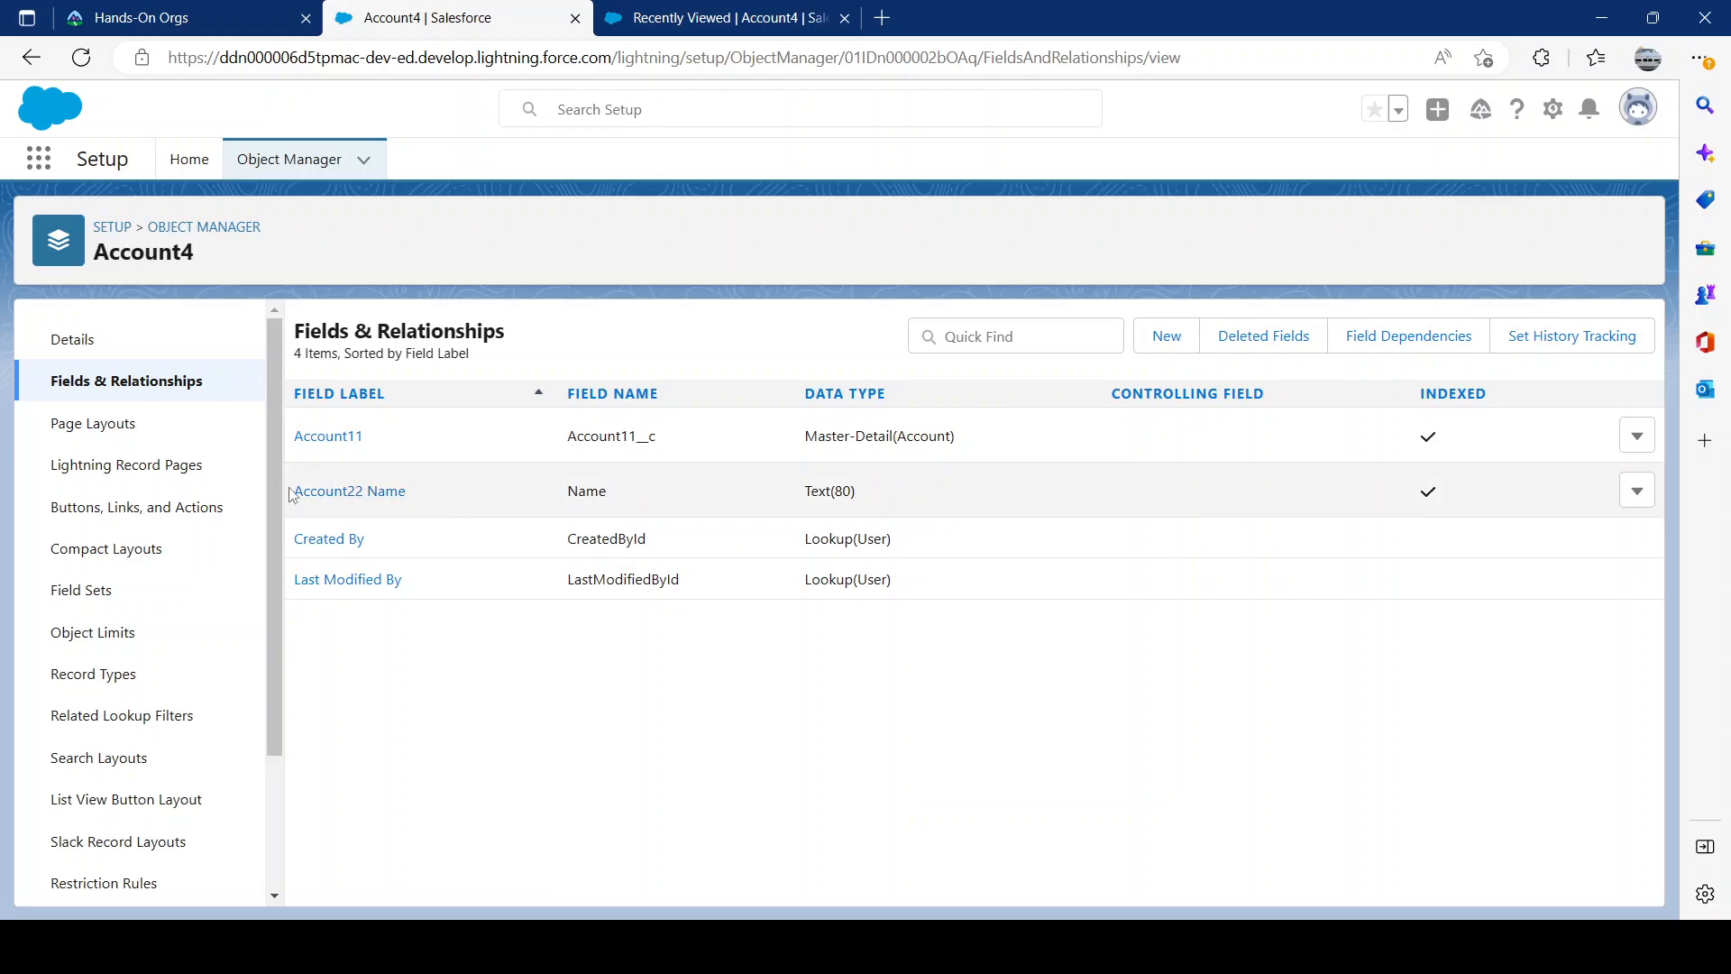
Step: Start a new Account4 record and compare its required Account11 field with the object's field definitions
{"action": "left_click", "coordinate": [712, 20]}
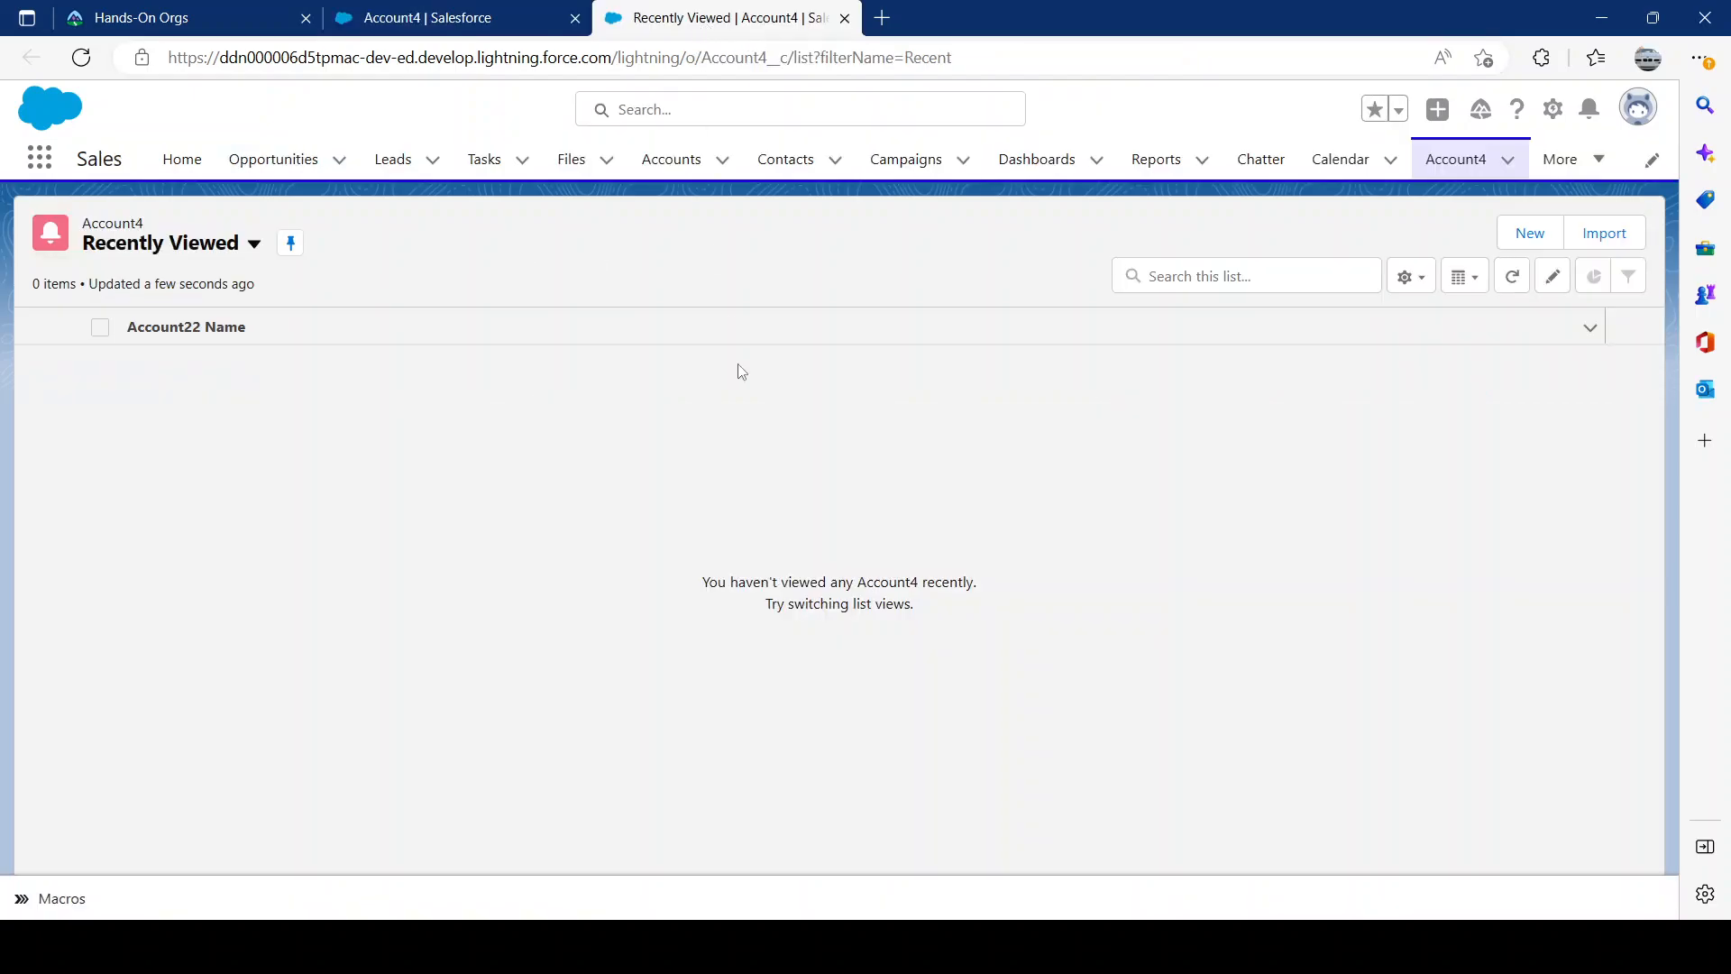
{"action": "left_click", "coordinate": [1530, 233]}
{"action": "left_click", "coordinate": [645, 398]}
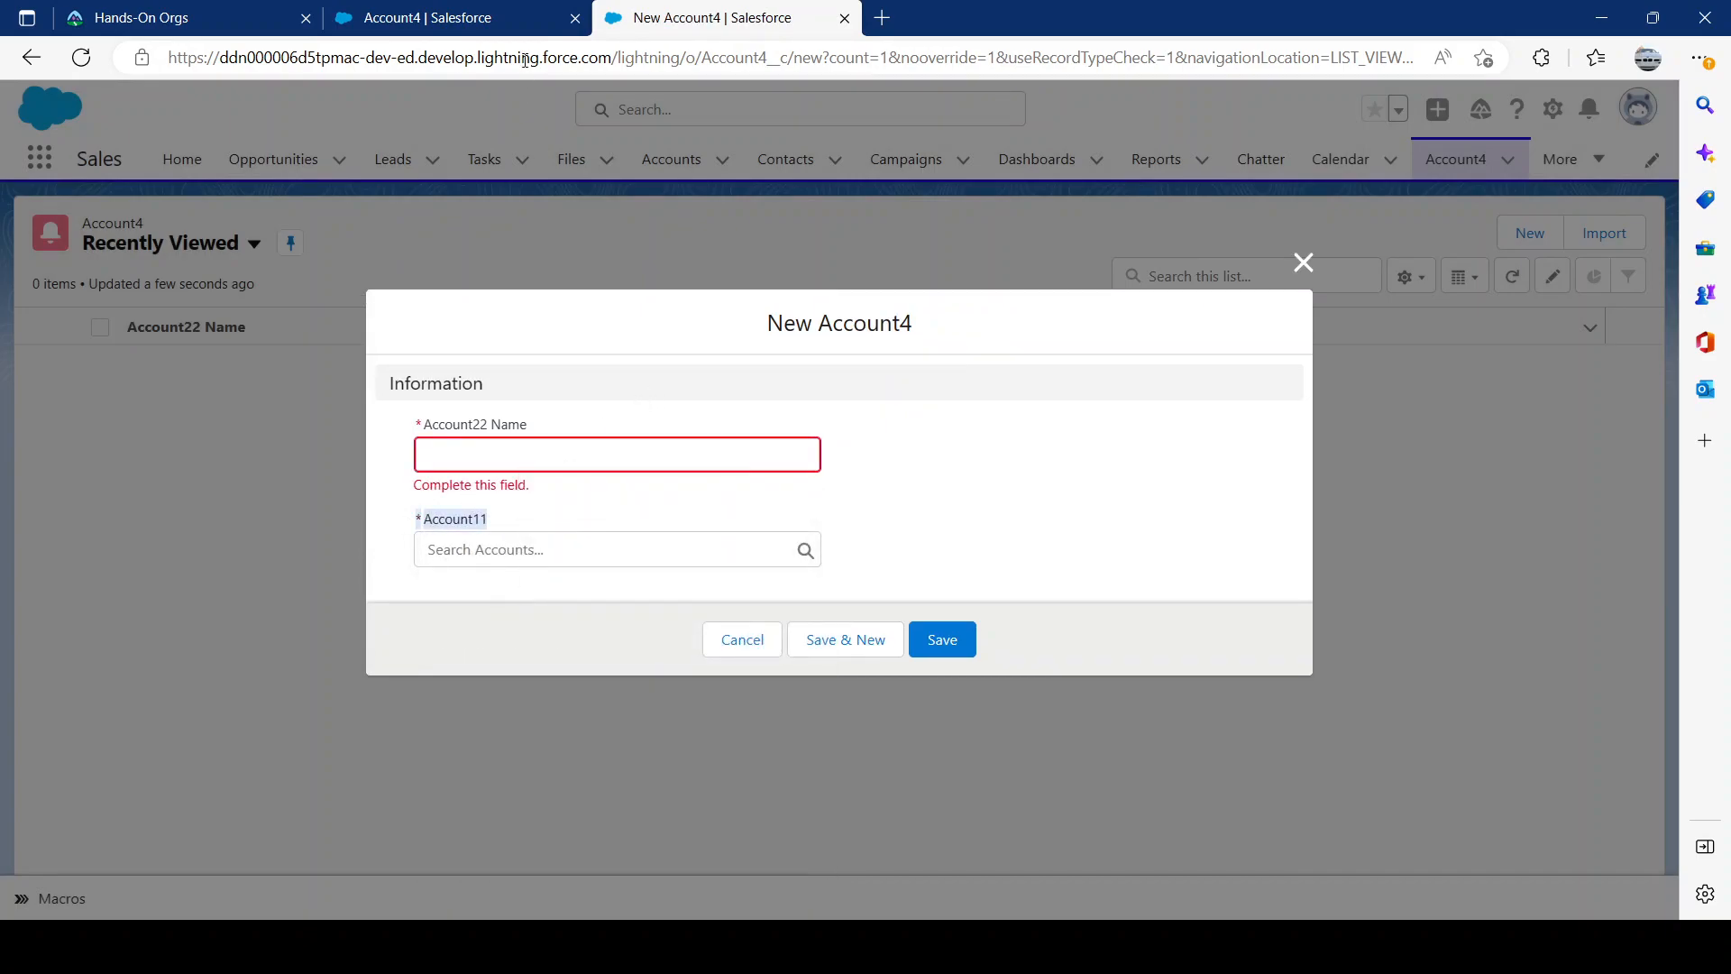
{"action": "left_click", "coordinate": [509, 24]}
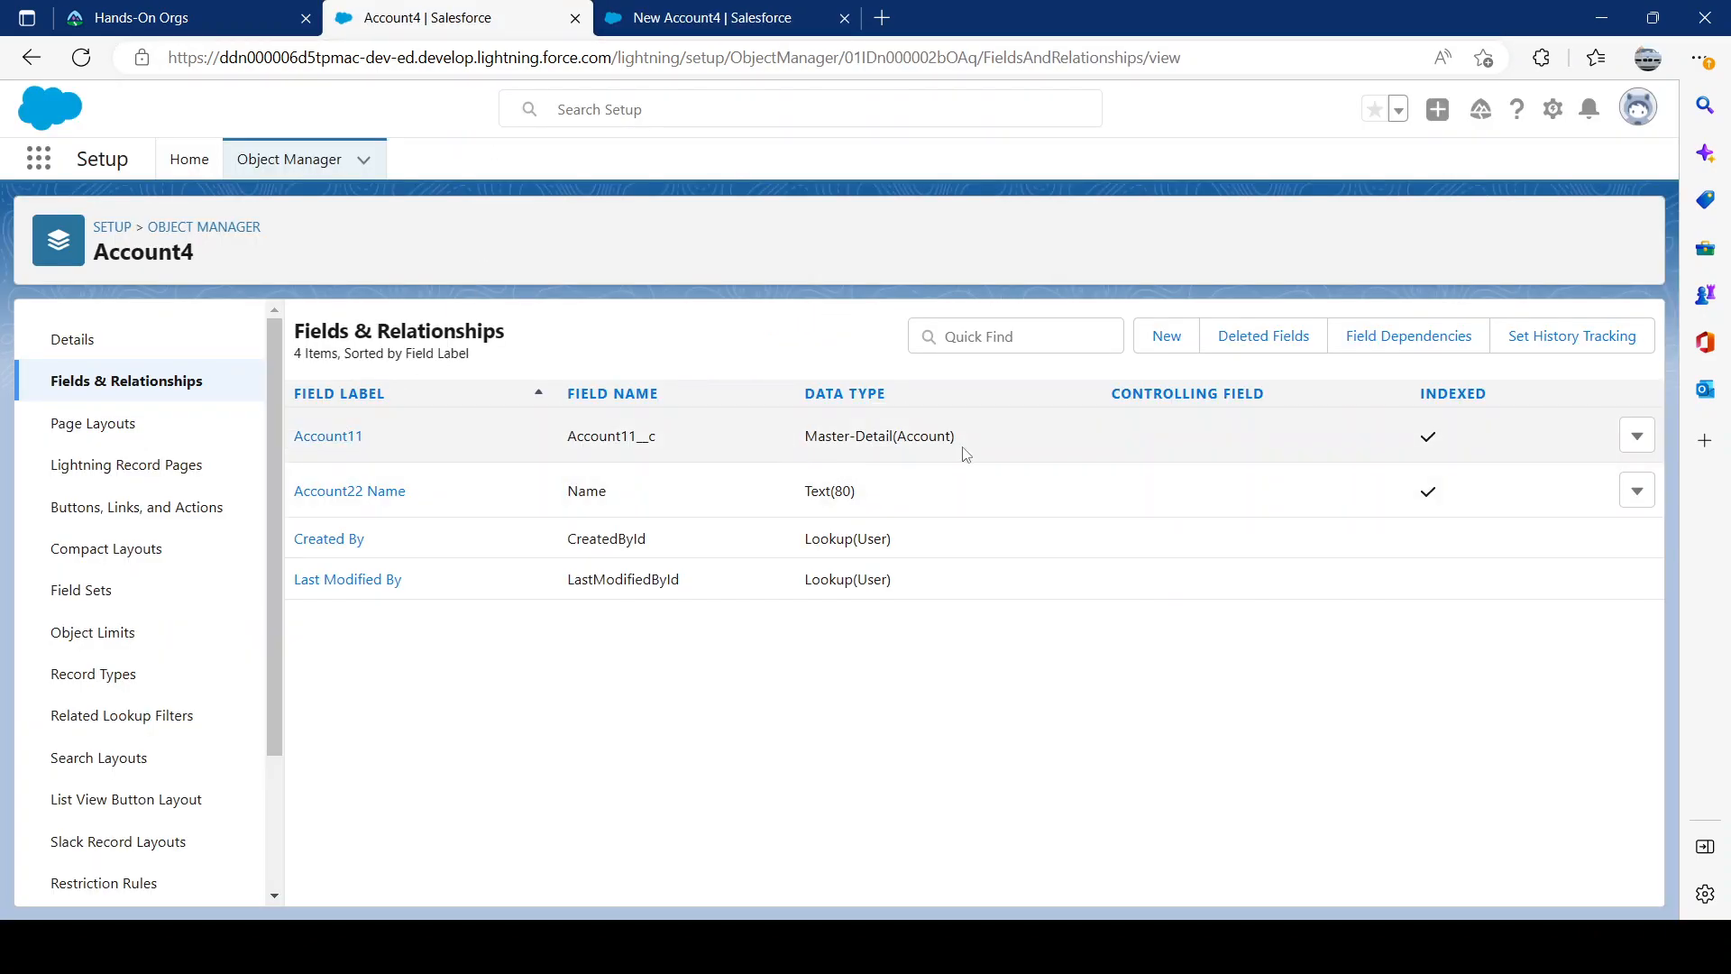
{"action": "left_click", "coordinate": [707, 18]}
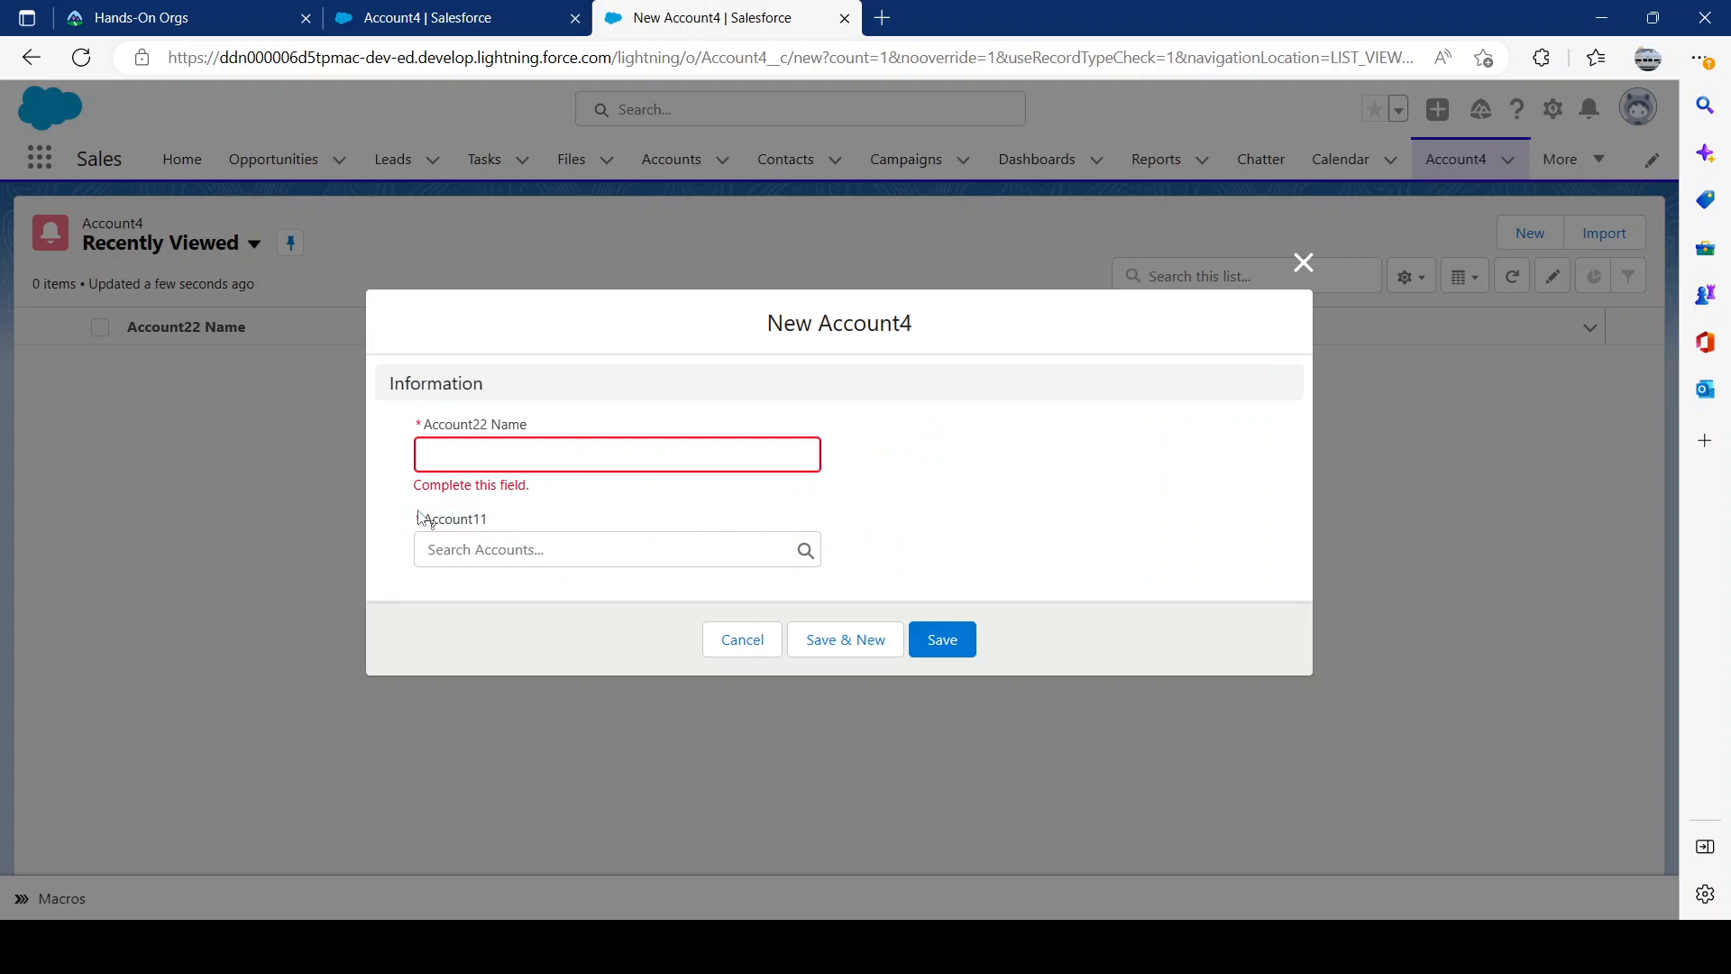
{"action": "left_click", "coordinate": [568, 552]}
{"action": "left_click", "coordinate": [864, 523]}
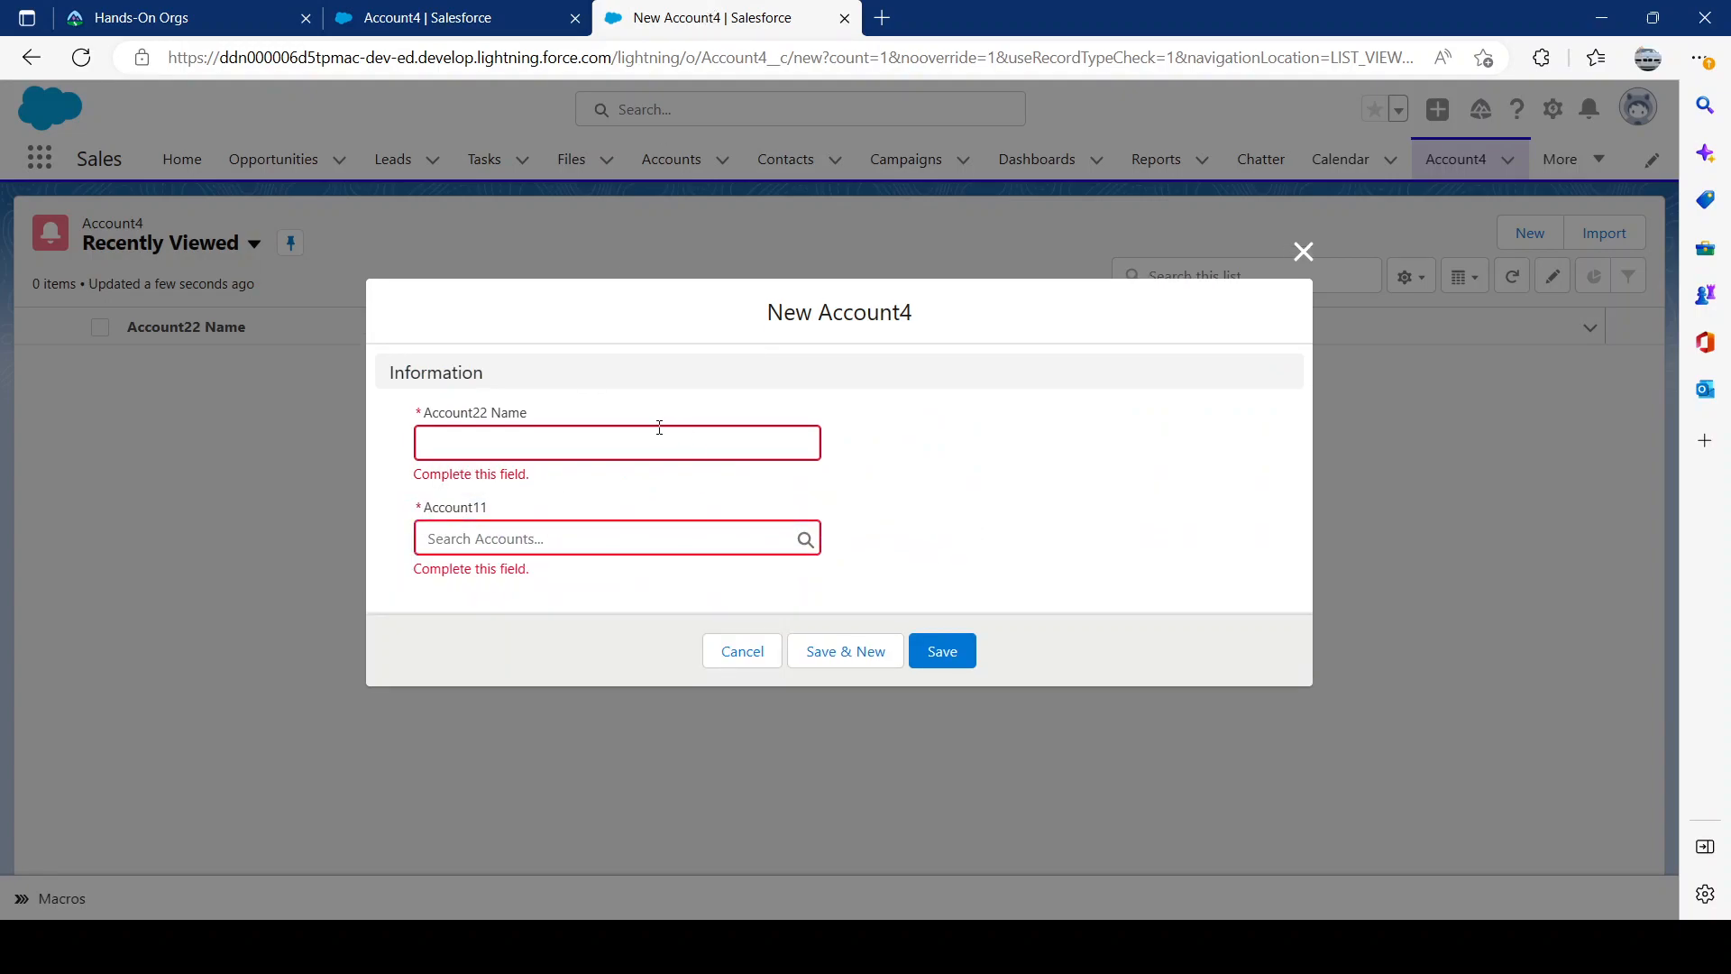
Step: Enter test2 as the Account22 Name and try to save the record with Account11 left empty
{"action": "left_click", "coordinate": [659, 427]}
{"action": "type", "text": "test2"}
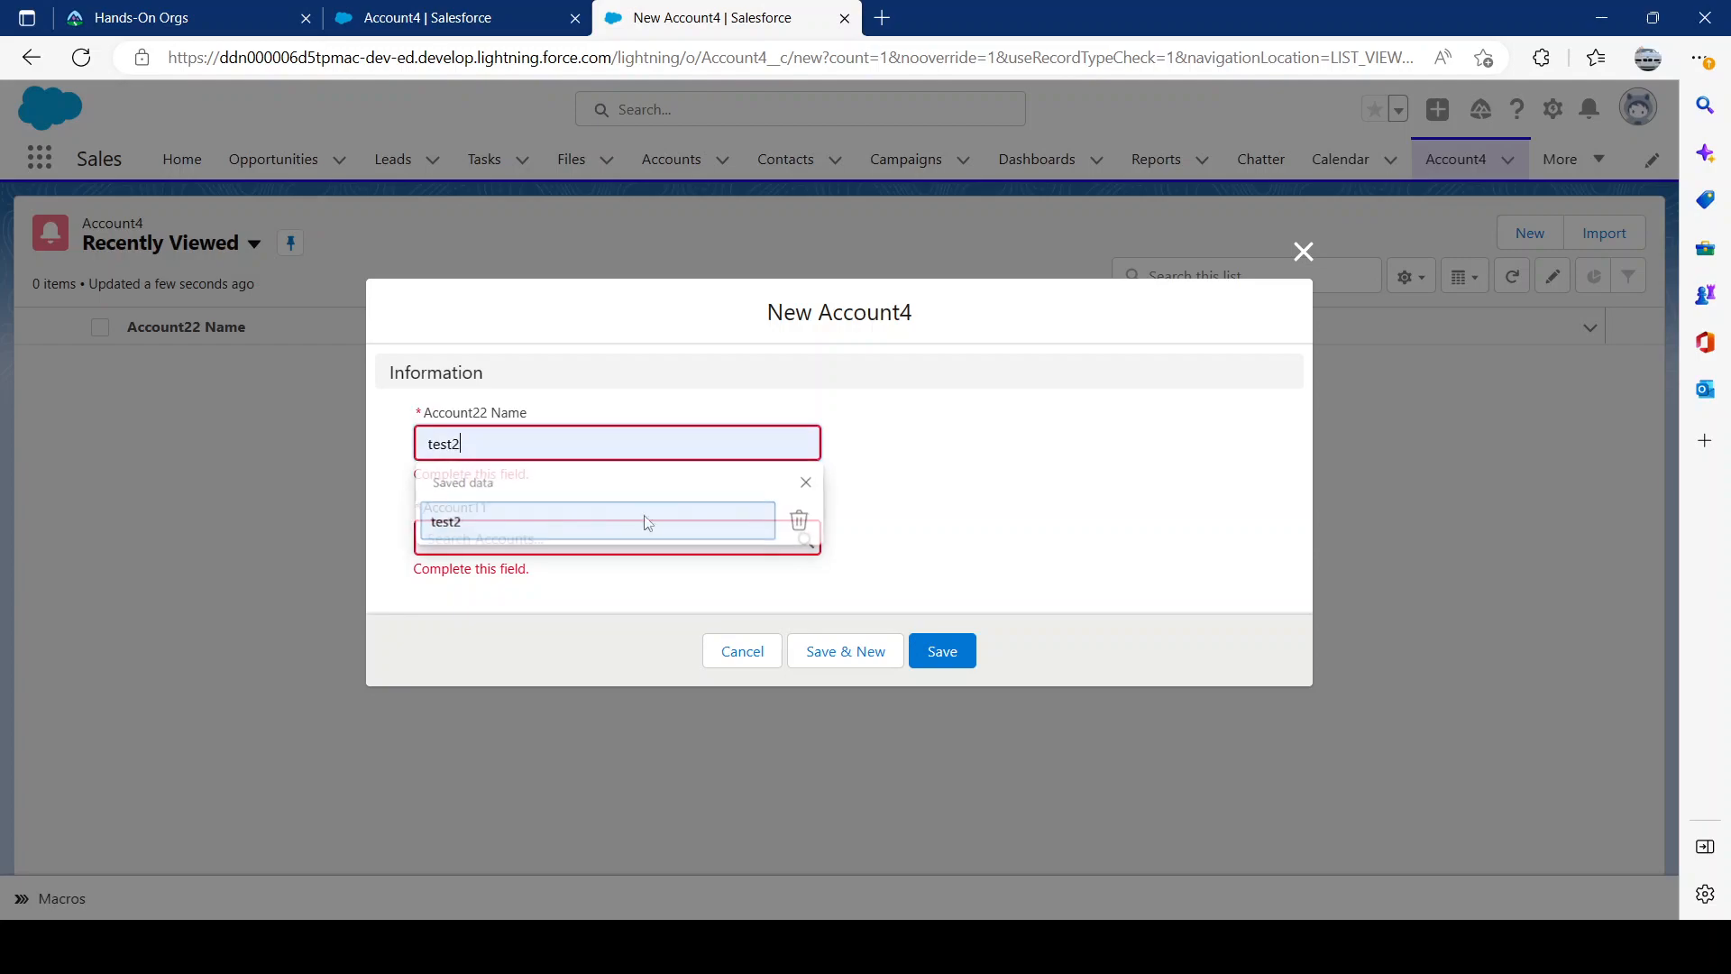
{"action": "left_click", "coordinate": [600, 525]}
{"action": "left_click", "coordinate": [877, 649]}
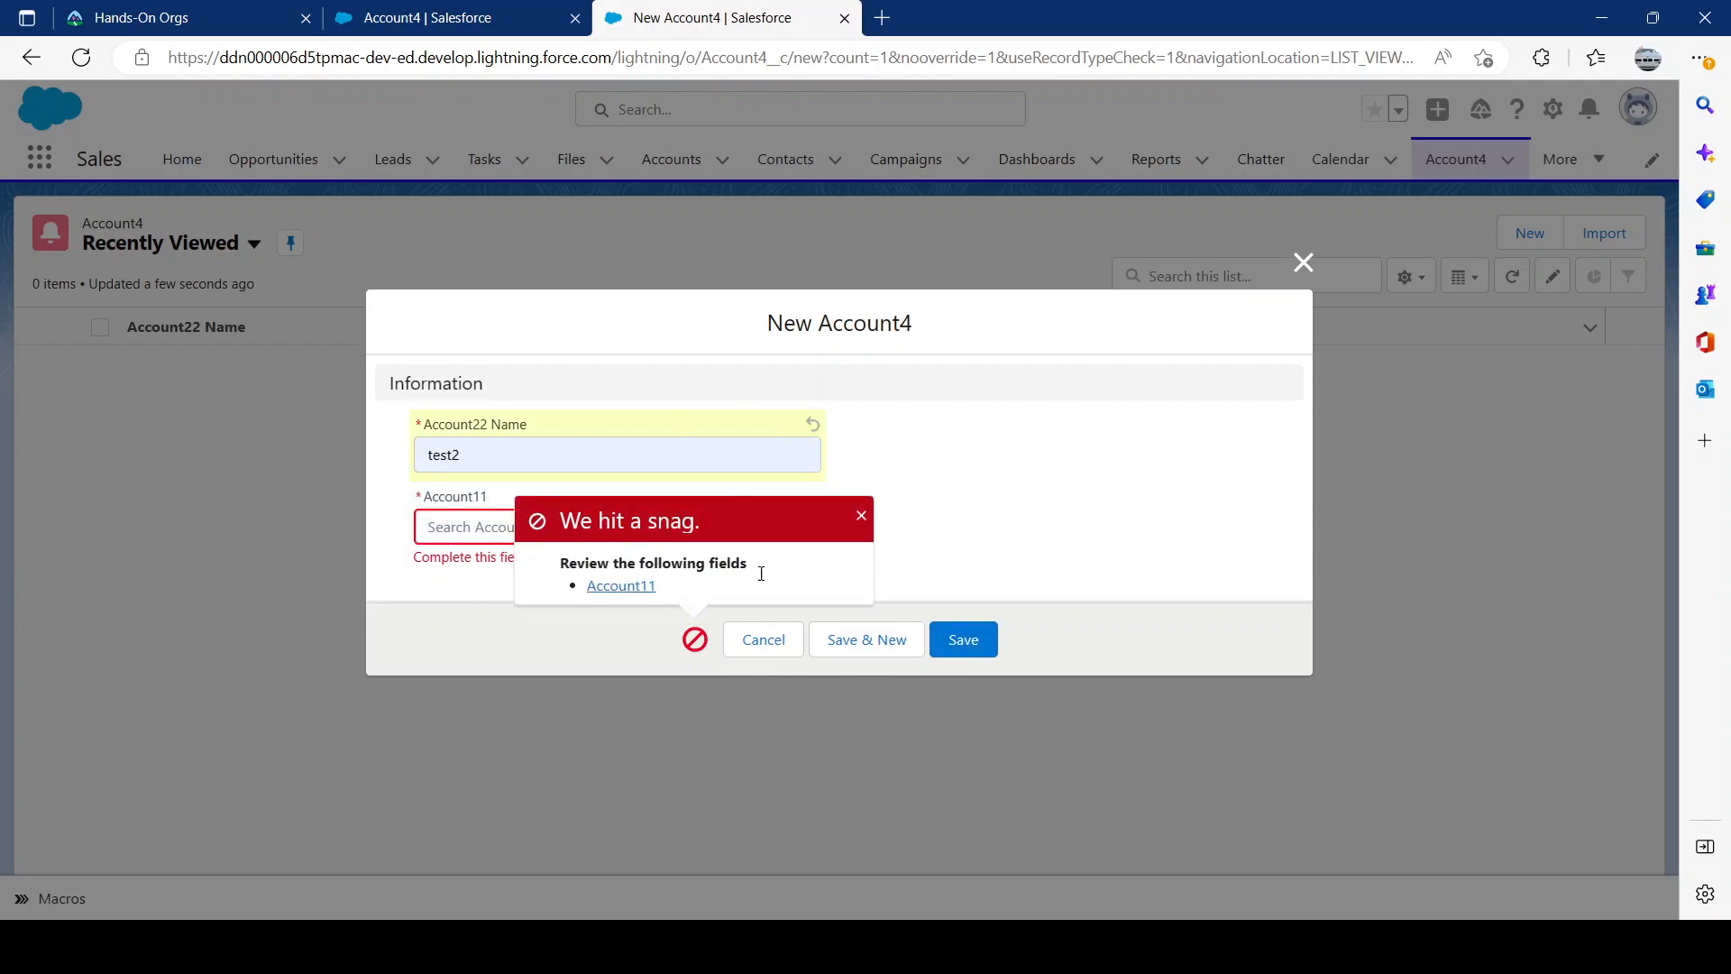
{"action": "left_click", "coordinate": [861, 516]}
Step: Choose nadp as the Account11 account, save the Account4 record, and dismiss the notification
{"action": "left_click", "coordinate": [559, 526]}
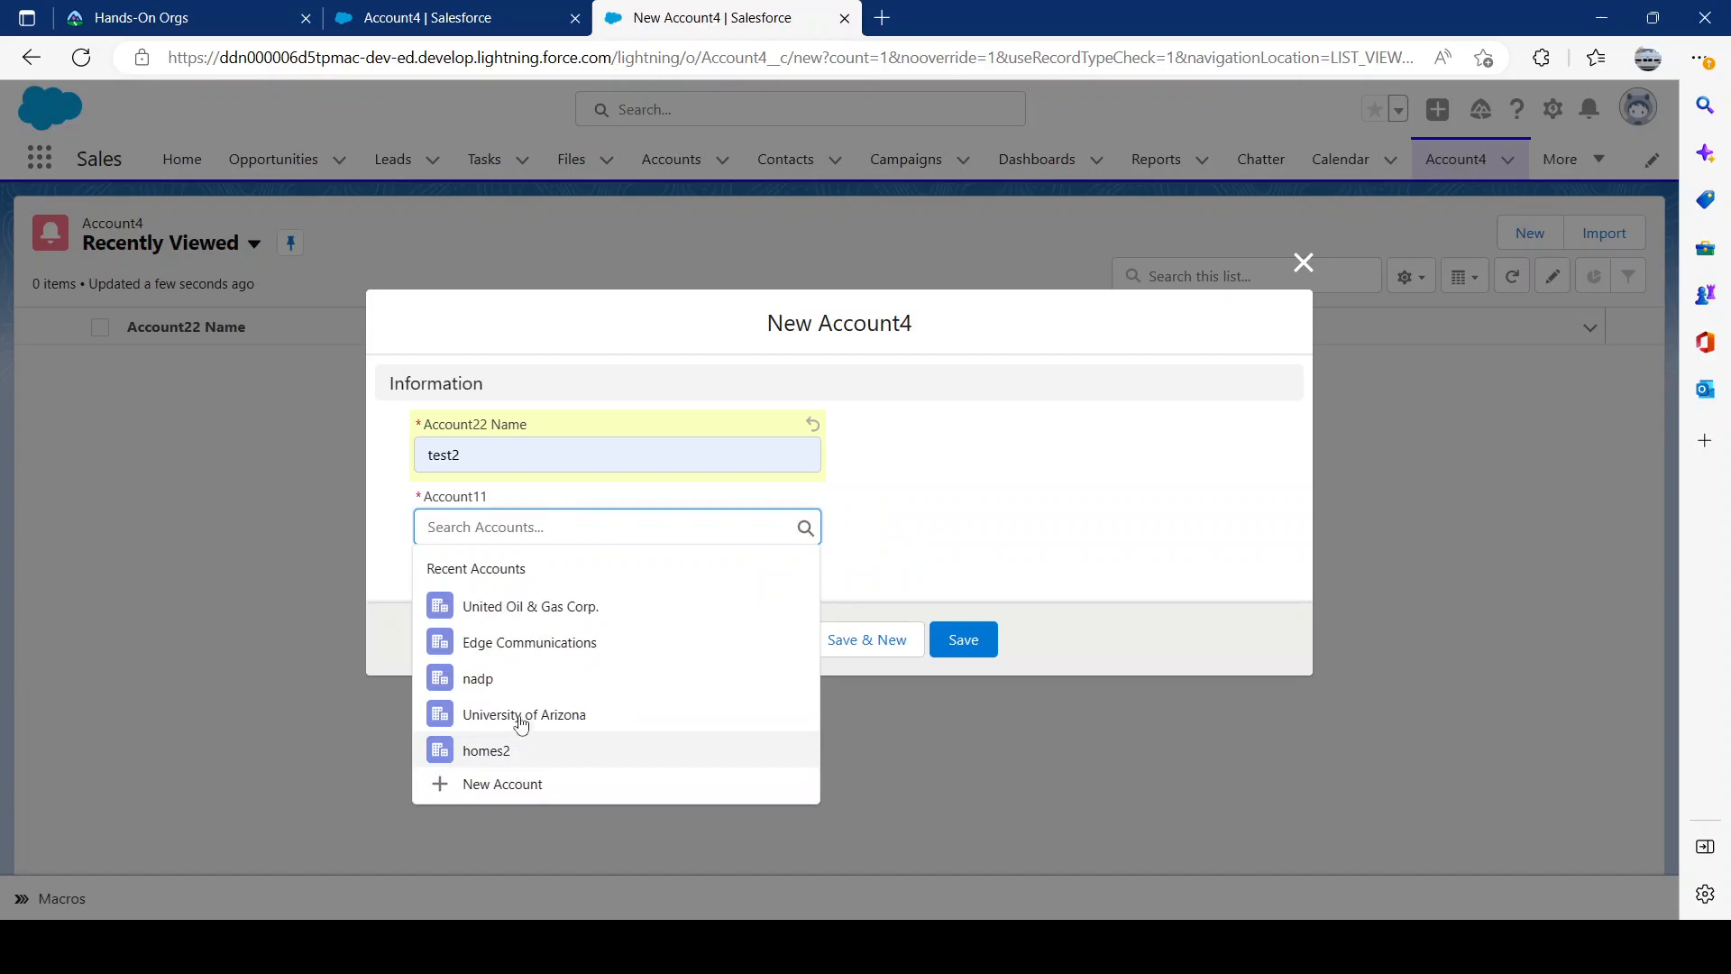
{"action": "left_click", "coordinate": [484, 684]}
{"action": "left_click", "coordinate": [970, 627]}
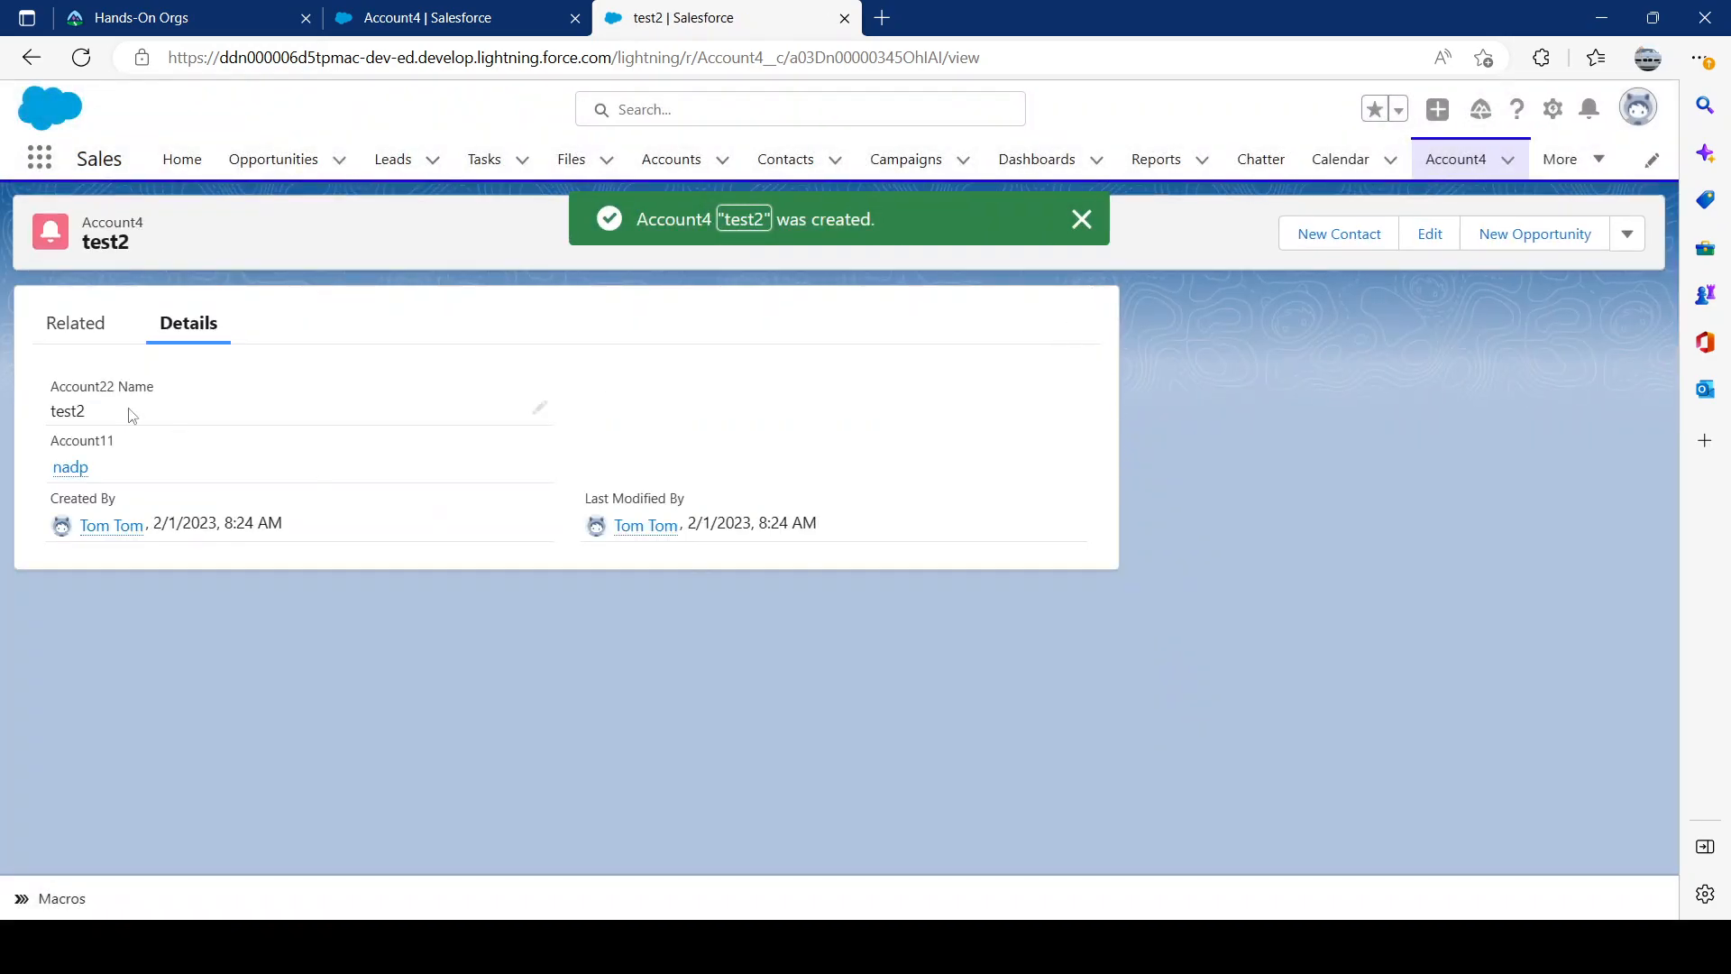
{"action": "left_click", "coordinate": [1081, 220]}
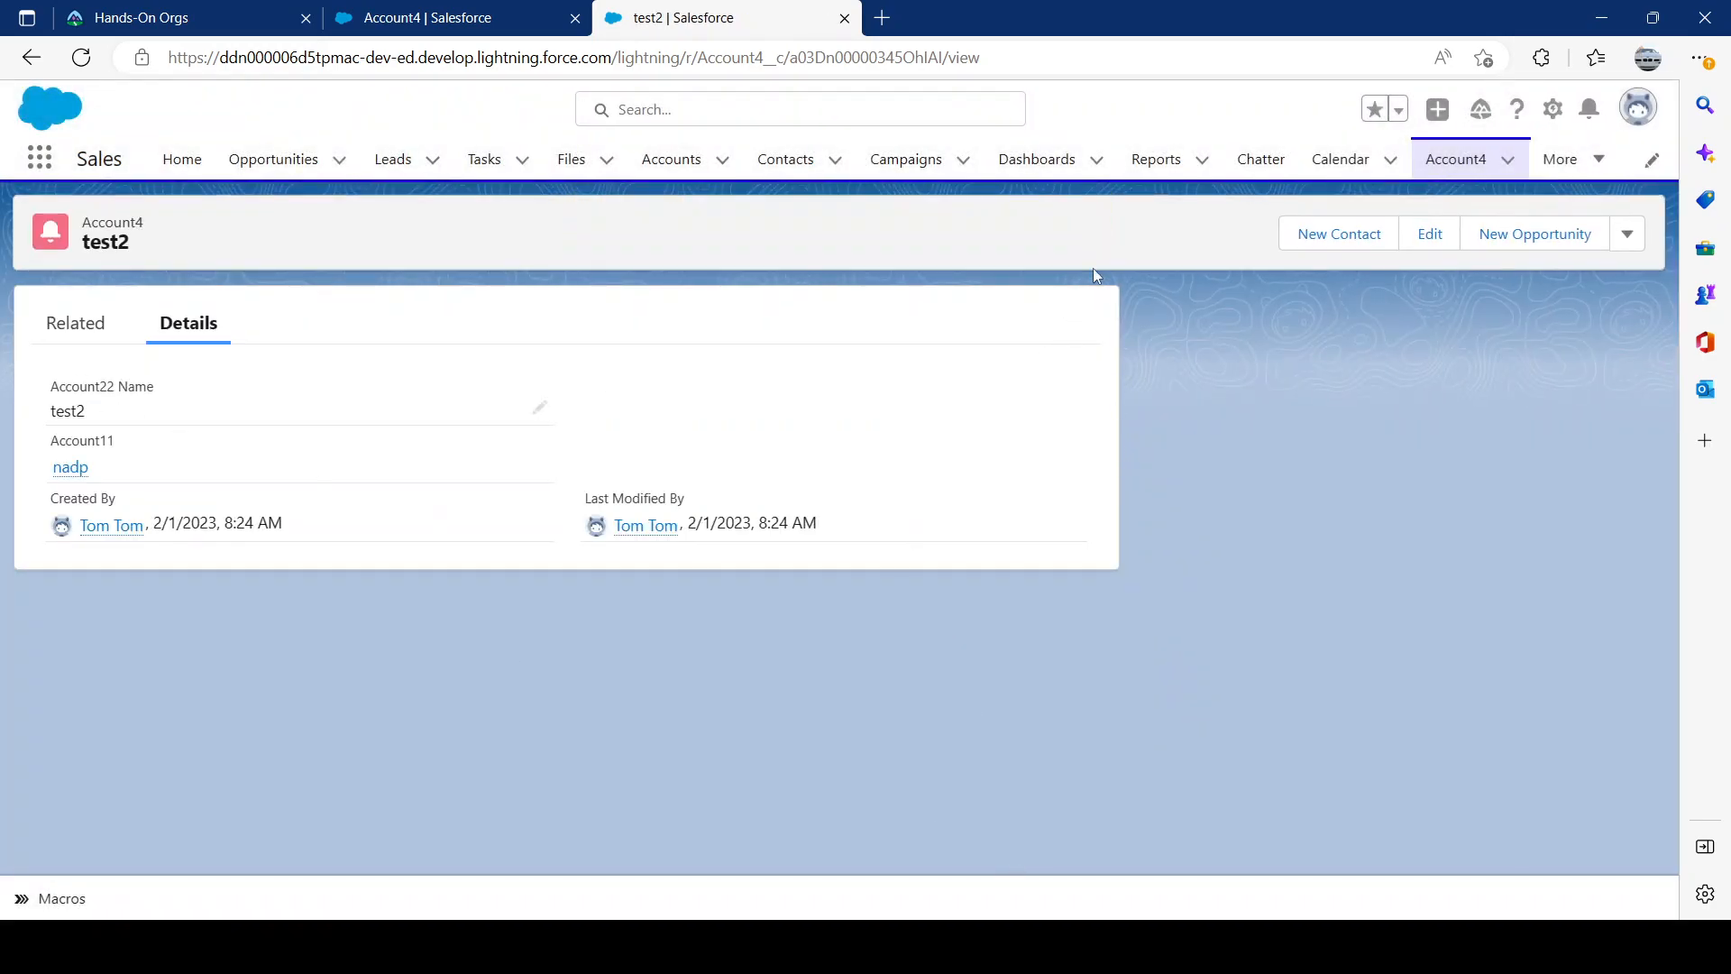
Step: Open the nadp account from the Accounts list in a new browser tab and examine its related lists for Account4 records
{"action": "left_click", "coordinate": [674, 160], "text": "ctrl"}
{"action": "left_click", "coordinate": [938, 18]}
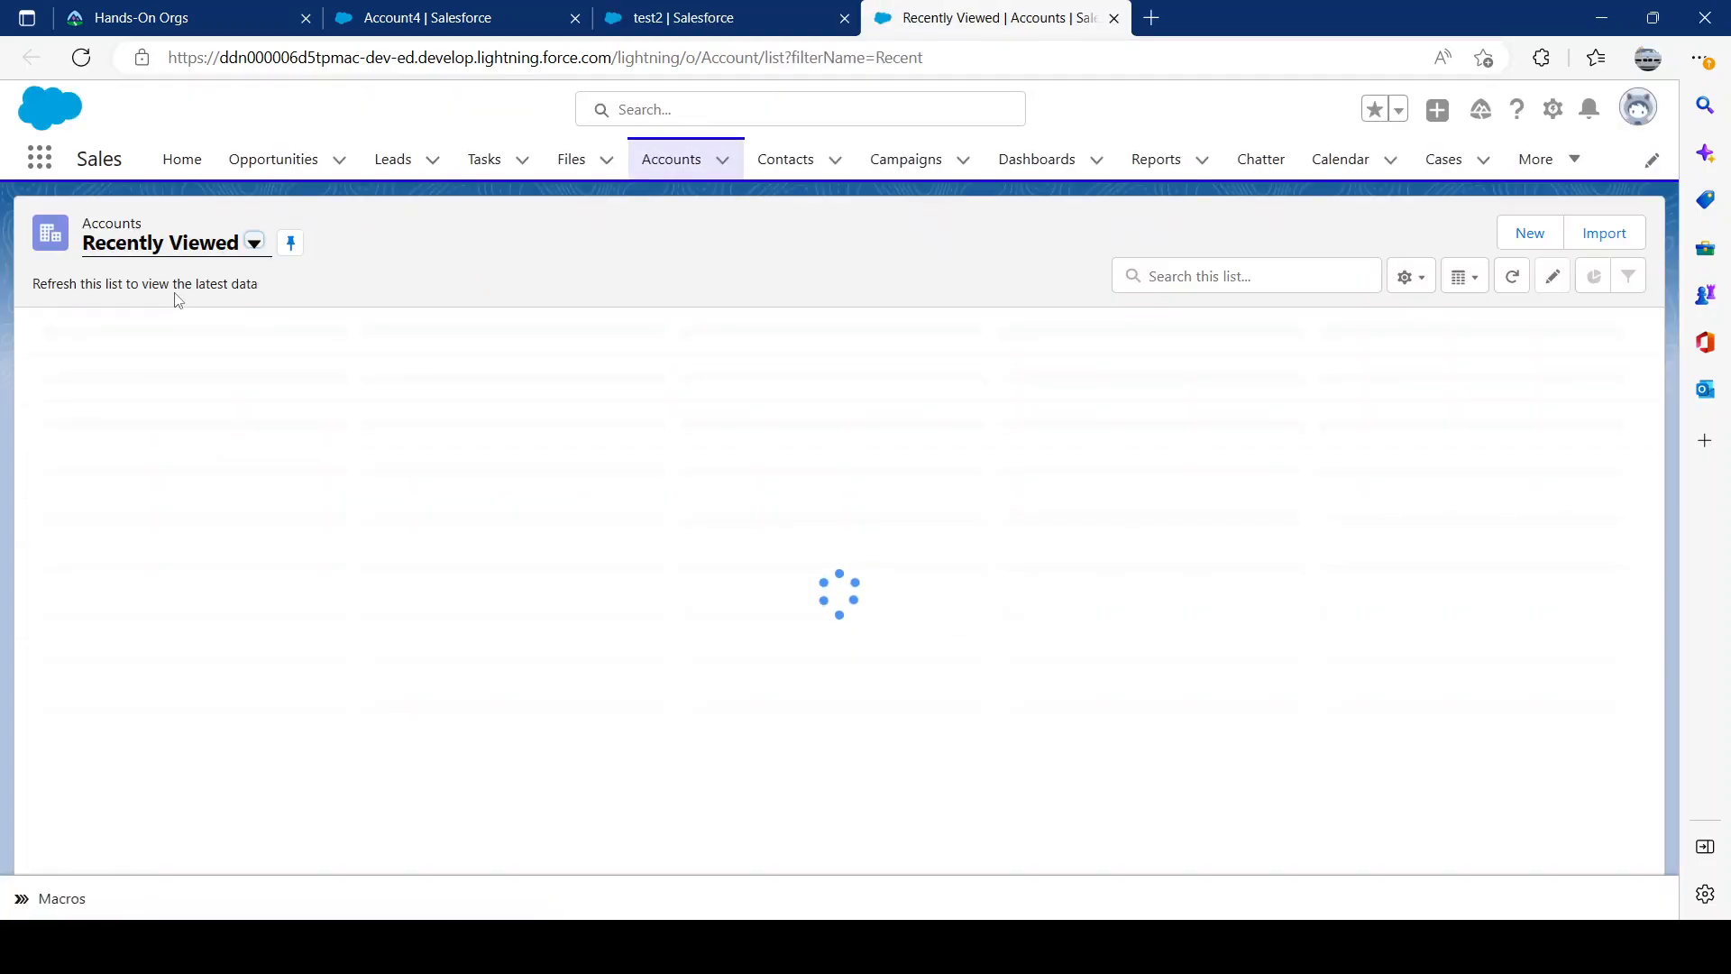
{"action": "left_click", "coordinate": [107, 433]}
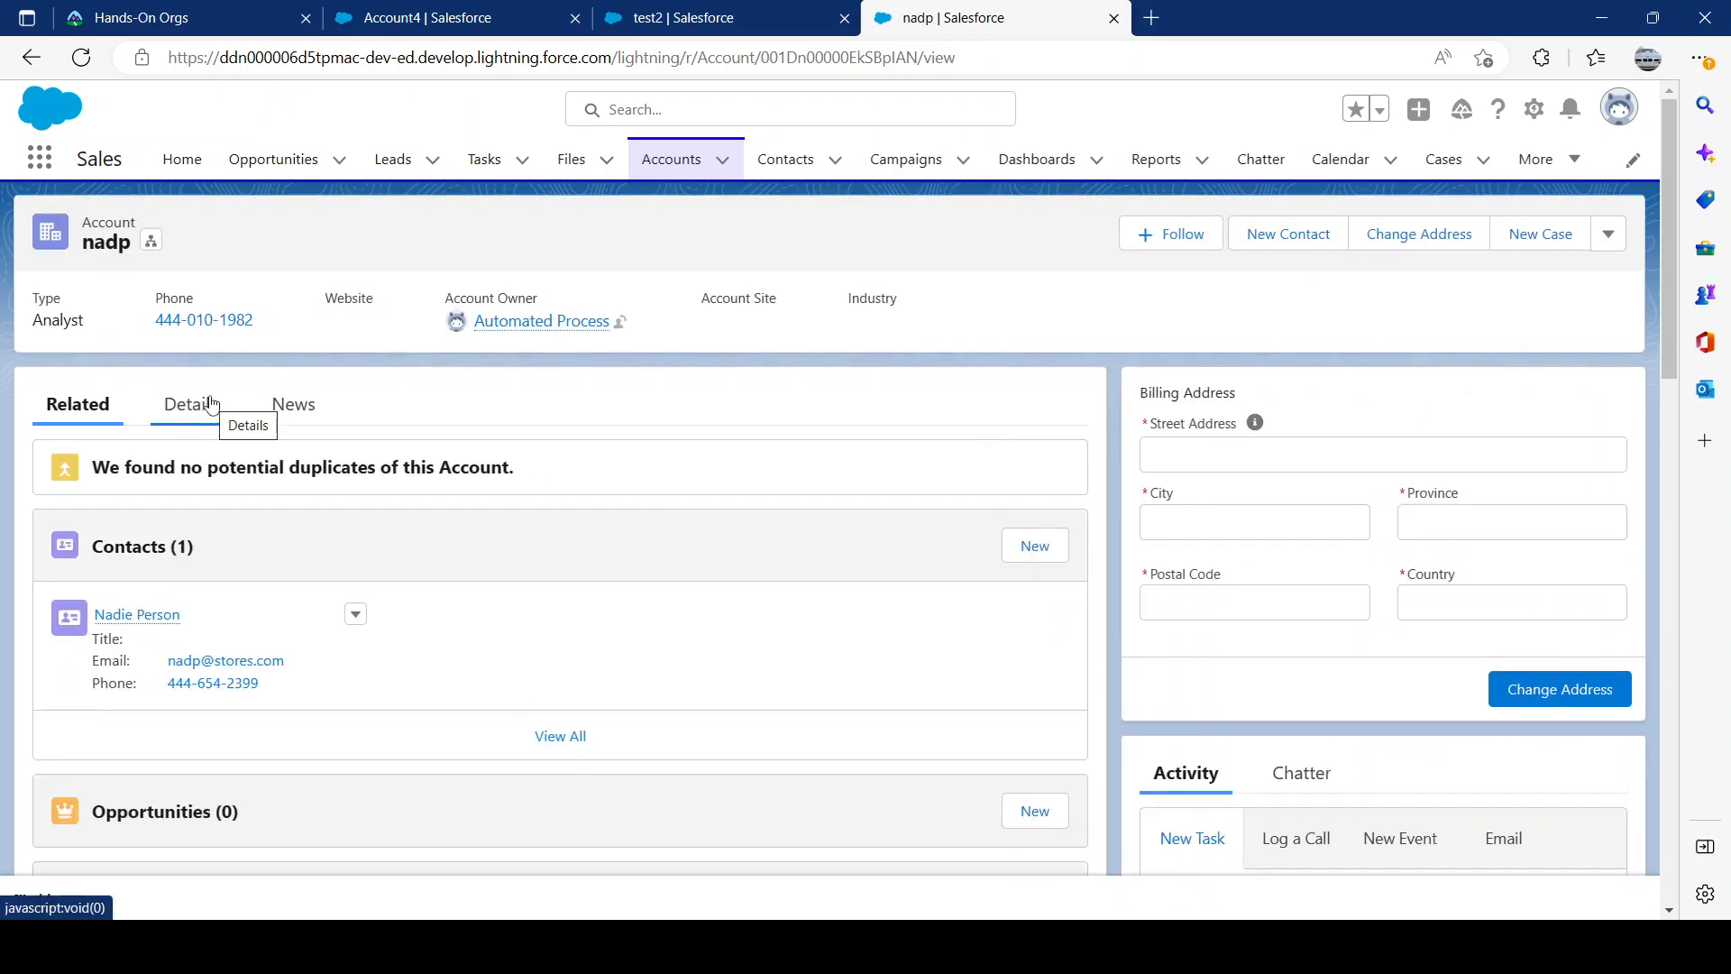
{"action": "scroll", "coordinate": [951, 358], "scroll_direction": "down", "scroll_amount": 4}
{"action": "scroll", "coordinate": [779, 326], "scroll_direction": "down", "scroll_amount": 5}
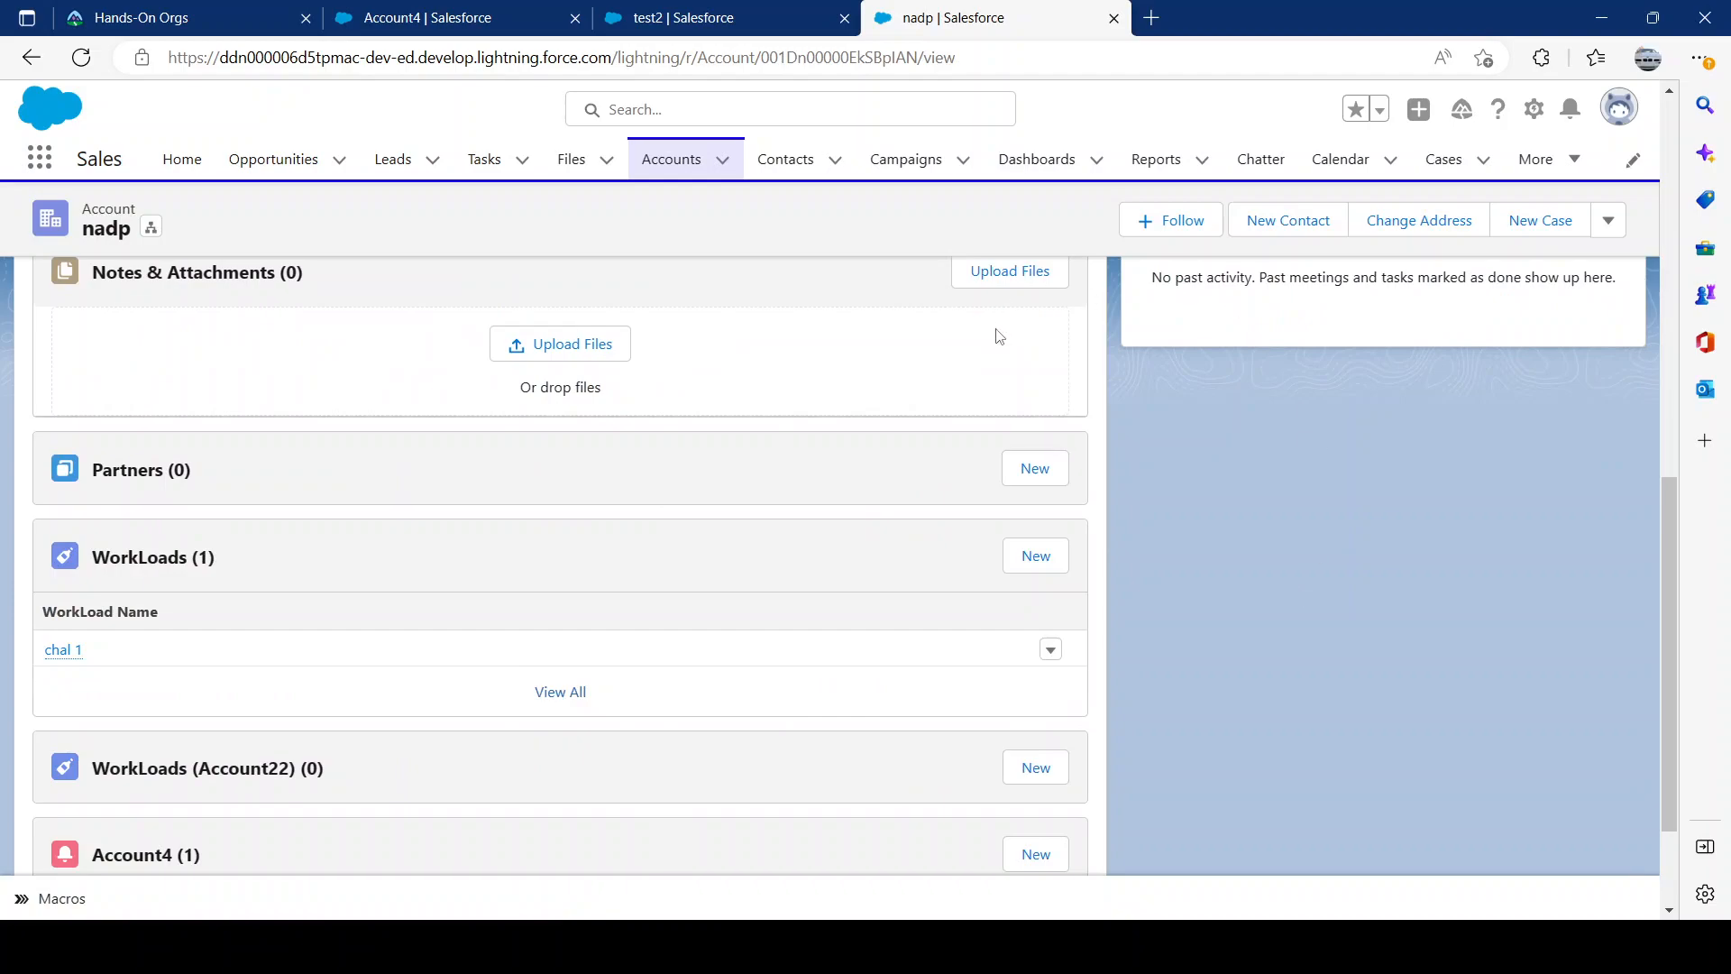
{"action": "scroll", "coordinate": [999, 342], "scroll_direction": "down", "scroll_amount": 2}
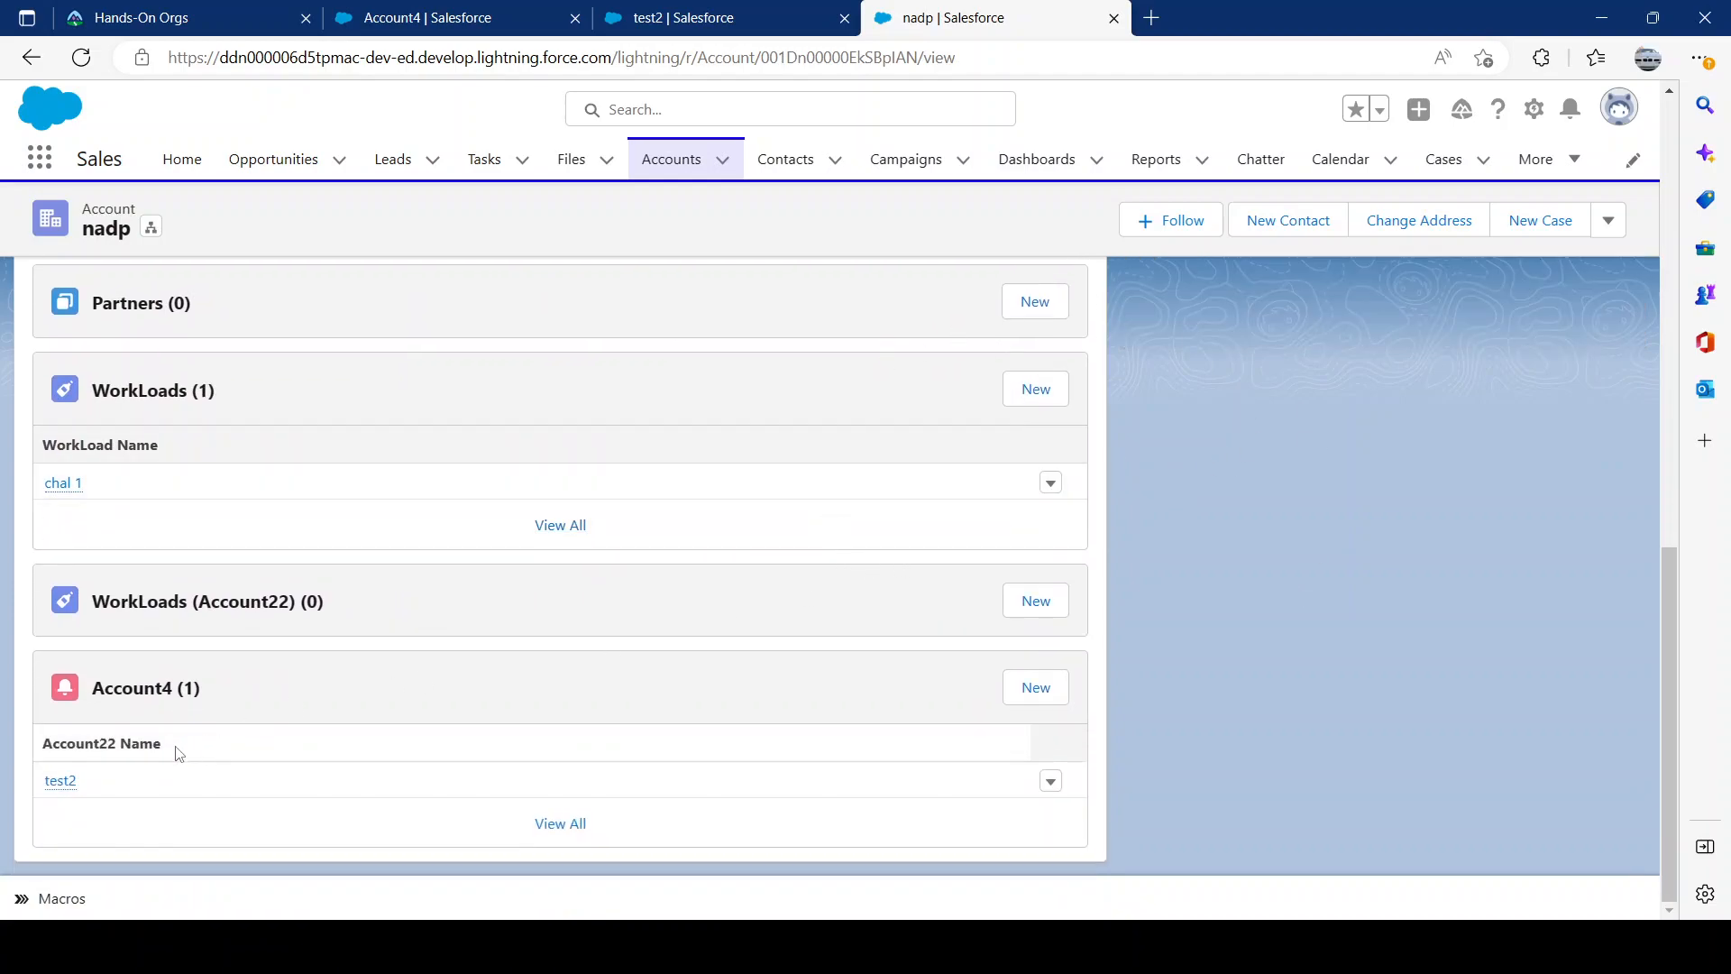
{"action": "mouse_move", "coordinate": [70, 794]}
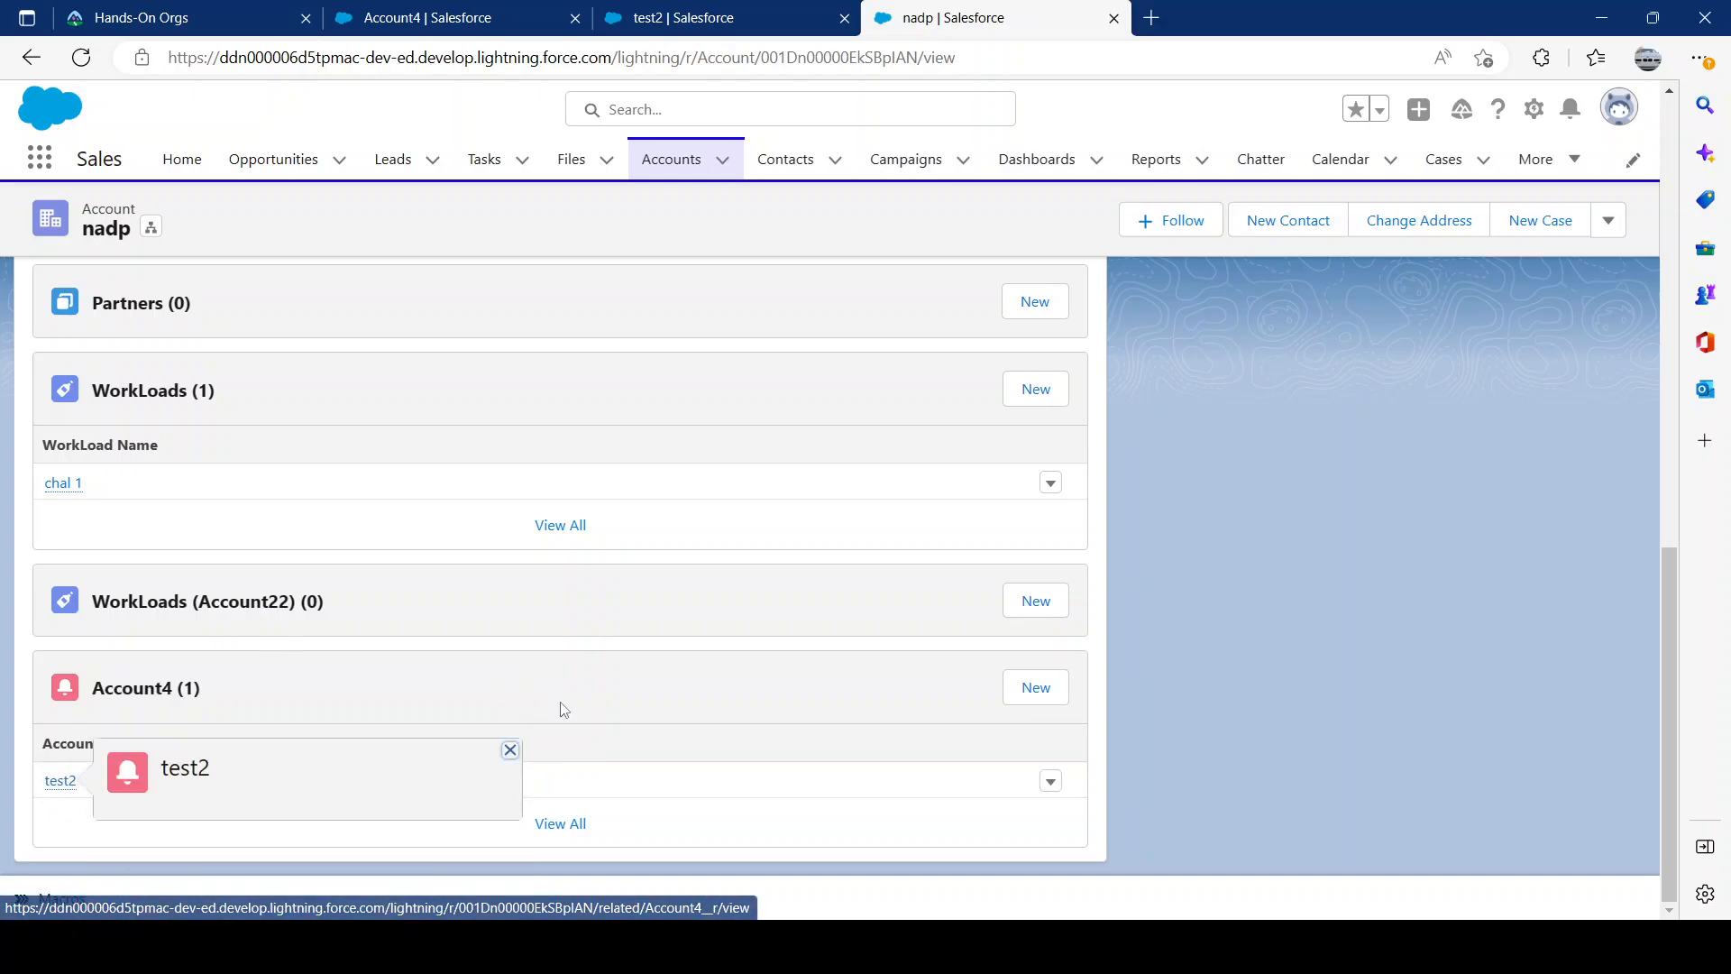
{"action": "scroll", "coordinate": [869, 633], "scroll_direction": "up", "scroll_amount": 15}
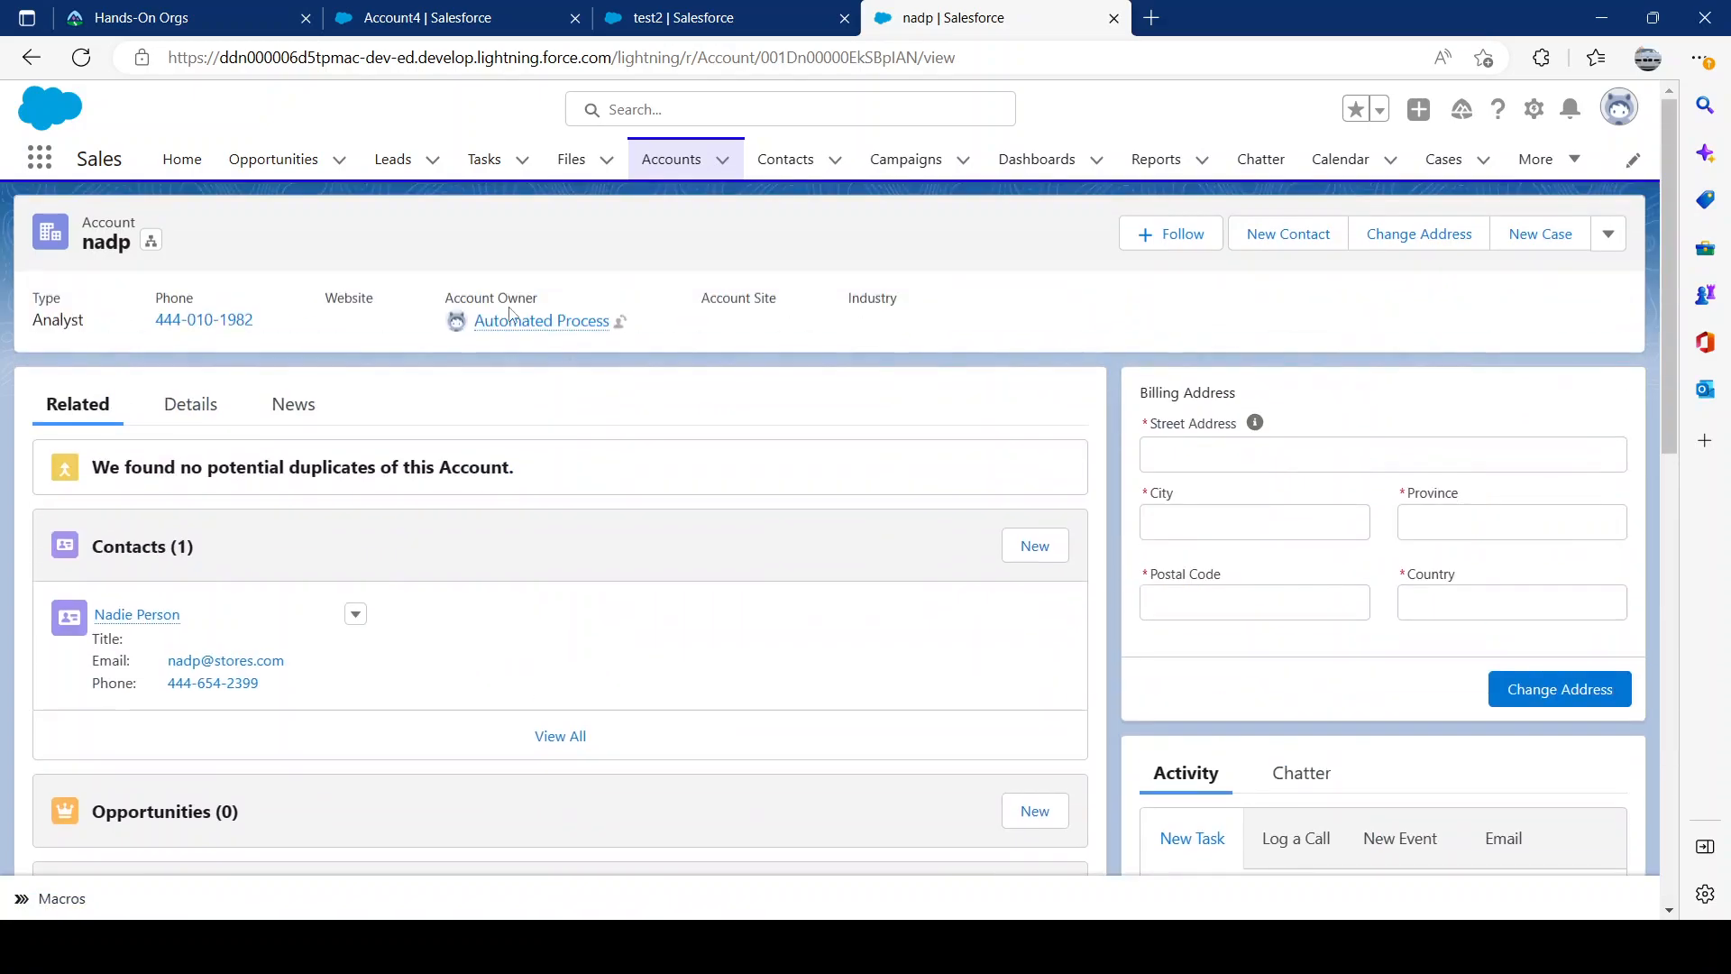
Step: Look through the nadp account's detail fields, visit the recently viewed accounts, and return to the account
{"action": "left_click", "coordinate": [188, 404]}
{"action": "scroll", "coordinate": [757, 573], "scroll_direction": "down", "scroll_amount": 10}
{"action": "scroll", "coordinate": [802, 712], "scroll_direction": "up", "scroll_amount": 10}
{"action": "key", "text": "alt+Left"}
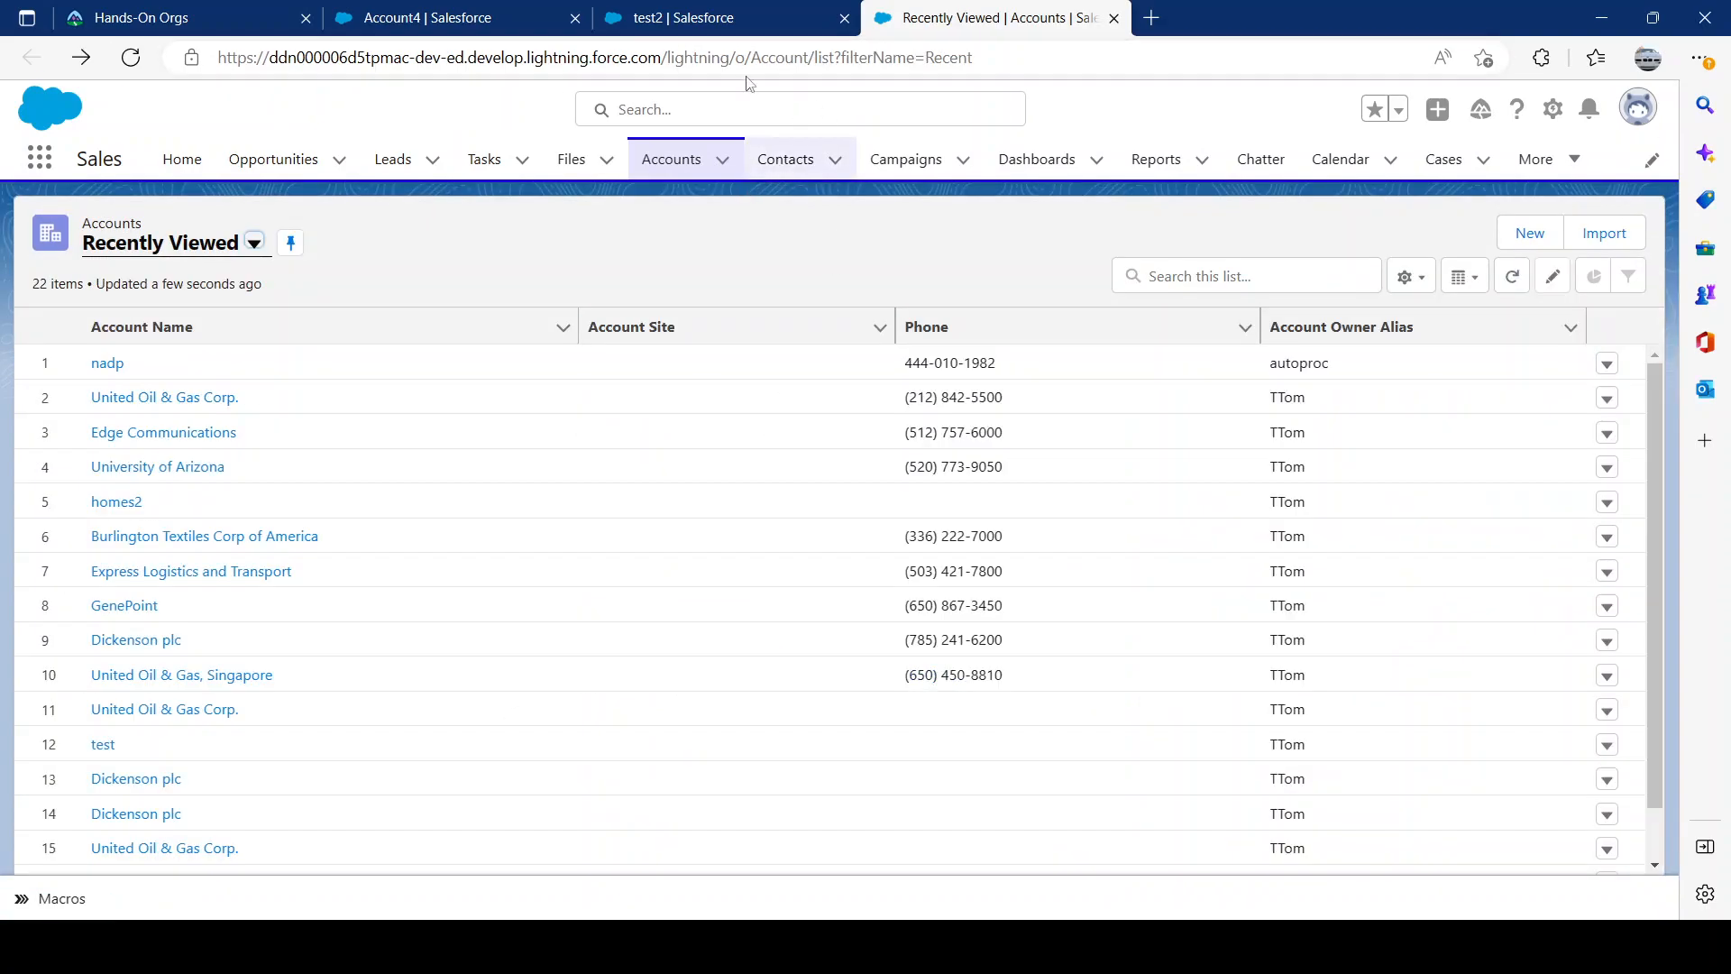
{"action": "key", "text": "alt+Right"}
Step: Compare the test2 record with the nadp account, check test2's related lists, and return to the Account4 list
{"action": "left_click", "coordinate": [787, 27]}
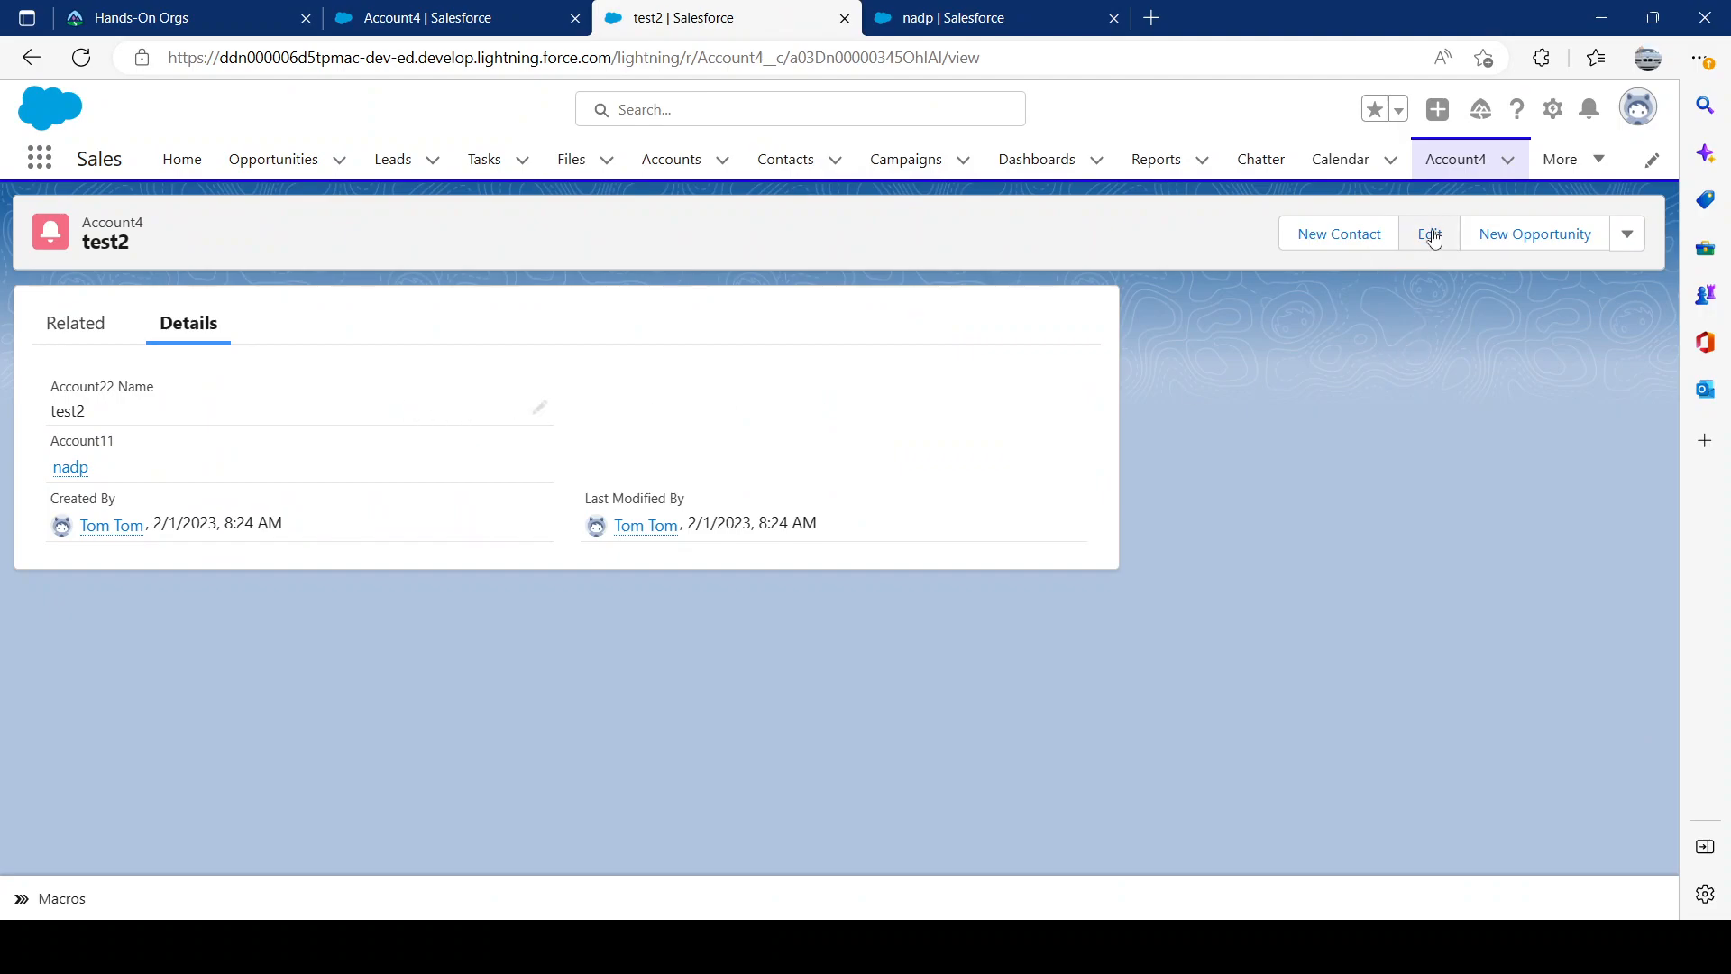
{"action": "left_click", "coordinate": [989, 27]}
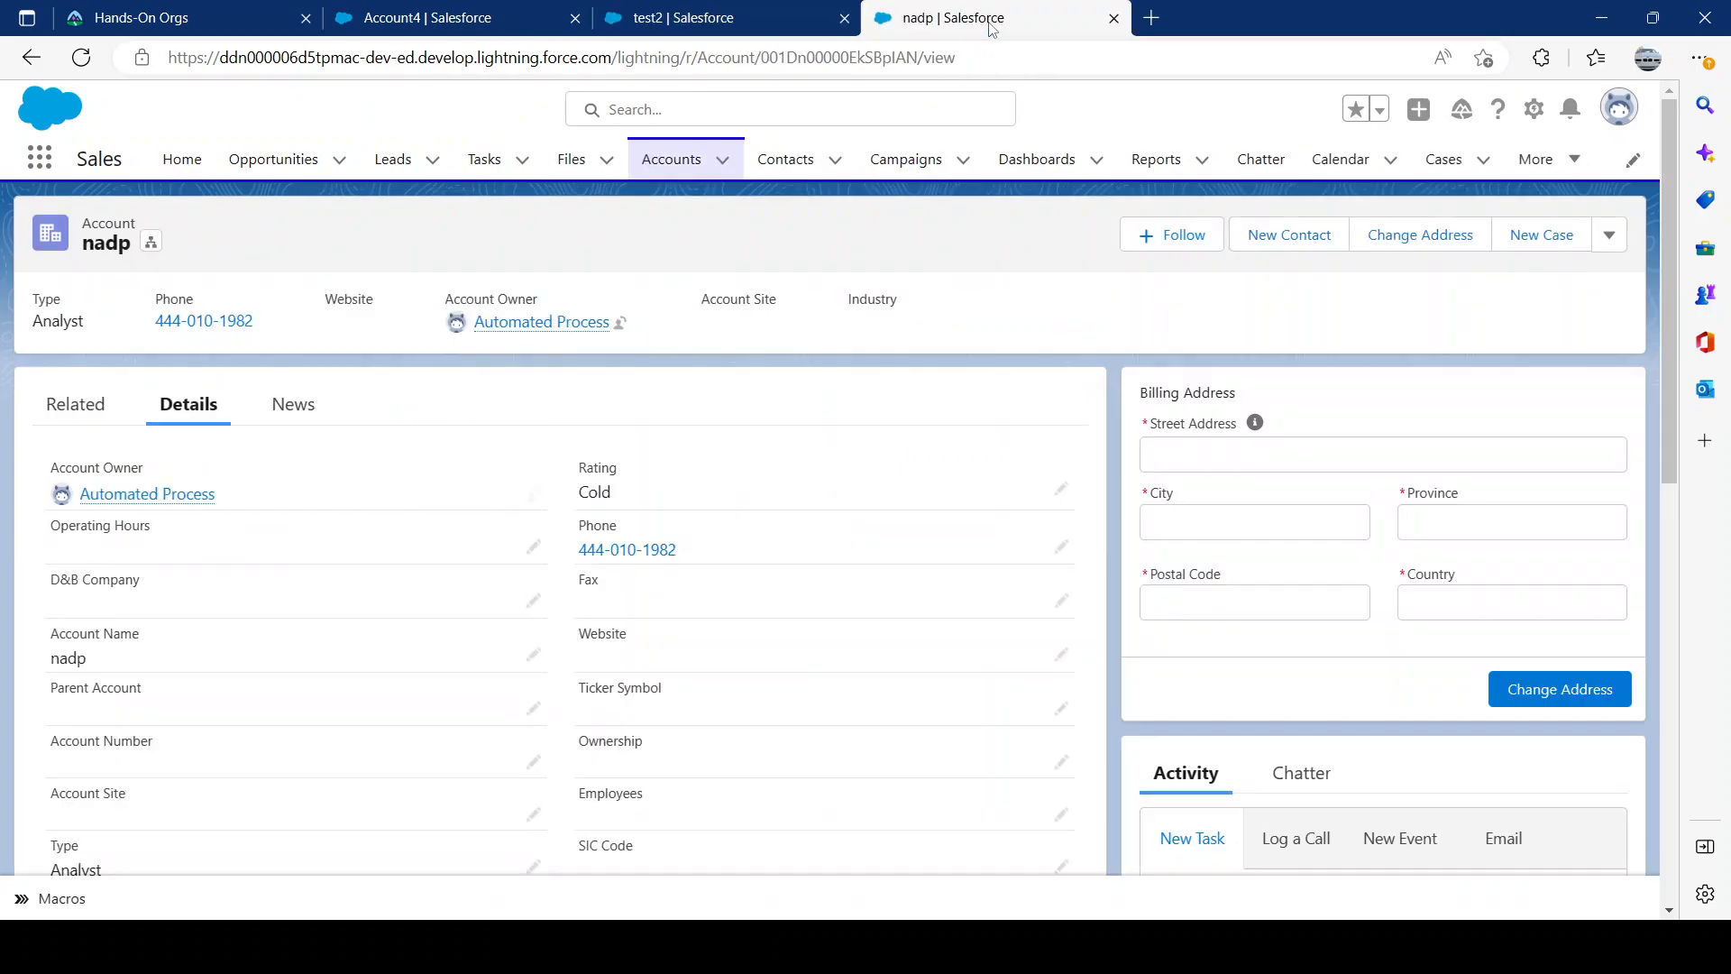
{"action": "left_click", "coordinate": [734, 33]}
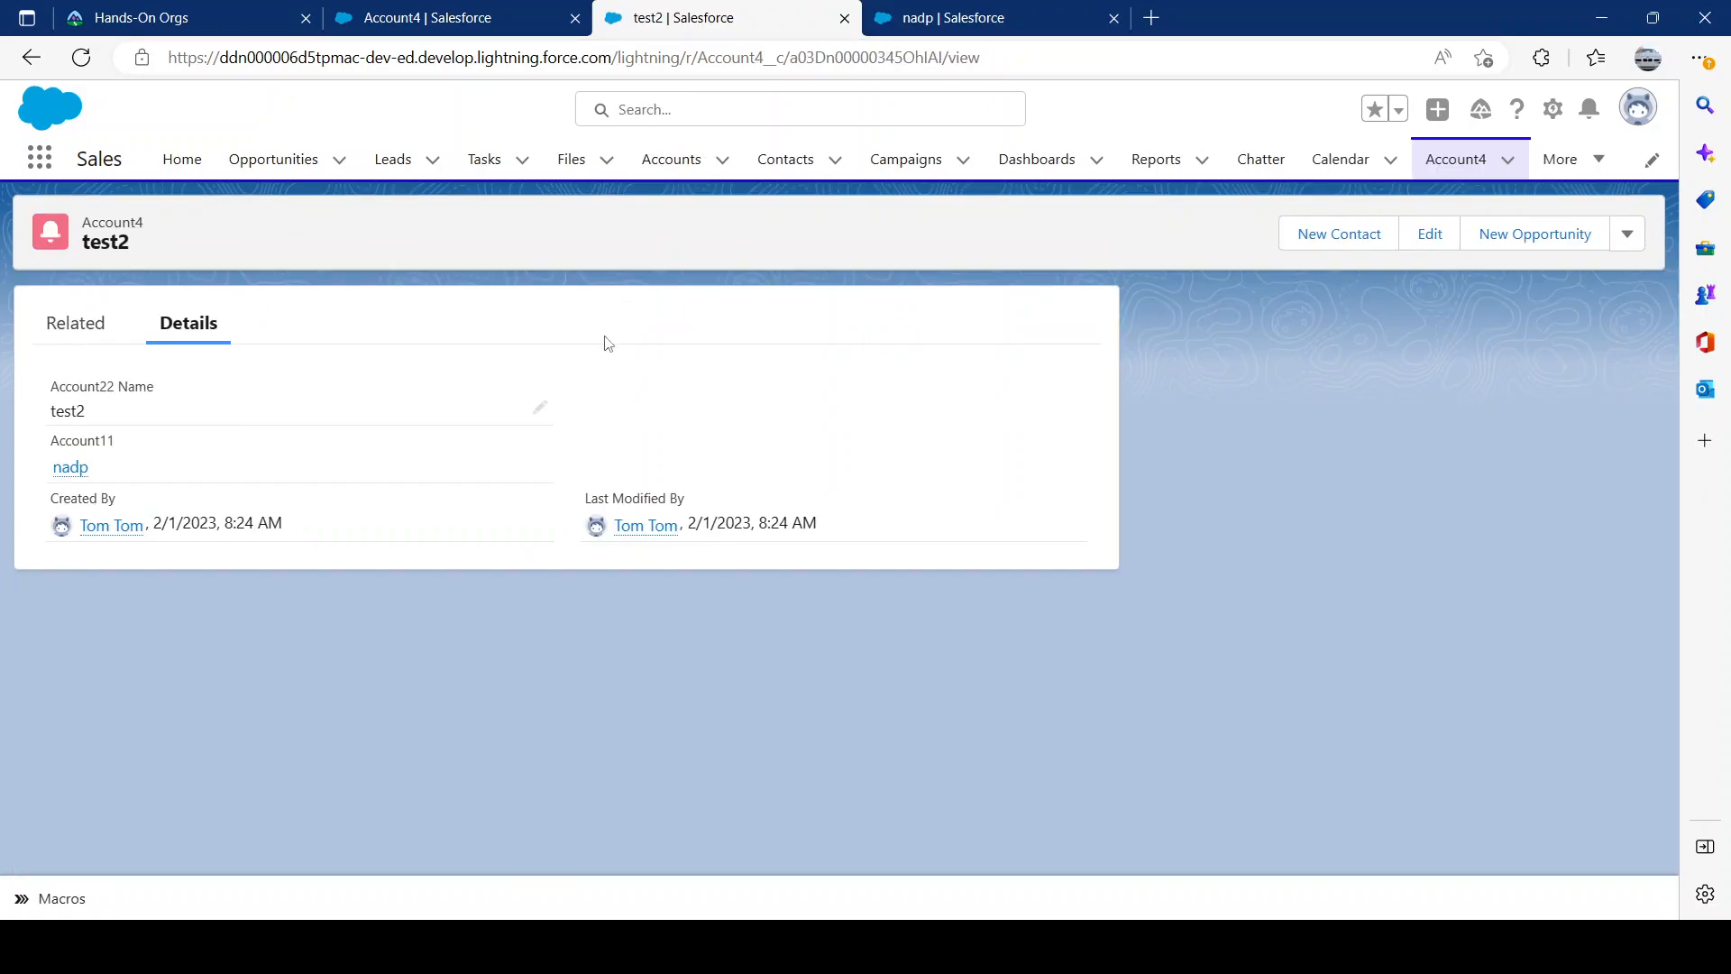
{"action": "left_click", "coordinate": [122, 341]}
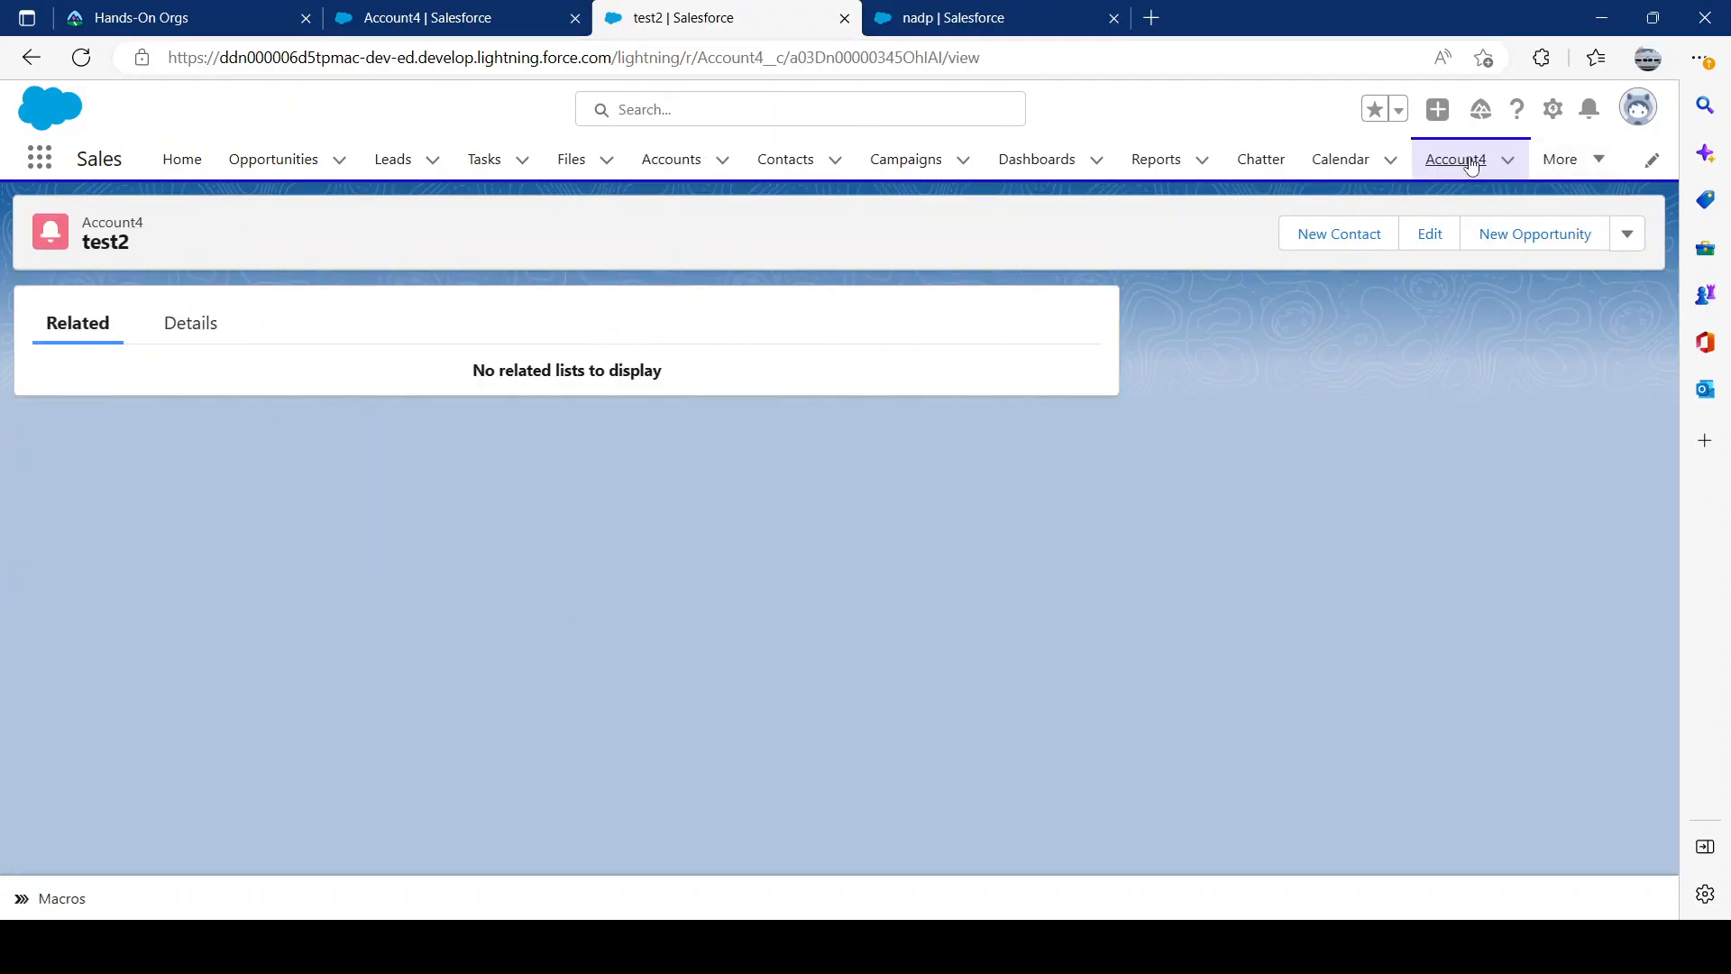
{"action": "left_click", "coordinate": [1471, 164]}
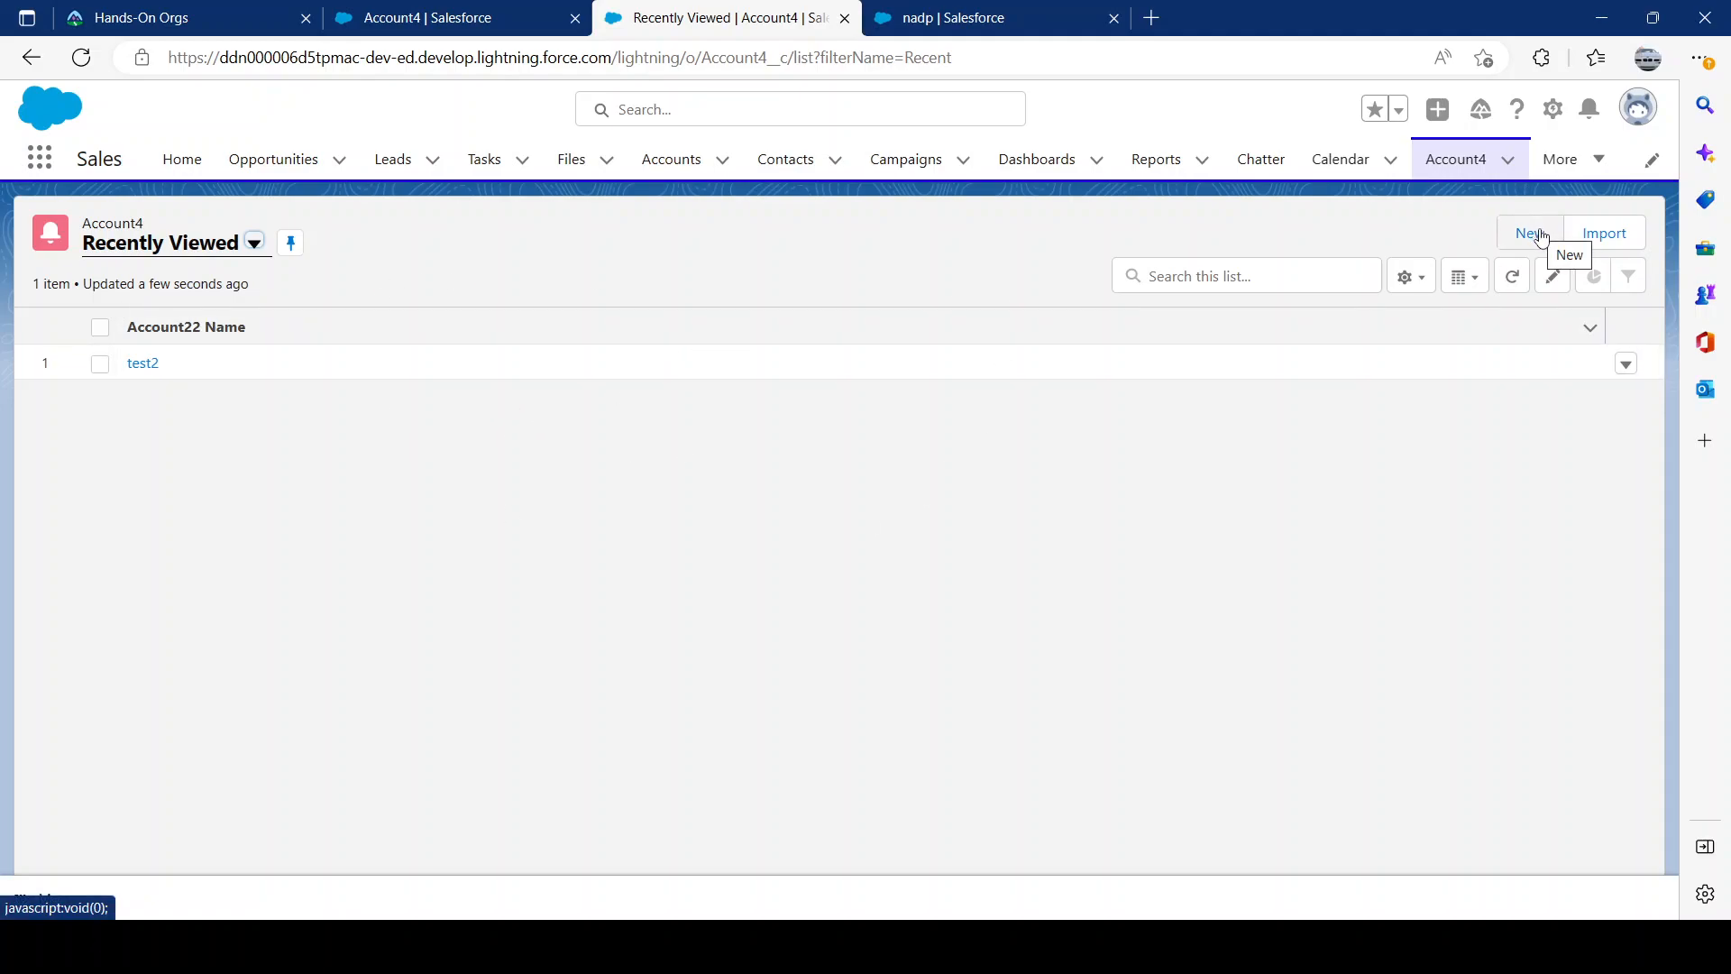
Step: Start a new custom field on the Account4 object with the Lookup Relationship data type
{"action": "left_click", "coordinate": [429, 14]}
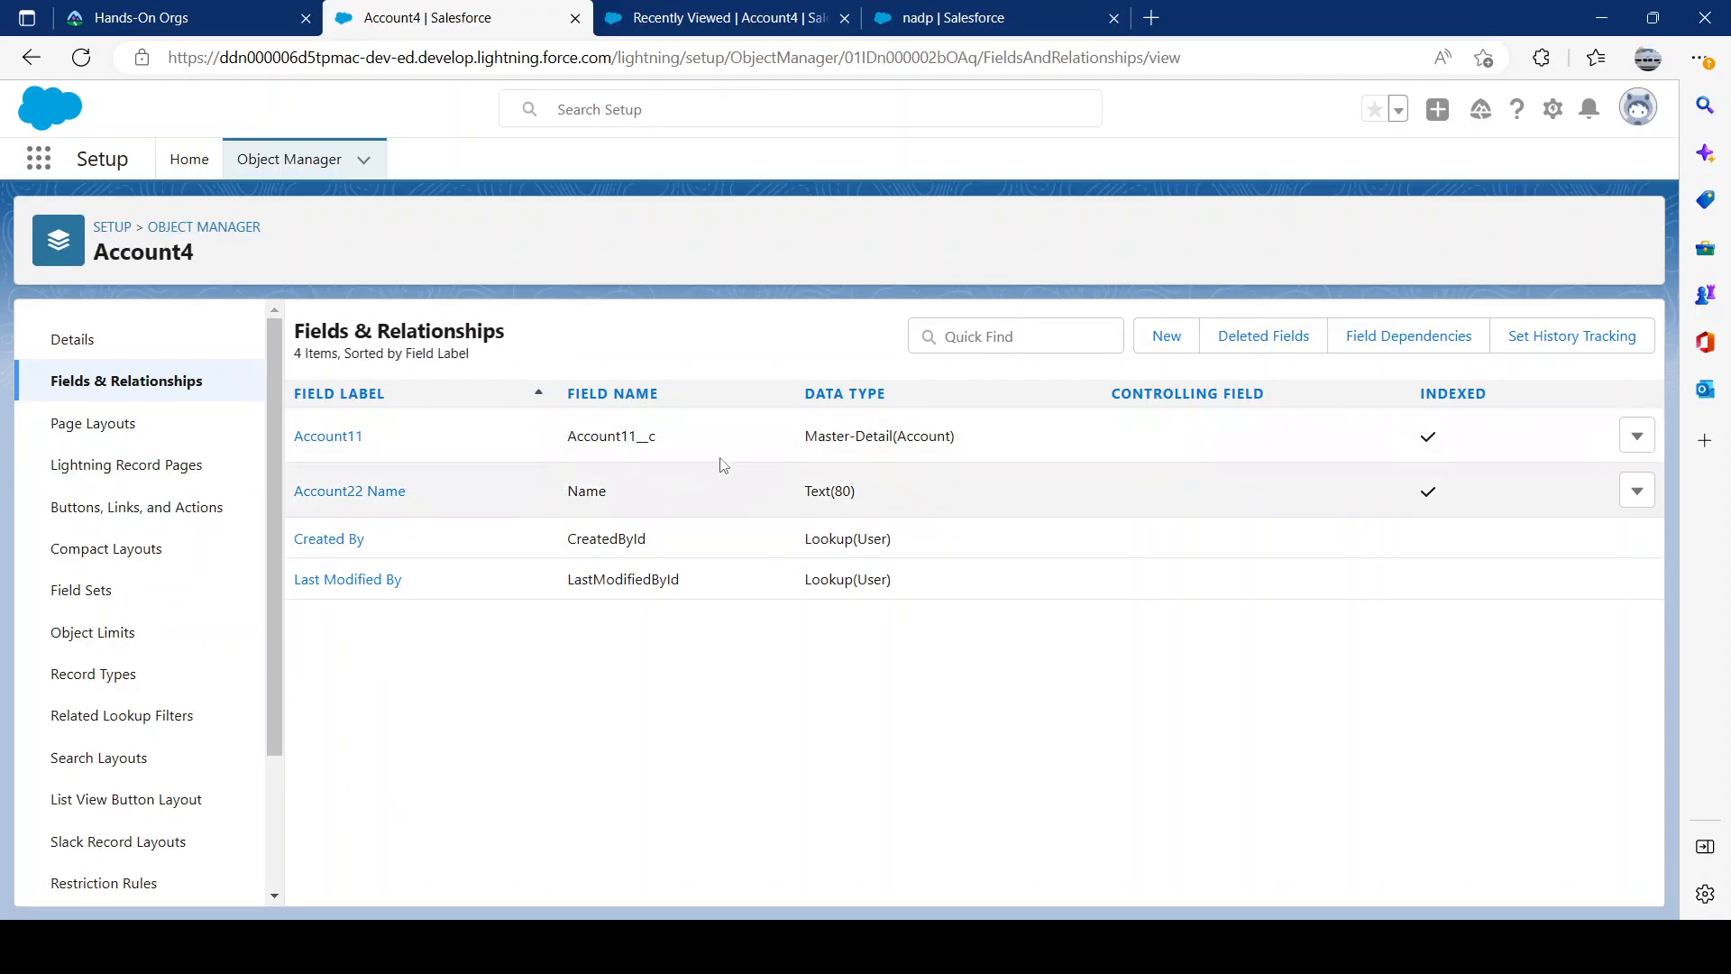
{"action": "left_click", "coordinate": [1167, 338]}
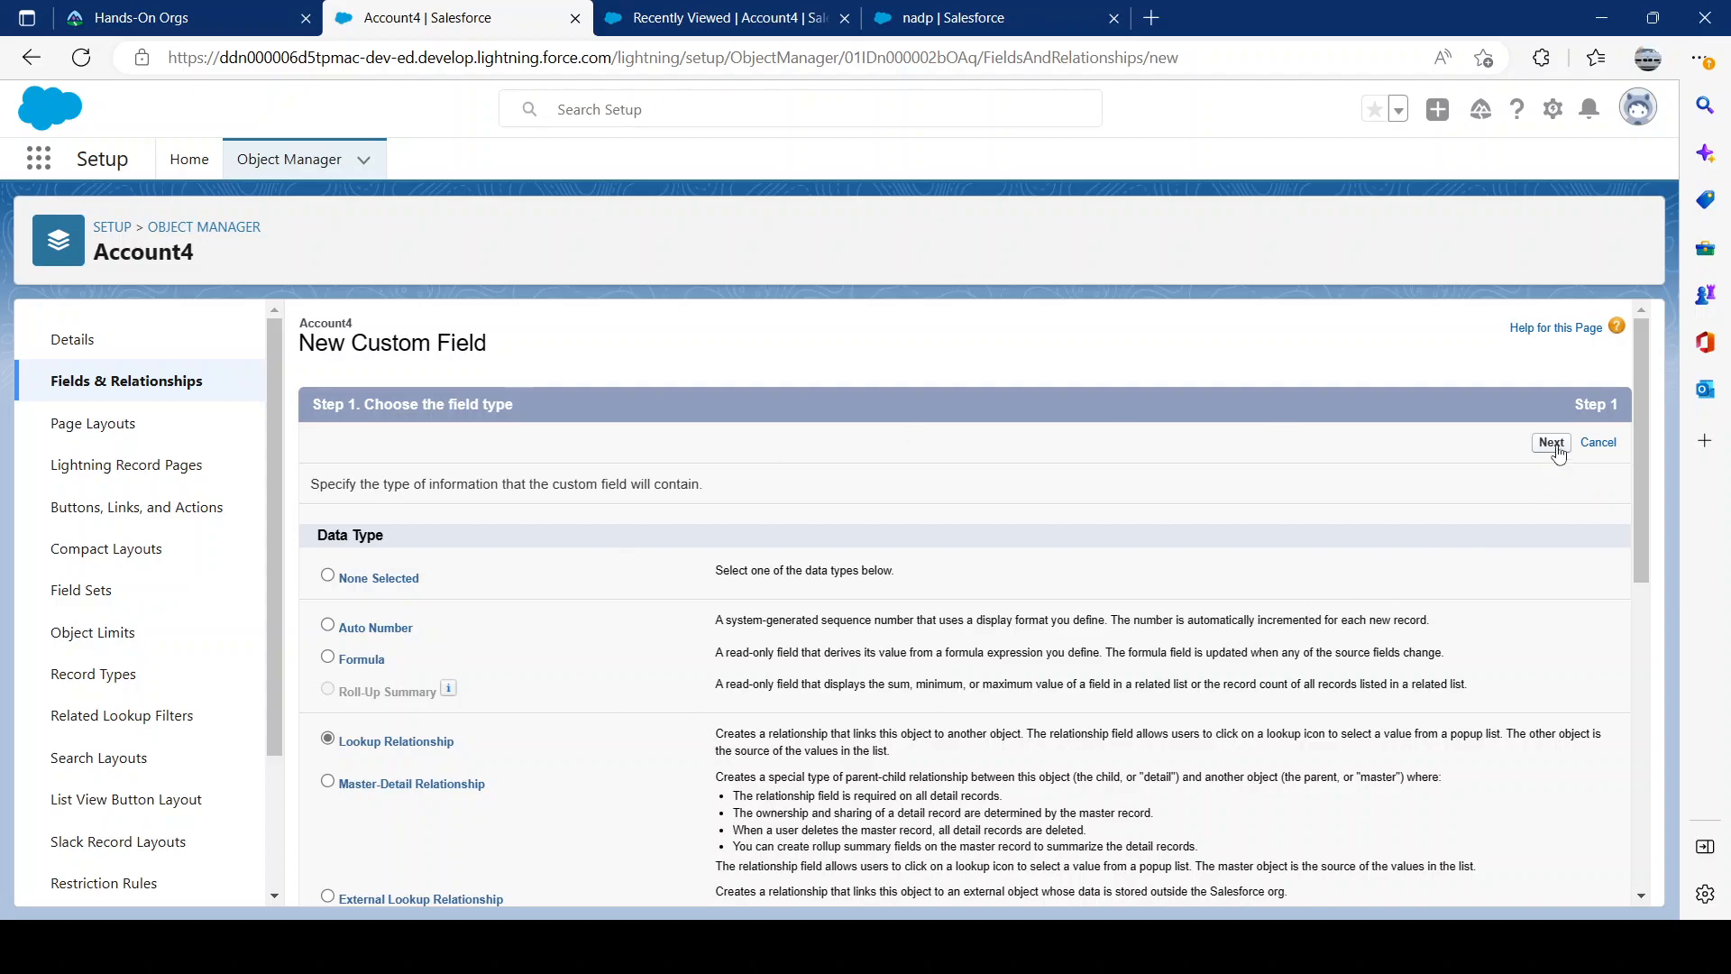
{"action": "left_click", "coordinate": [703, 530]}
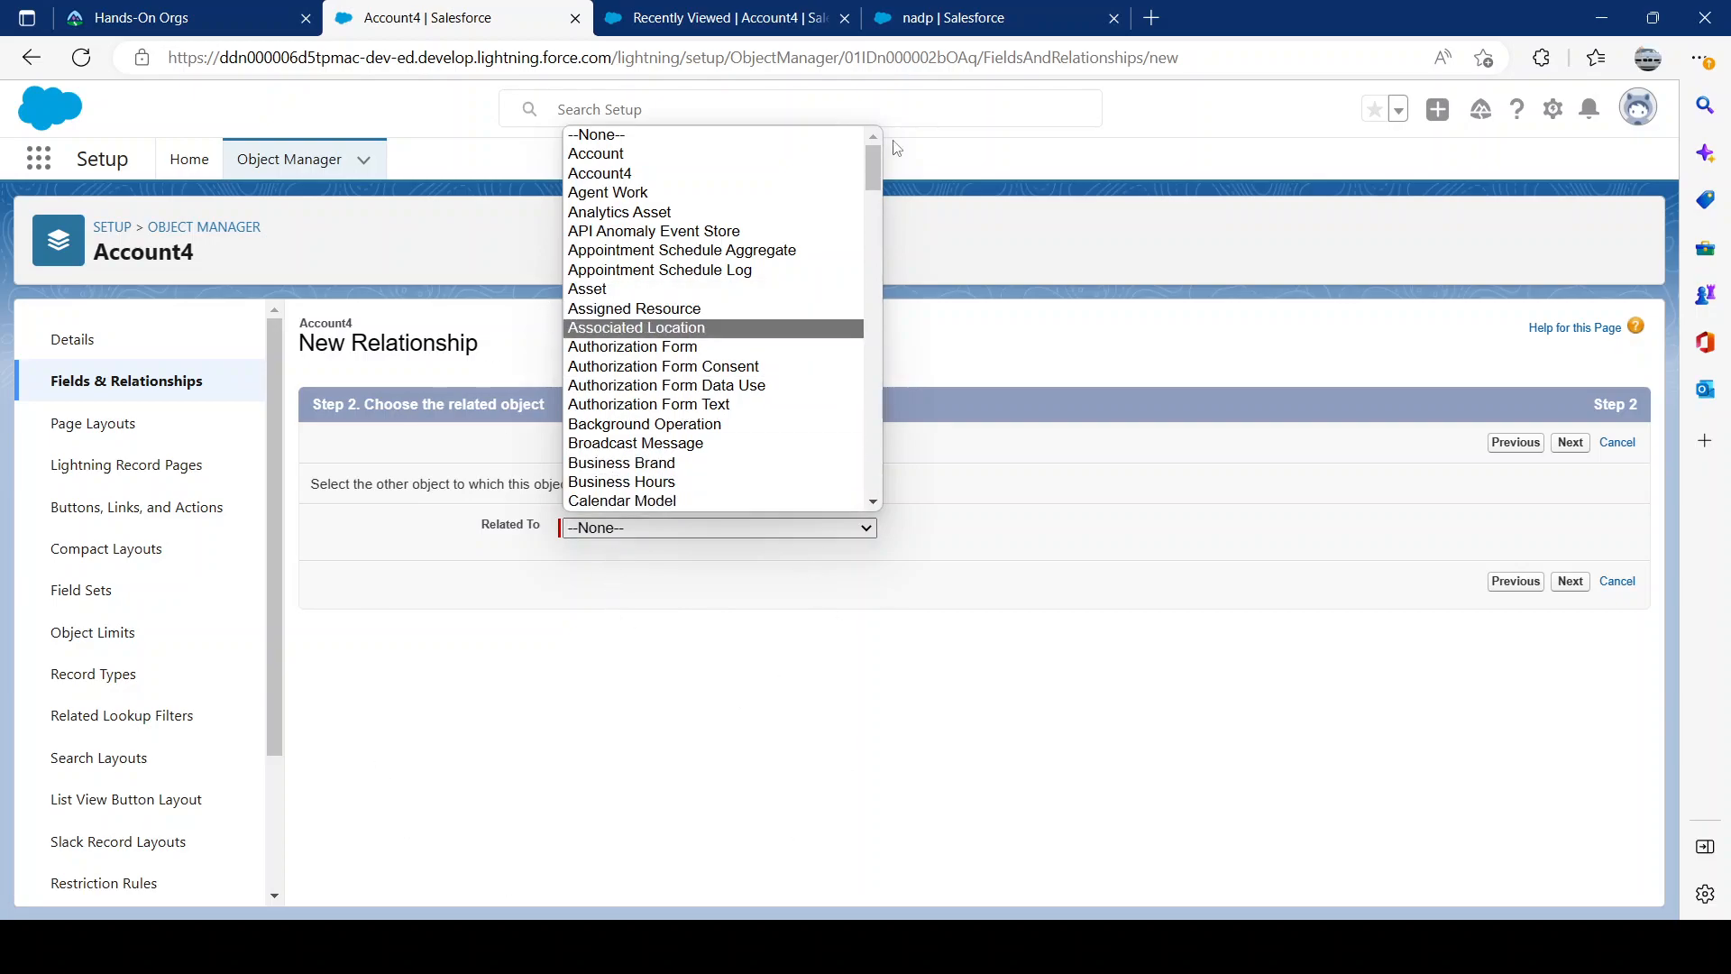
Step: Check the nadp account and the Account4 list, and relate the new lookup field to the Opportunity object
{"action": "left_click", "coordinate": [995, 19]}
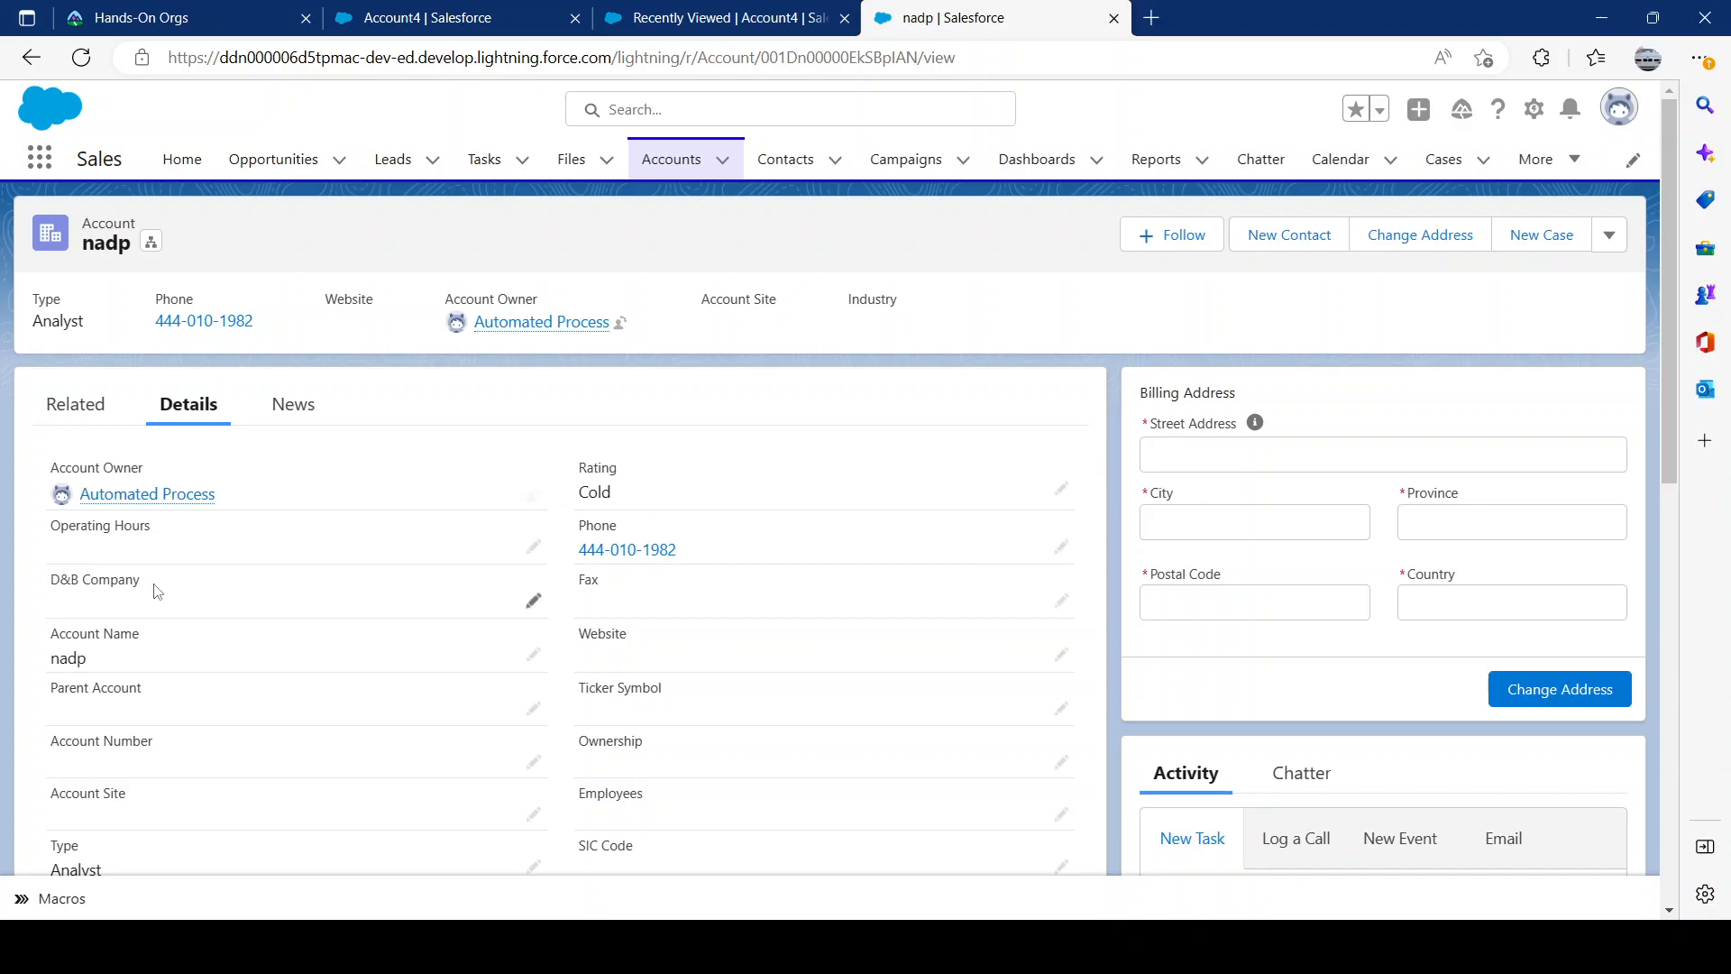
{"action": "left_click", "coordinate": [717, 18]}
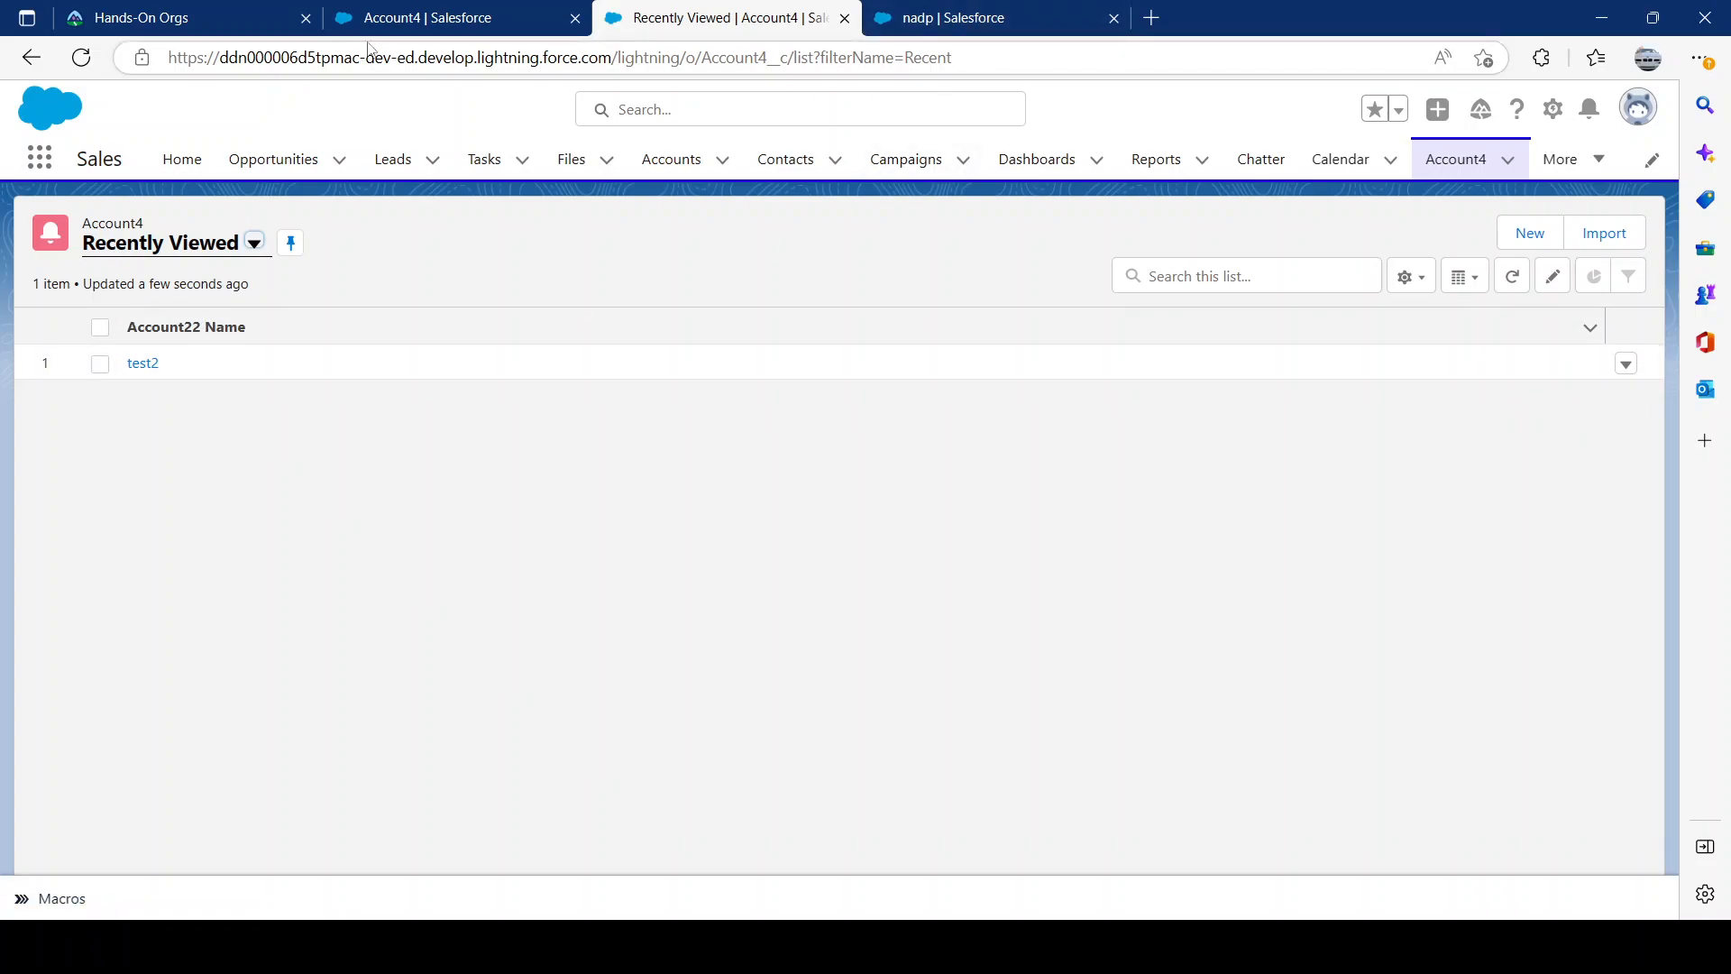
{"action": "left_click", "coordinate": [438, 21]}
{"action": "left_click", "coordinate": [715, 526]}
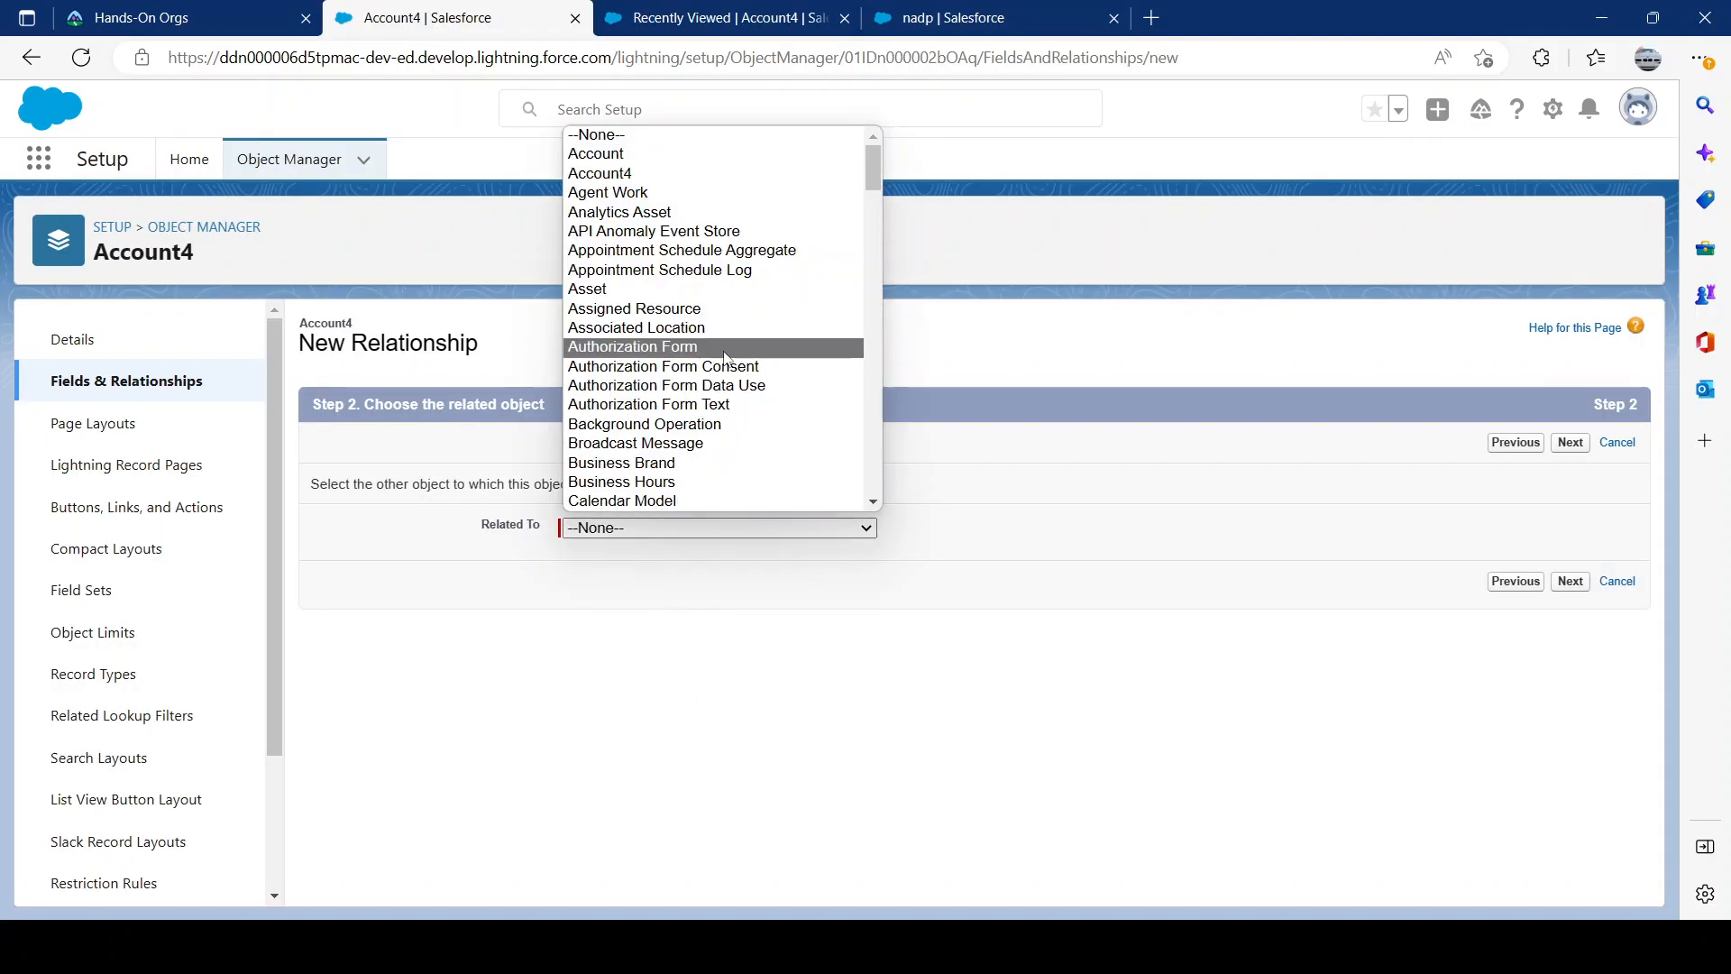
{"action": "scroll", "coordinate": [711, 338], "scroll_direction": "down", "scroll_amount": 3}
{"action": "scroll", "coordinate": [710, 339], "scroll_direction": "down", "scroll_amount": 10}
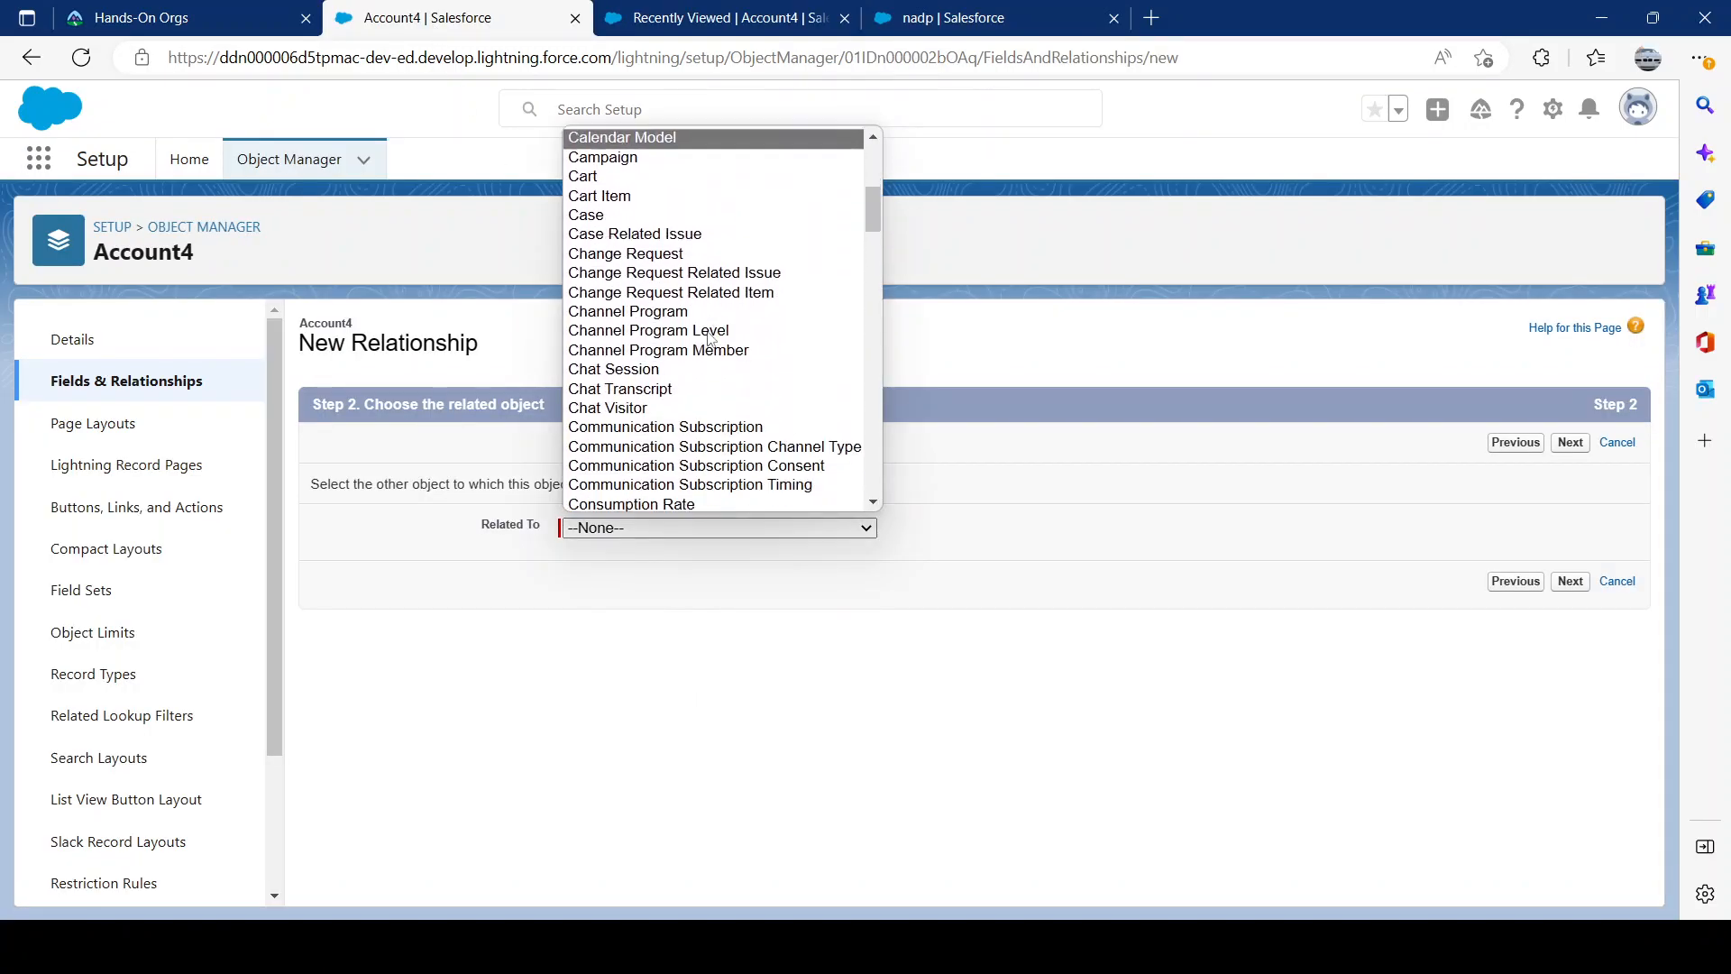
{"action": "scroll", "coordinate": [701, 374], "scroll_direction": "down", "scroll_amount": 5}
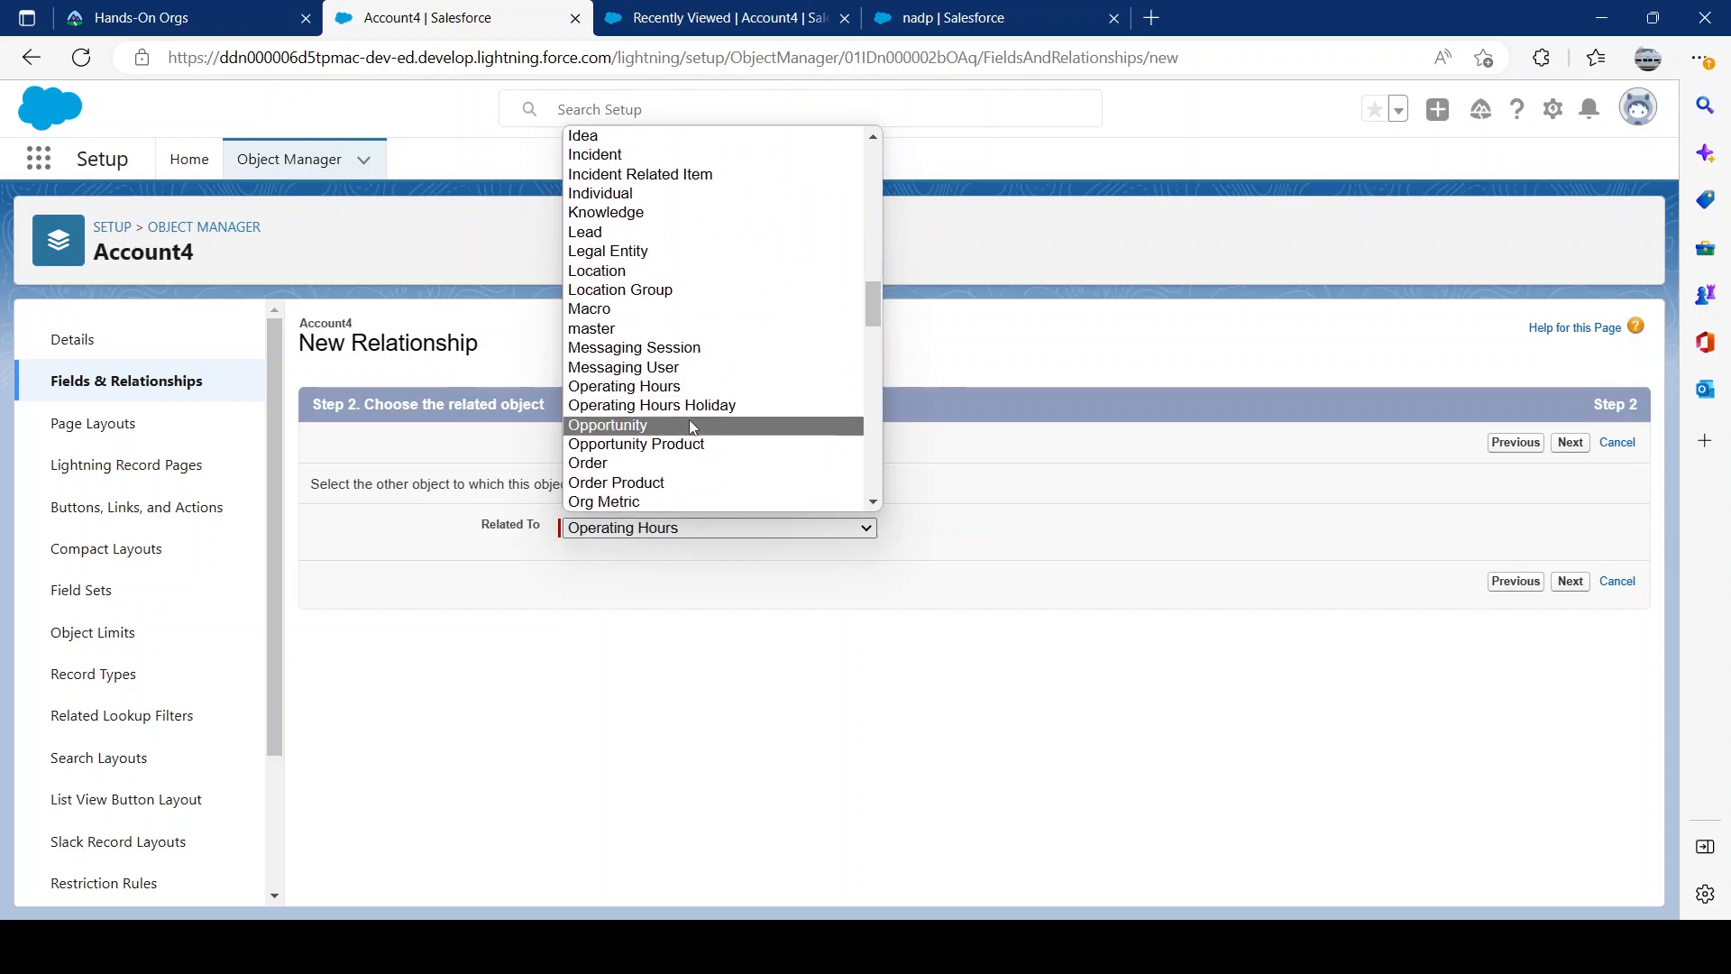
{"action": "left_click", "coordinate": [678, 251]}
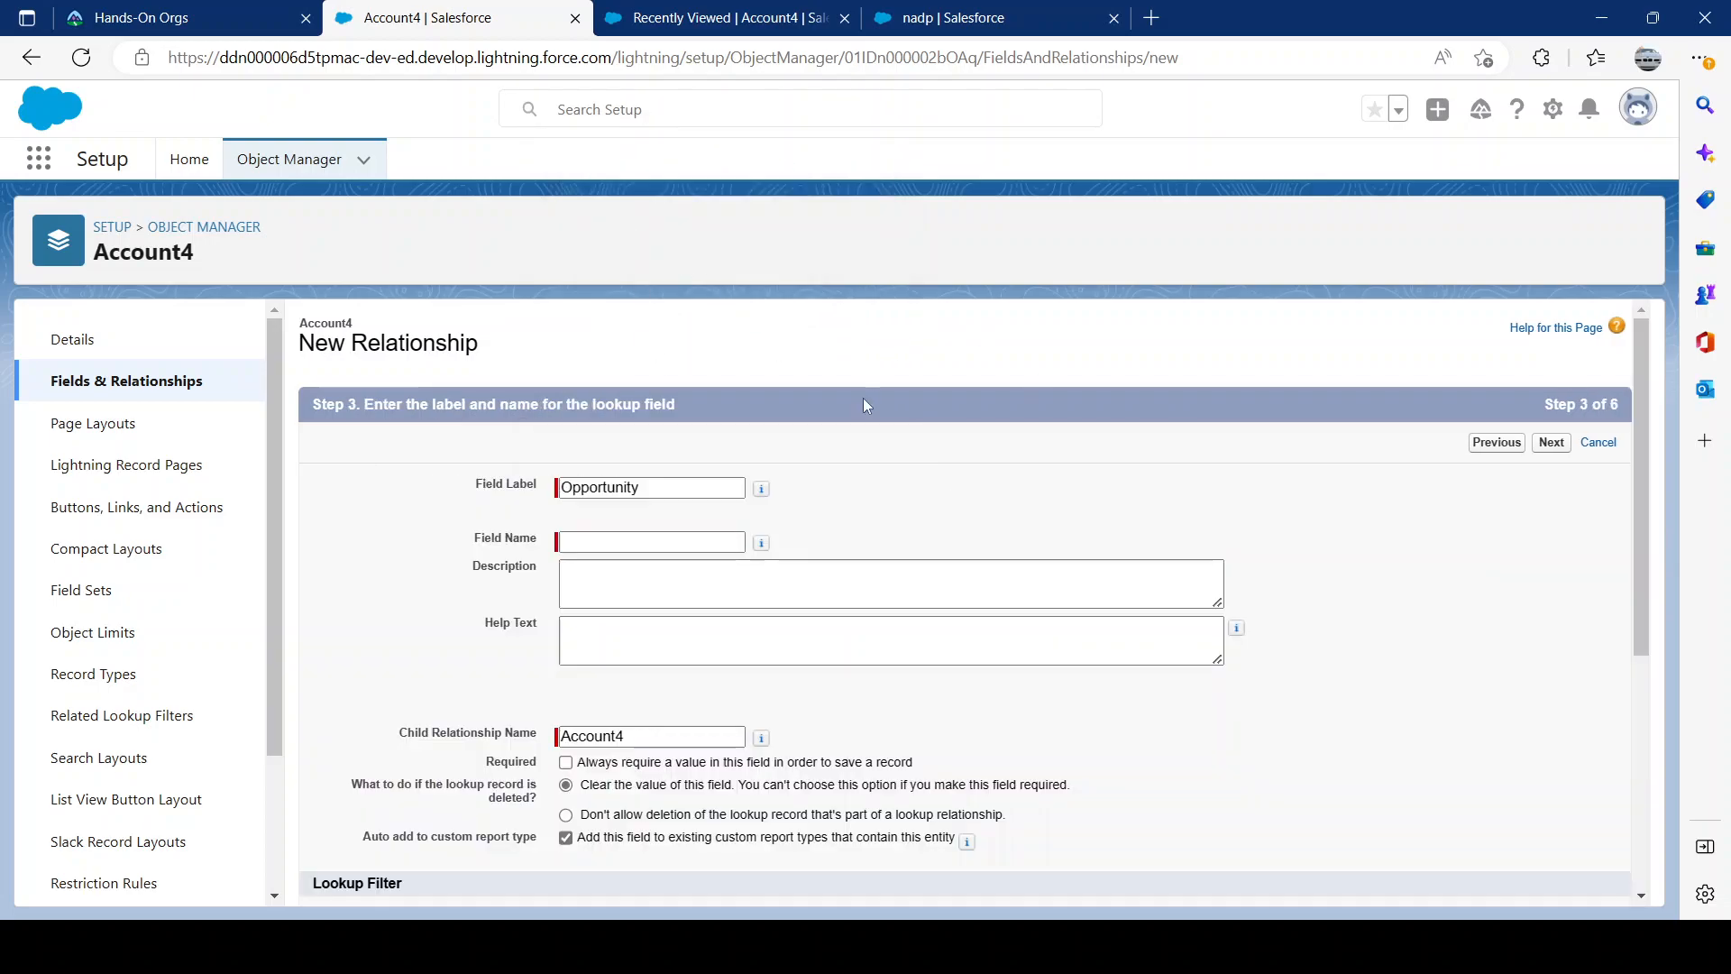
Step: Name the lookup field Opportunity, accept the default security, page layout and related list settings, and save it
{"action": "key", "text": "Tab"}
{"action": "key", "text": "Tab"}
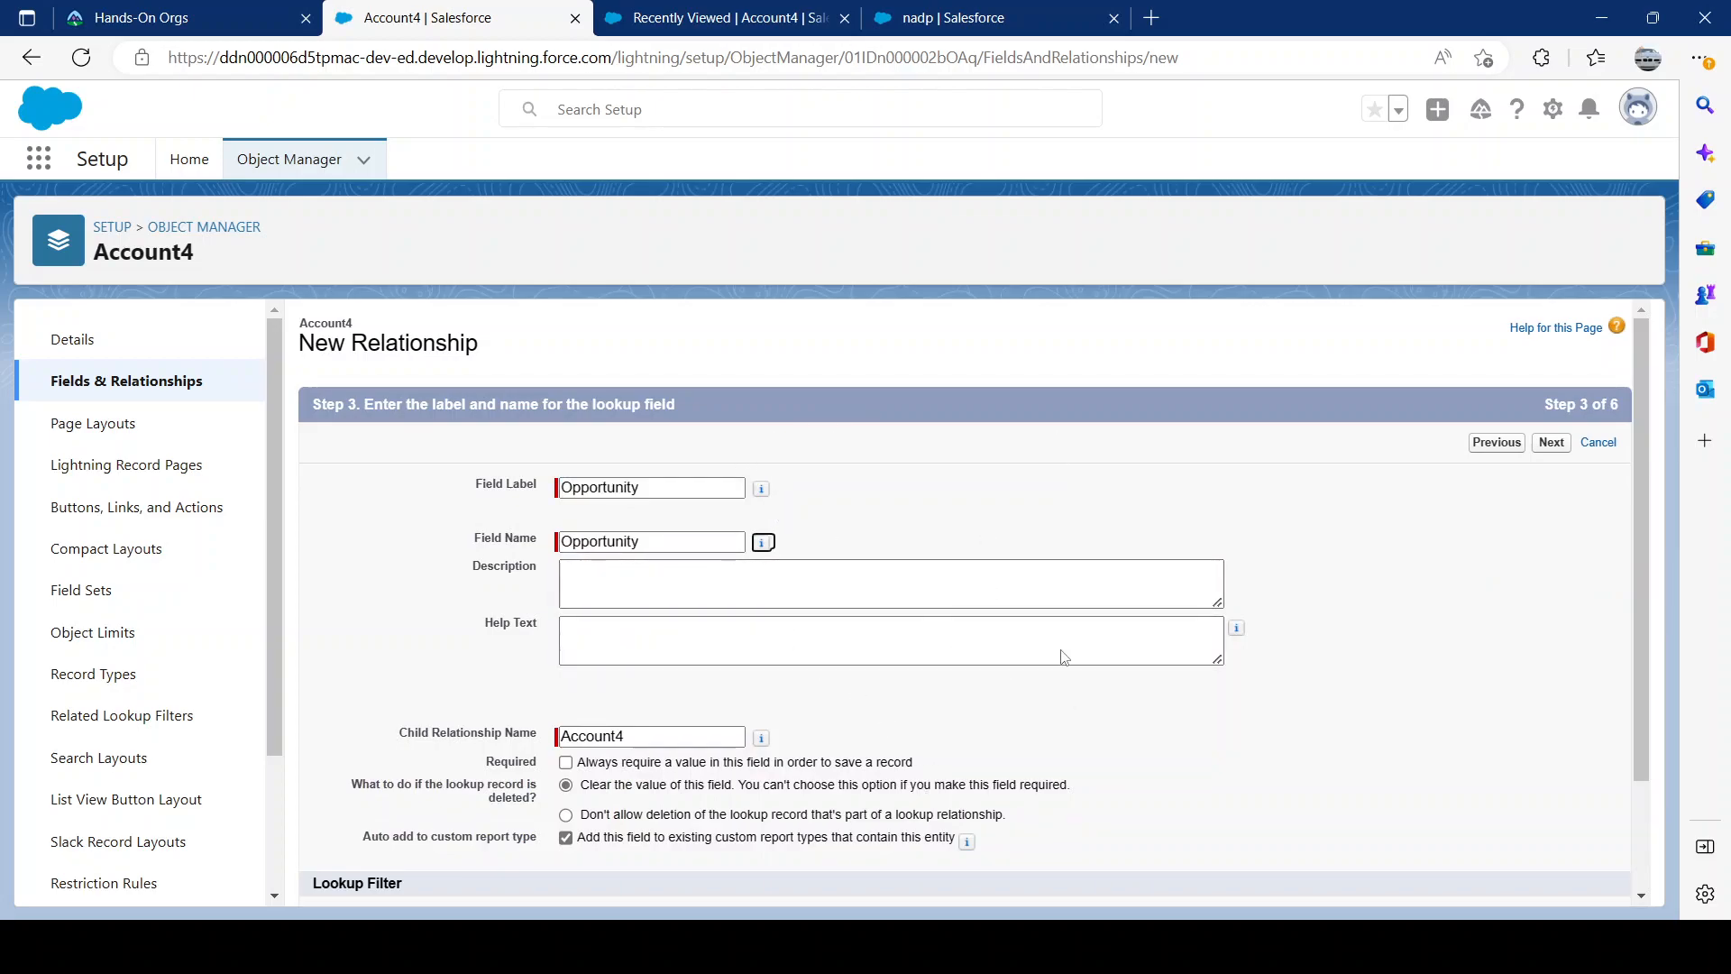
{"action": "scroll", "coordinate": [1407, 557], "scroll_direction": "down", "scroll_amount": 4}
{"action": "scroll", "coordinate": [1487, 505], "scroll_direction": "up", "scroll_amount": 4}
{"action": "left_click", "coordinate": [1551, 442]}
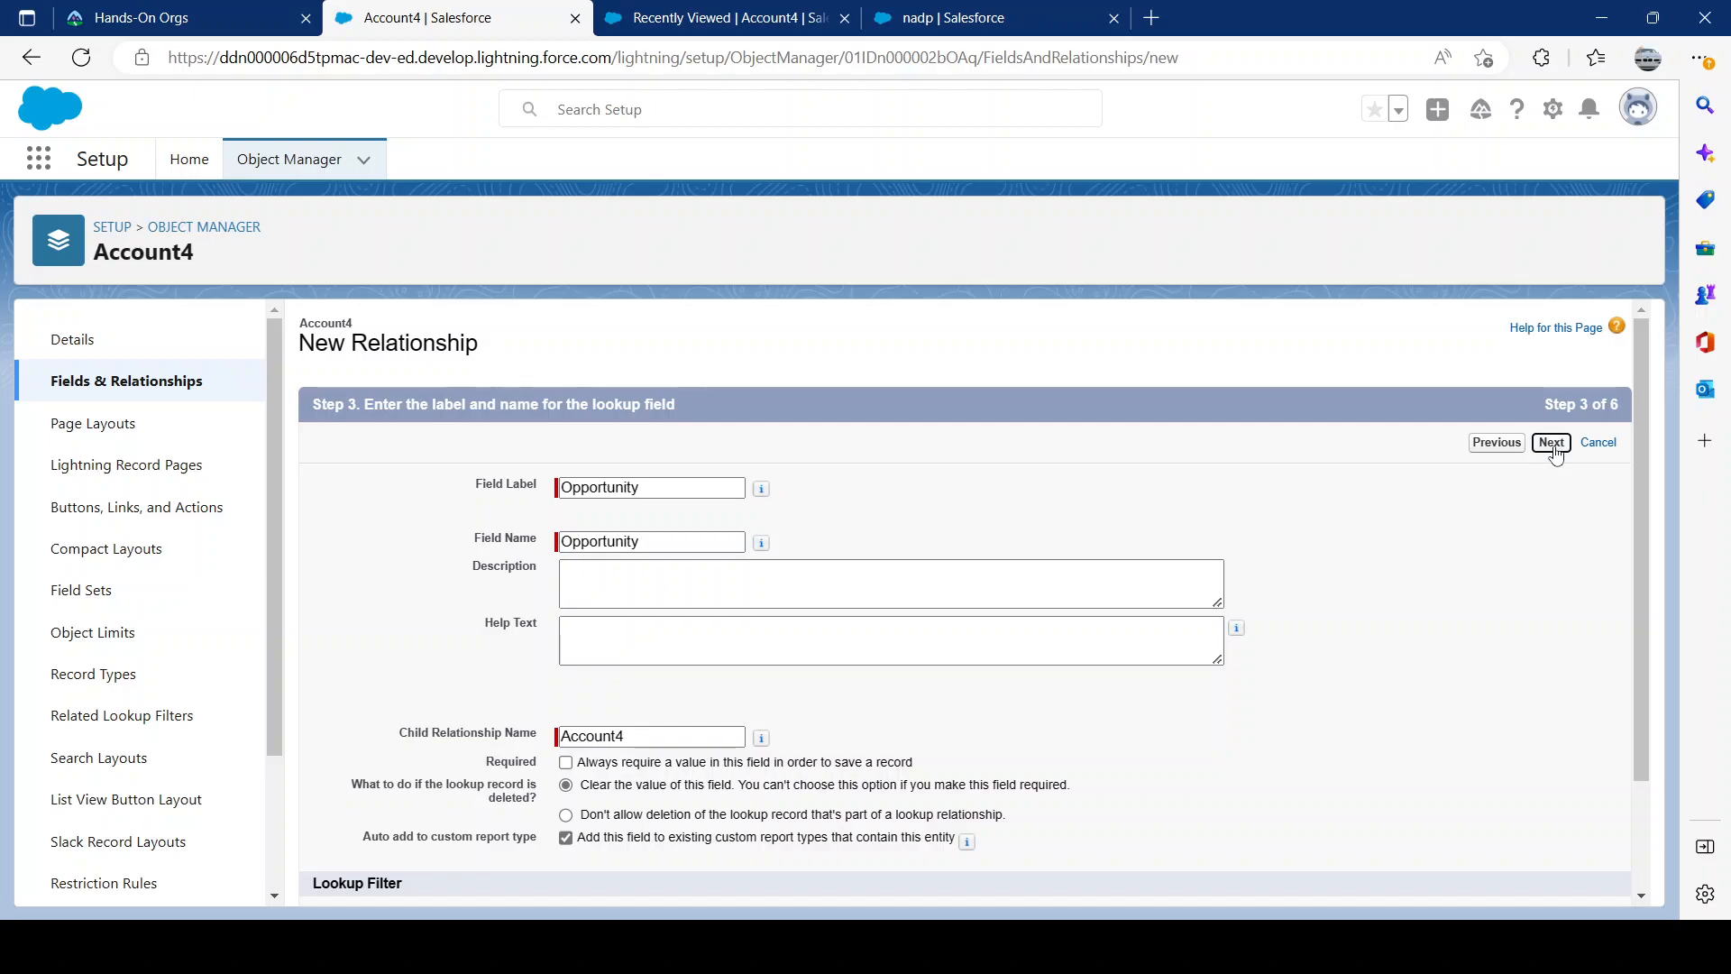
{"action": "left_click", "coordinate": [1552, 442]}
{"action": "left_click", "coordinate": [1555, 443]}
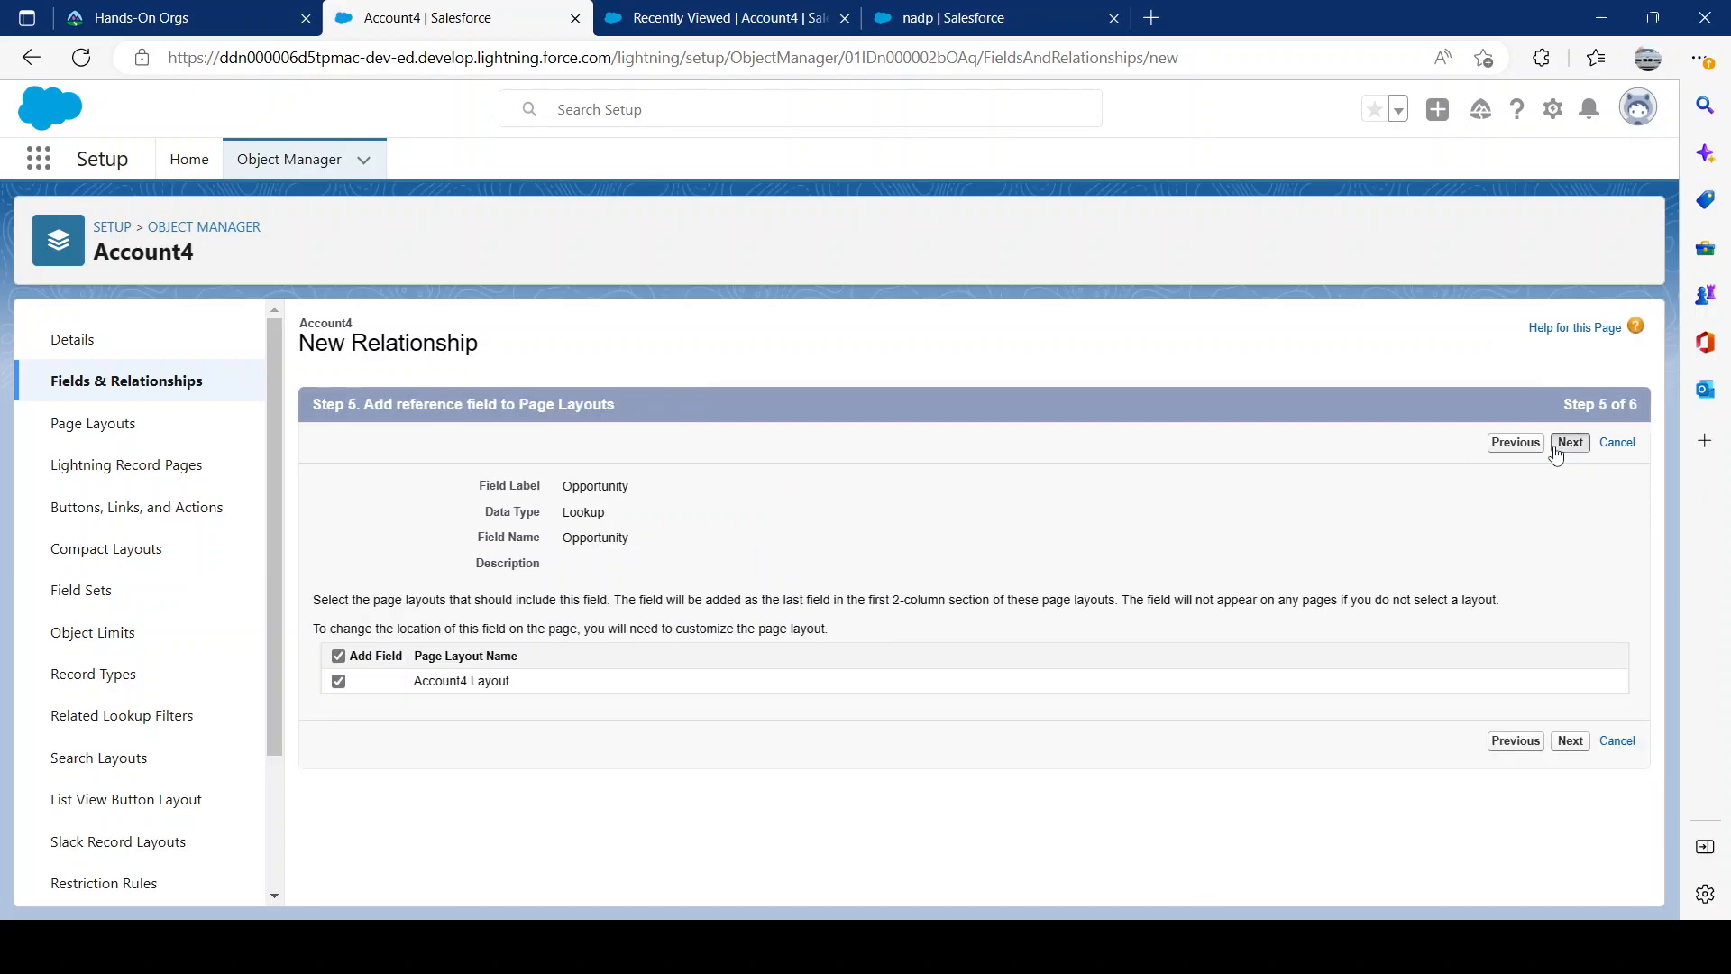
{"action": "left_click", "coordinate": [1551, 447]}
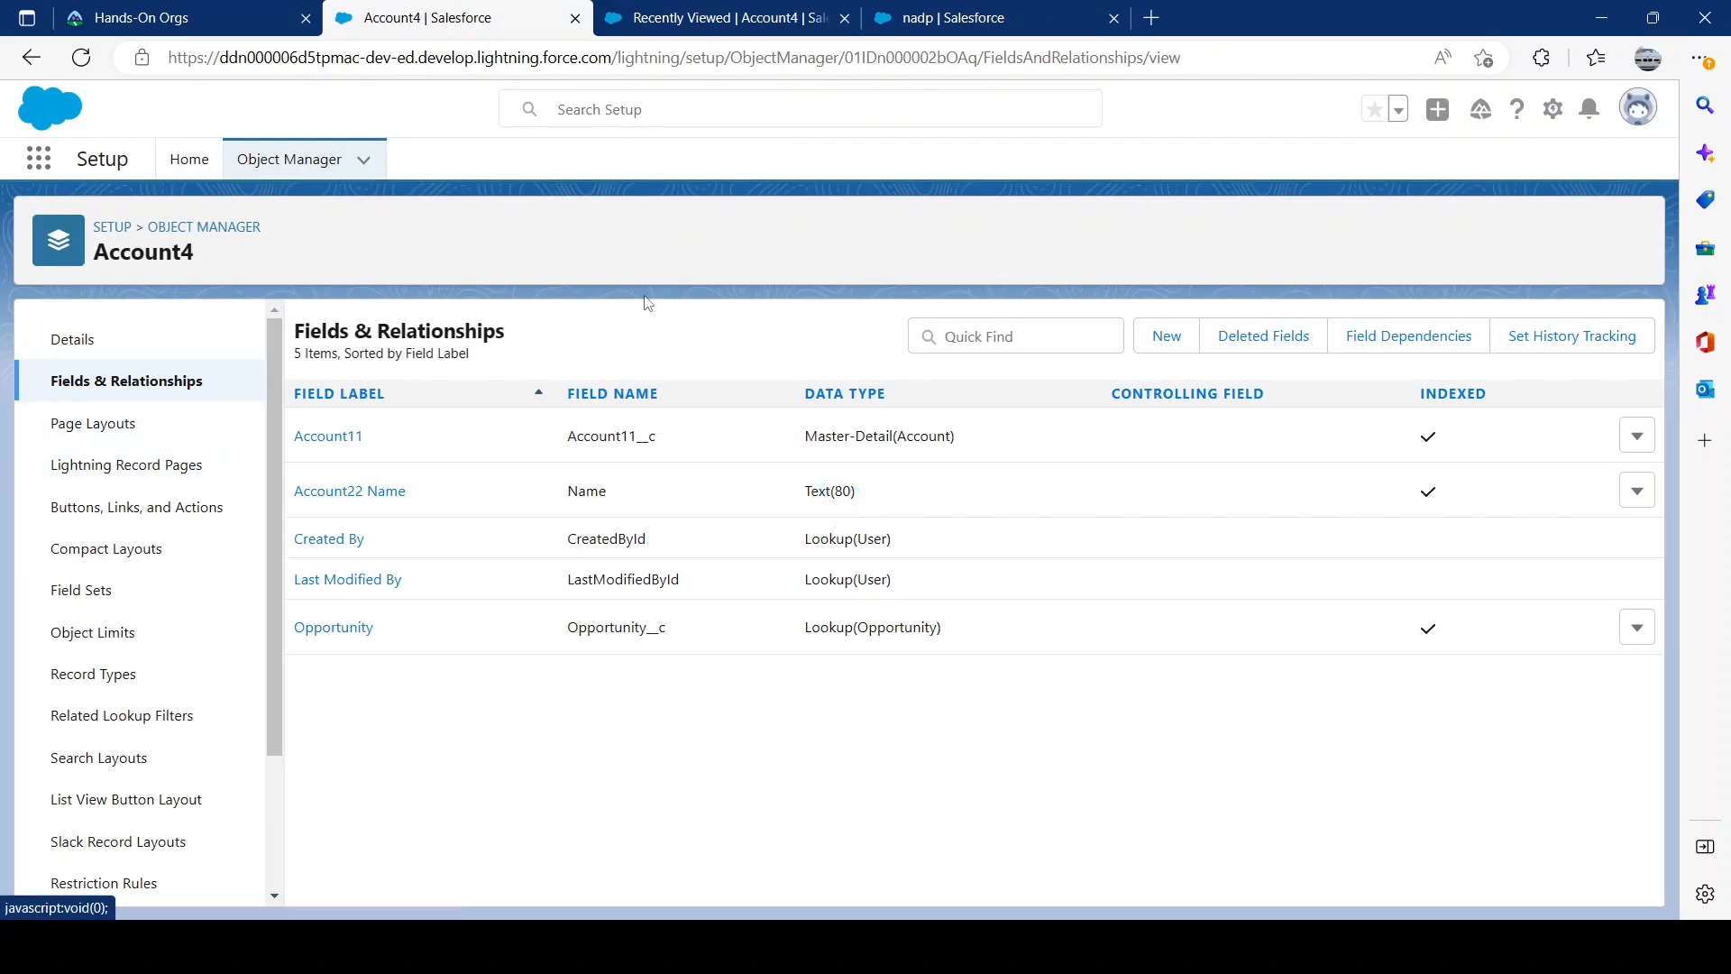
Step: Reload the Account4 list and start a new Account4 record with the Account22 Name test3
{"action": "left_click", "coordinate": [712, 24]}
{"action": "left_click", "coordinate": [81, 57]}
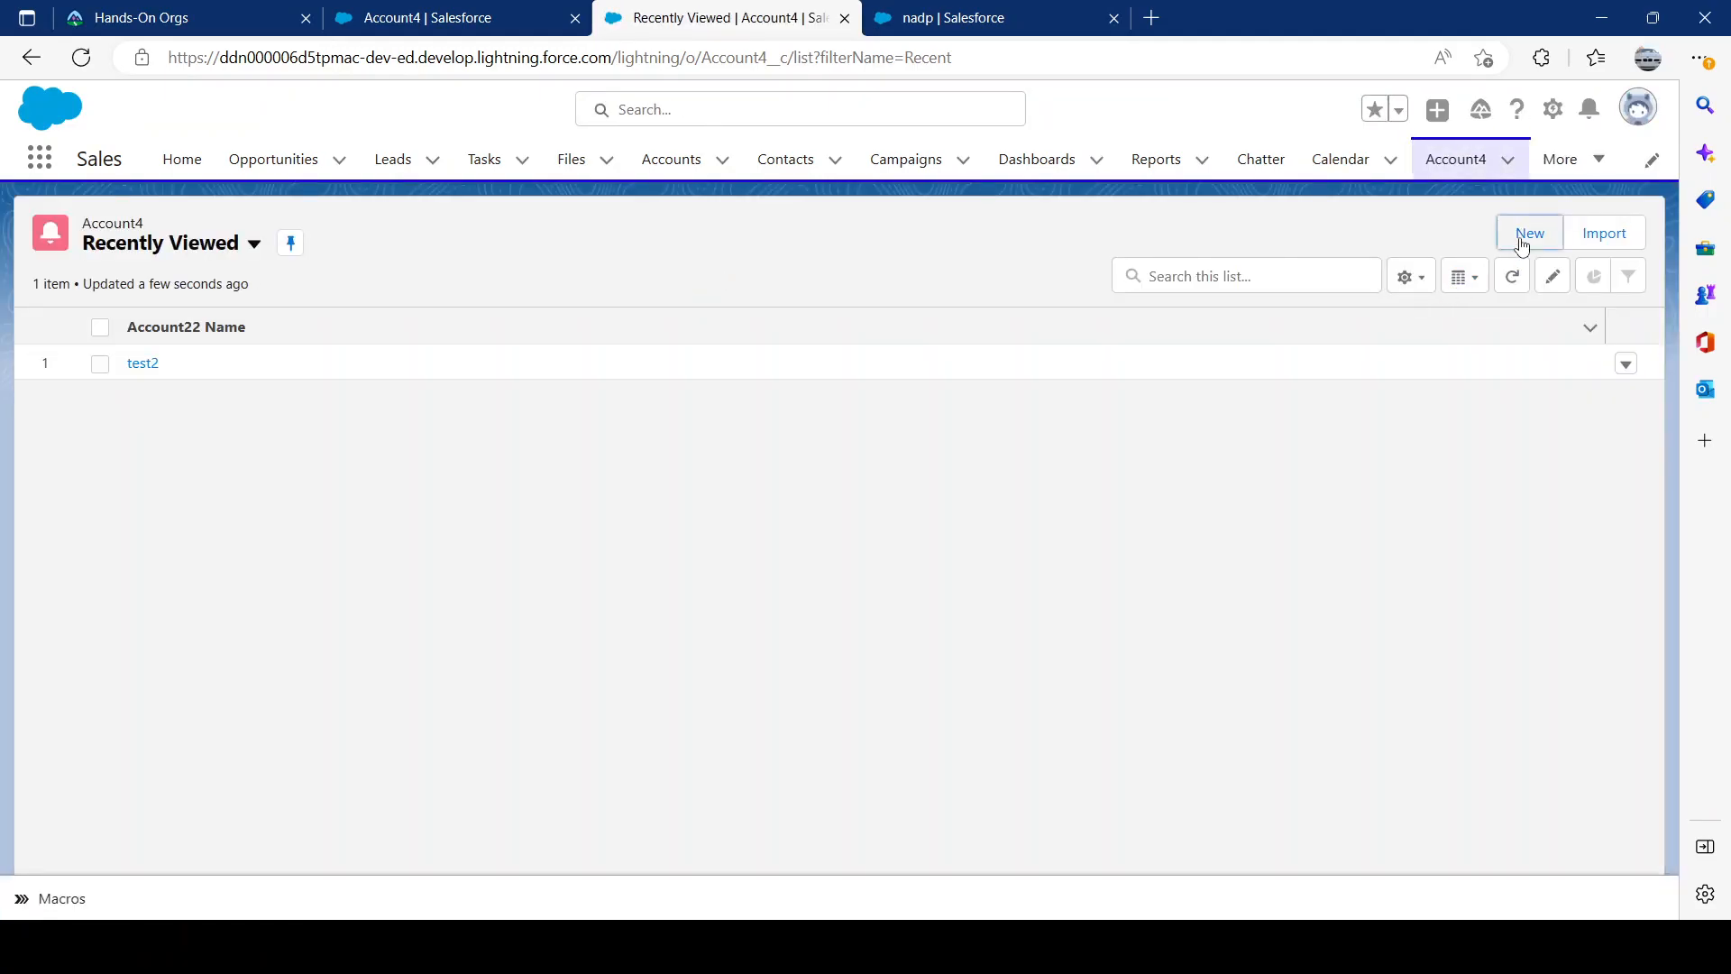
{"action": "left_click", "coordinate": [1530, 233]}
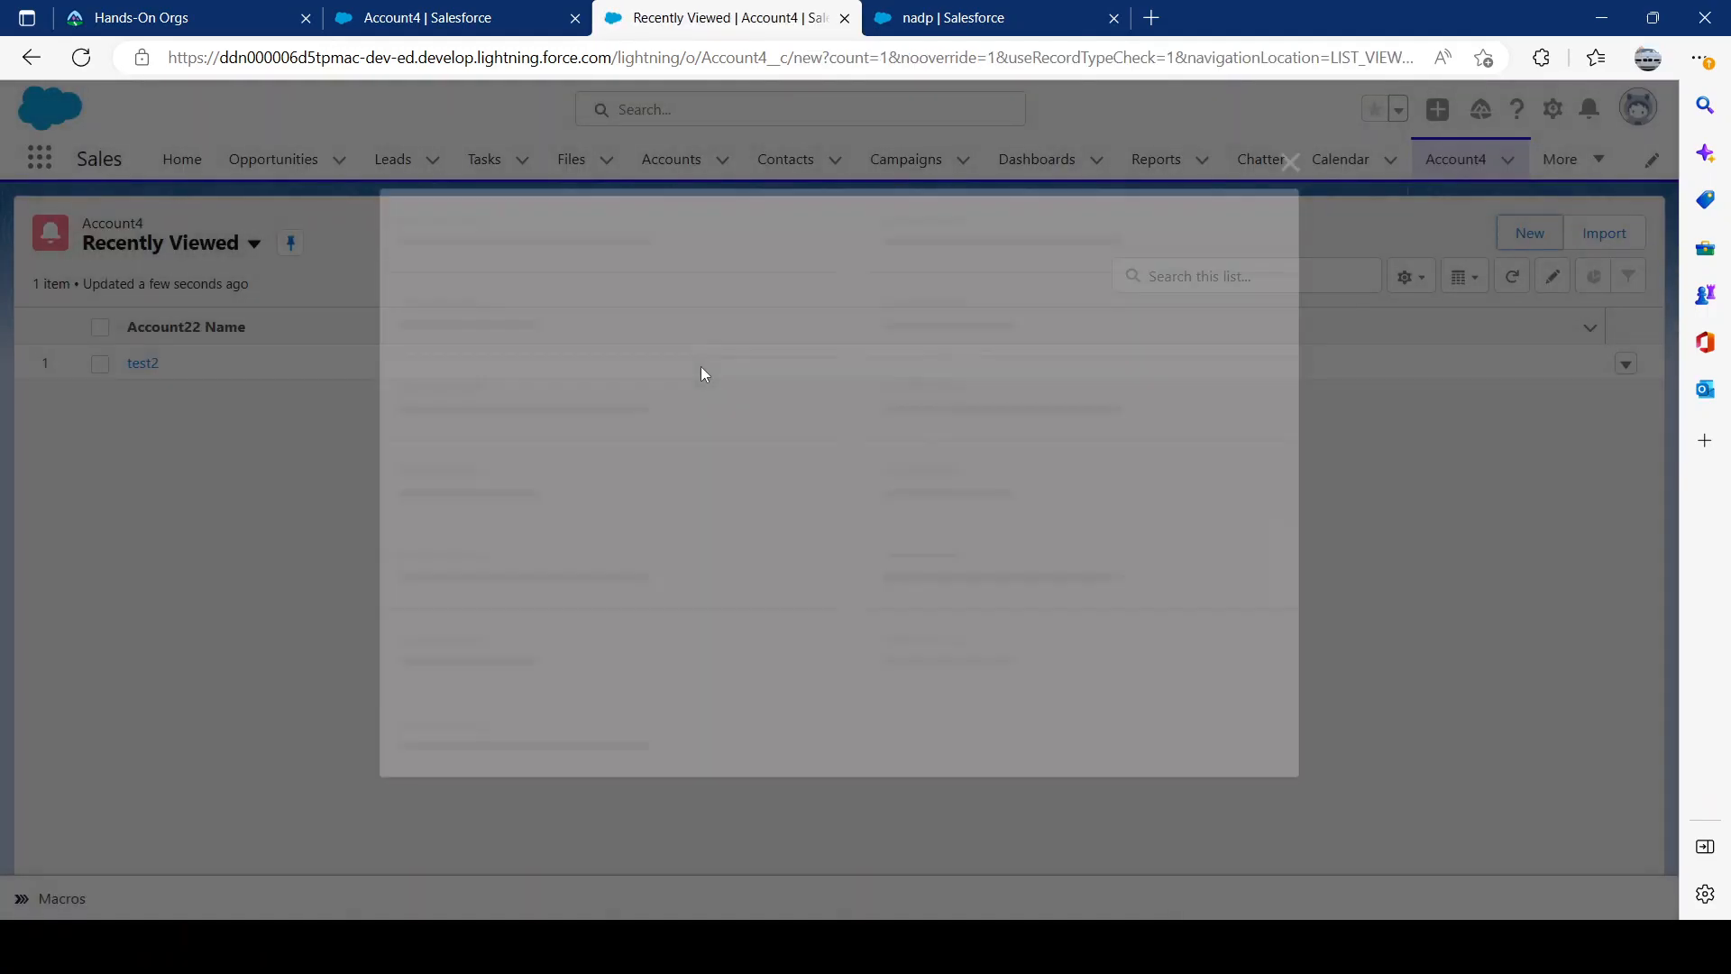
{"action": "left_click", "coordinate": [962, 456]}
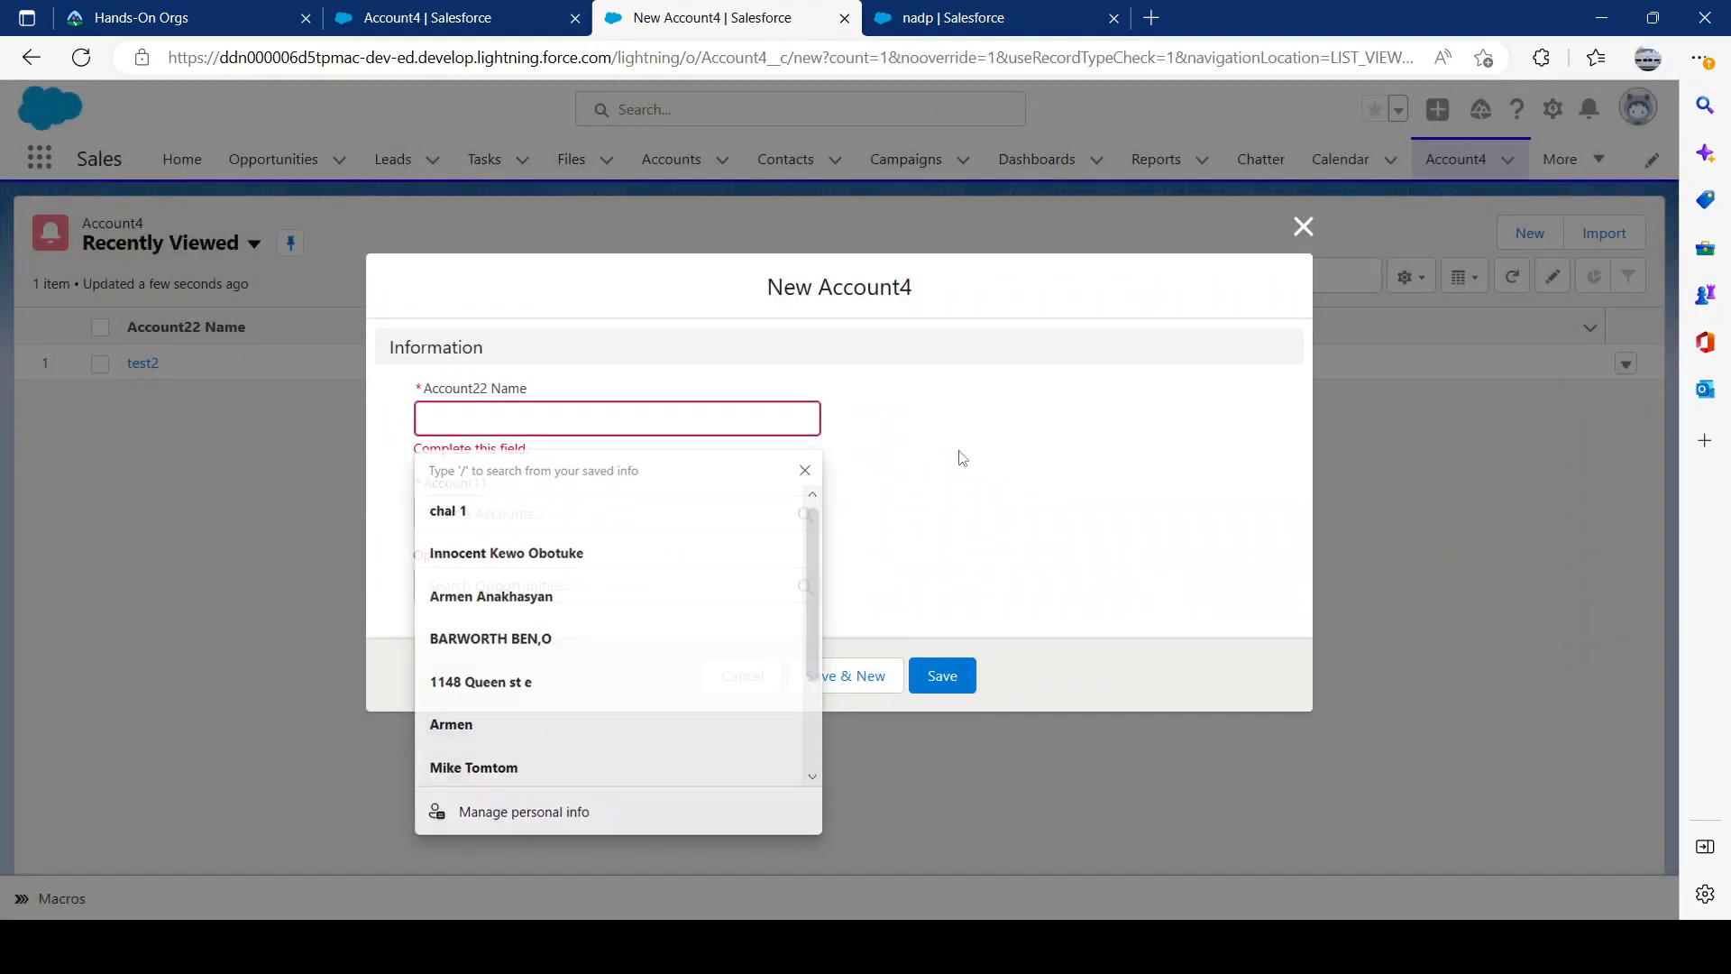
{"action": "left_click", "coordinate": [691, 421]}
{"action": "type", "text": "test3"}
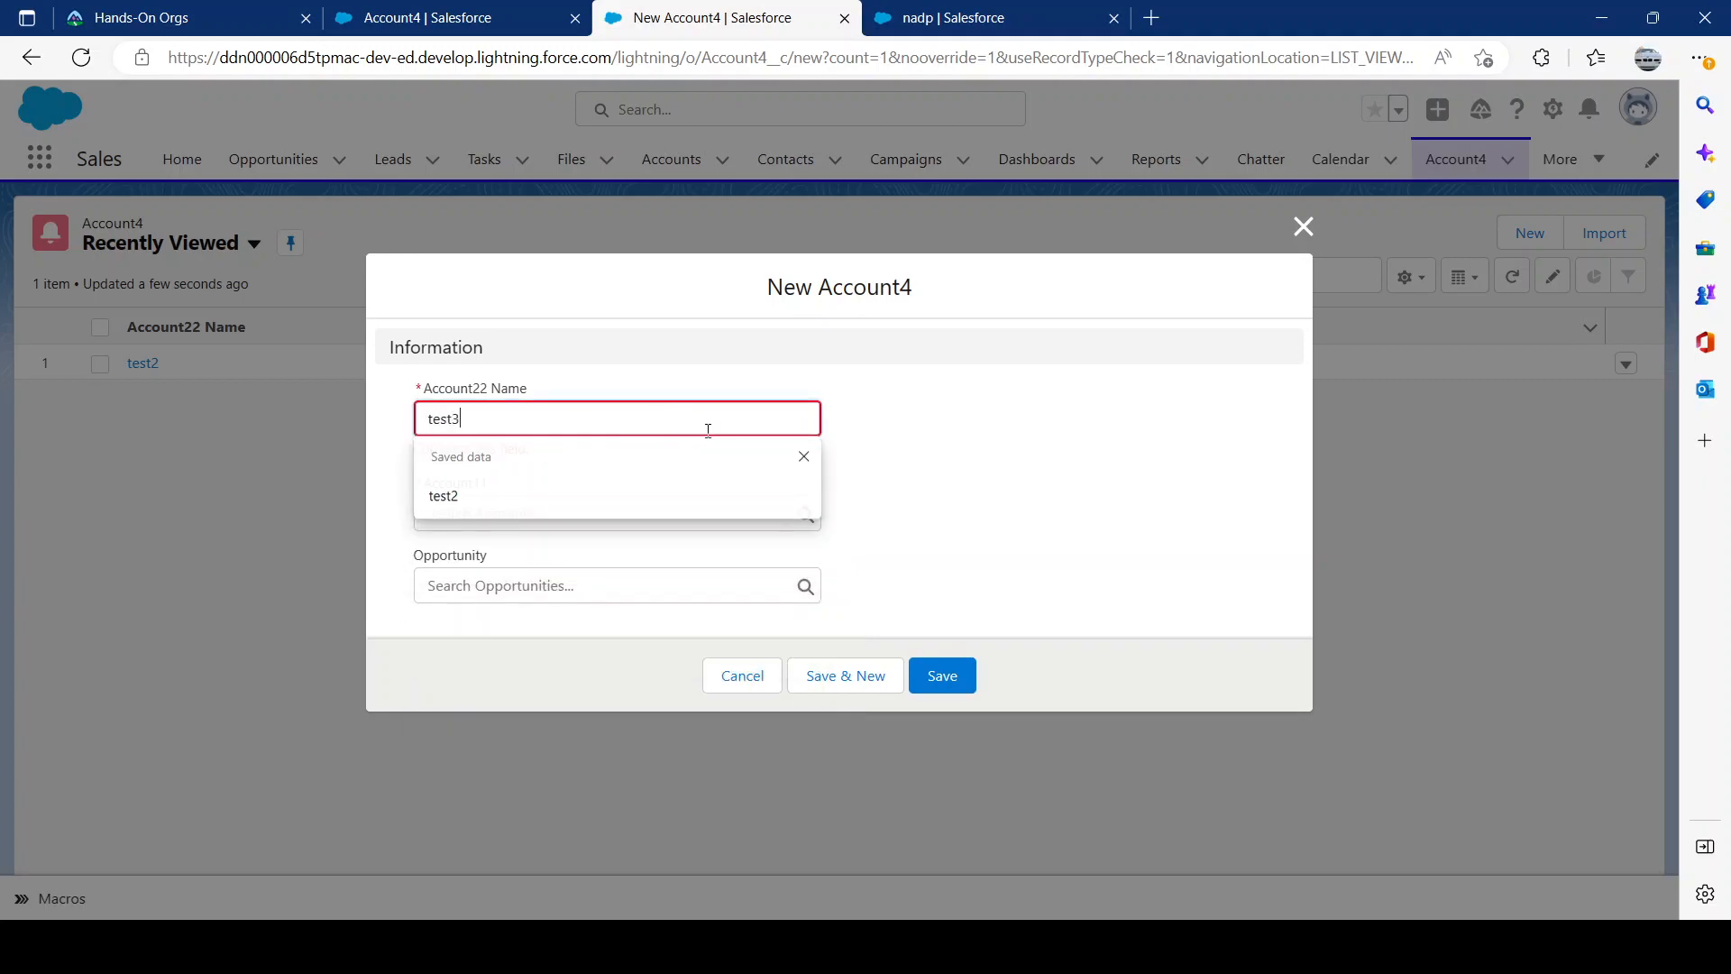
Step: Choose homes2 as Account11 and United Oil Refinery Generators as the Opportunity, and save the new Account4 record
{"action": "left_click", "coordinate": [563, 541]}
{"action": "left_click", "coordinate": [528, 512]}
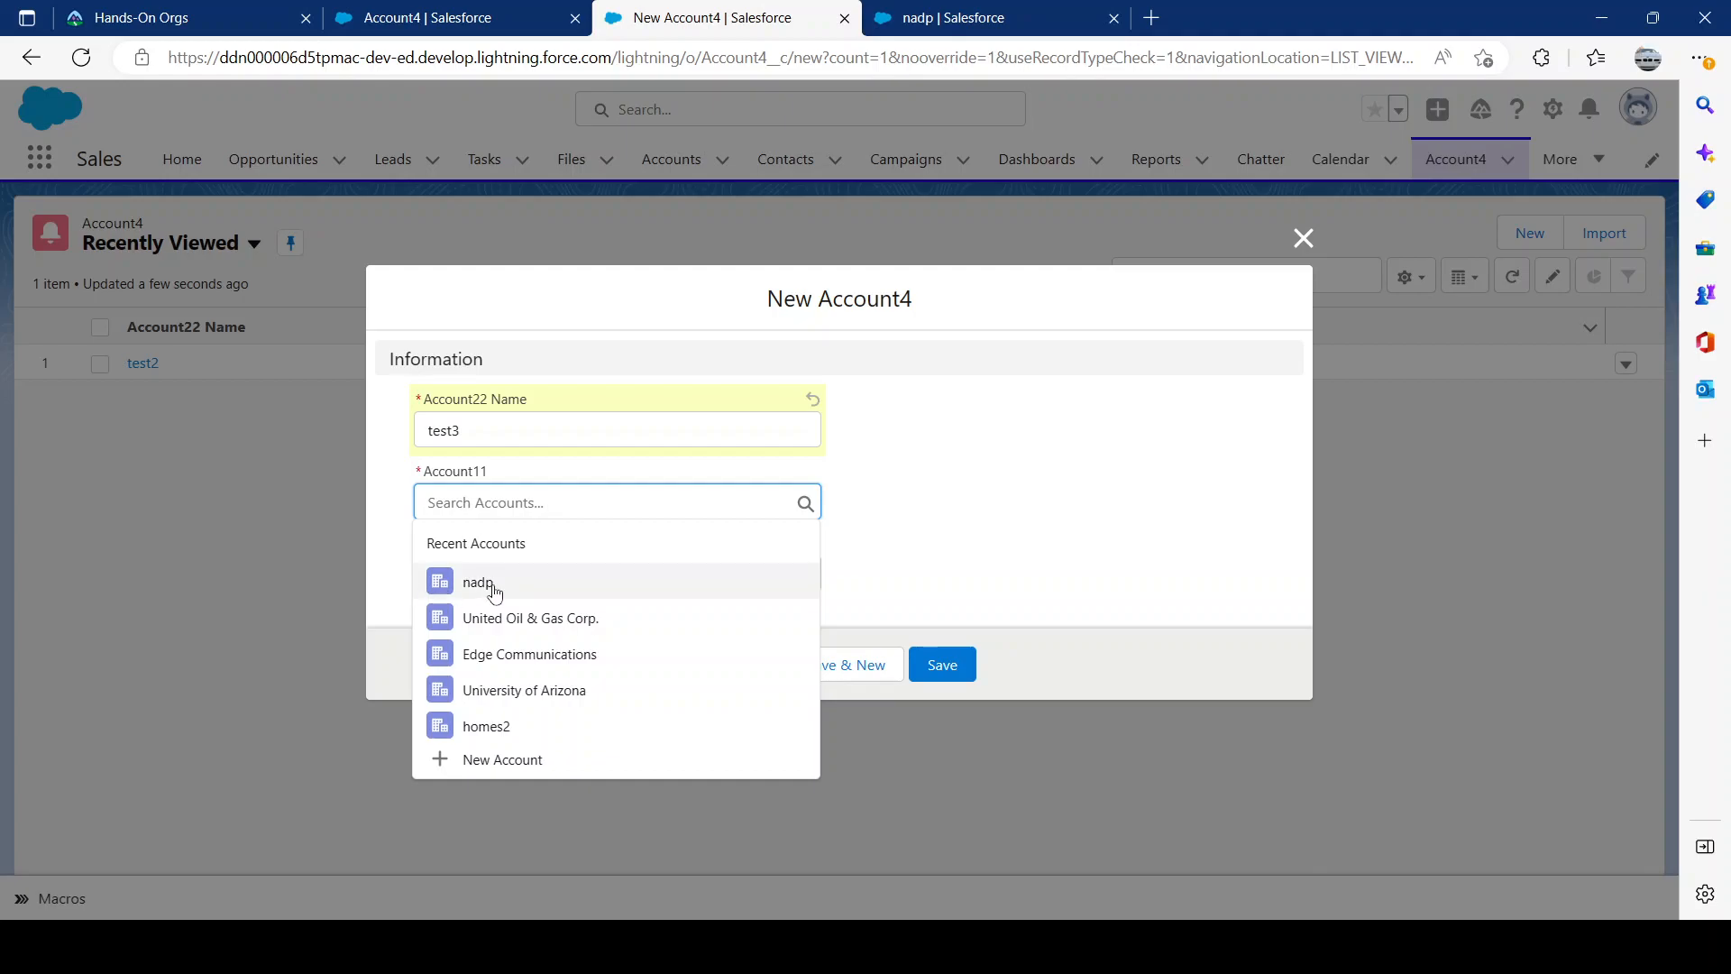
{"action": "left_click", "coordinate": [992, 26]}
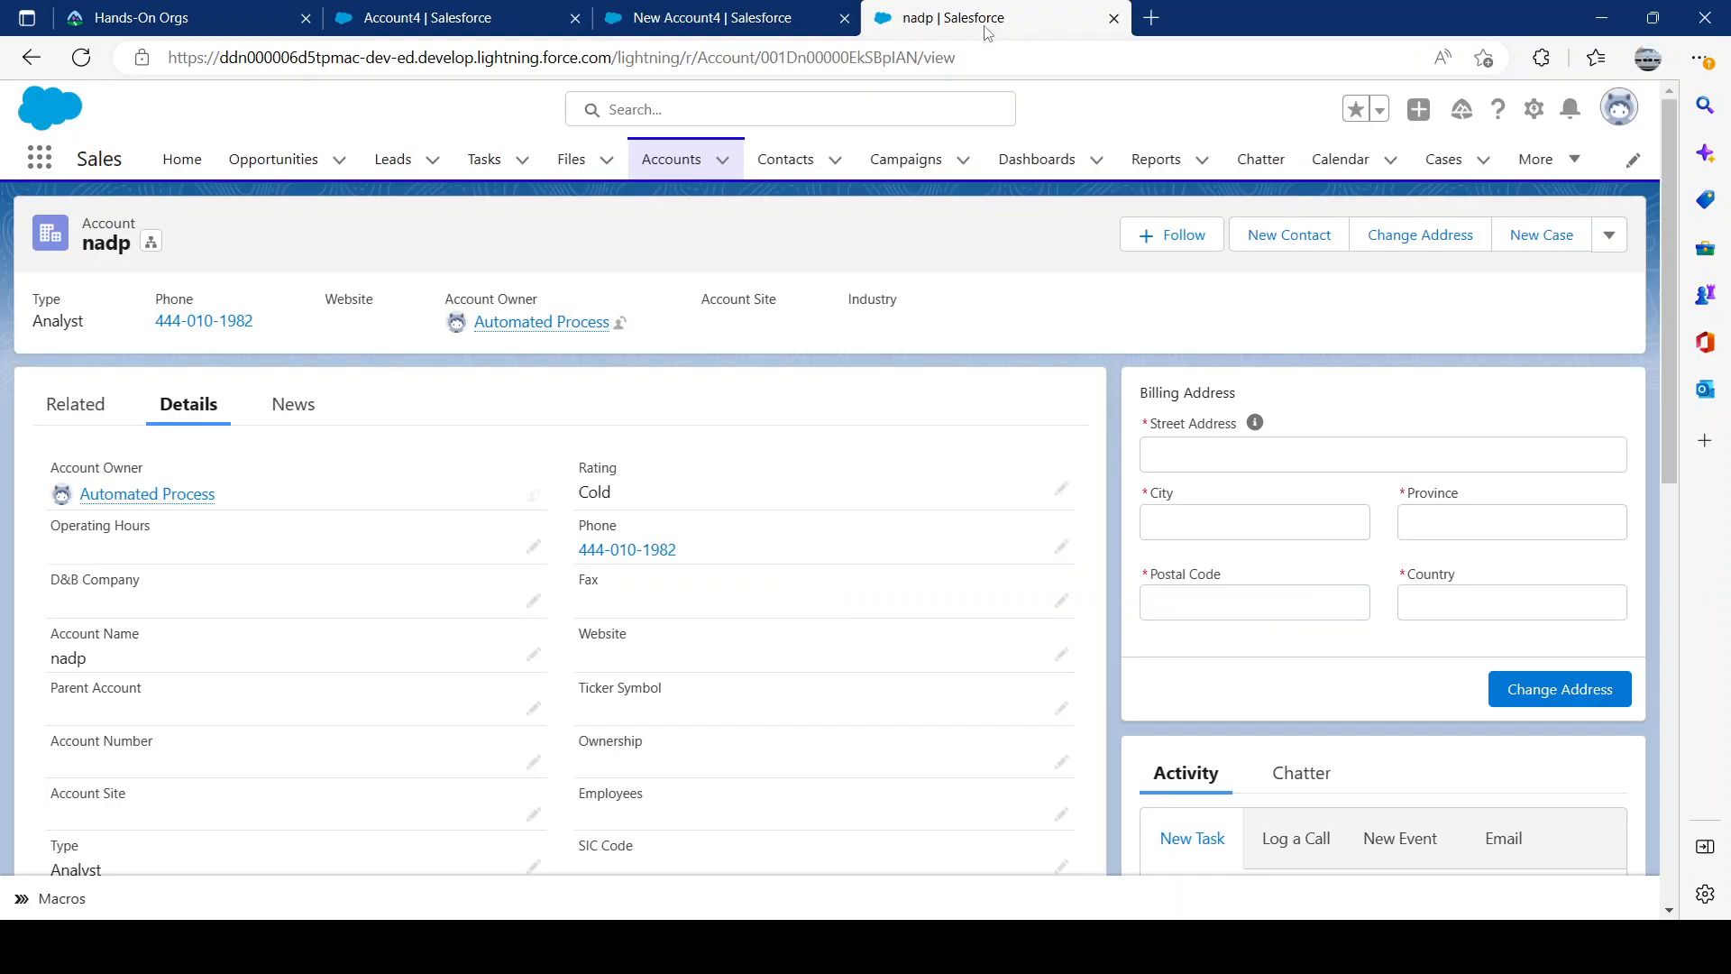
{"action": "left_click", "coordinate": [721, 18]}
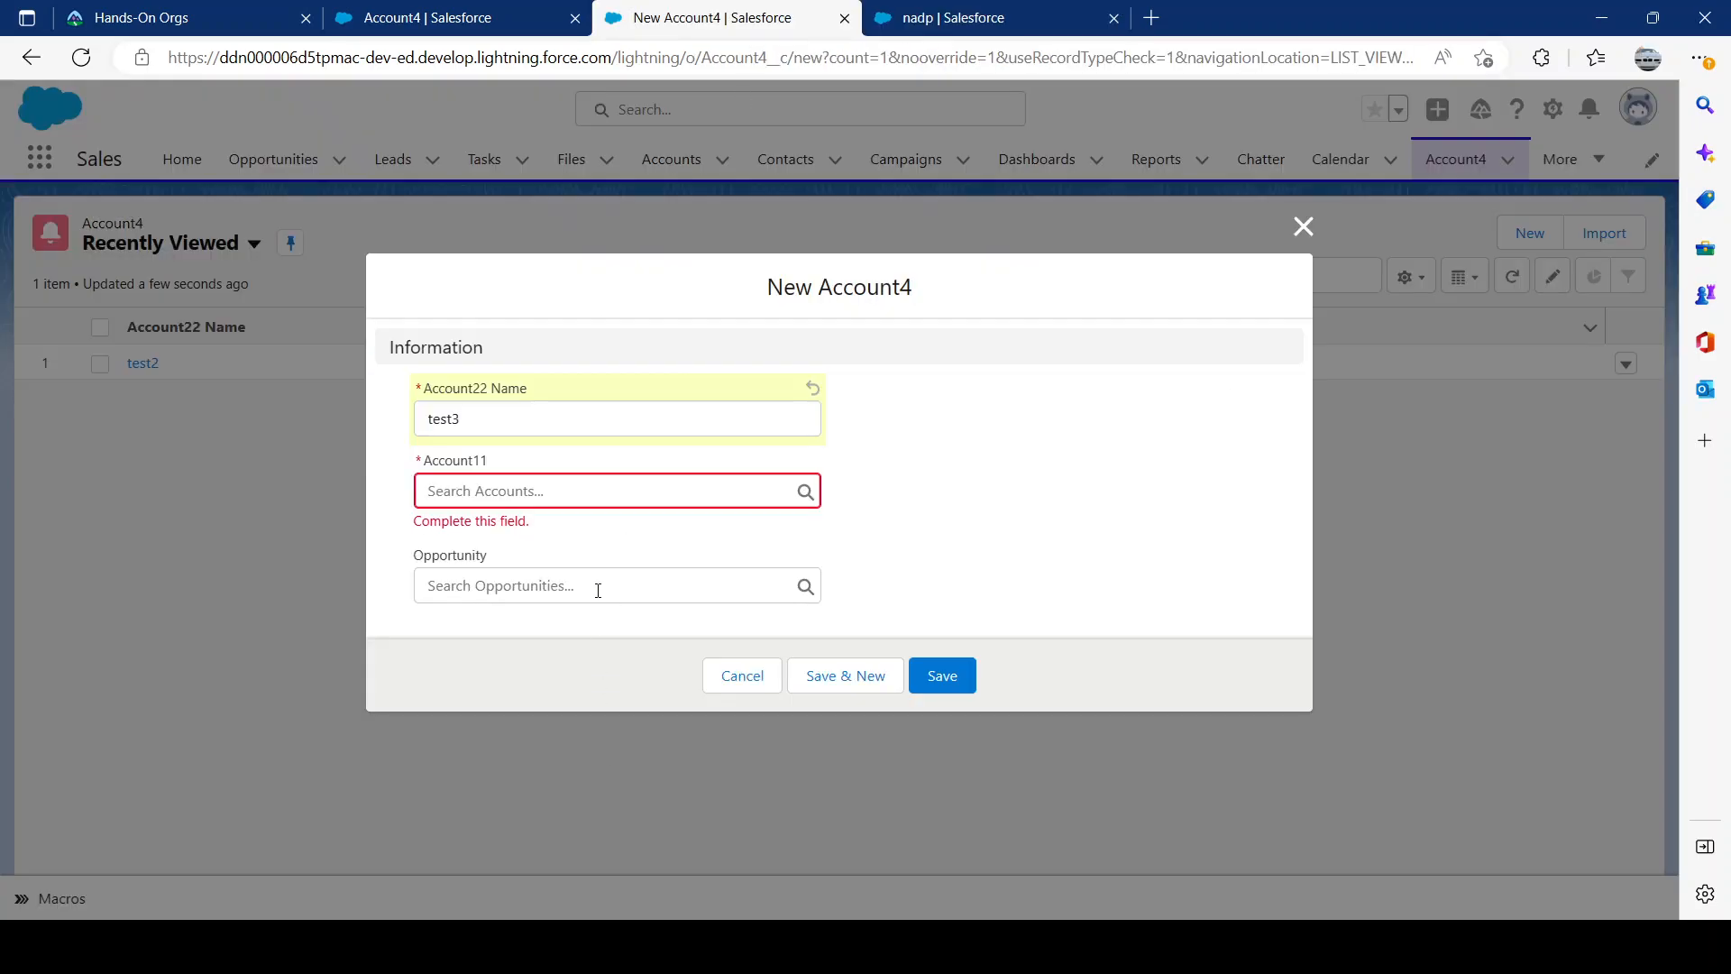
{"action": "left_click", "coordinate": [572, 492]}
{"action": "left_click", "coordinate": [505, 713]}
{"action": "left_click", "coordinate": [609, 581]}
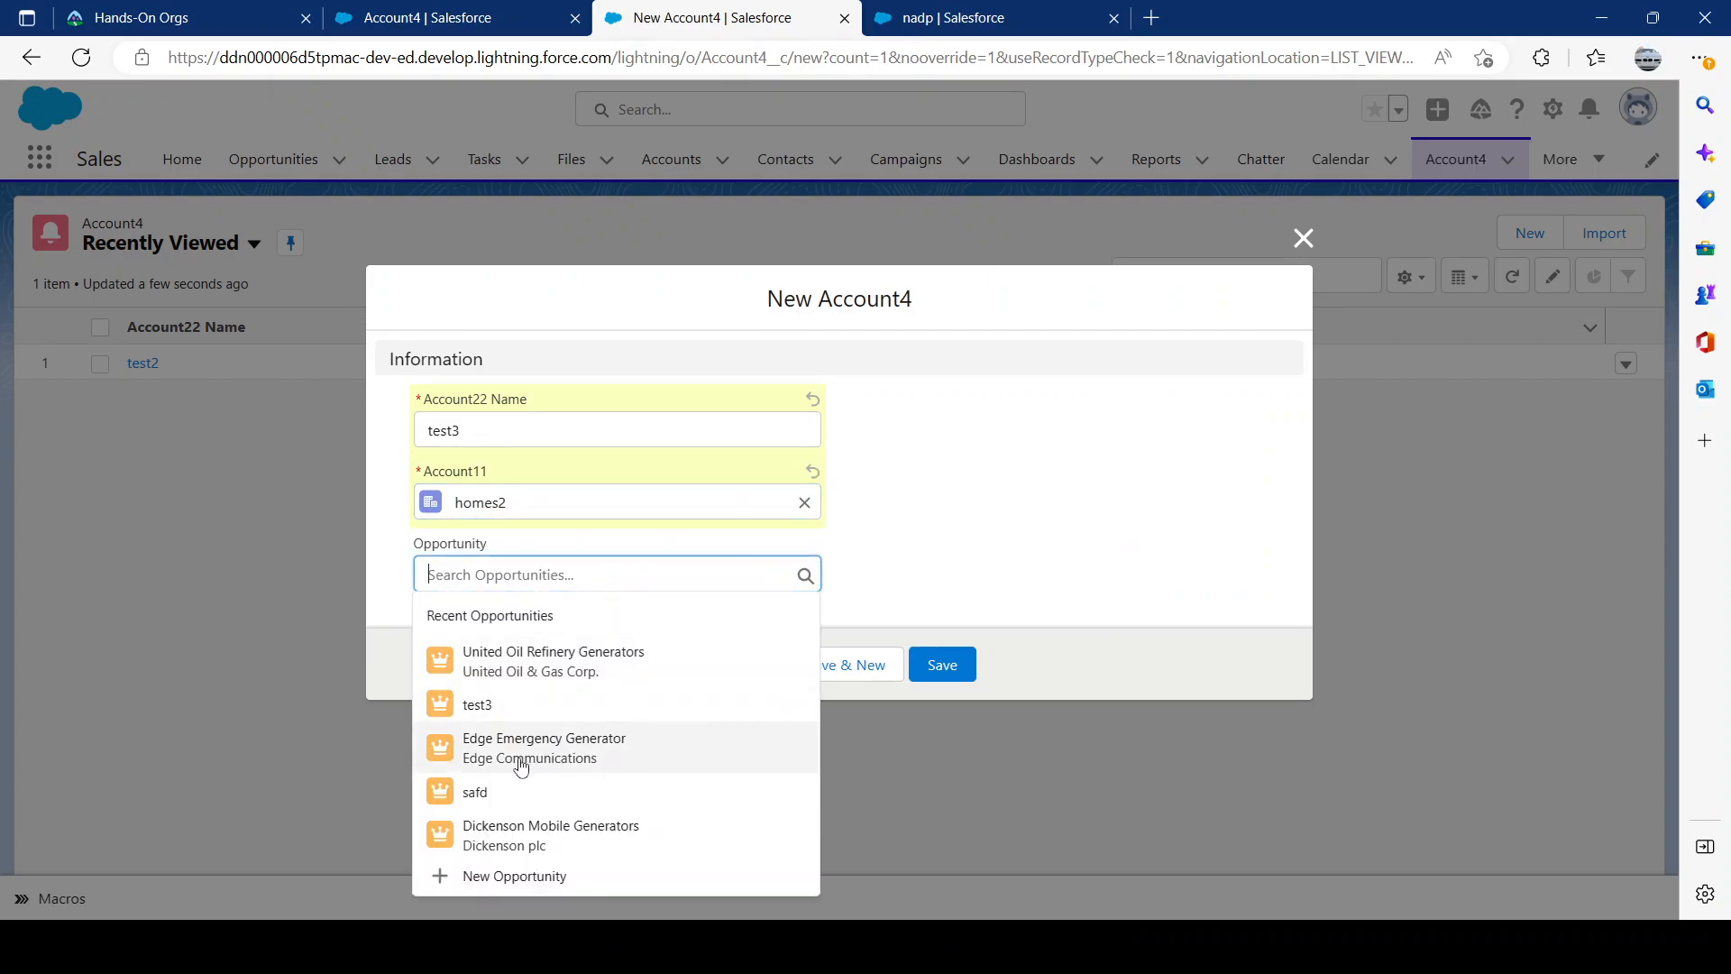
{"action": "left_click", "coordinate": [555, 677]}
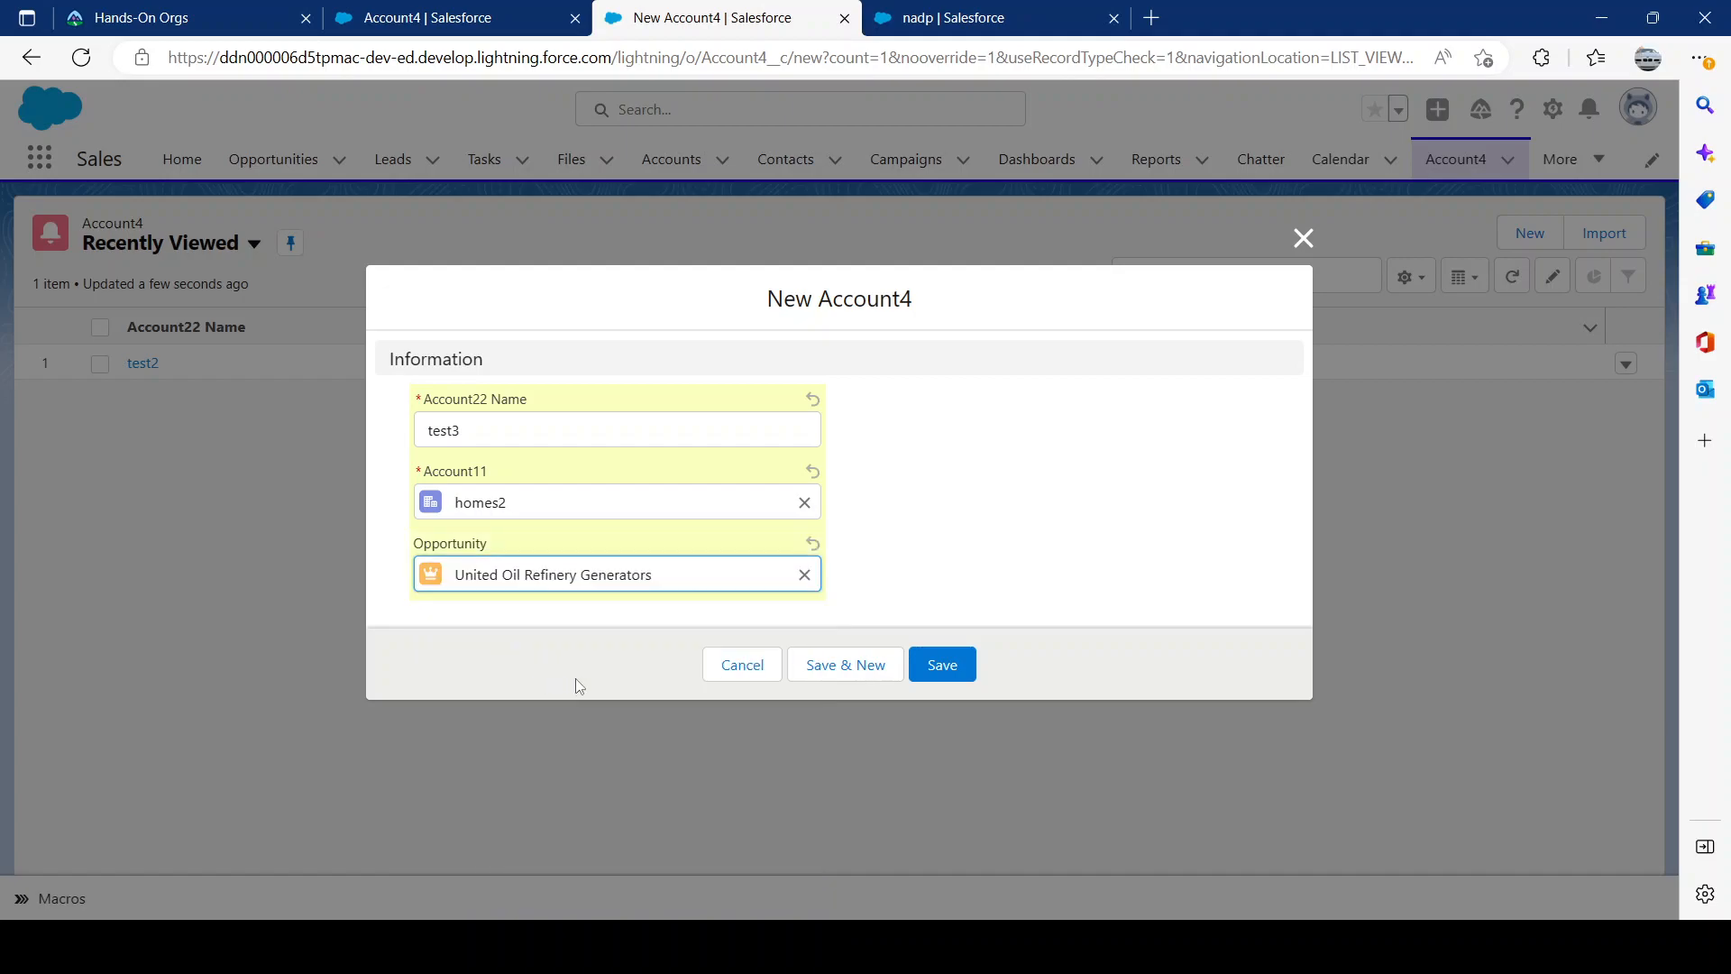
{"action": "left_click", "coordinate": [959, 672]}
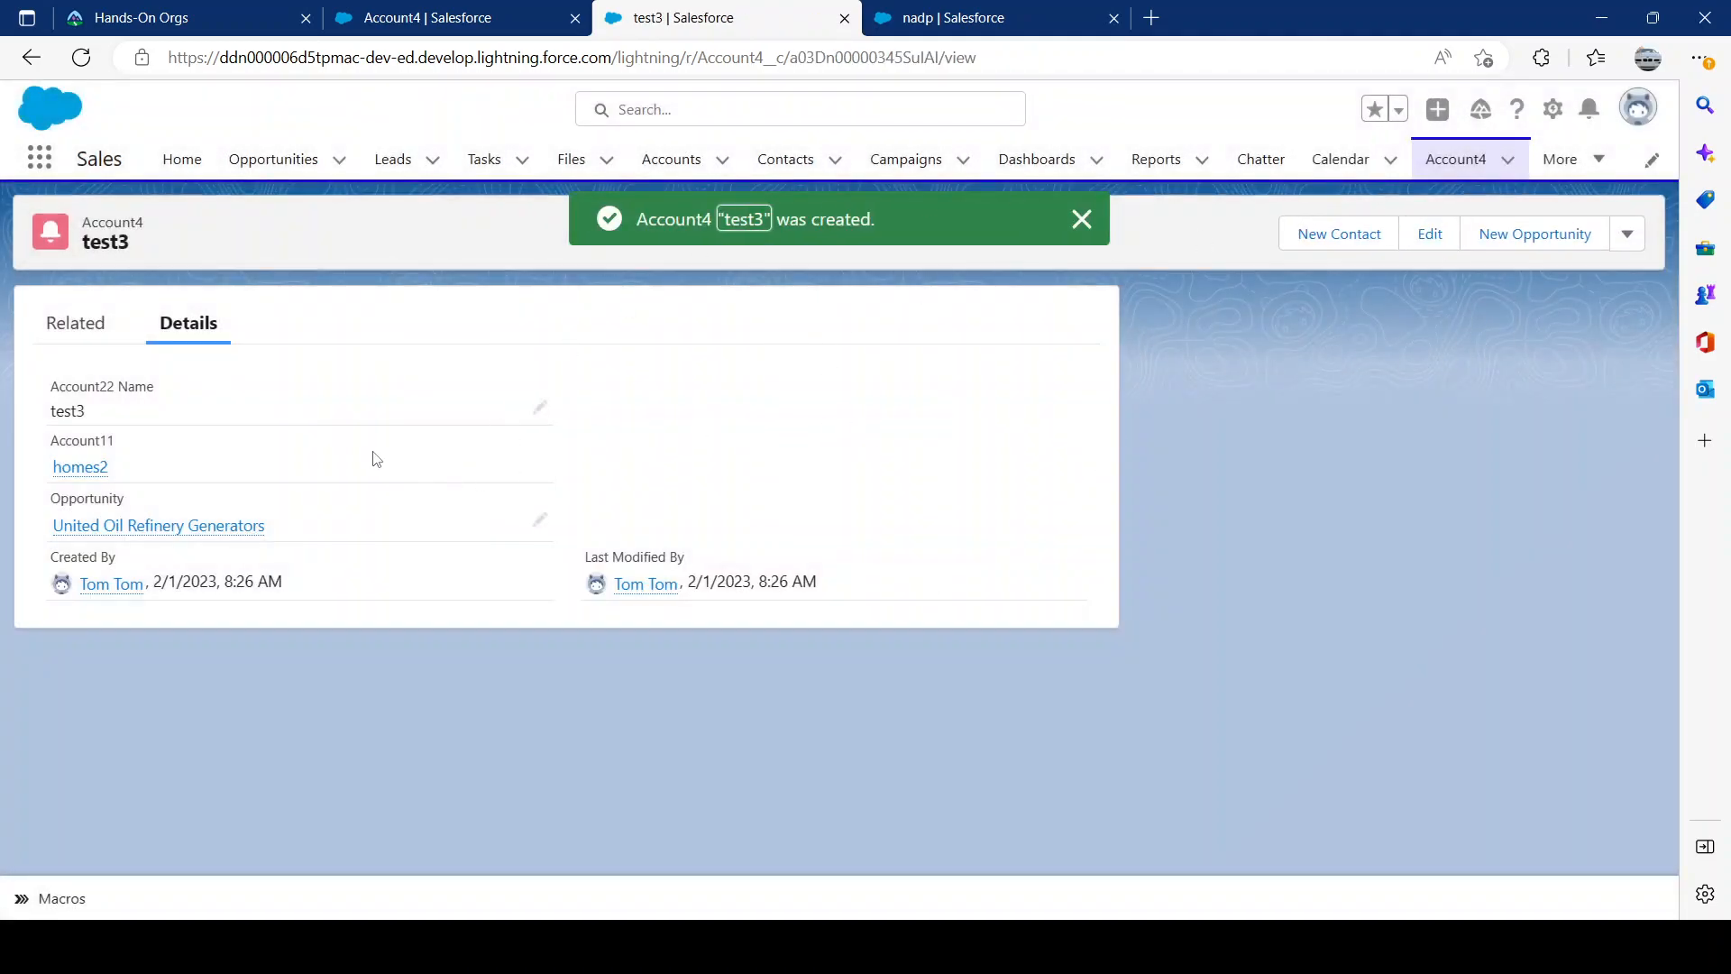
Step: Clear the Opportunity value on the test3 record and save the change
{"action": "left_click", "coordinate": [539, 408]}
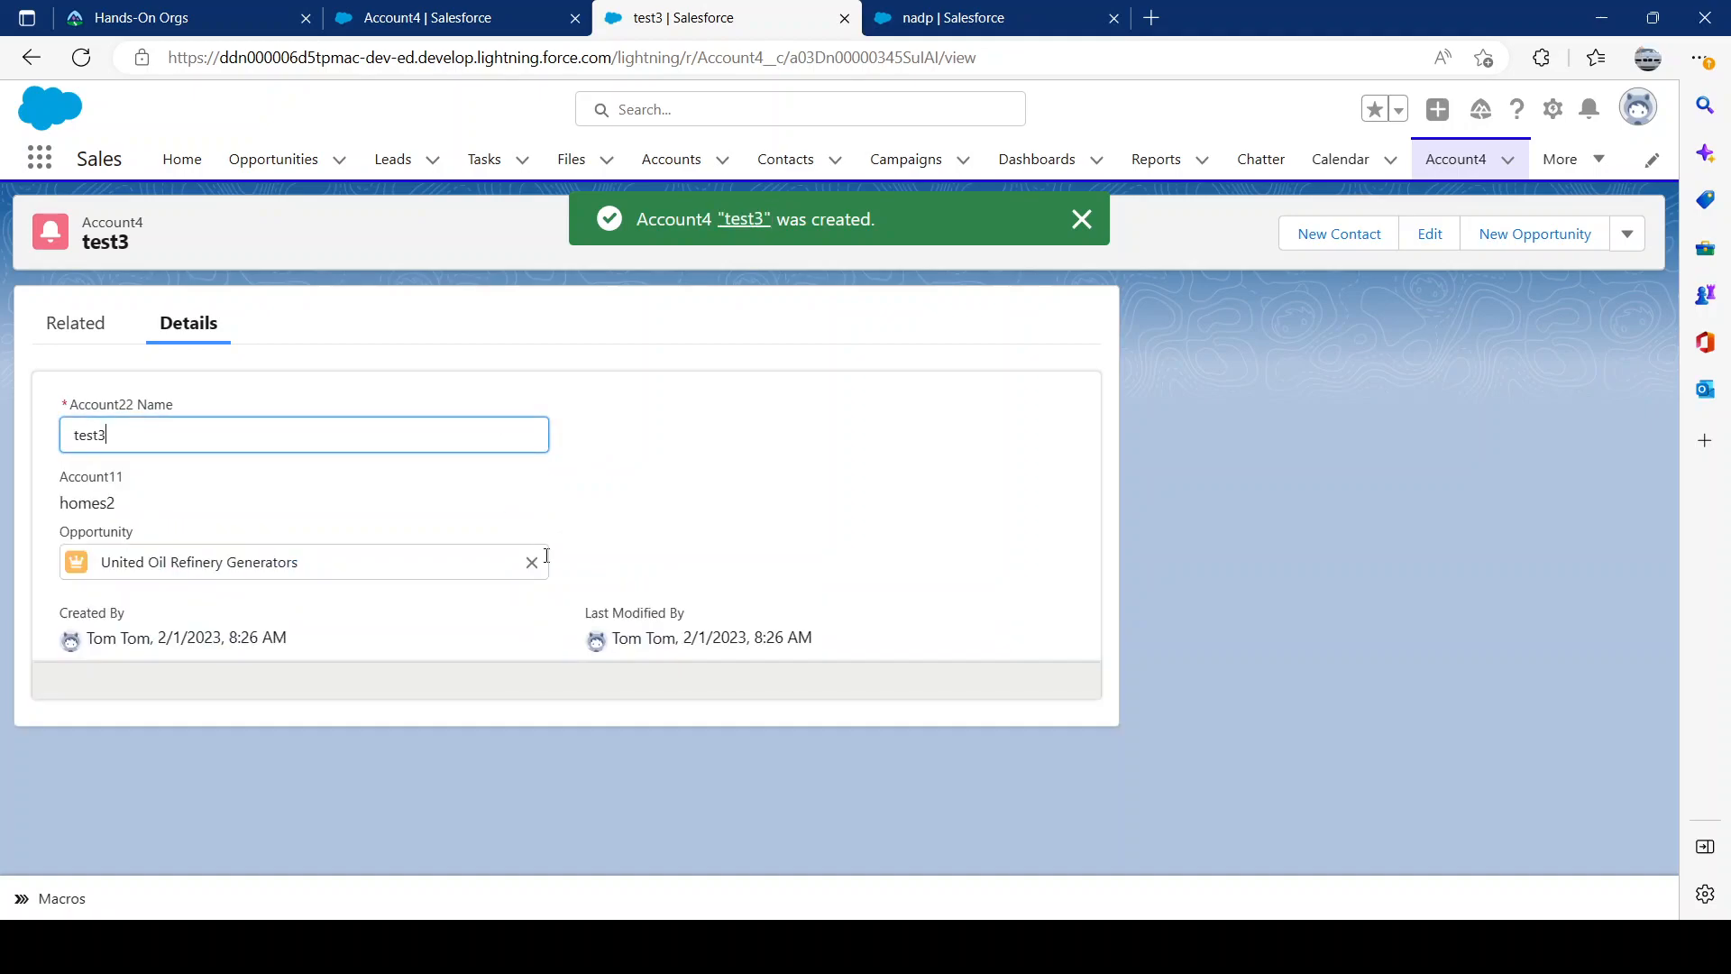
{"action": "left_click", "coordinate": [532, 562]}
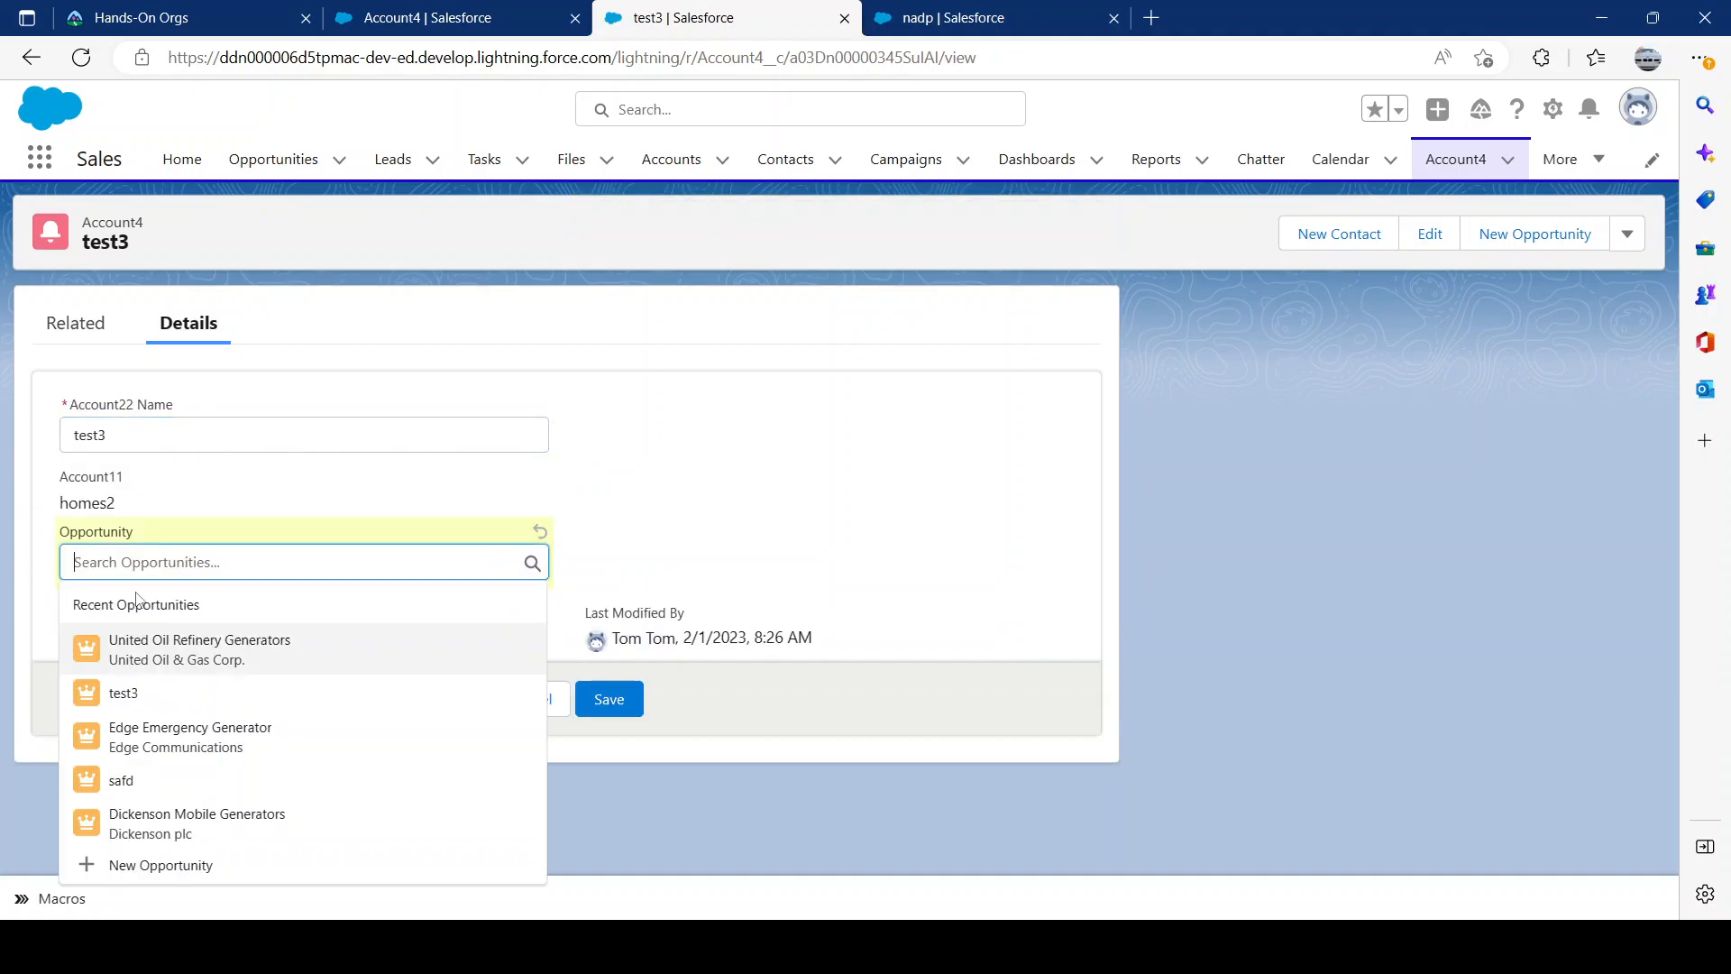
{"action": "left_click", "coordinate": [618, 700]}
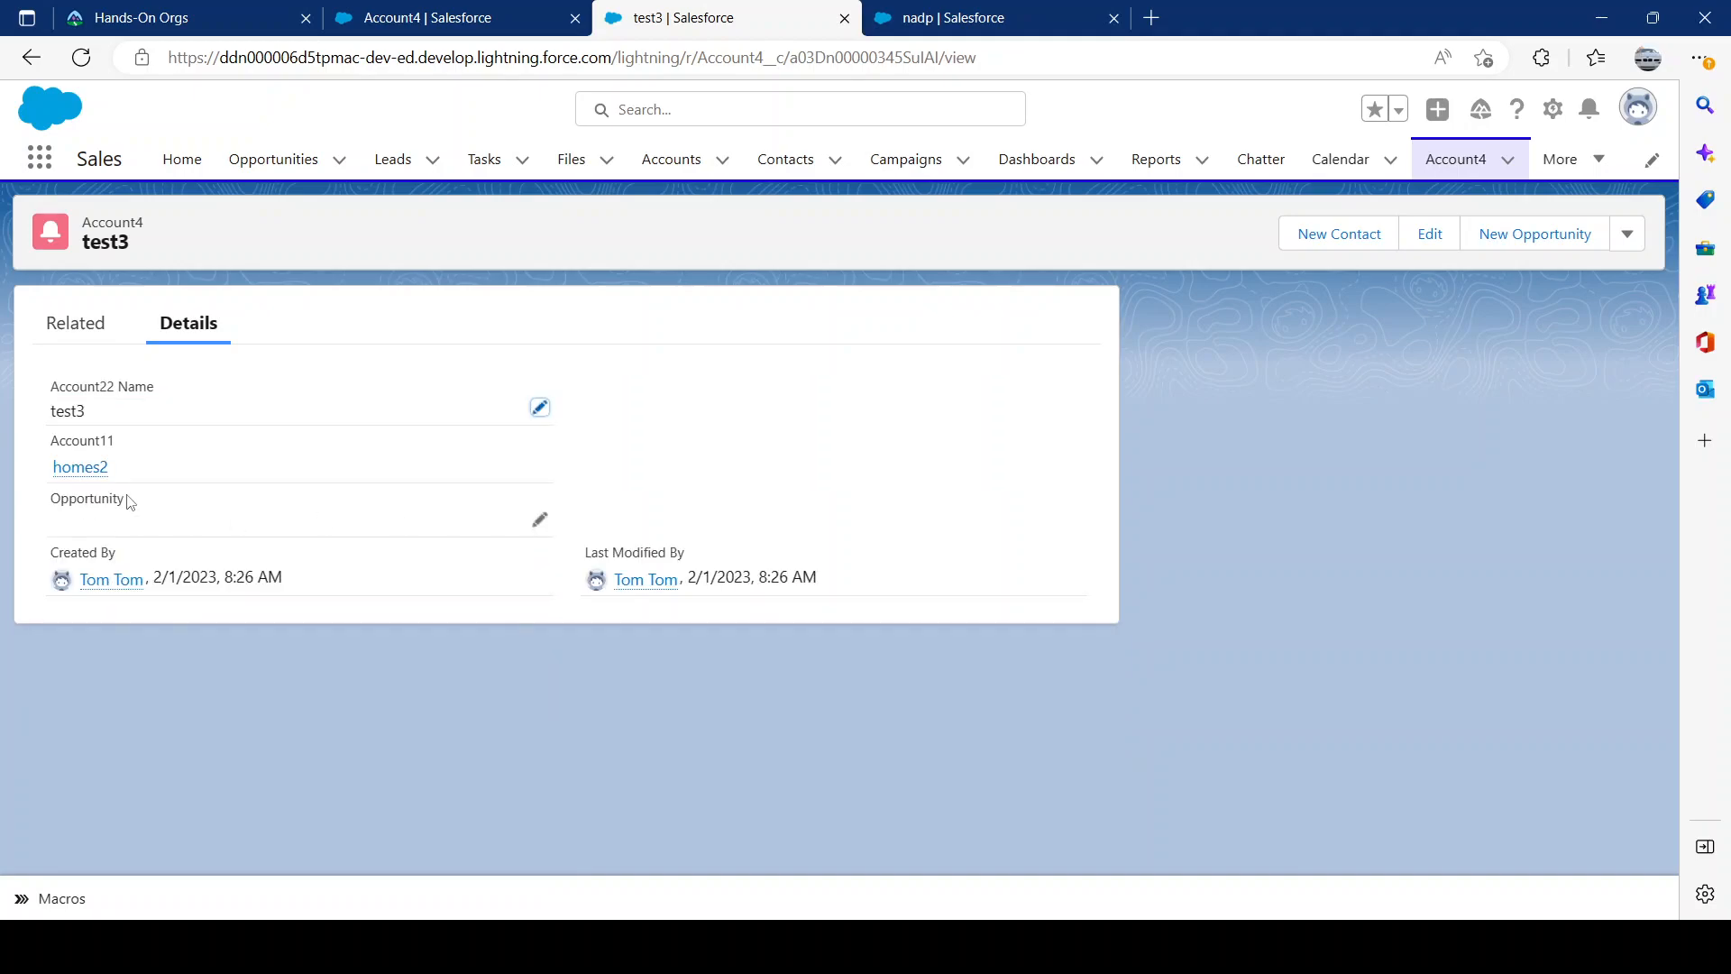
Step: Set the Opportunity of the test3 record to Edge Emergency Generator and save it
{"action": "left_click", "coordinate": [539, 522]}
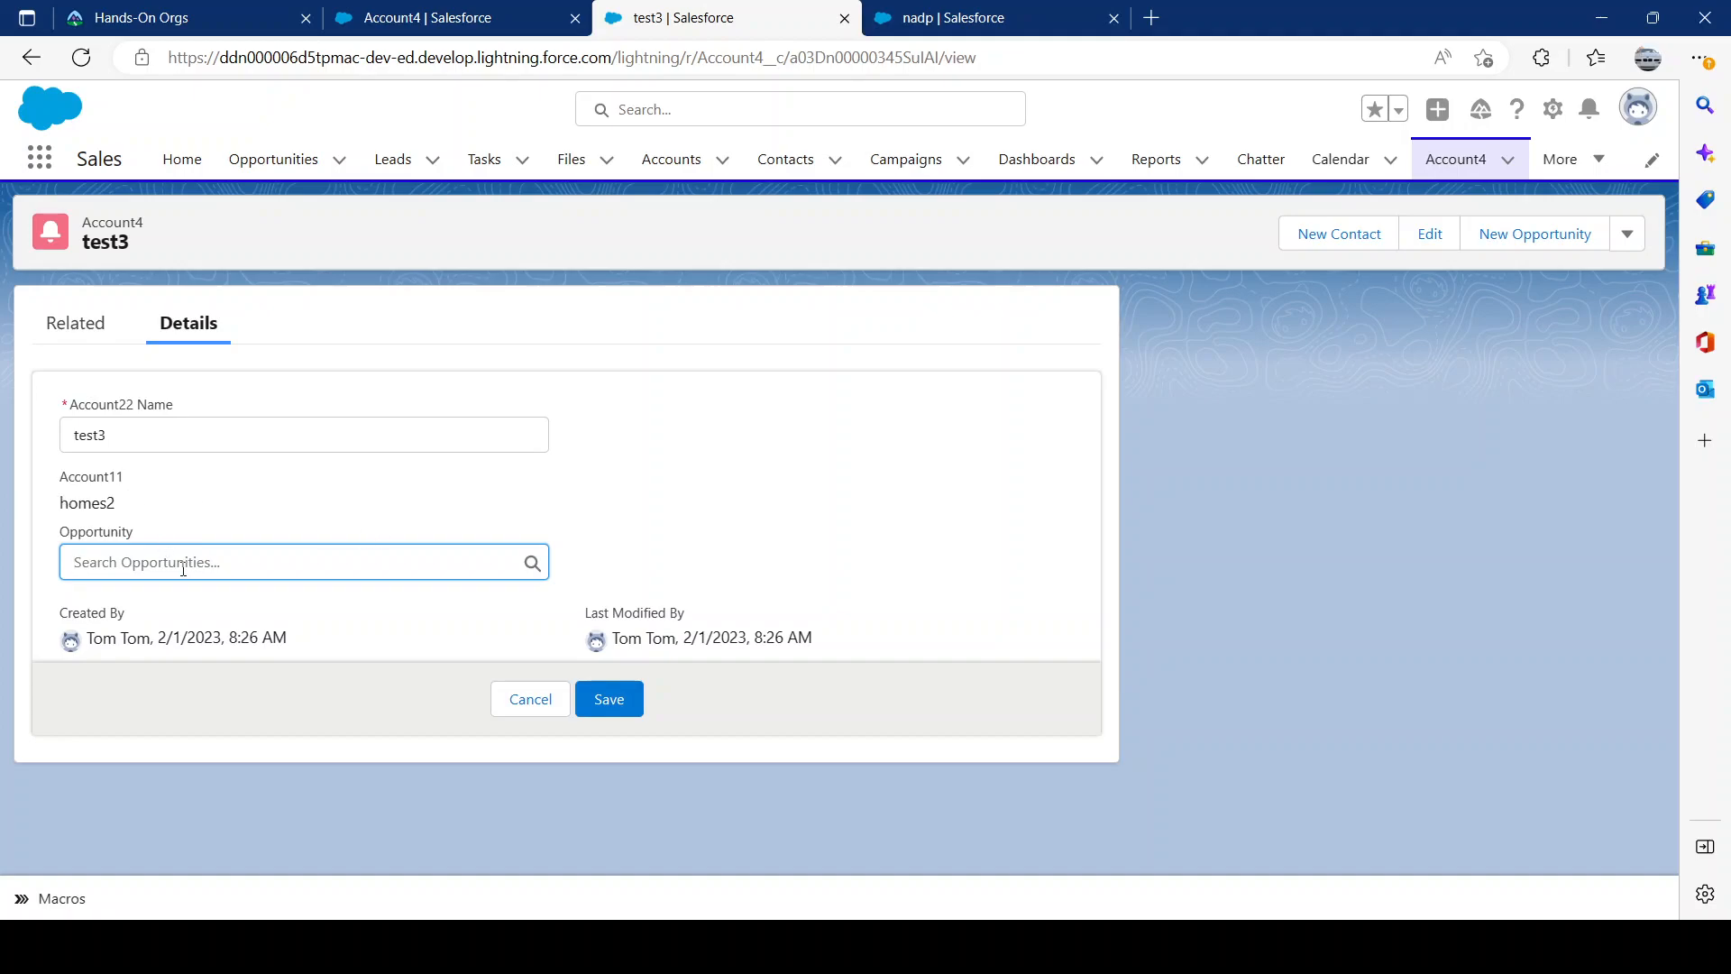
{"action": "left_click", "coordinate": [240, 732]}
{"action": "left_click", "coordinate": [590, 705]}
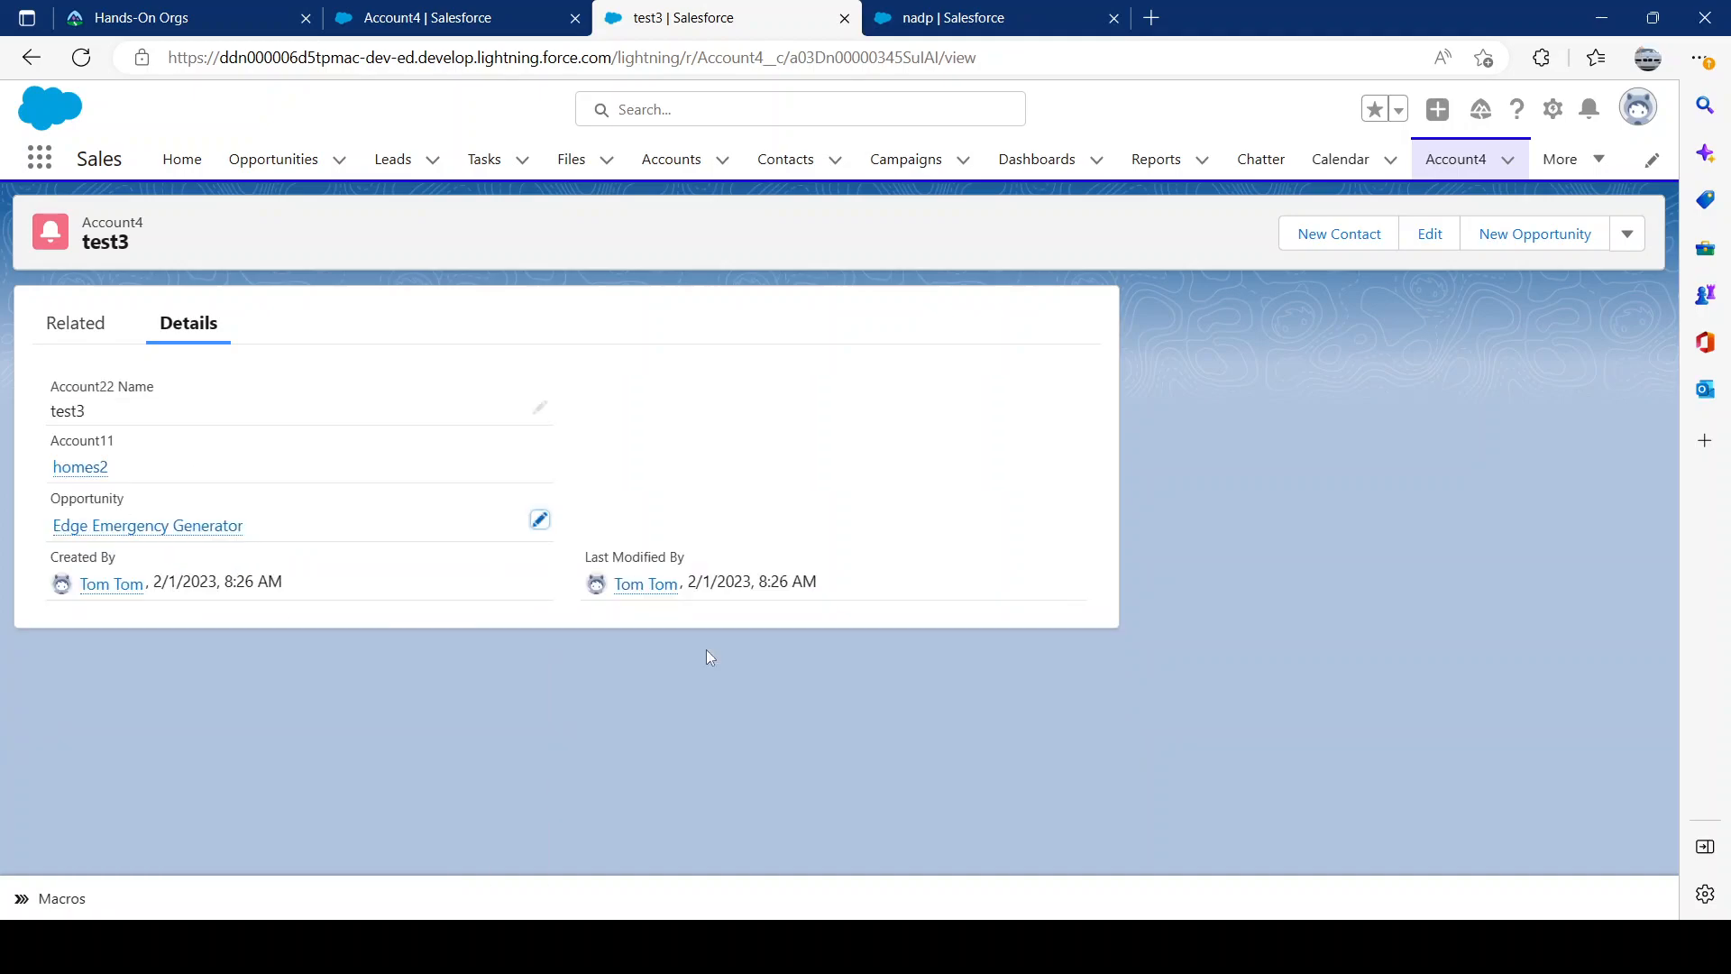
Step: Show the All Opportunities list view and search it for home
{"action": "left_click", "coordinate": [1457, 177]}
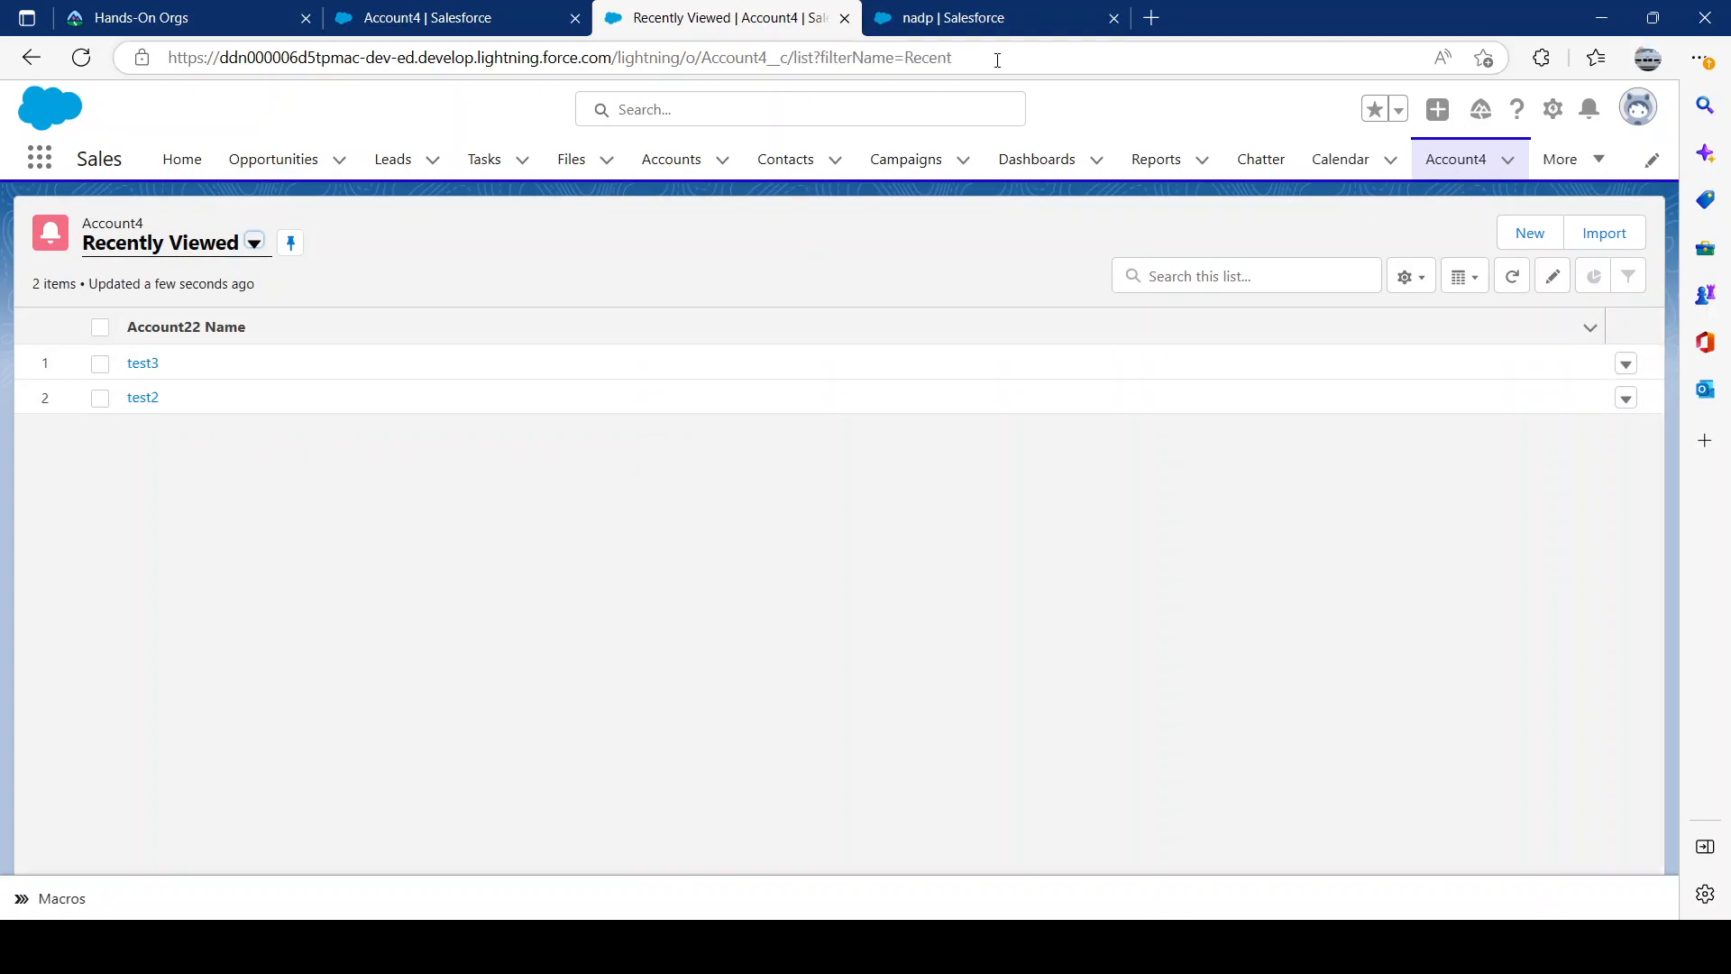
{"action": "left_click", "coordinate": [955, 19]}
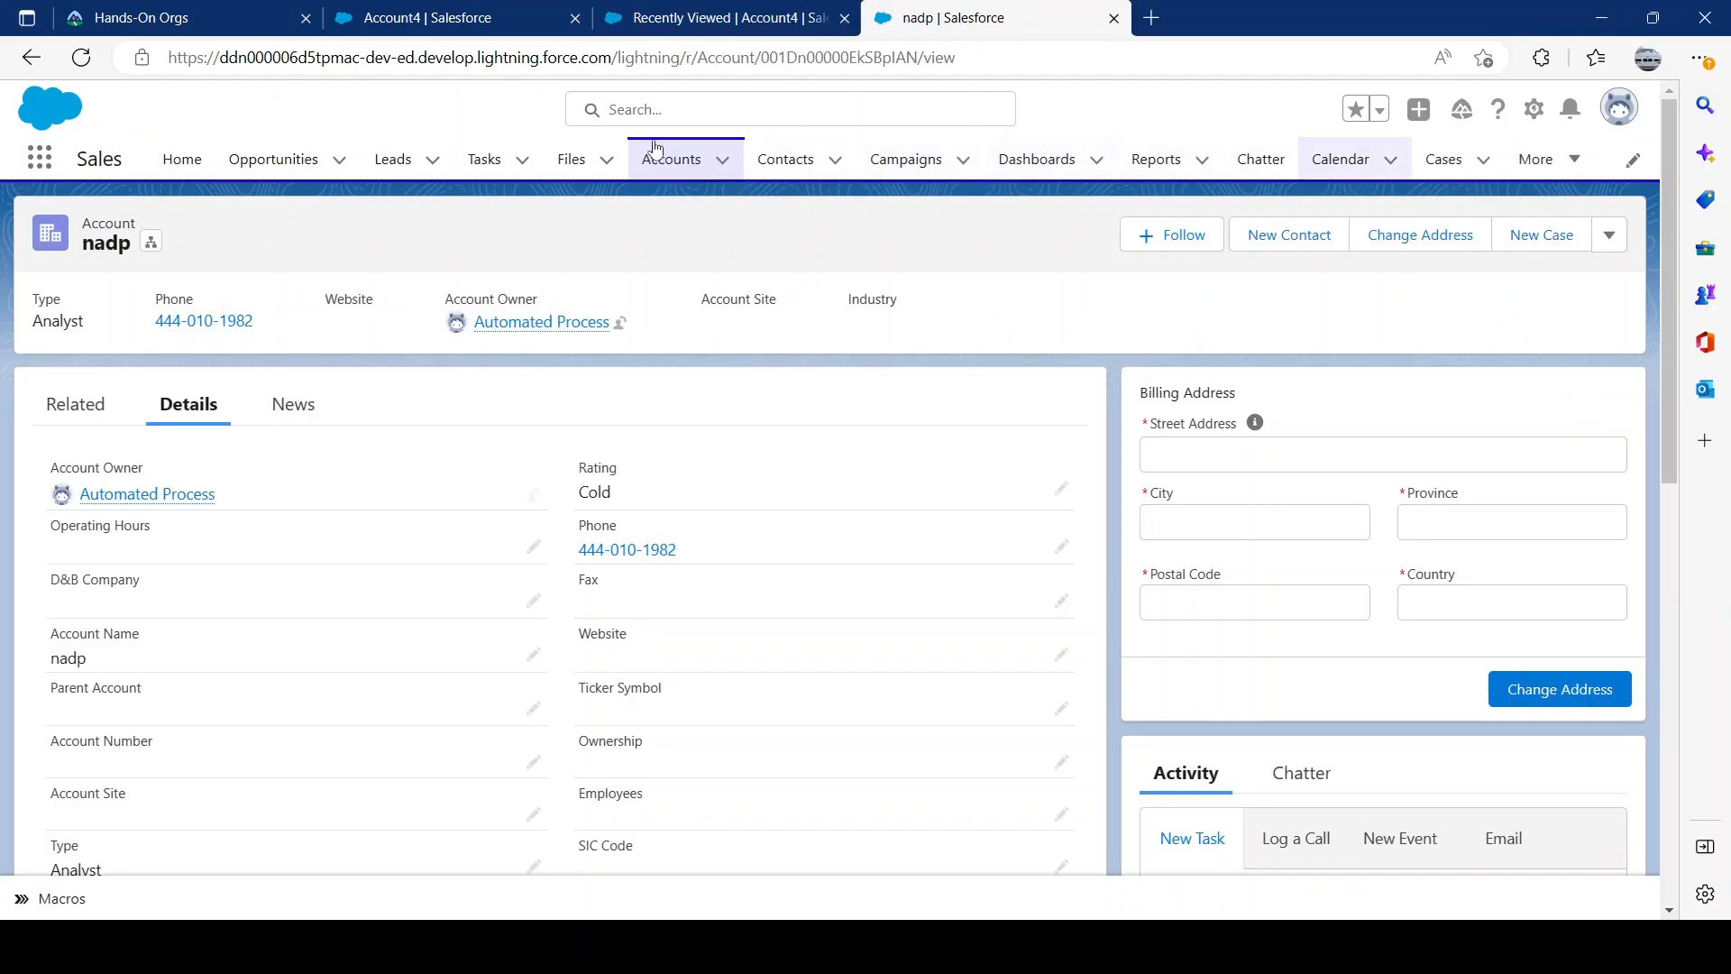
{"action": "left_click", "coordinate": [270, 160]}
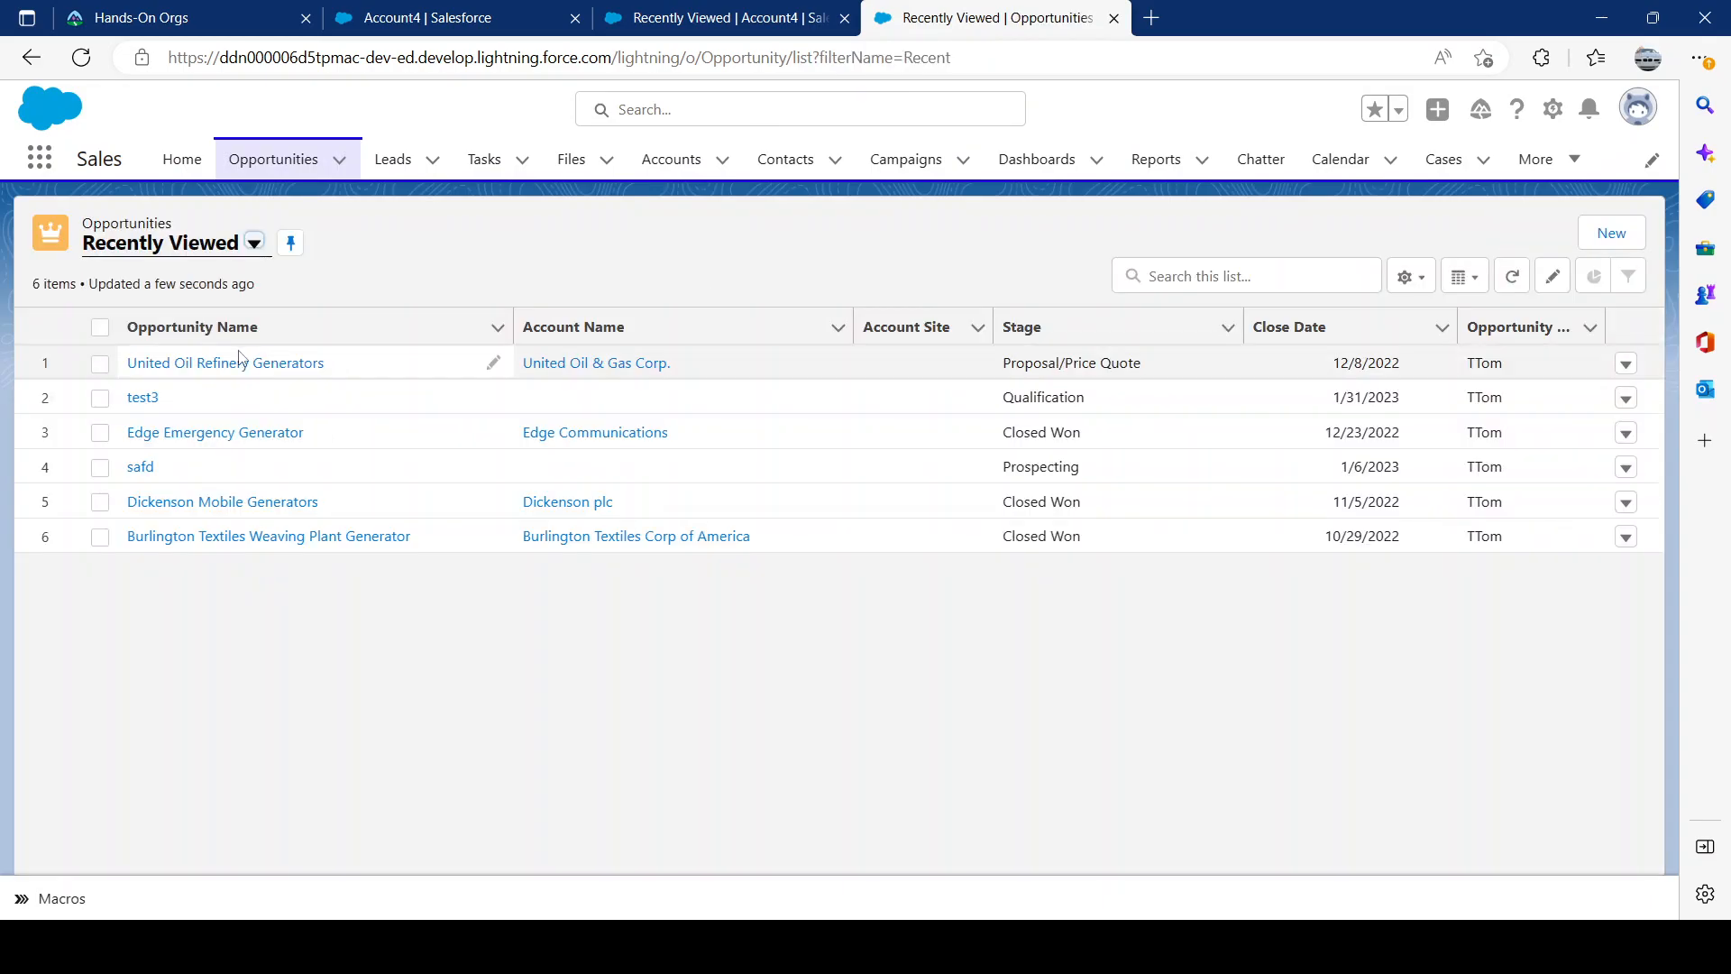
{"action": "left_click", "coordinate": [194, 255]}
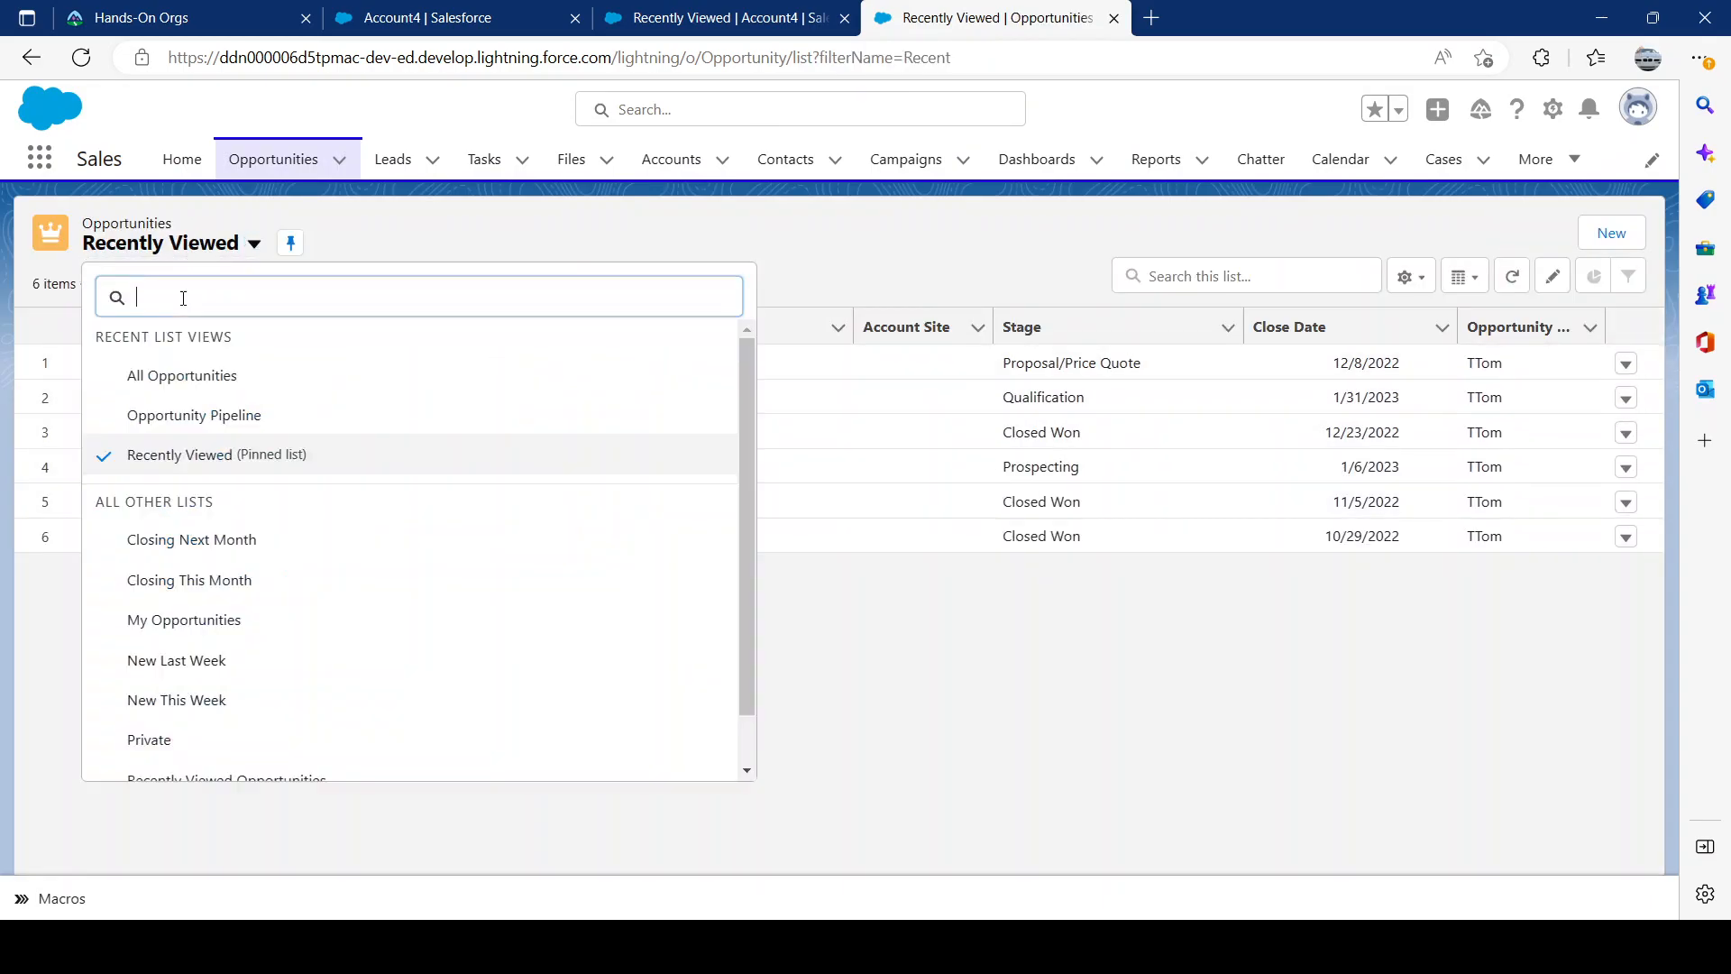
{"action": "left_click", "coordinate": [181, 370]}
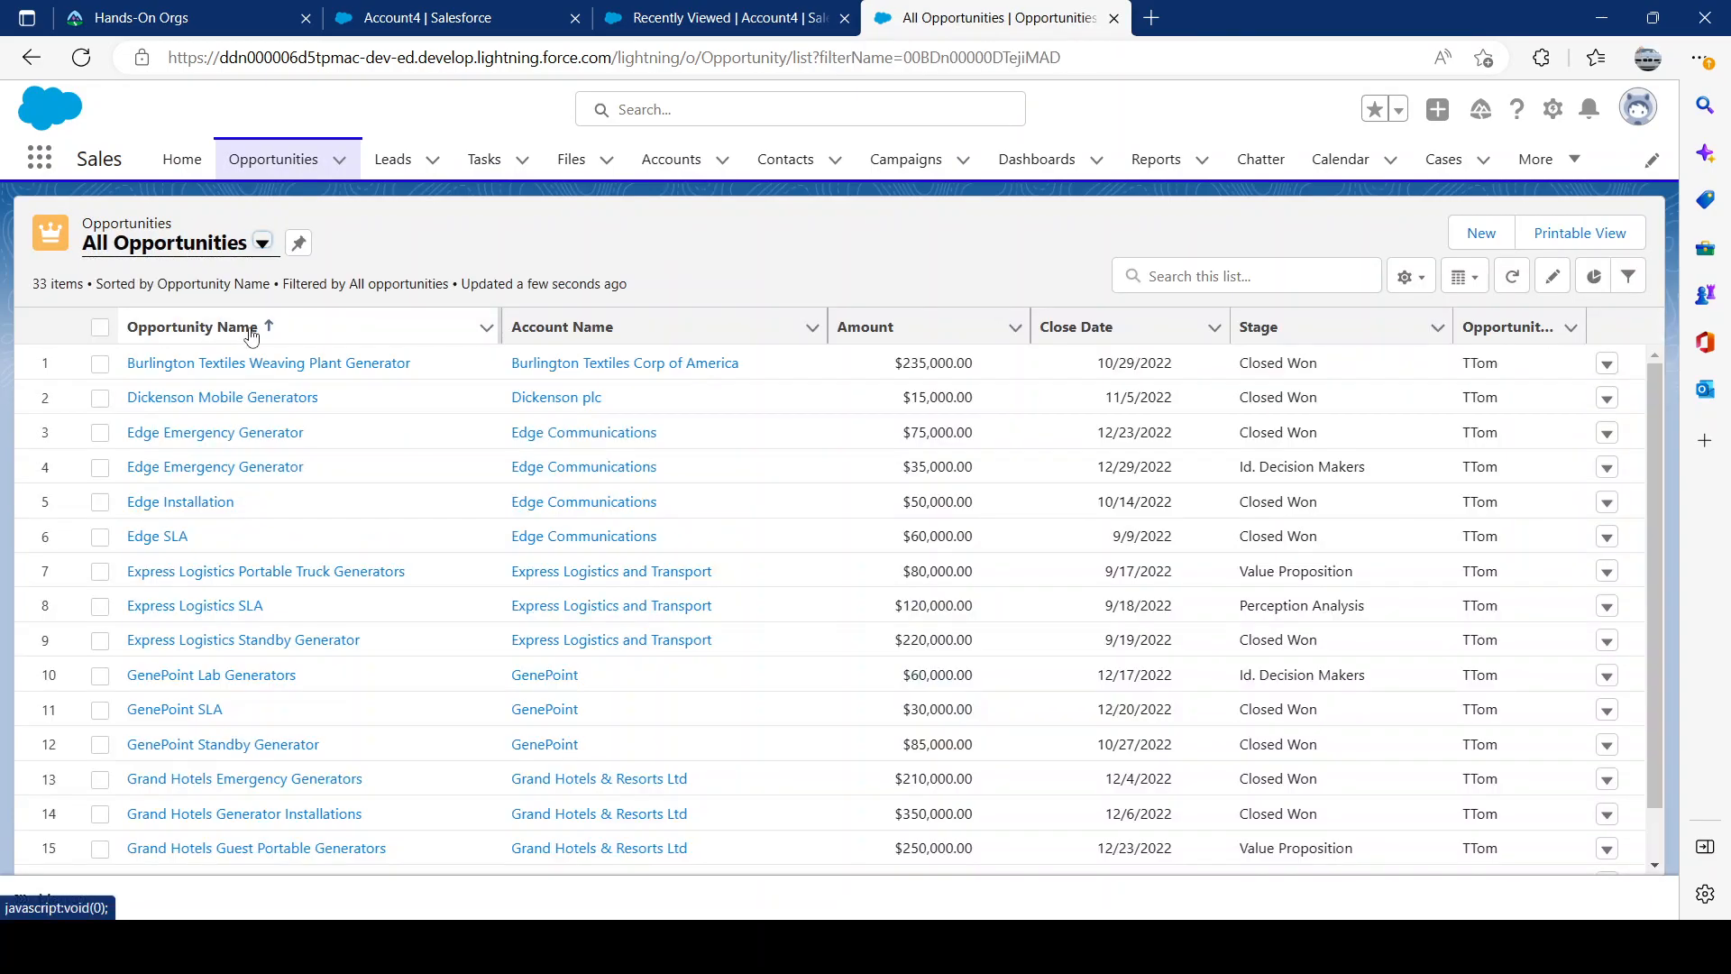
{"action": "key", "text": "ctrl+f"}
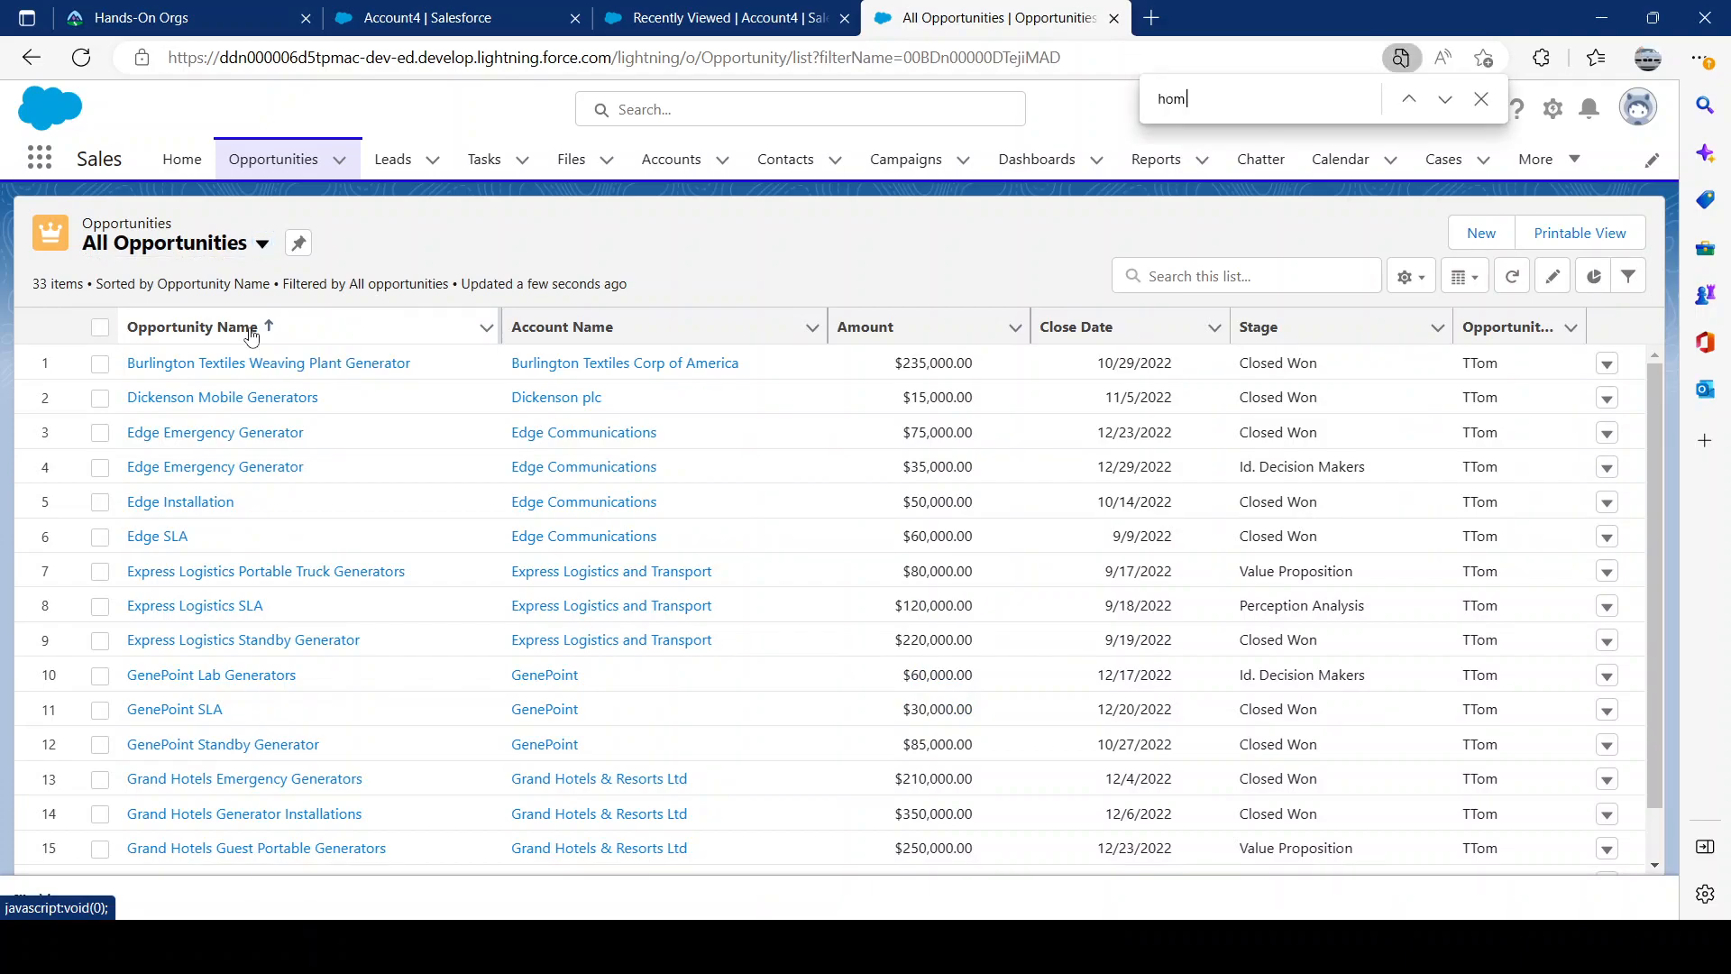
{"action": "left_click", "coordinate": [1232, 277]}
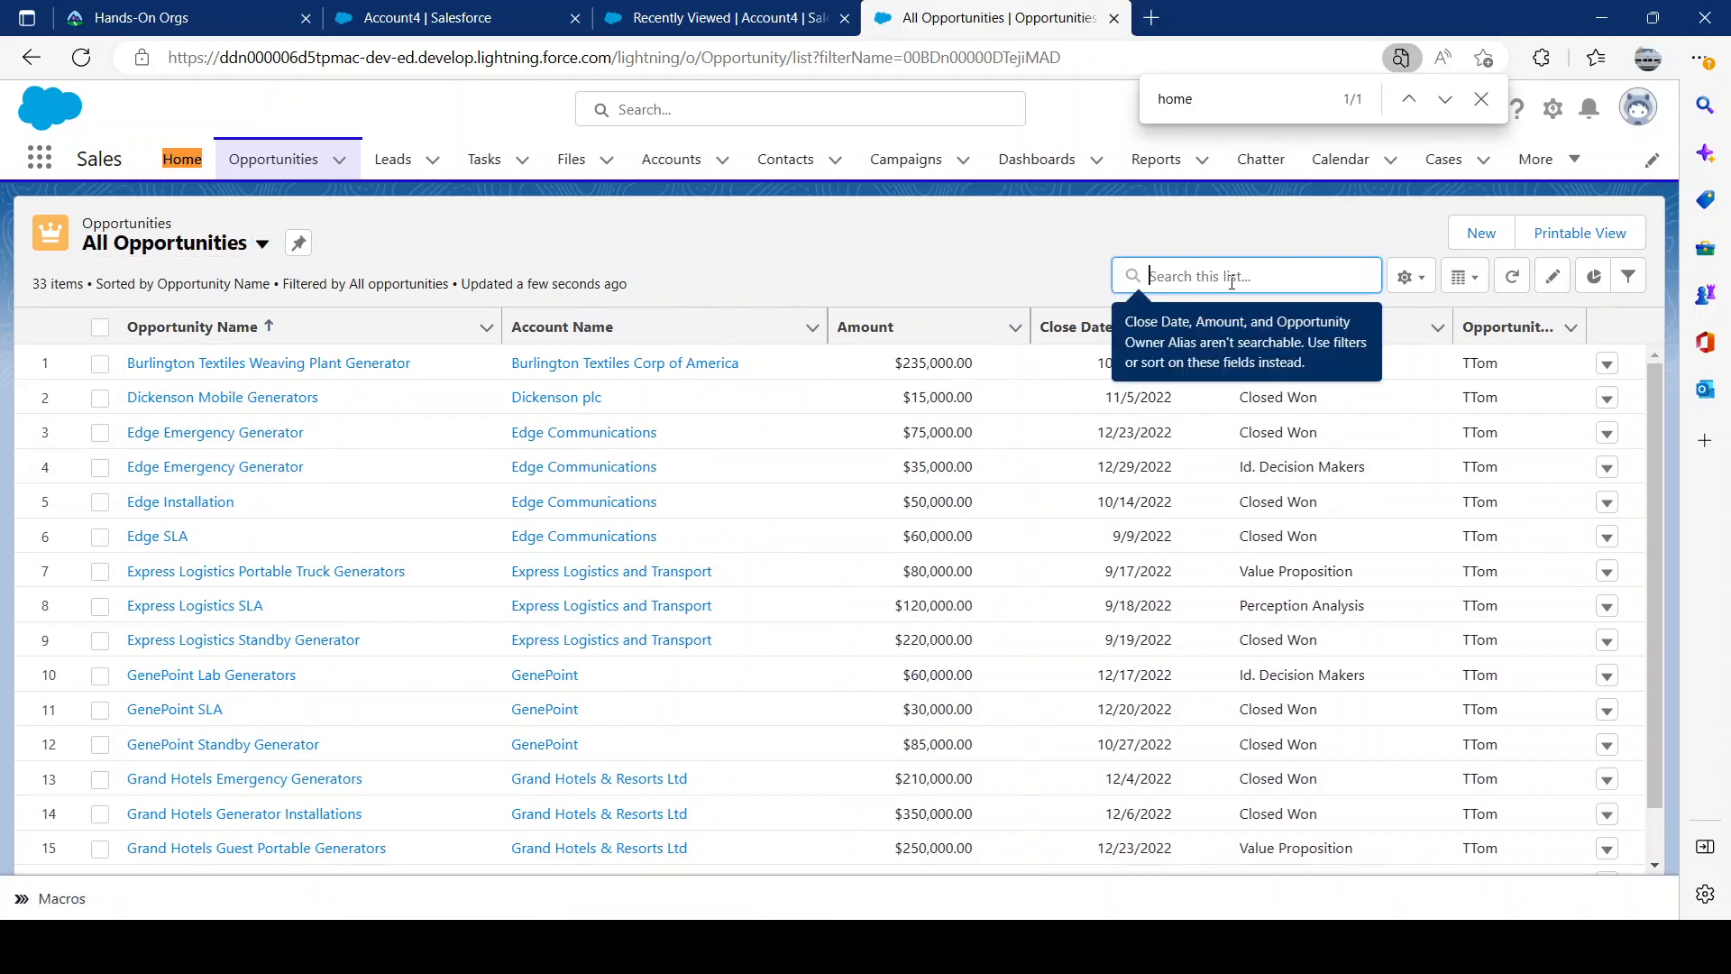
{"action": "type", "text": "home"}
{"action": "key", "text": "Return"}
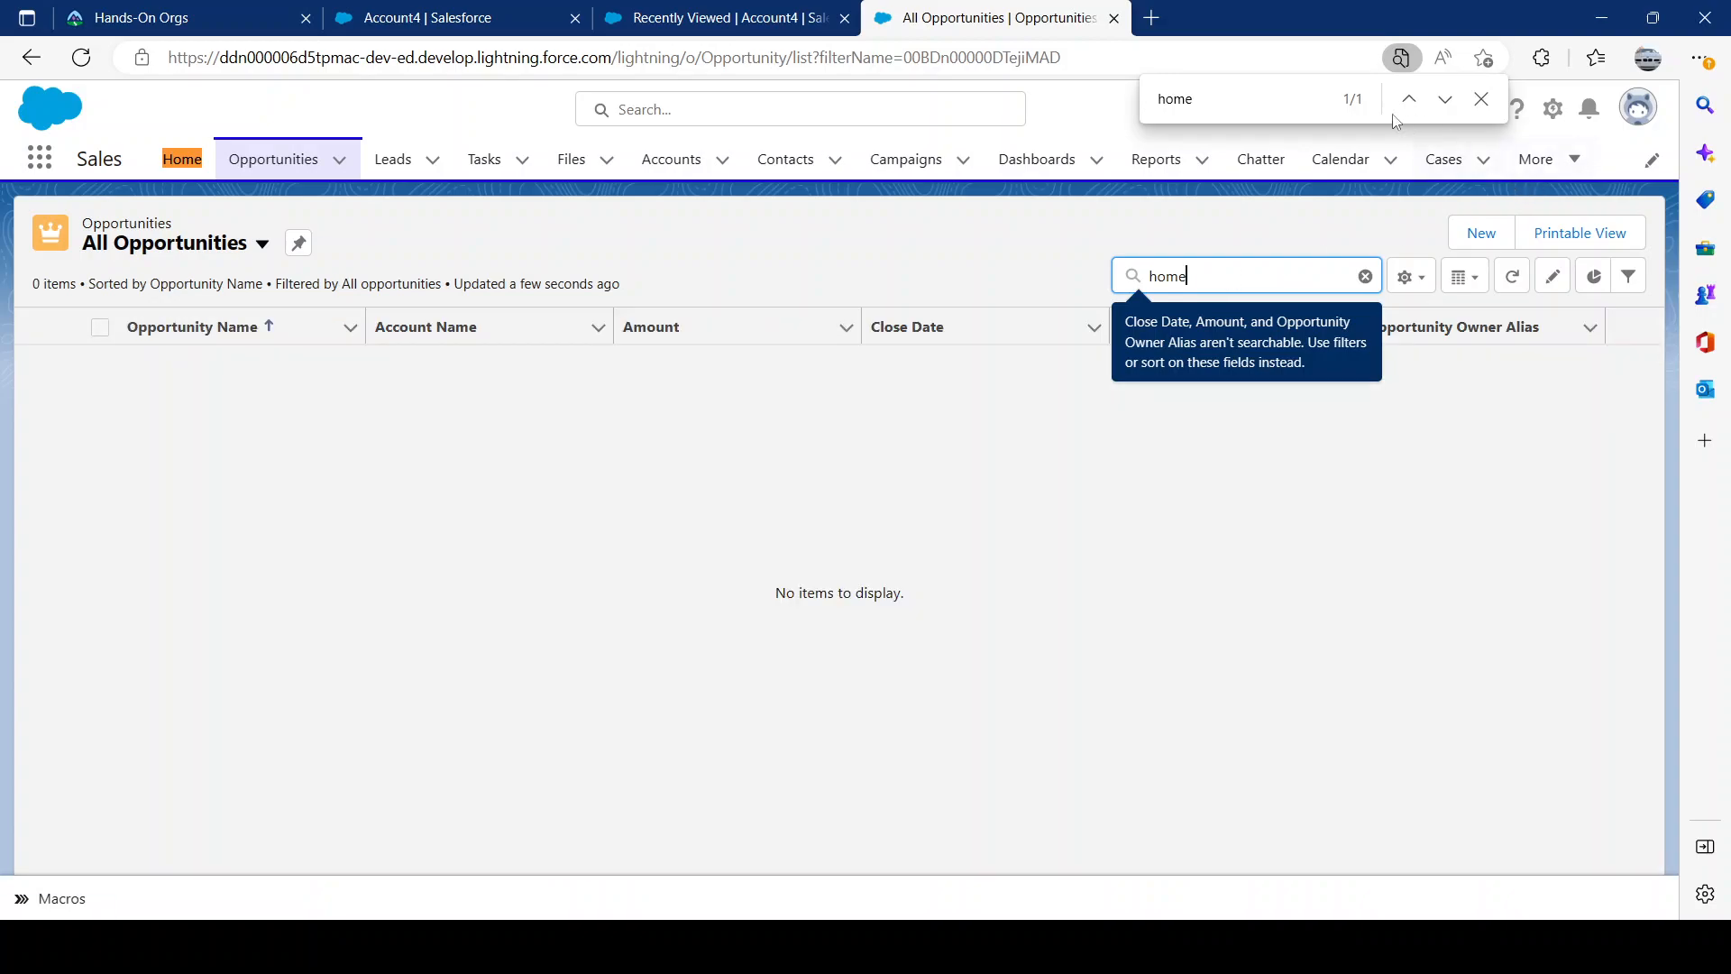
{"action": "left_click", "coordinate": [1478, 102]}
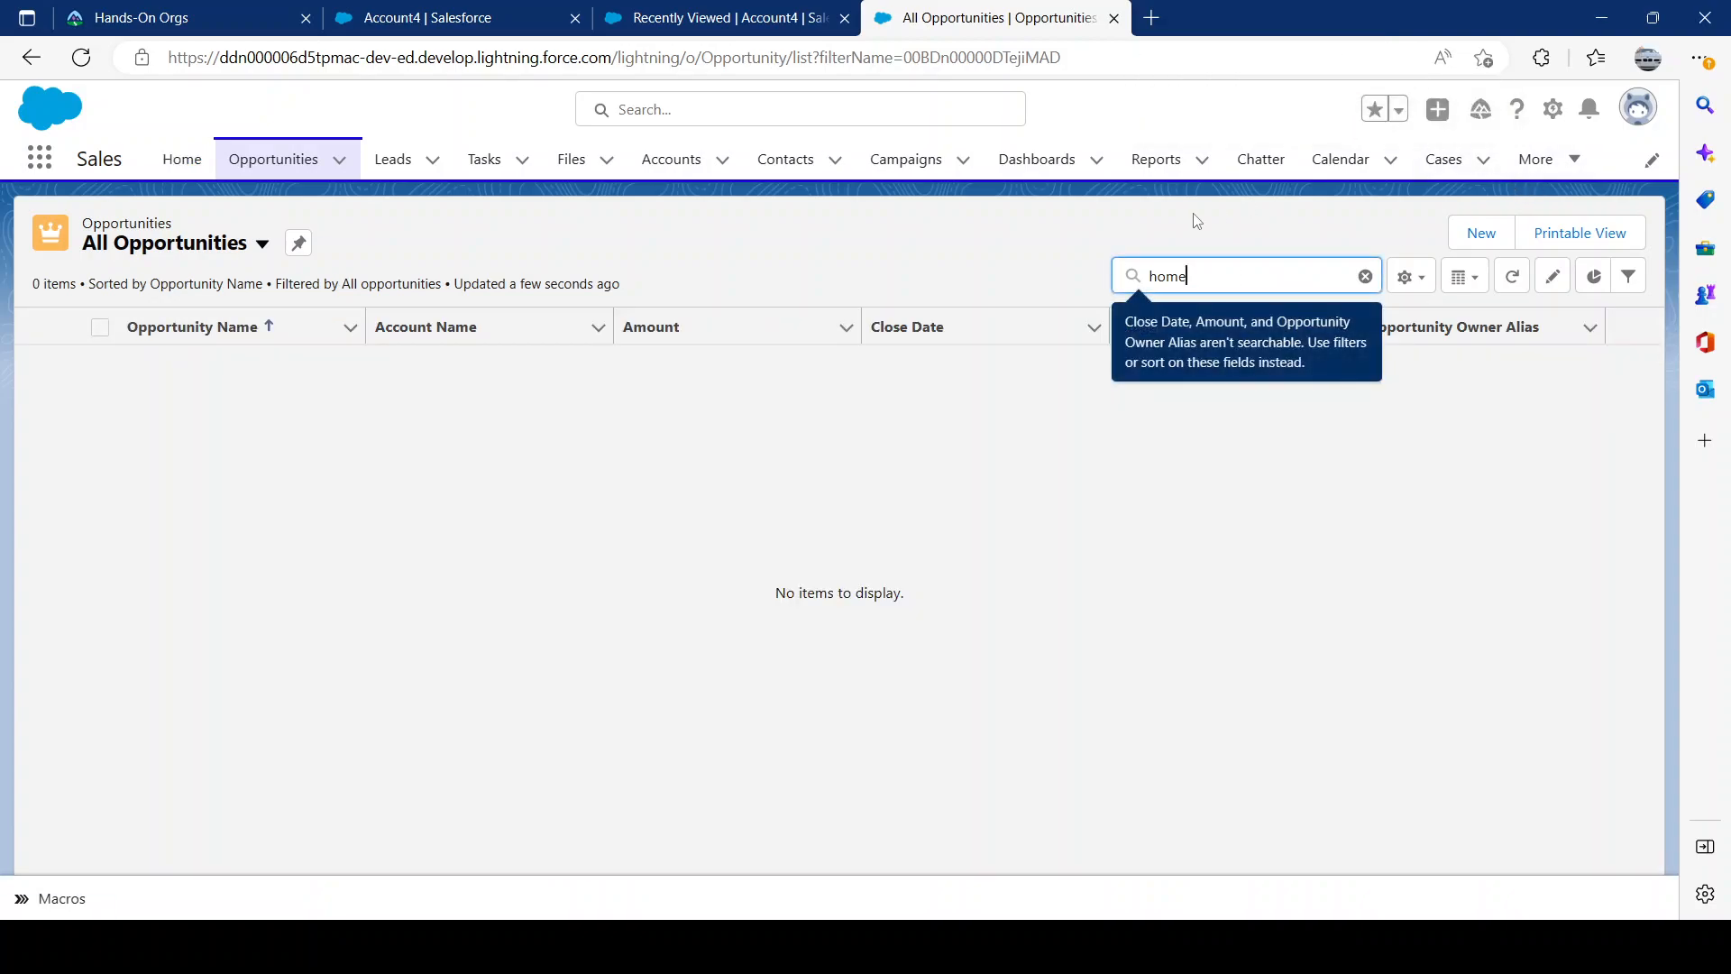
{"action": "left_click", "coordinate": [250, 250]}
{"action": "left_click", "coordinate": [514, 237]}
Step: Review the Account11 and Opportunity values on the Account4 records test2 and test3
{"action": "key", "text": "ctrl+shift+Tab"}
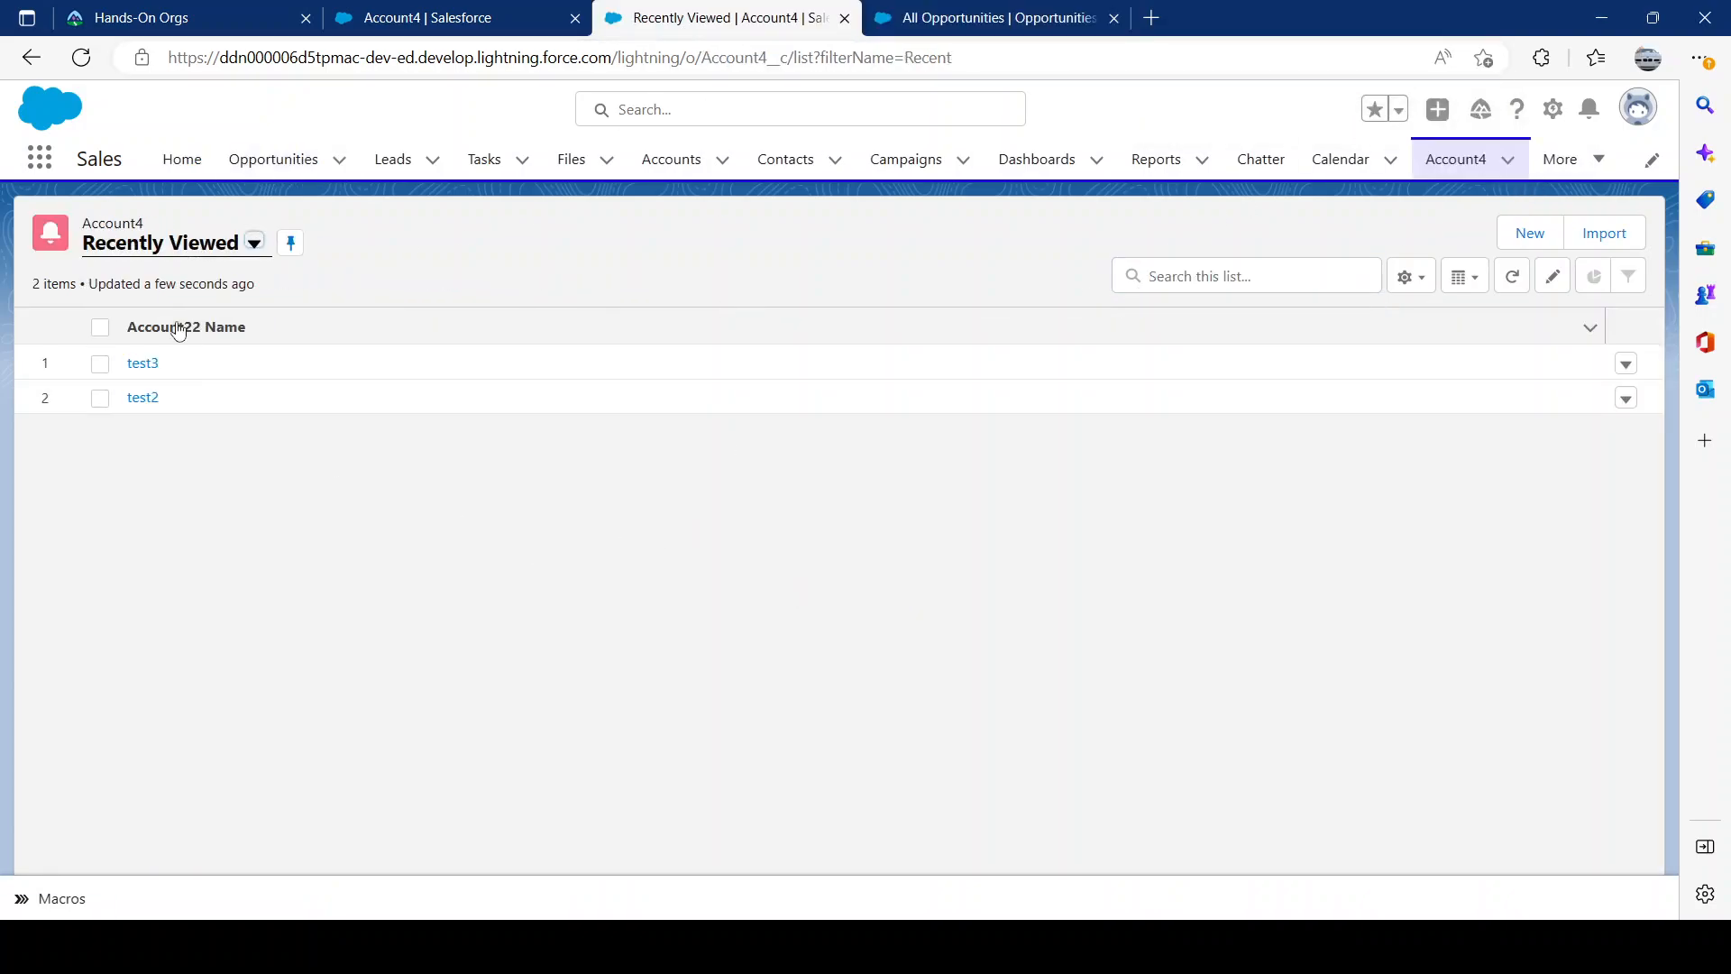
{"action": "left_click", "coordinate": [141, 398]}
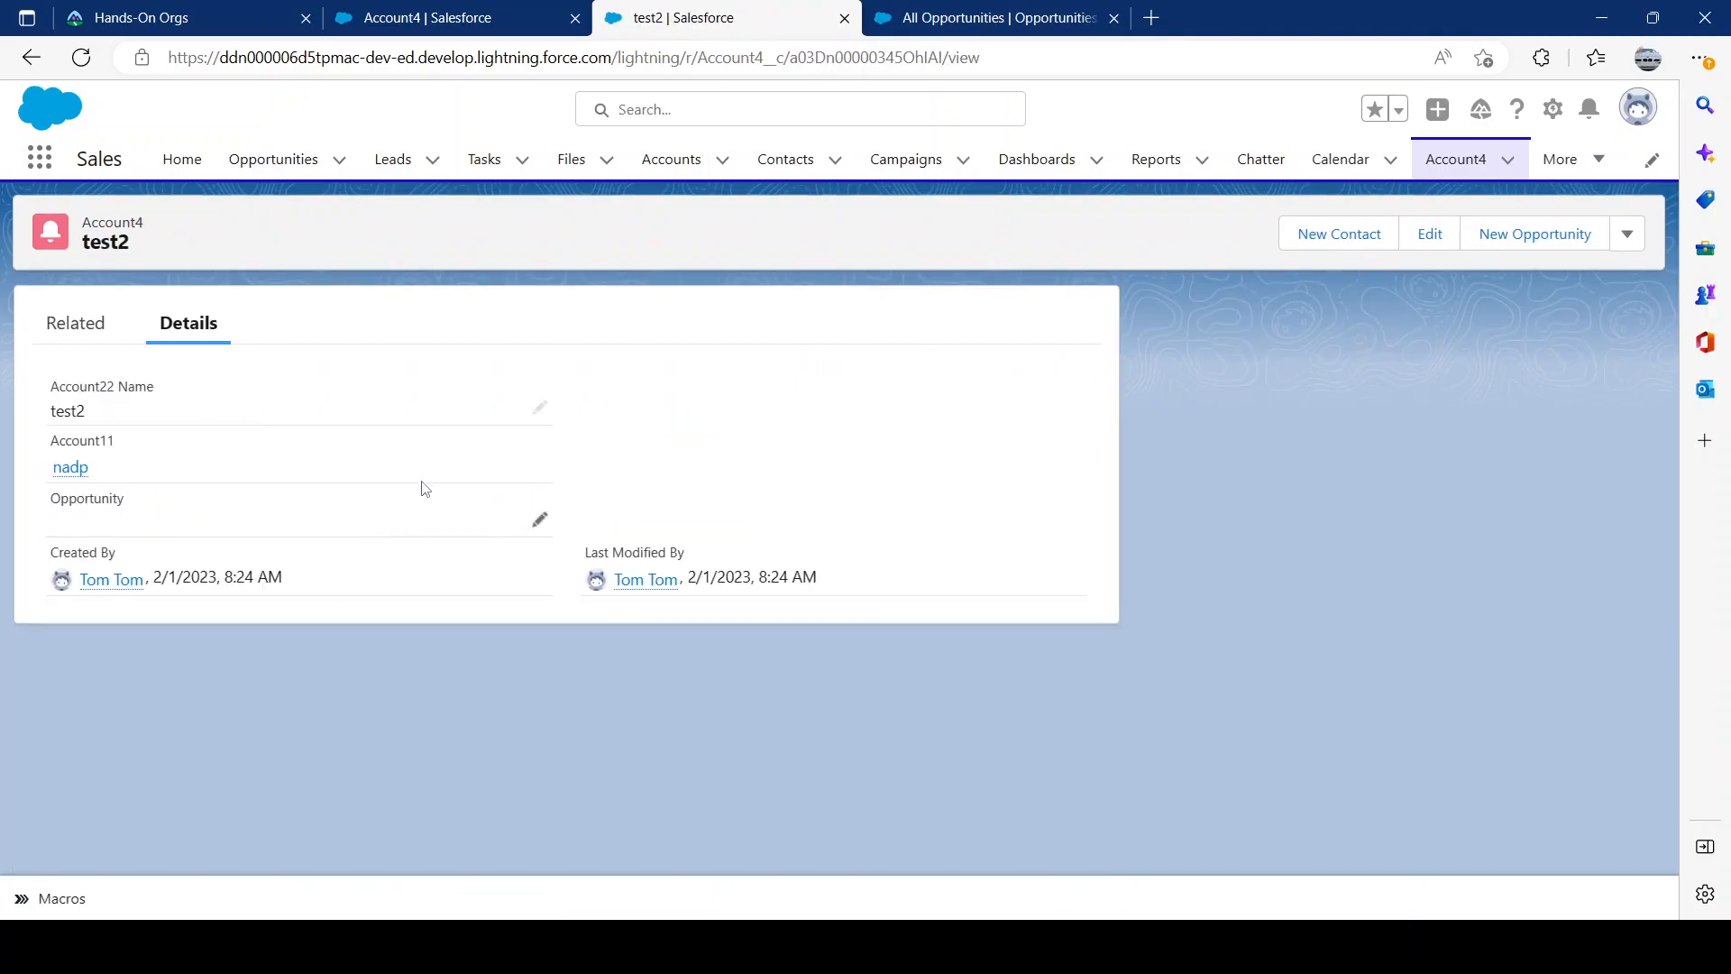
{"action": "key", "text": "alt+Left"}
{"action": "left_click", "coordinate": [139, 398]}
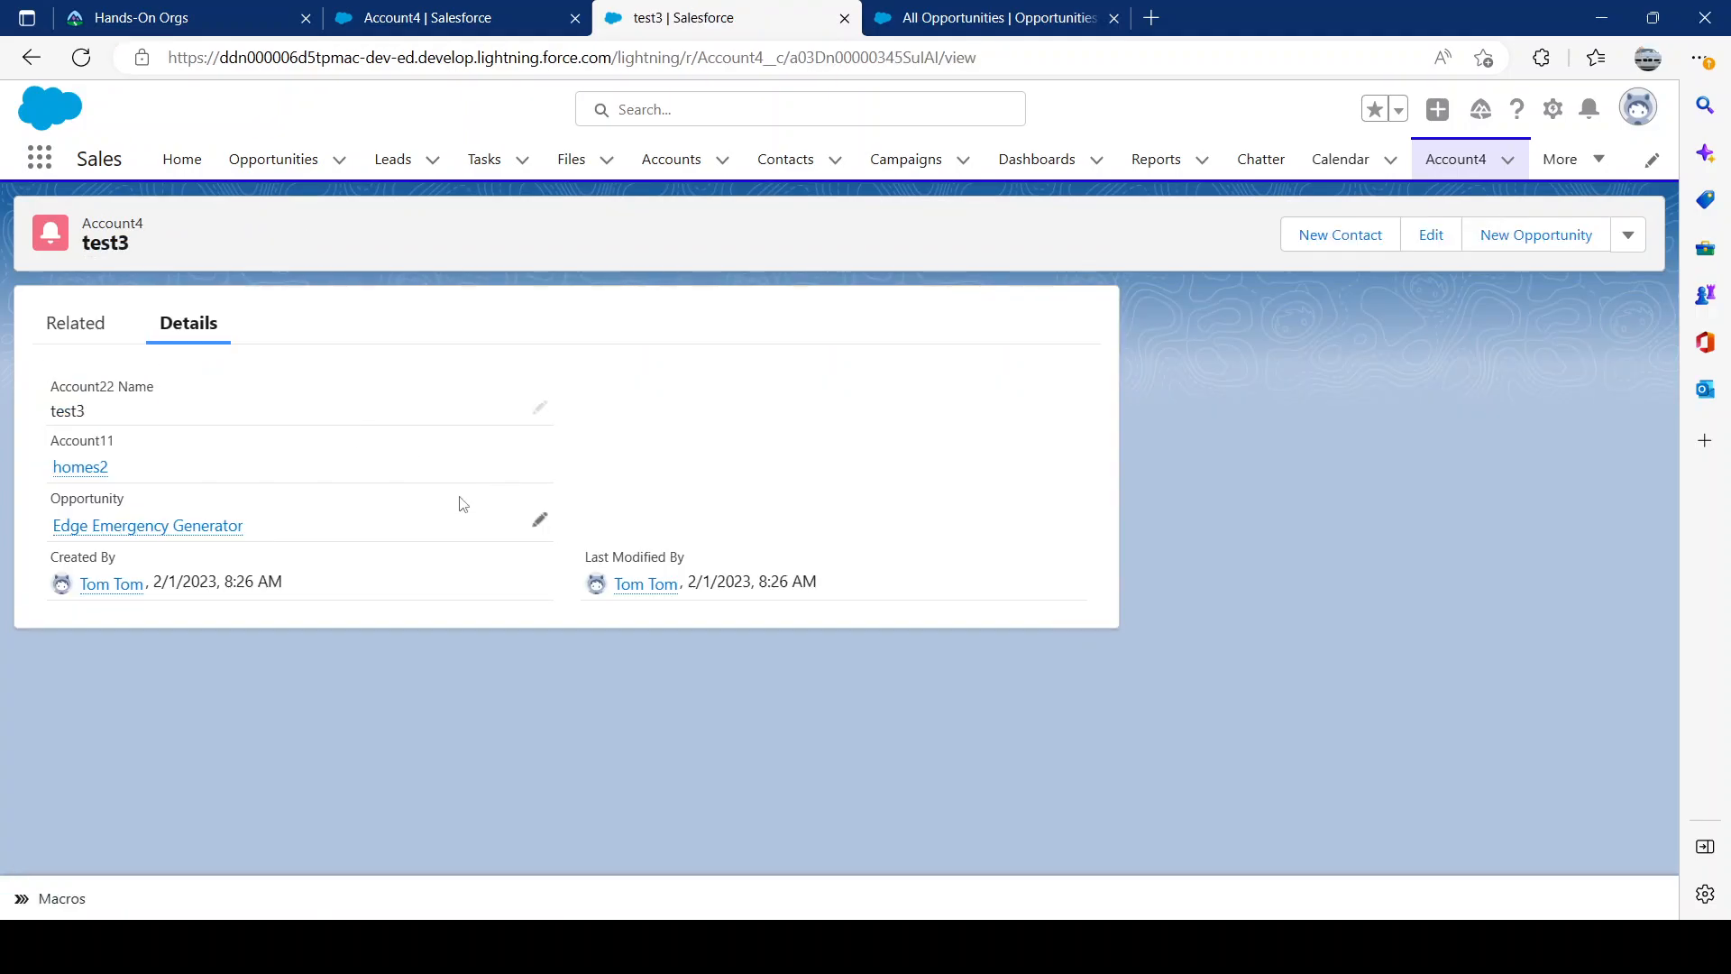
{"action": "mouse_move", "coordinate": [115, 532]}
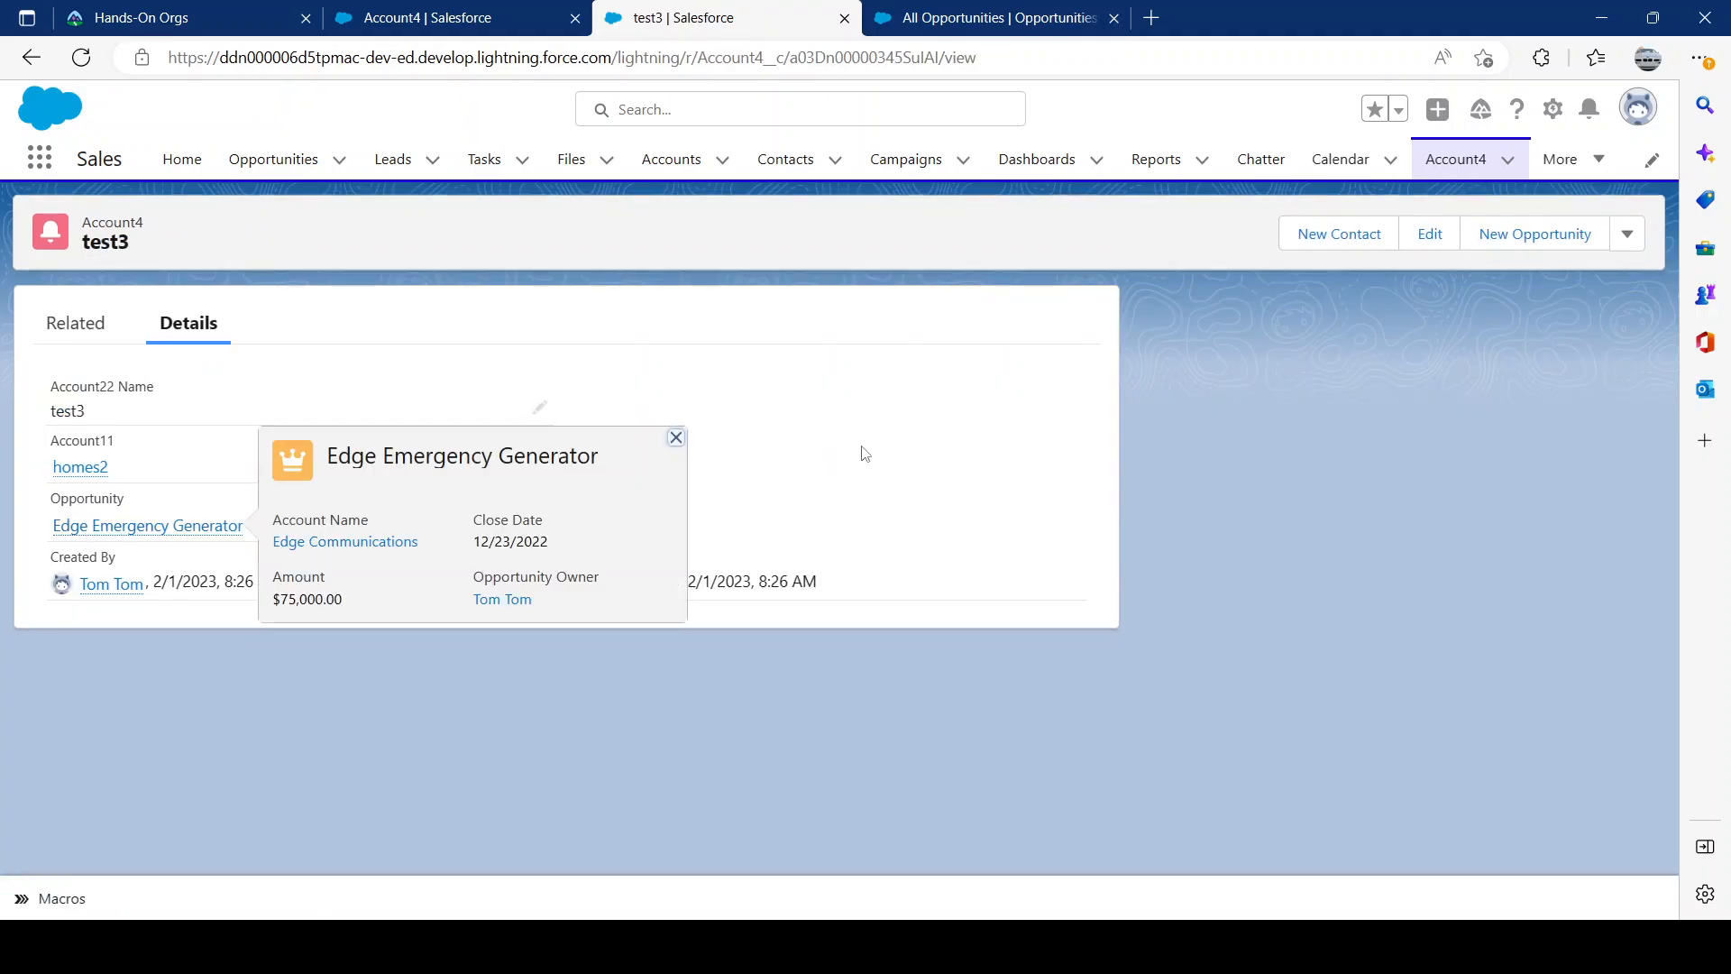
Step: Start a new opportunity with the Opportunity Name testmaster
{"action": "left_click", "coordinate": [965, 26]}
{"action": "left_click", "coordinate": [1480, 233]}
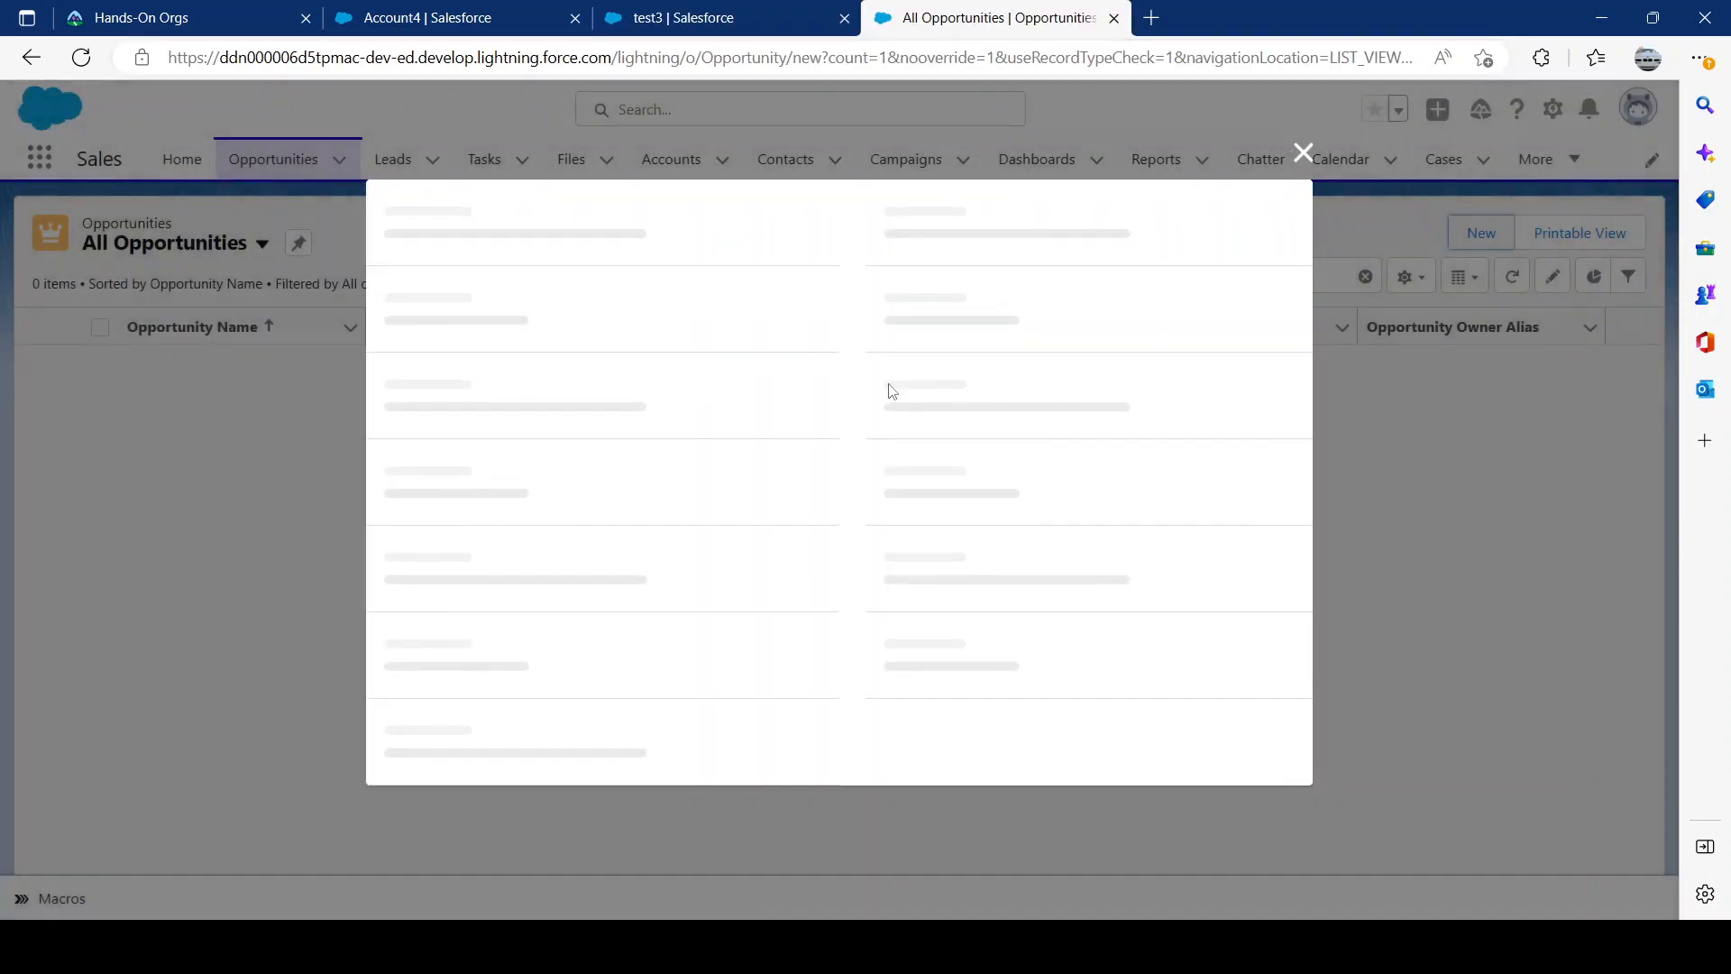
{"action": "left_click", "coordinate": [583, 448]}
{"action": "type", "text": "test"}
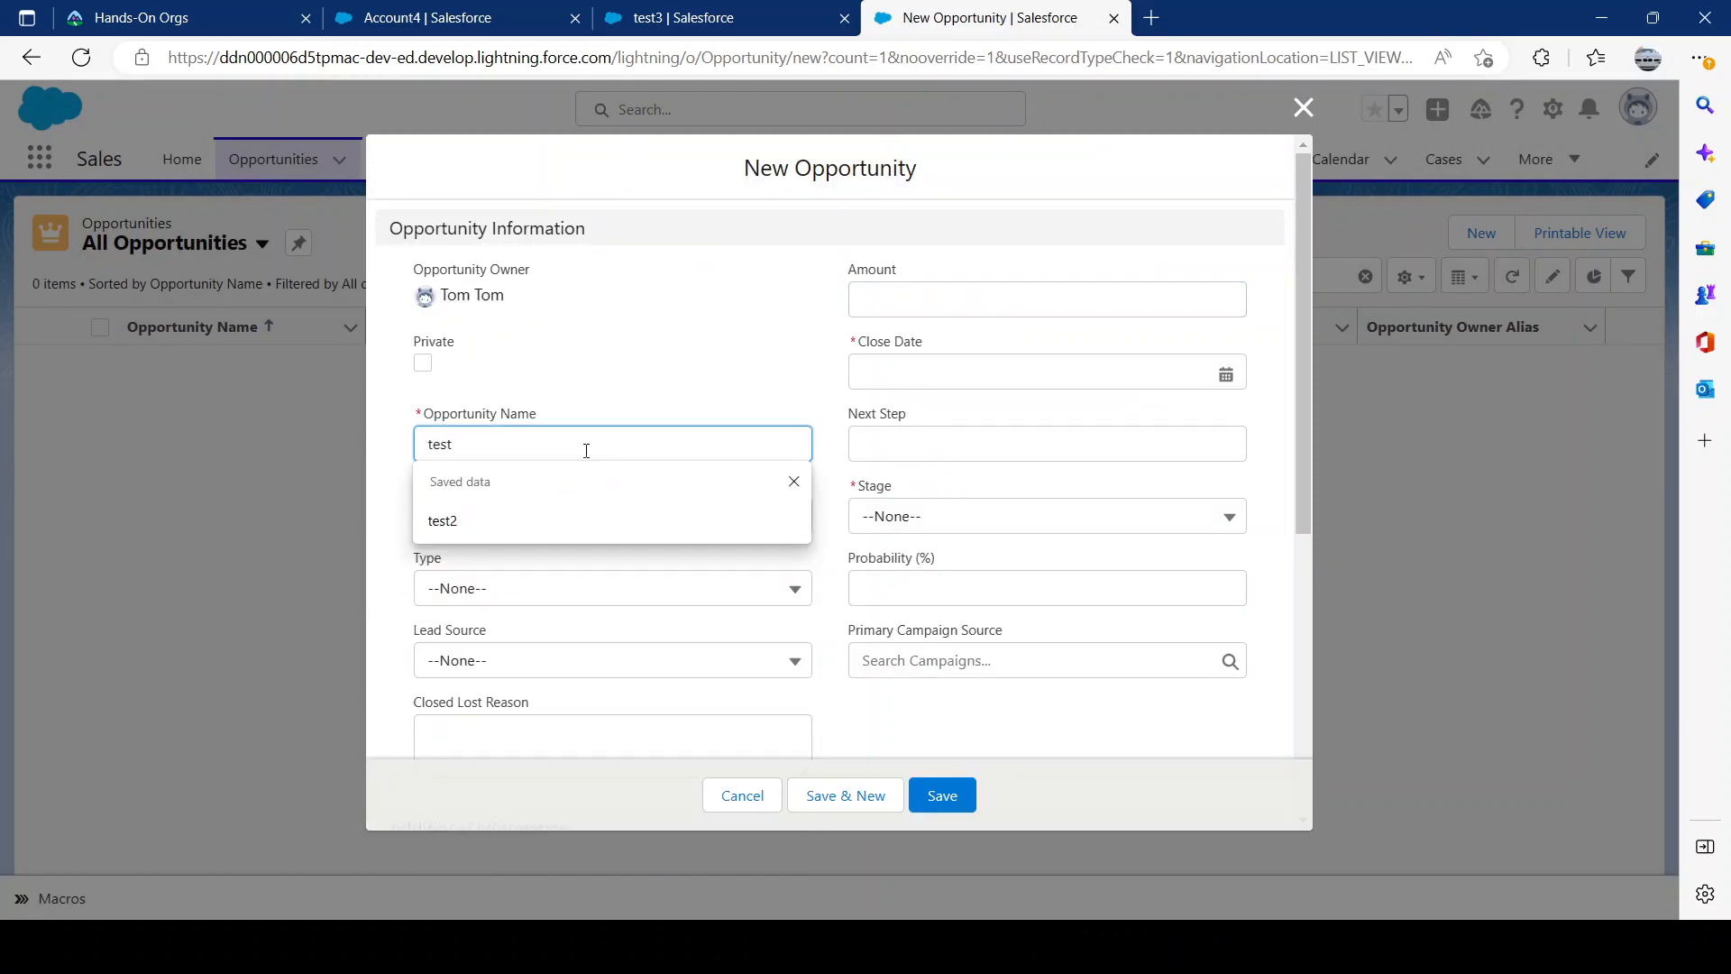
{"action": "type", "text": "master"}
{"action": "left_click", "coordinate": [898, 434]}
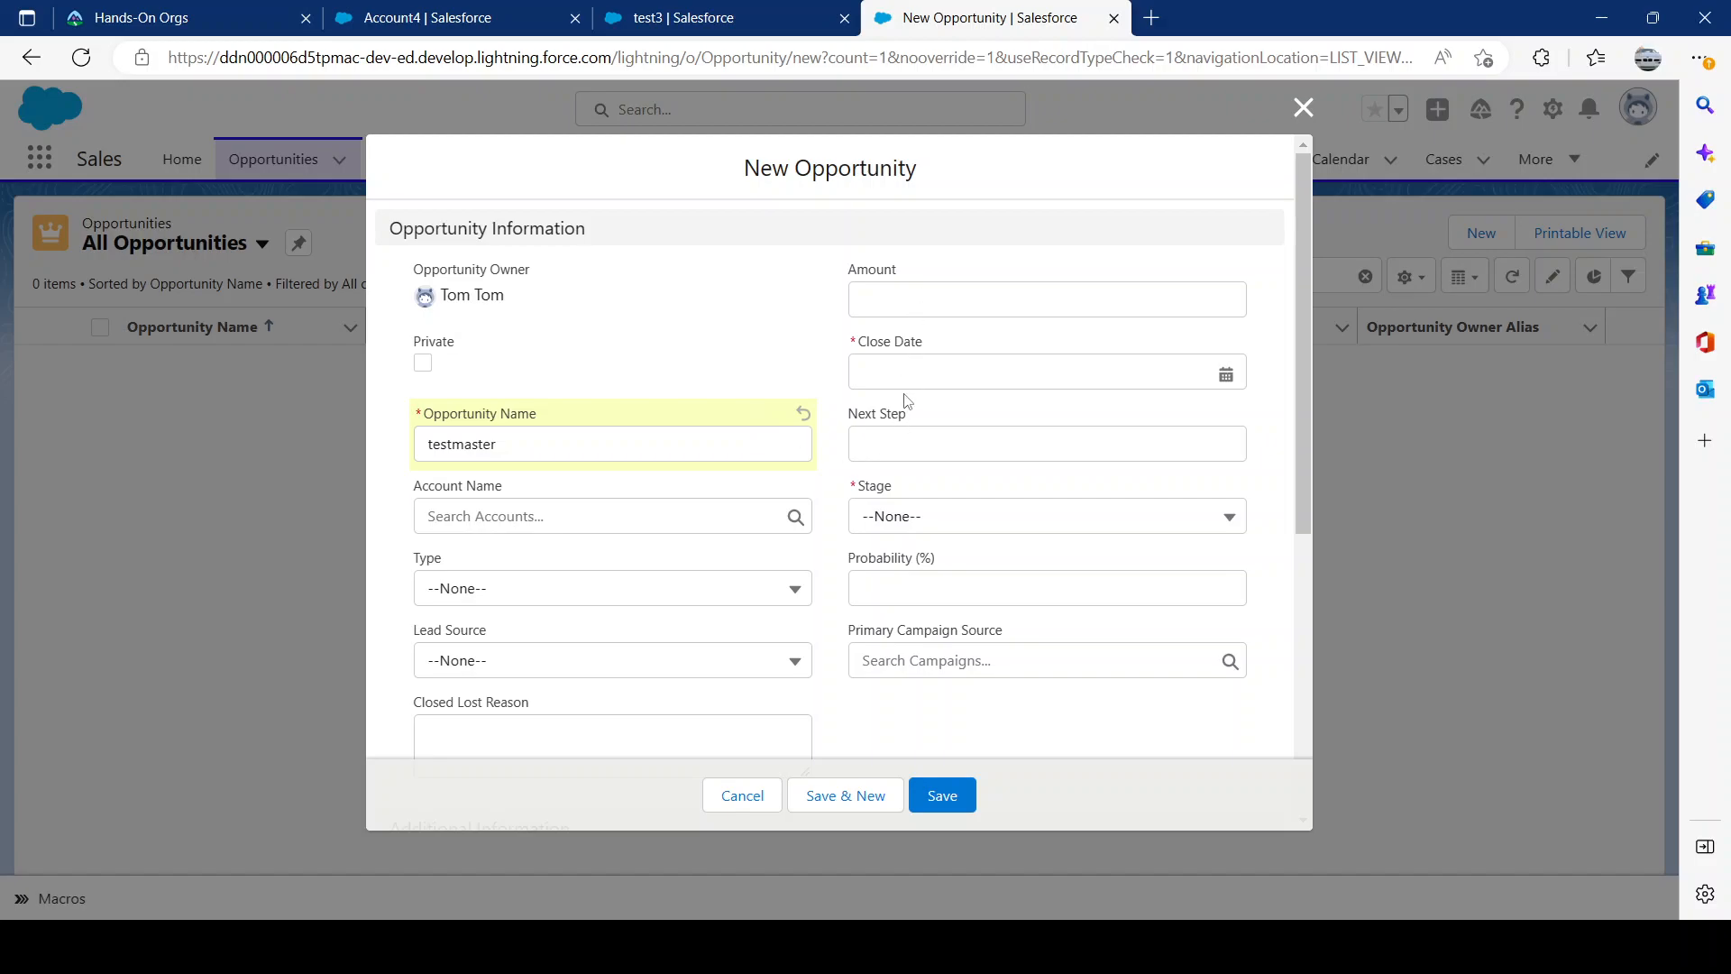
Step: Set the opportunity's Close Date to 2/2/2023 and its Stage to Prospecting, and save the record
{"action": "left_click", "coordinate": [1228, 374]}
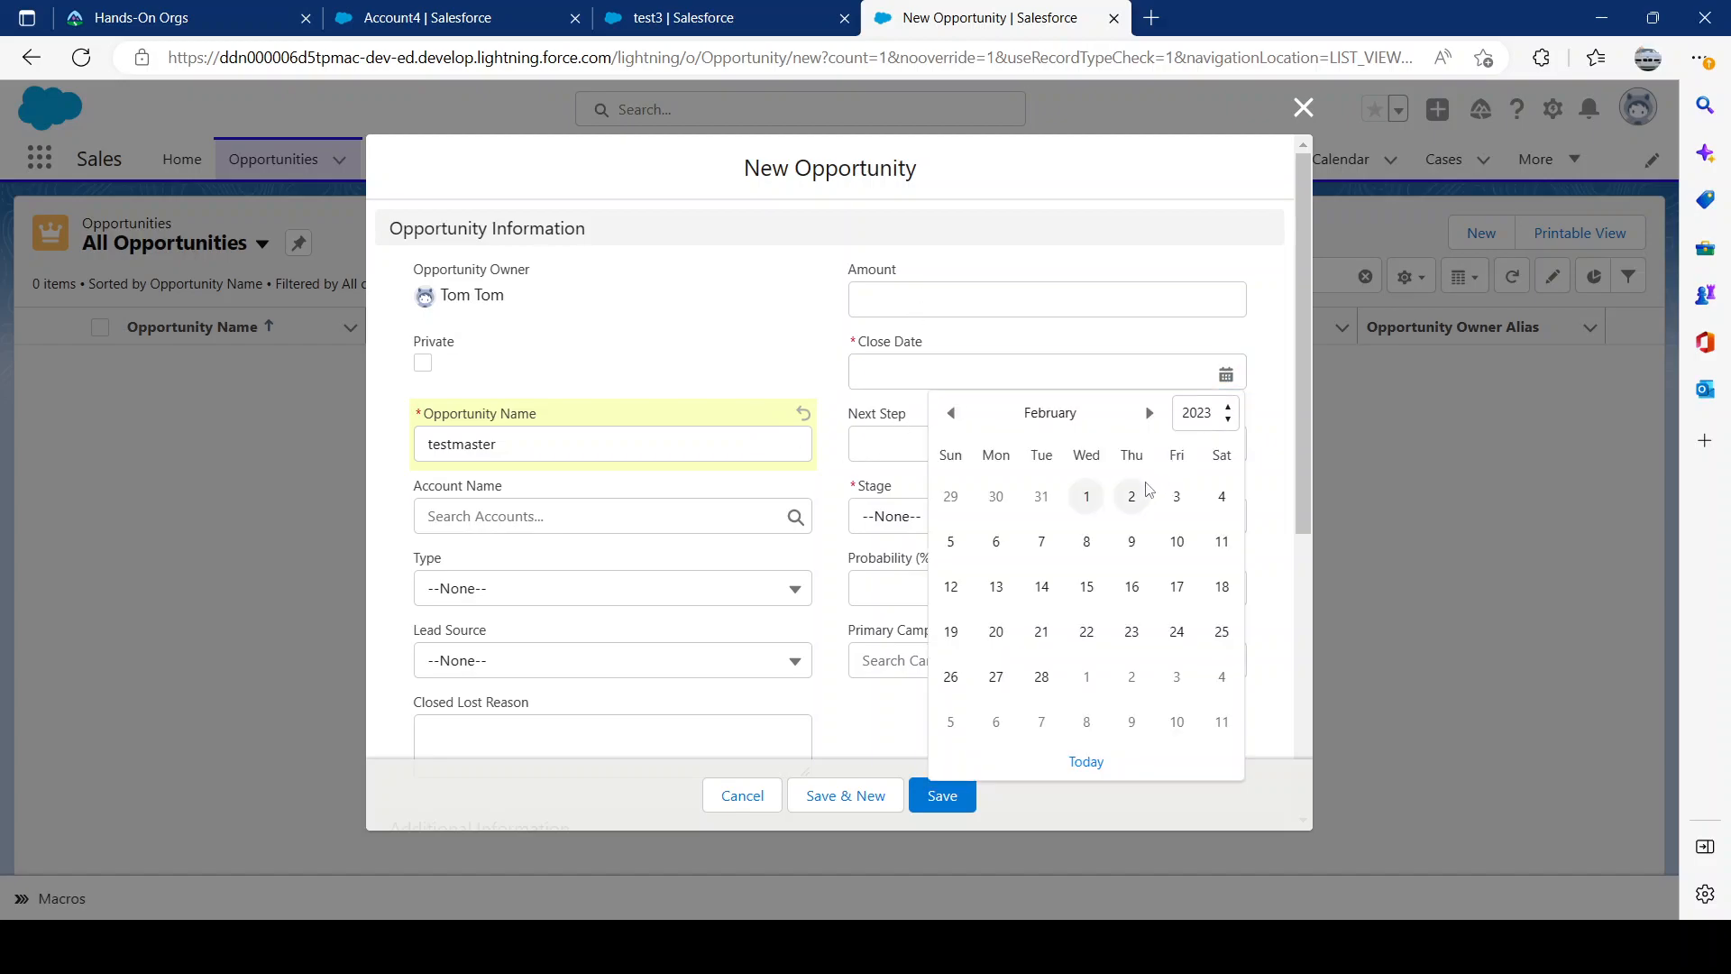
{"action": "left_click", "coordinate": [1133, 496]}
{"action": "left_click", "coordinate": [1073, 510]}
{"action": "left_click", "coordinate": [970, 618]}
{"action": "scroll", "coordinate": [961, 721], "scroll_direction": "down", "scroll_amount": 2}
{"action": "left_click", "coordinate": [959, 801]}
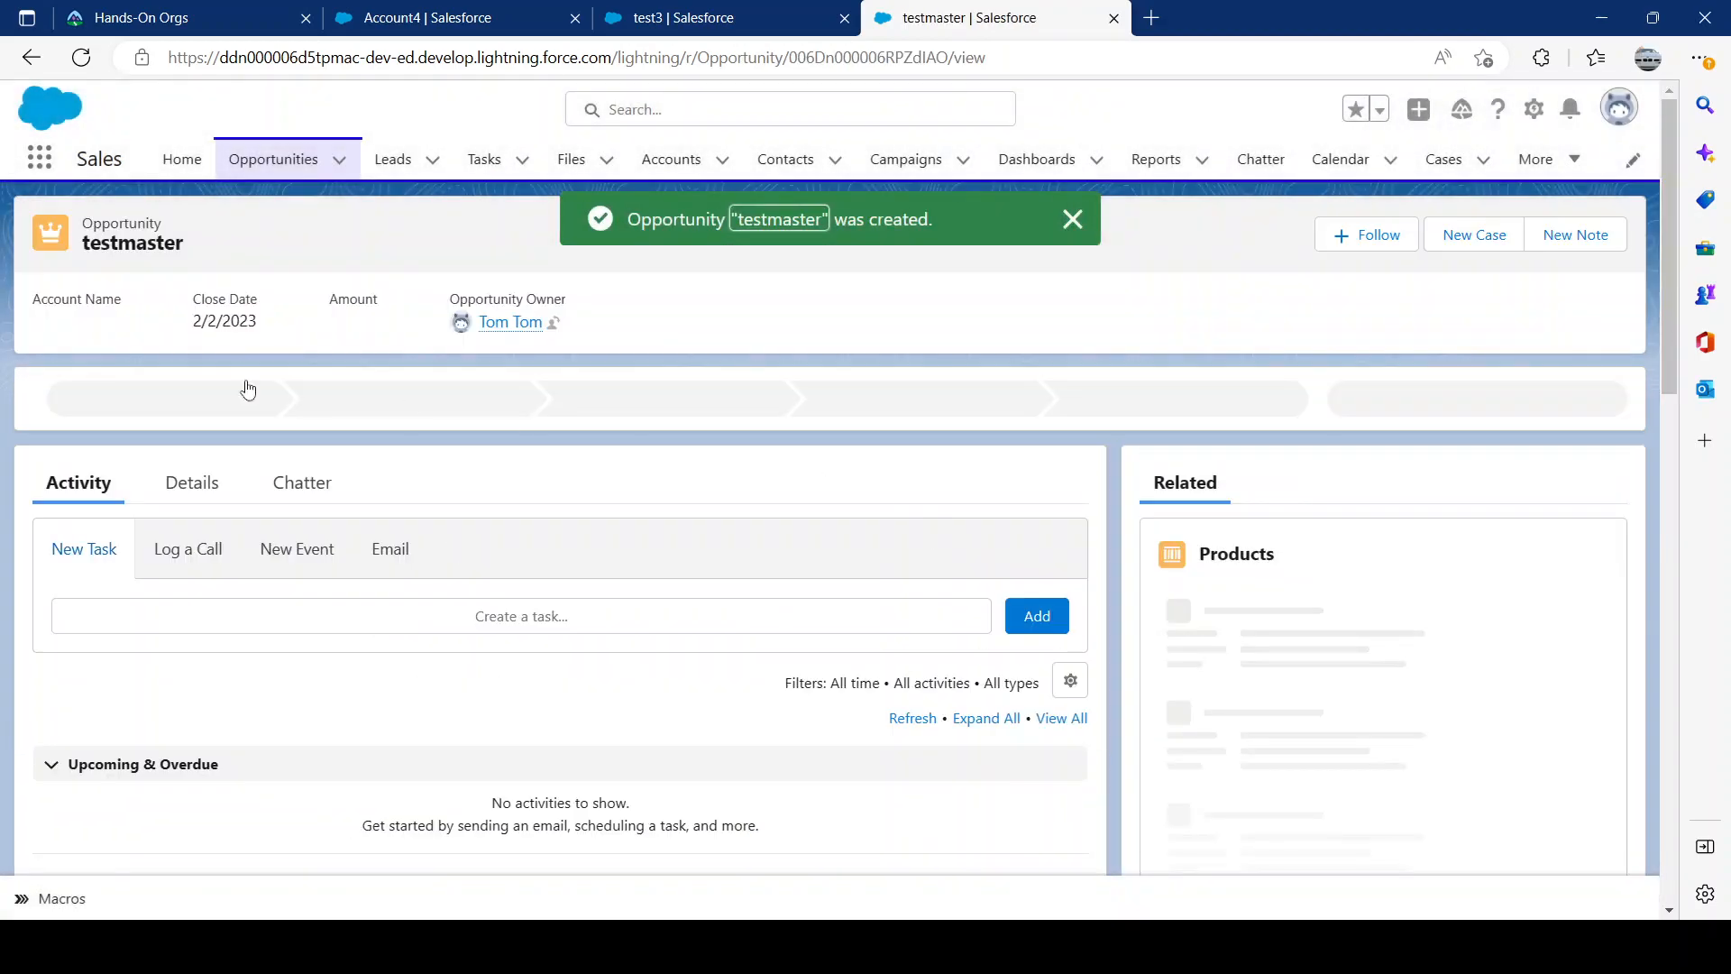
Step: Reload the test3 Account4 record, change its Opportunity to testmaster and save it
{"action": "key", "text": "ctrl+shift+Tab"}
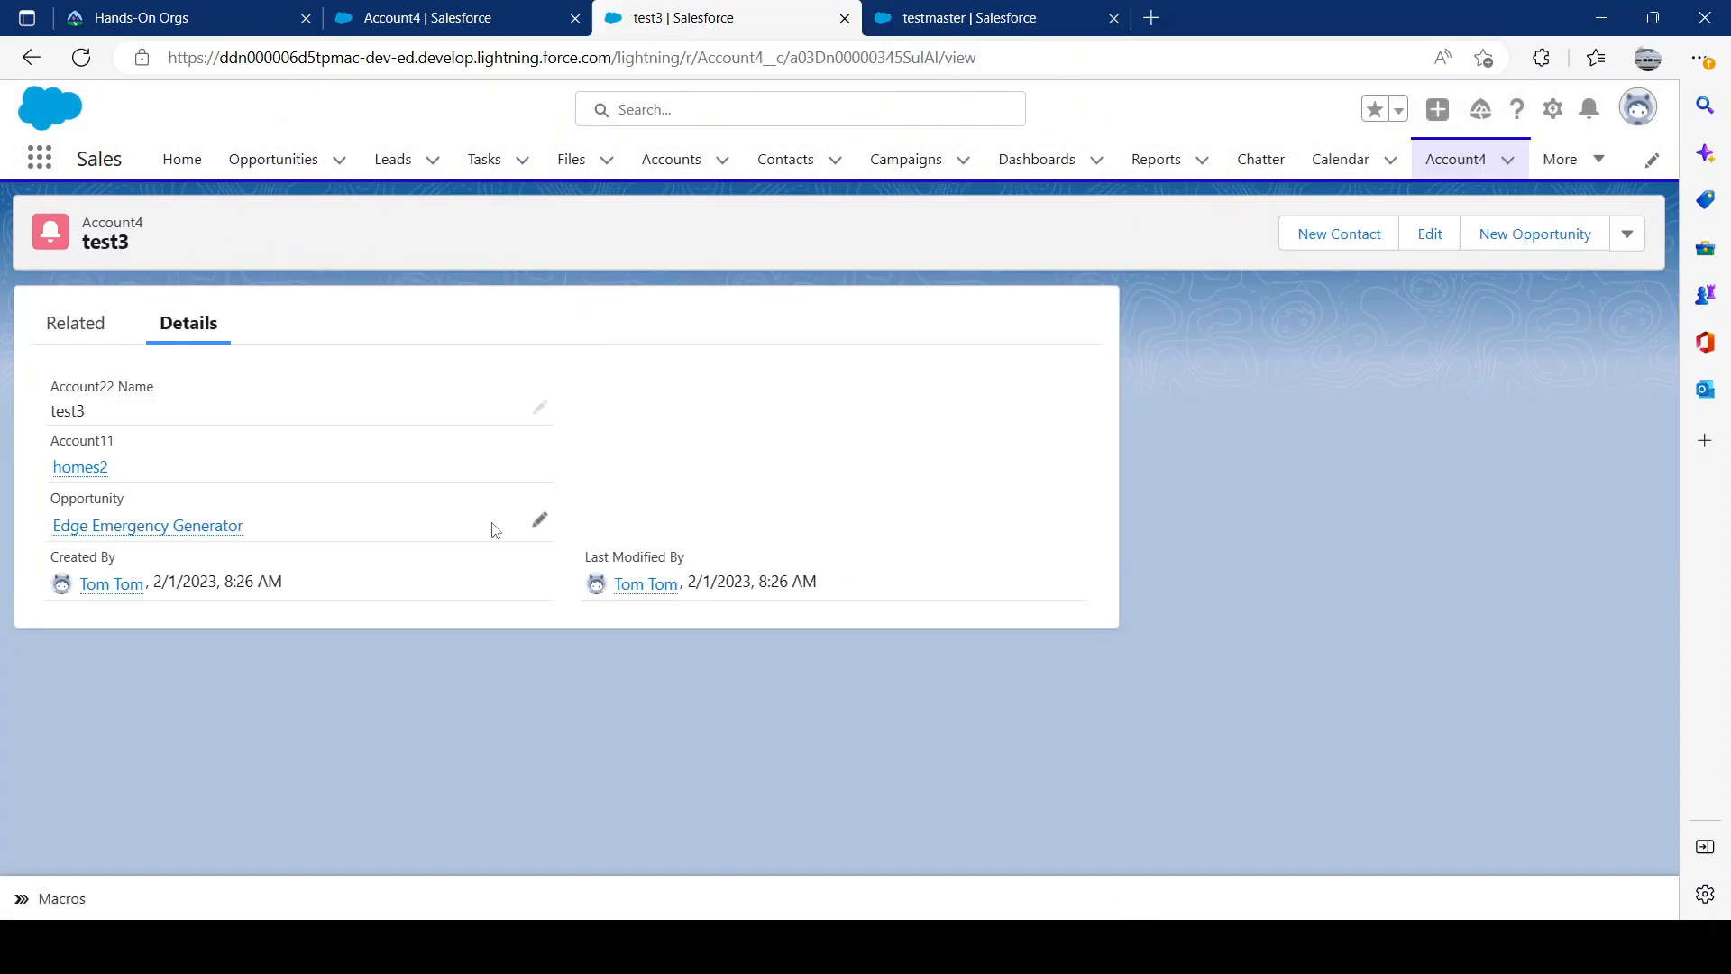
{"action": "left_click", "coordinate": [539, 520]}
{"action": "key", "text": "F5"}
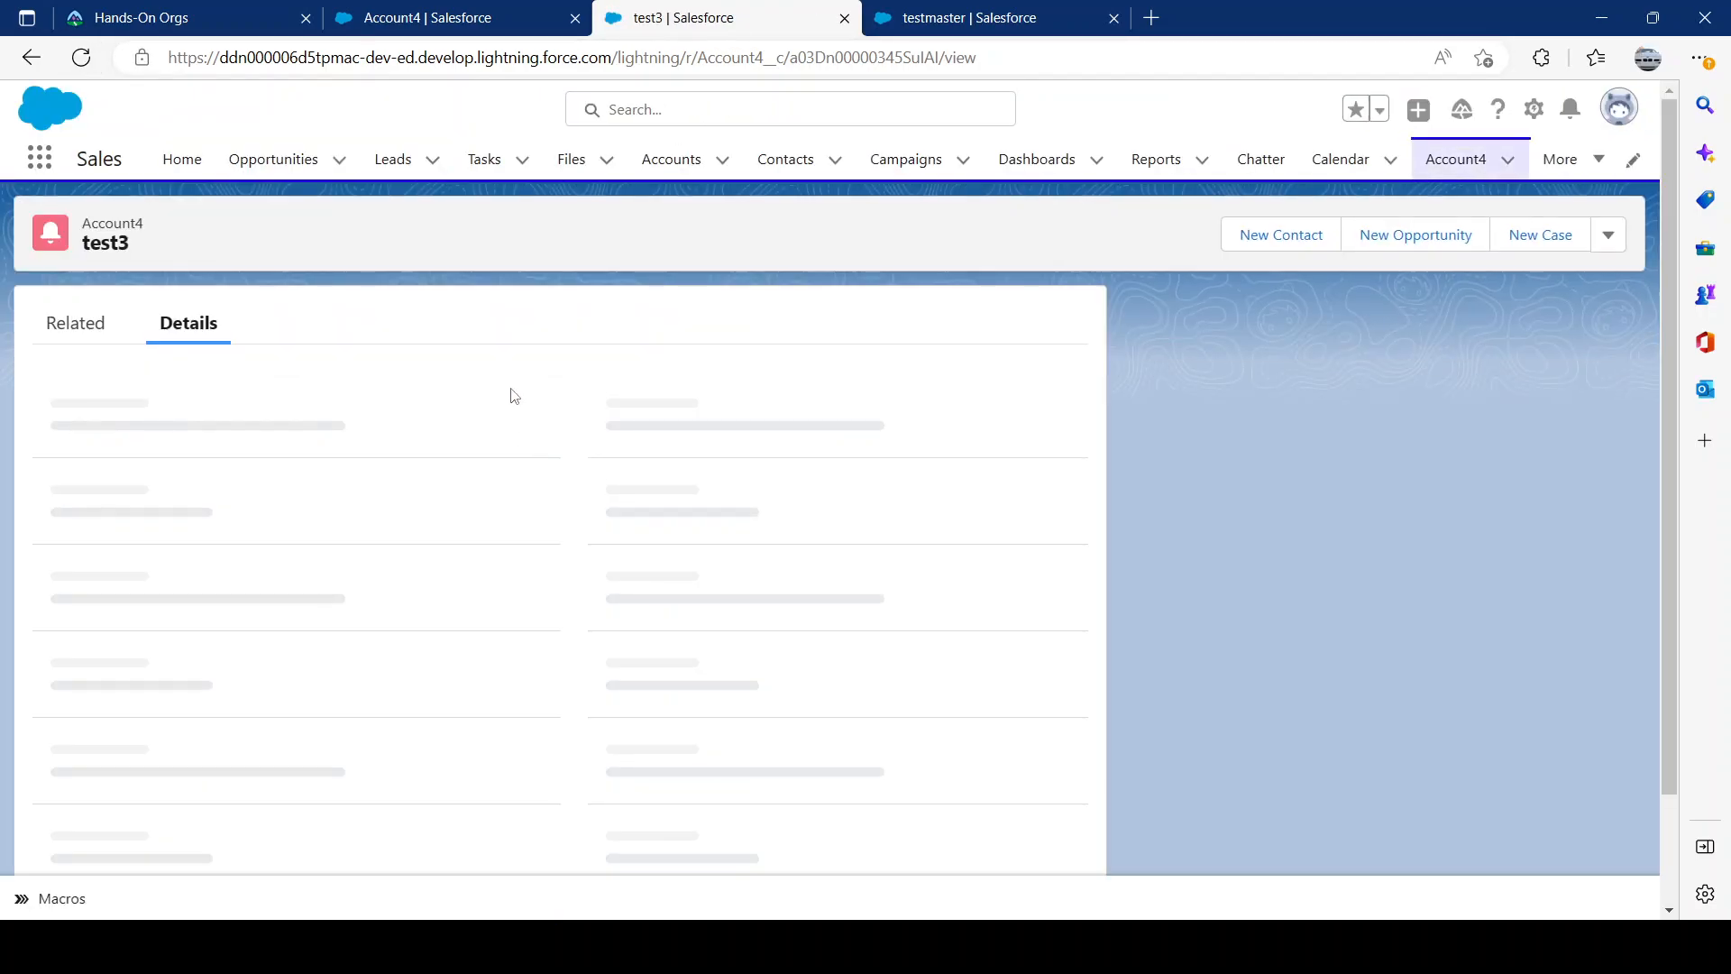
{"action": "left_click", "coordinate": [540, 522]}
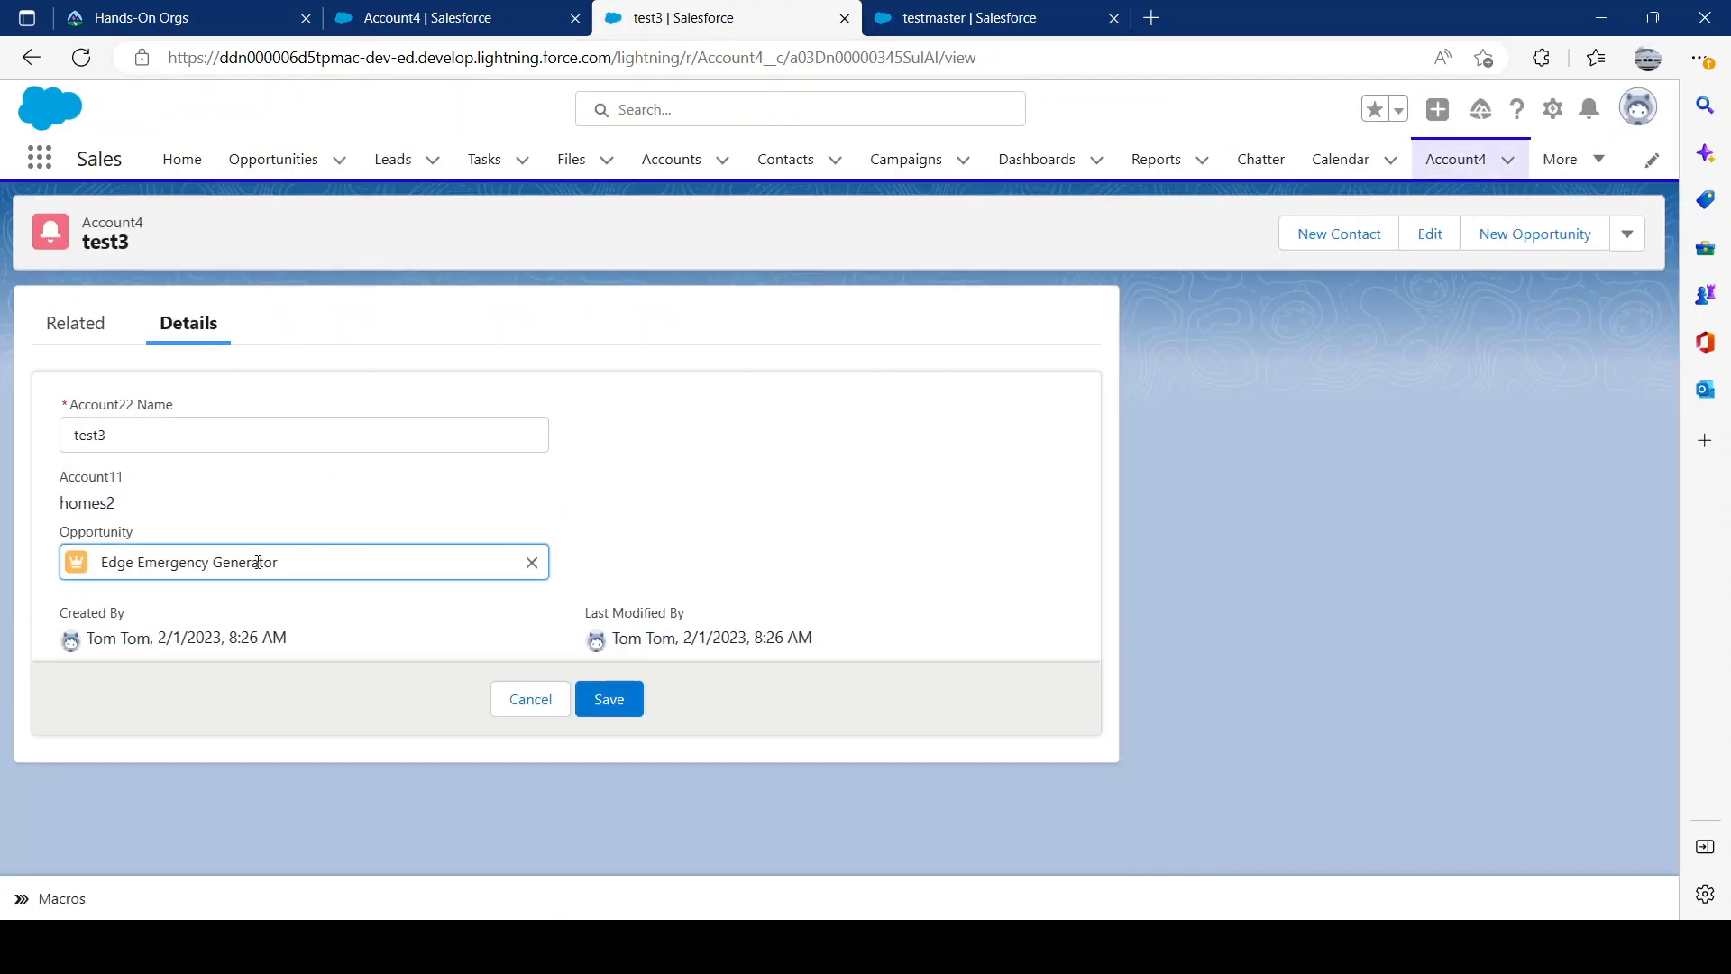
{"action": "left_click", "coordinate": [532, 562]}
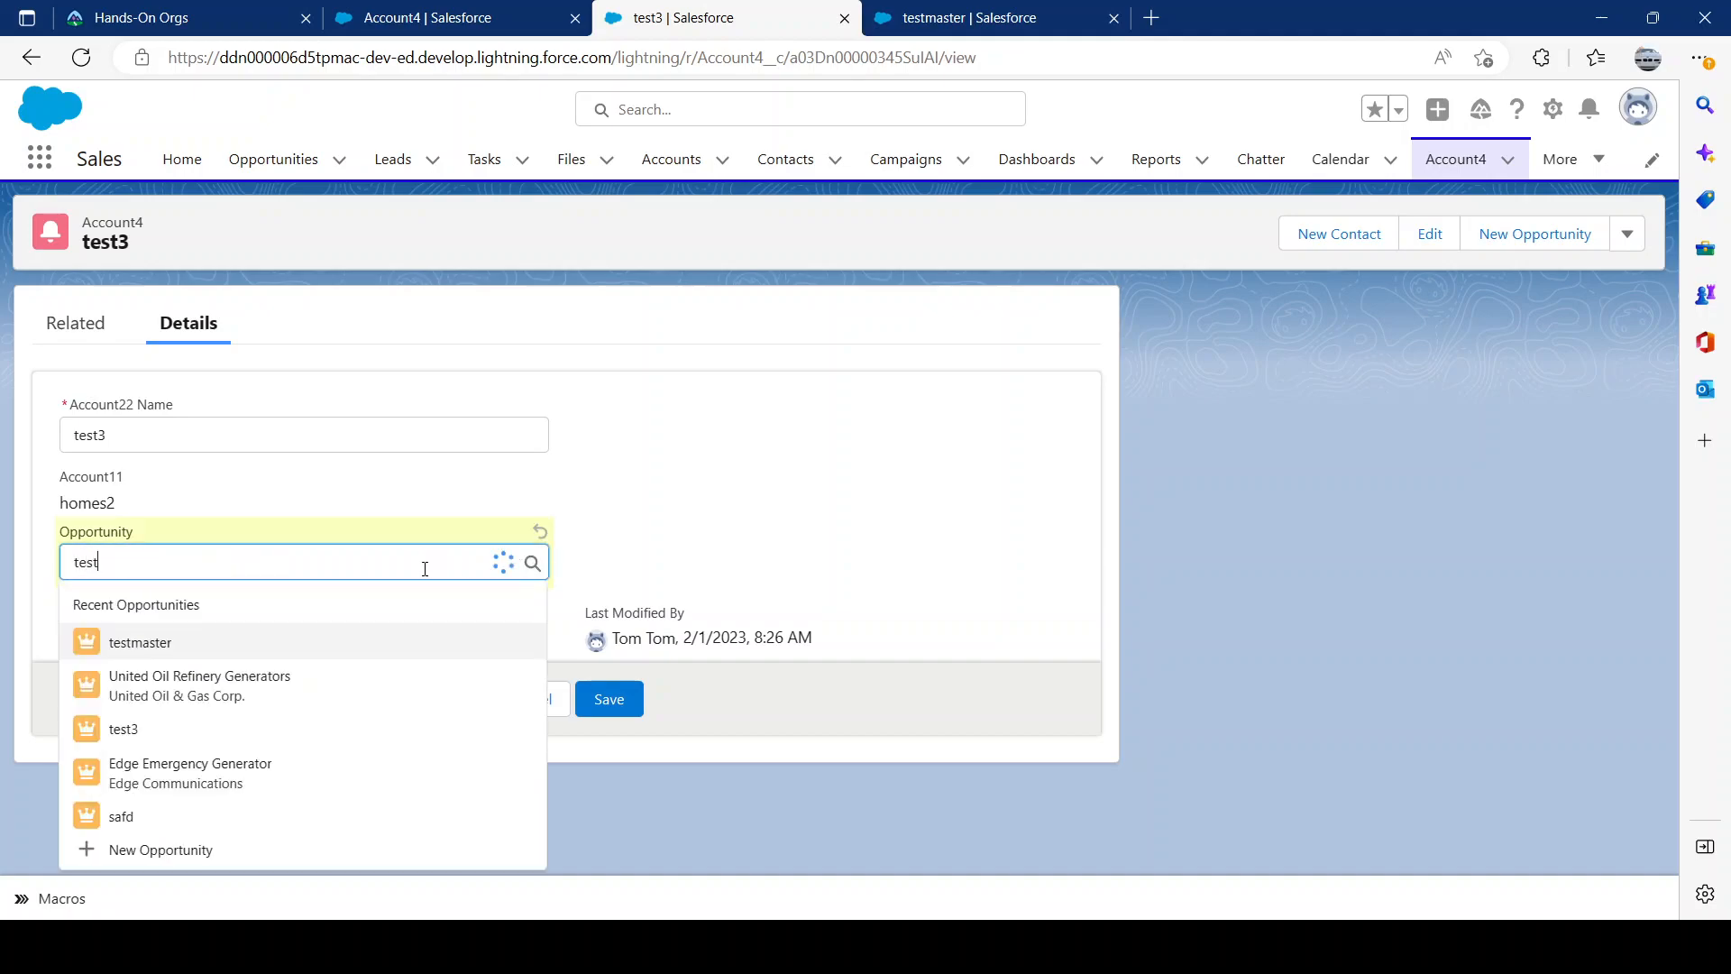
{"action": "left_click", "coordinate": [171, 629]}
{"action": "left_click", "coordinate": [604, 699]}
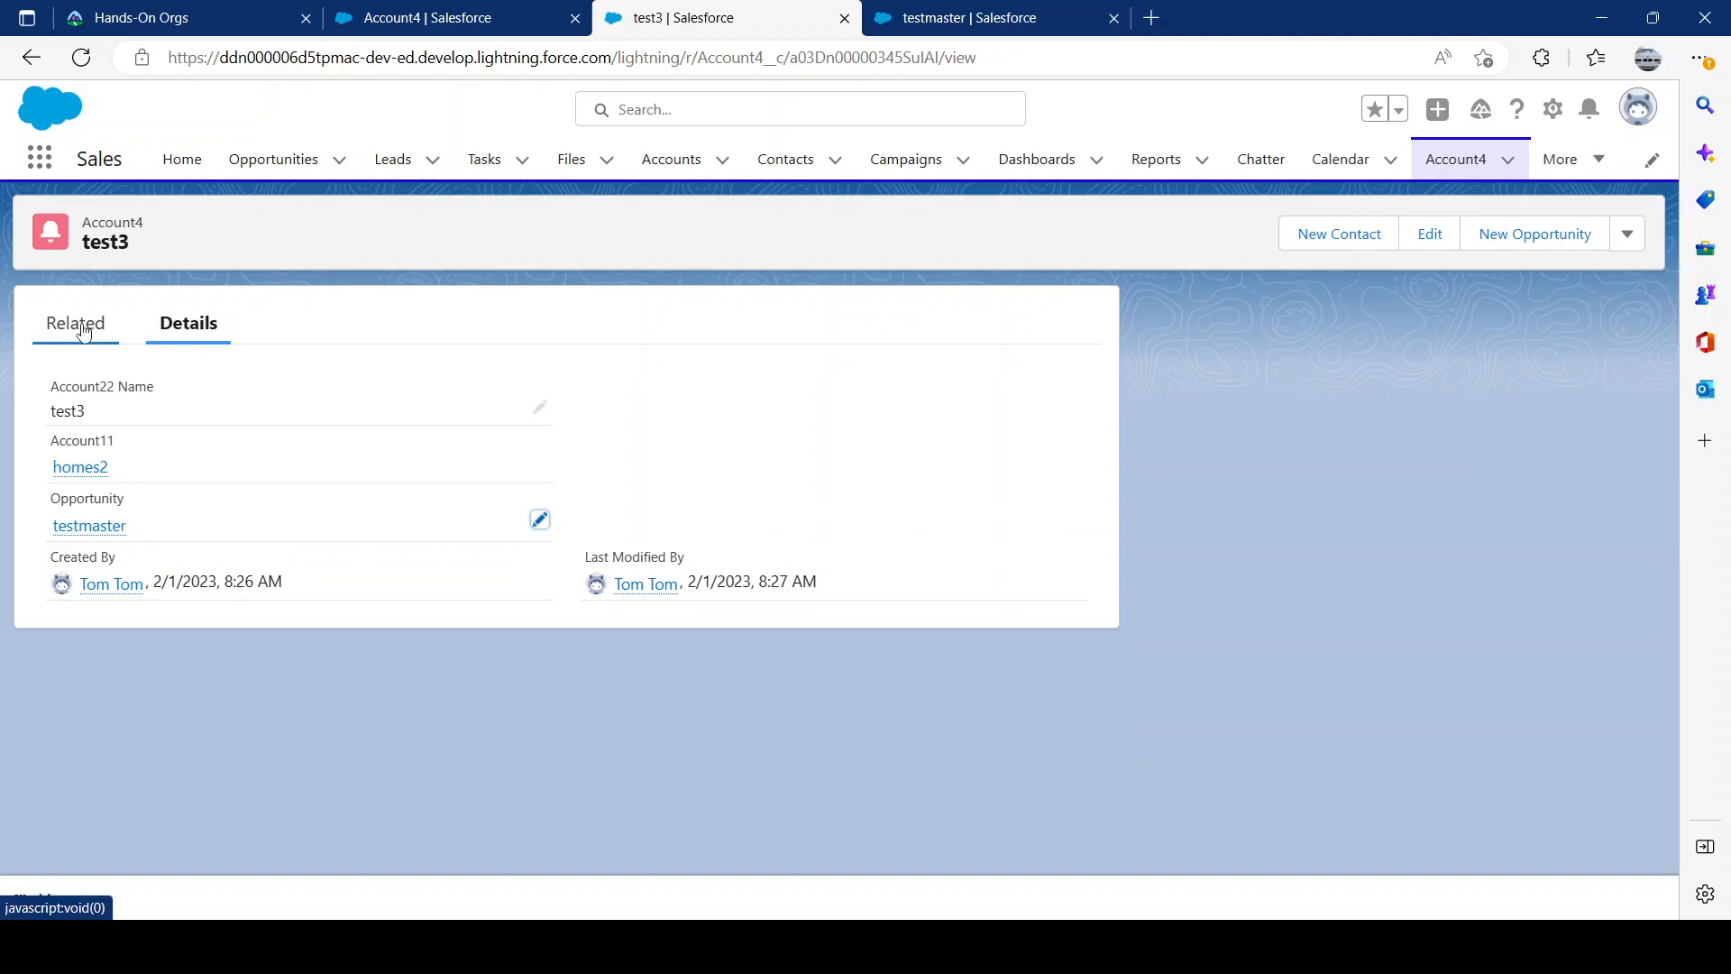
Step: Reopen test3 from the Account4 list to check its Opportunity link, and return to the list
{"action": "left_click", "coordinate": [1447, 163]}
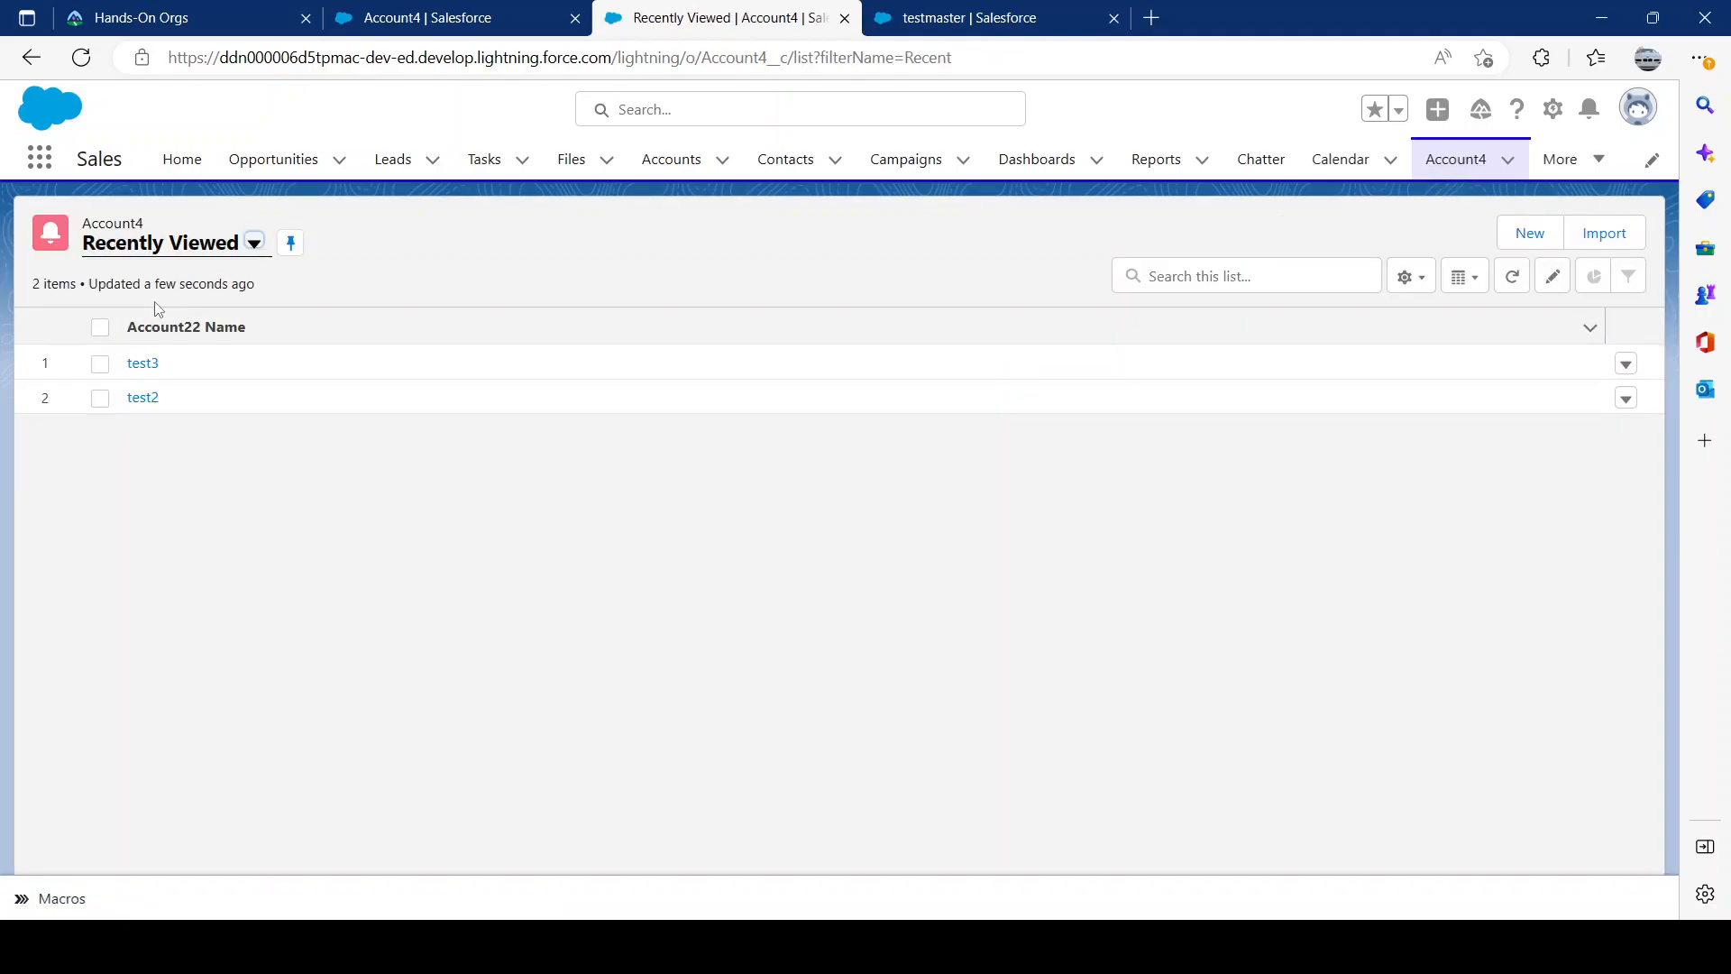
{"action": "left_click", "coordinate": [159, 364]}
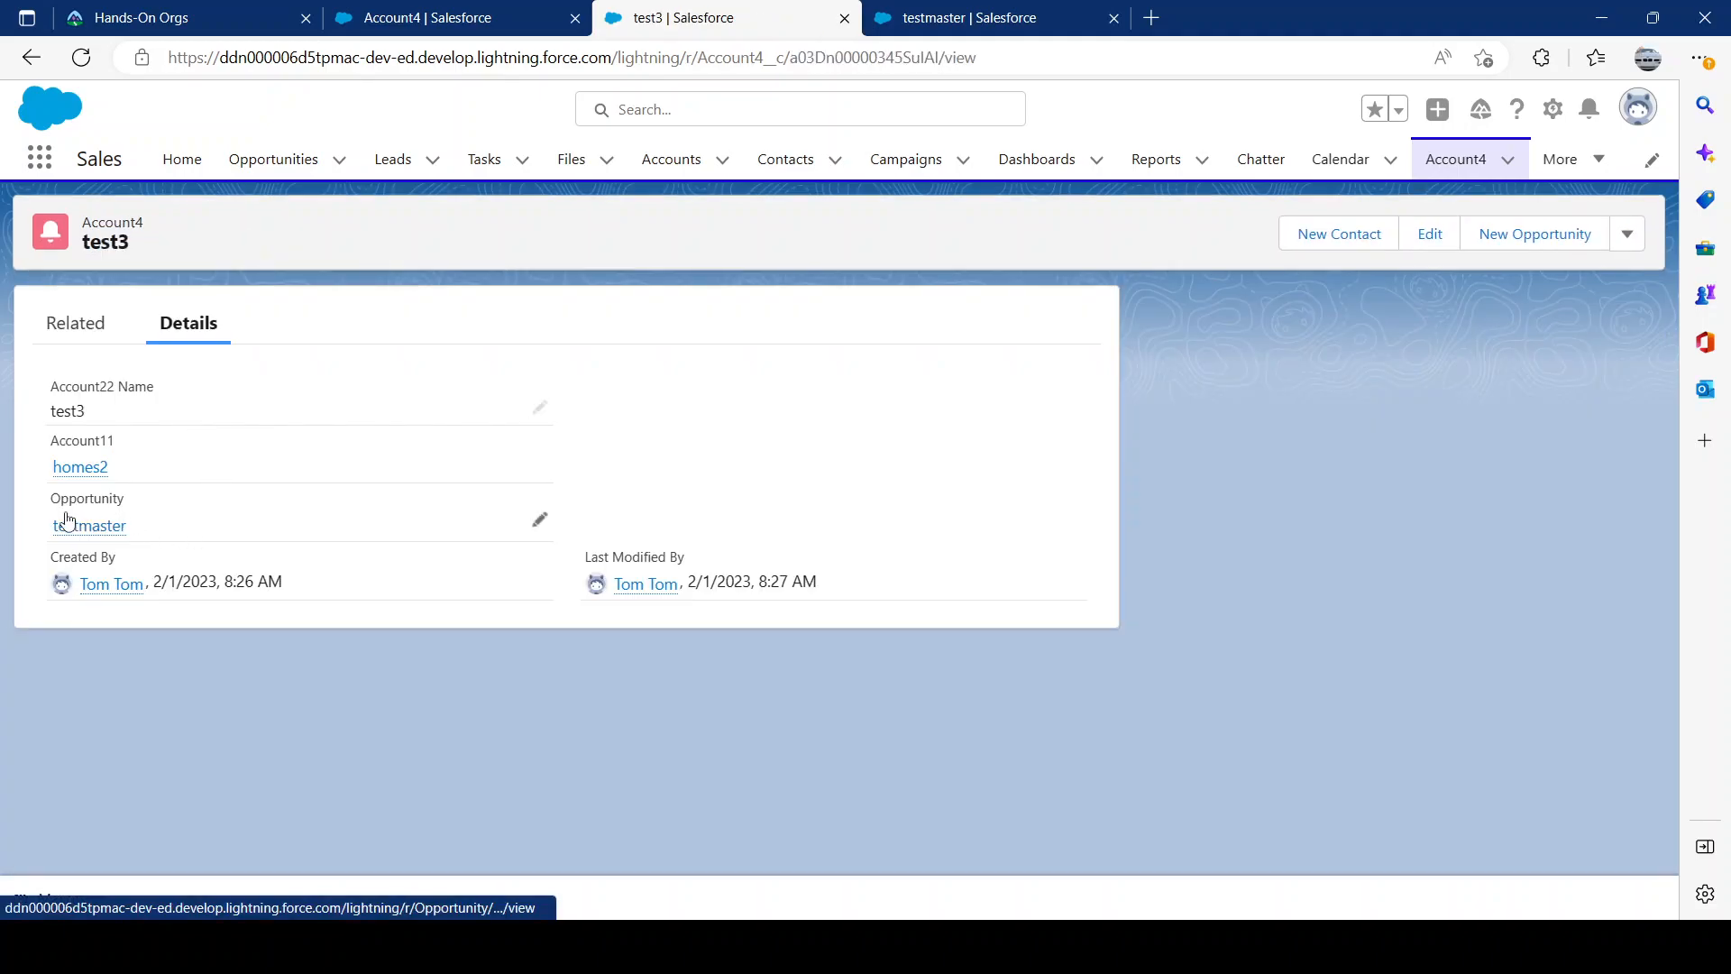
{"action": "key", "text": "alt+Left"}
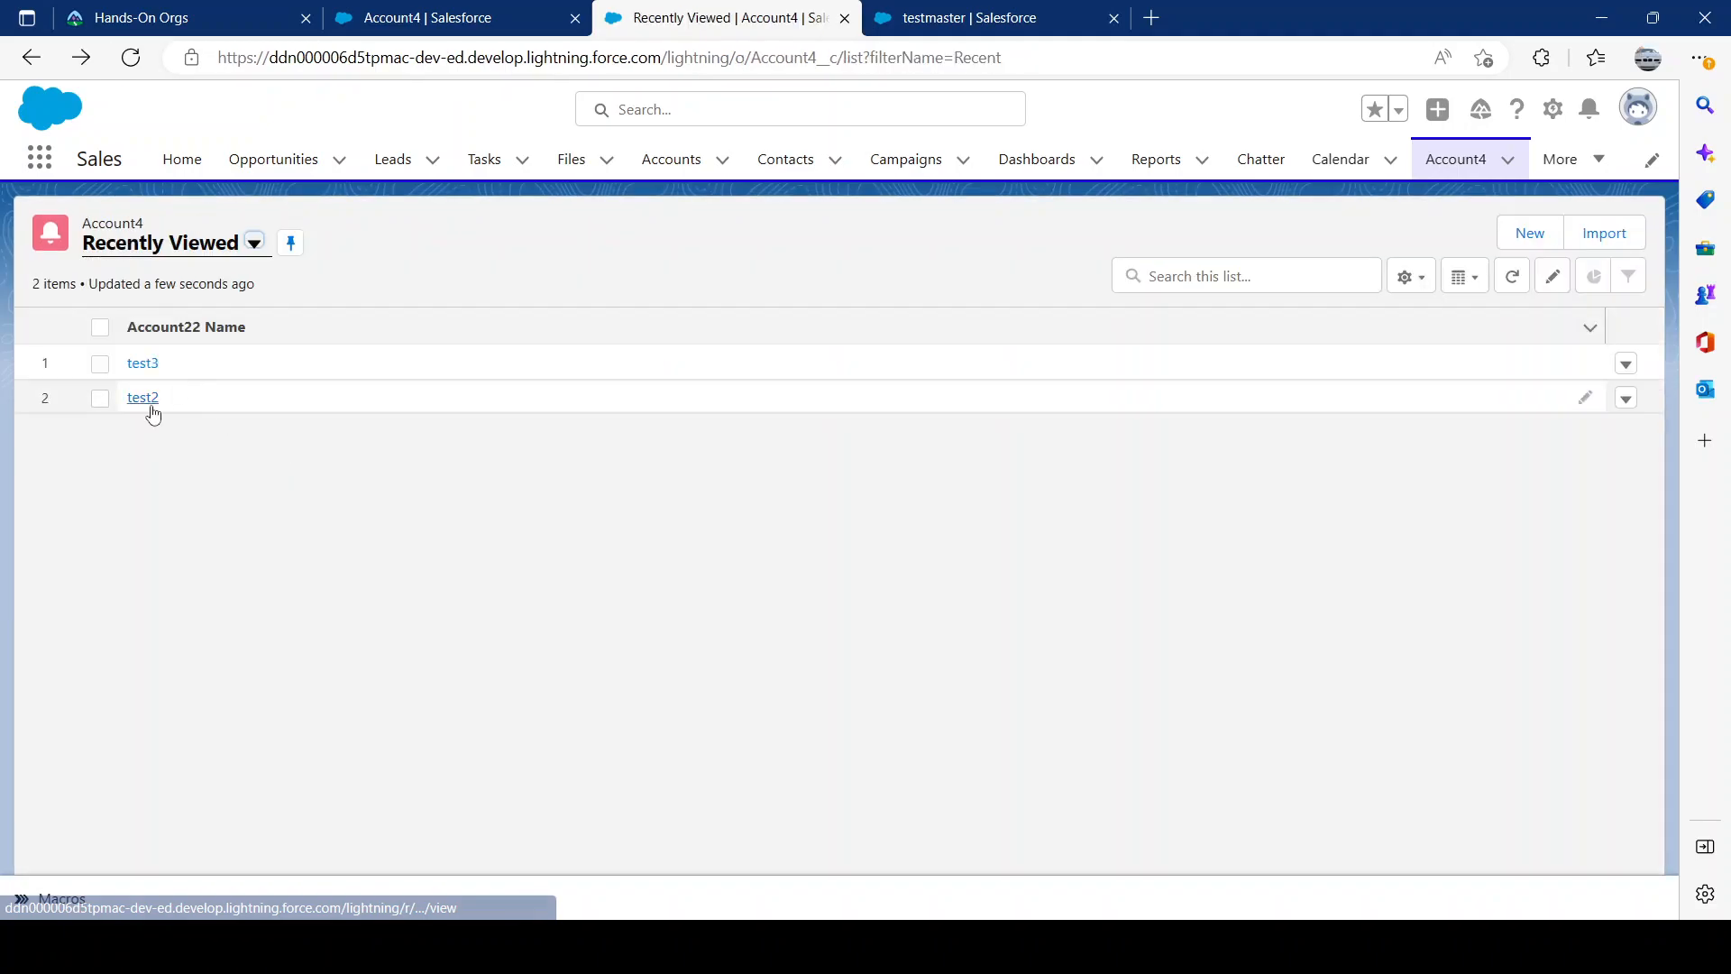
Step: Delete the testmaster opportunity and confirm the deletion
{"action": "key", "text": "ctrl+Tab"}
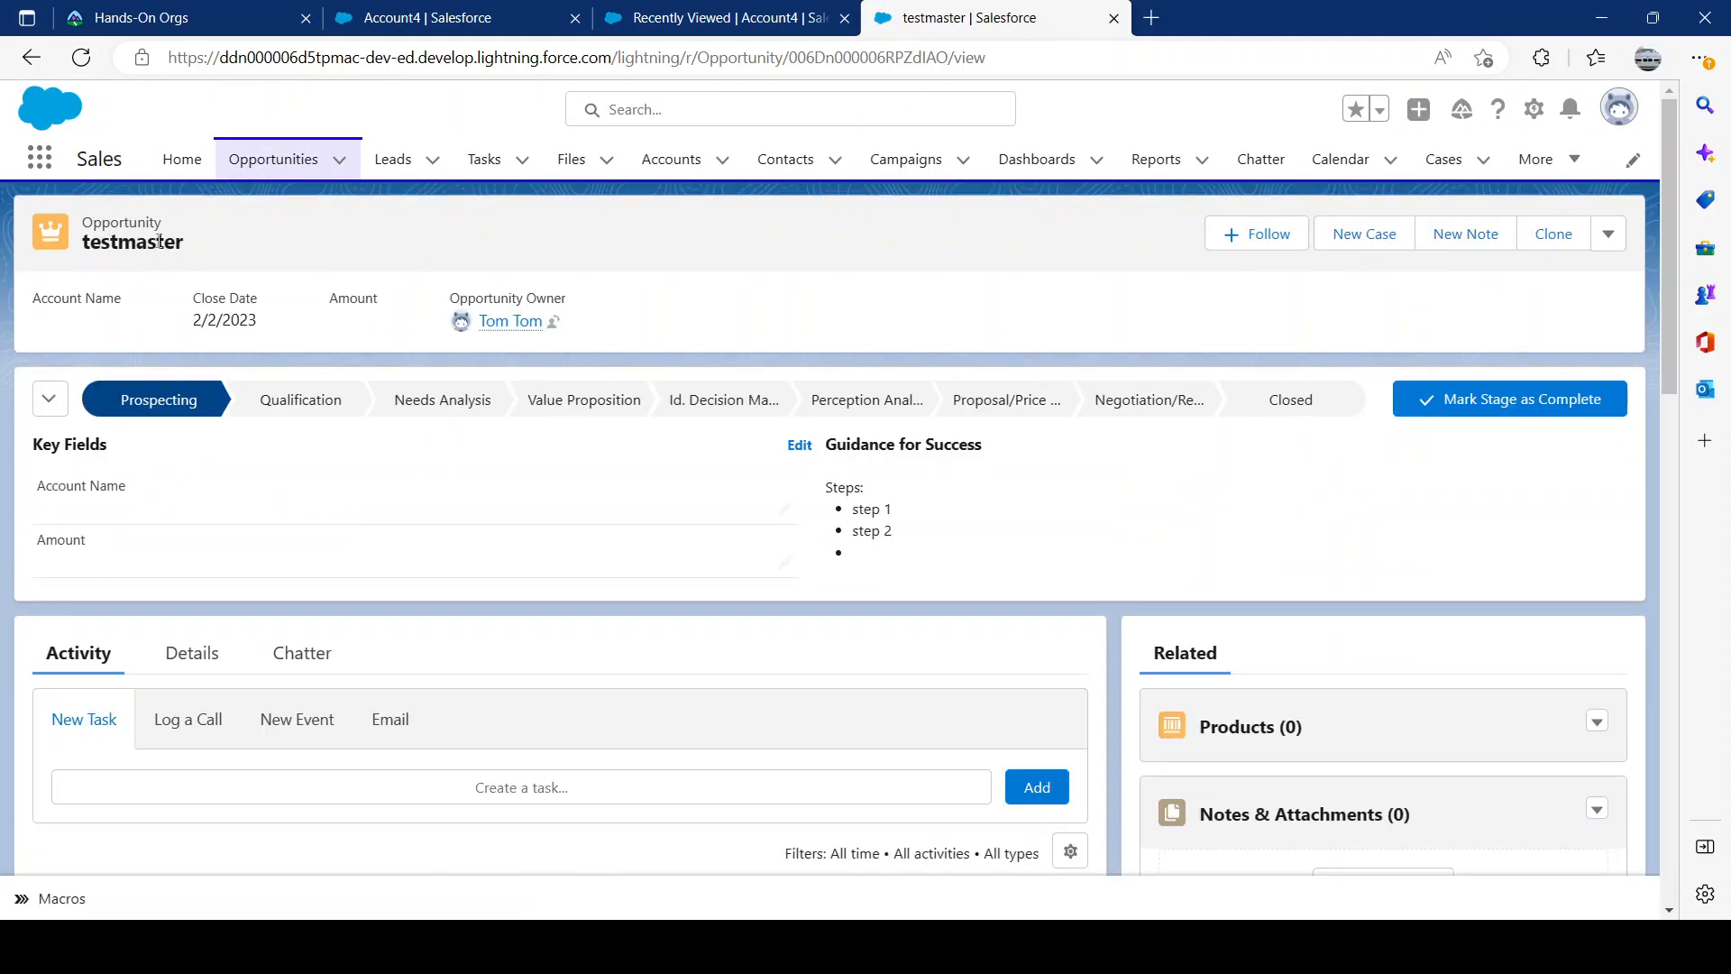
{"action": "left_click", "coordinate": [1607, 233]}
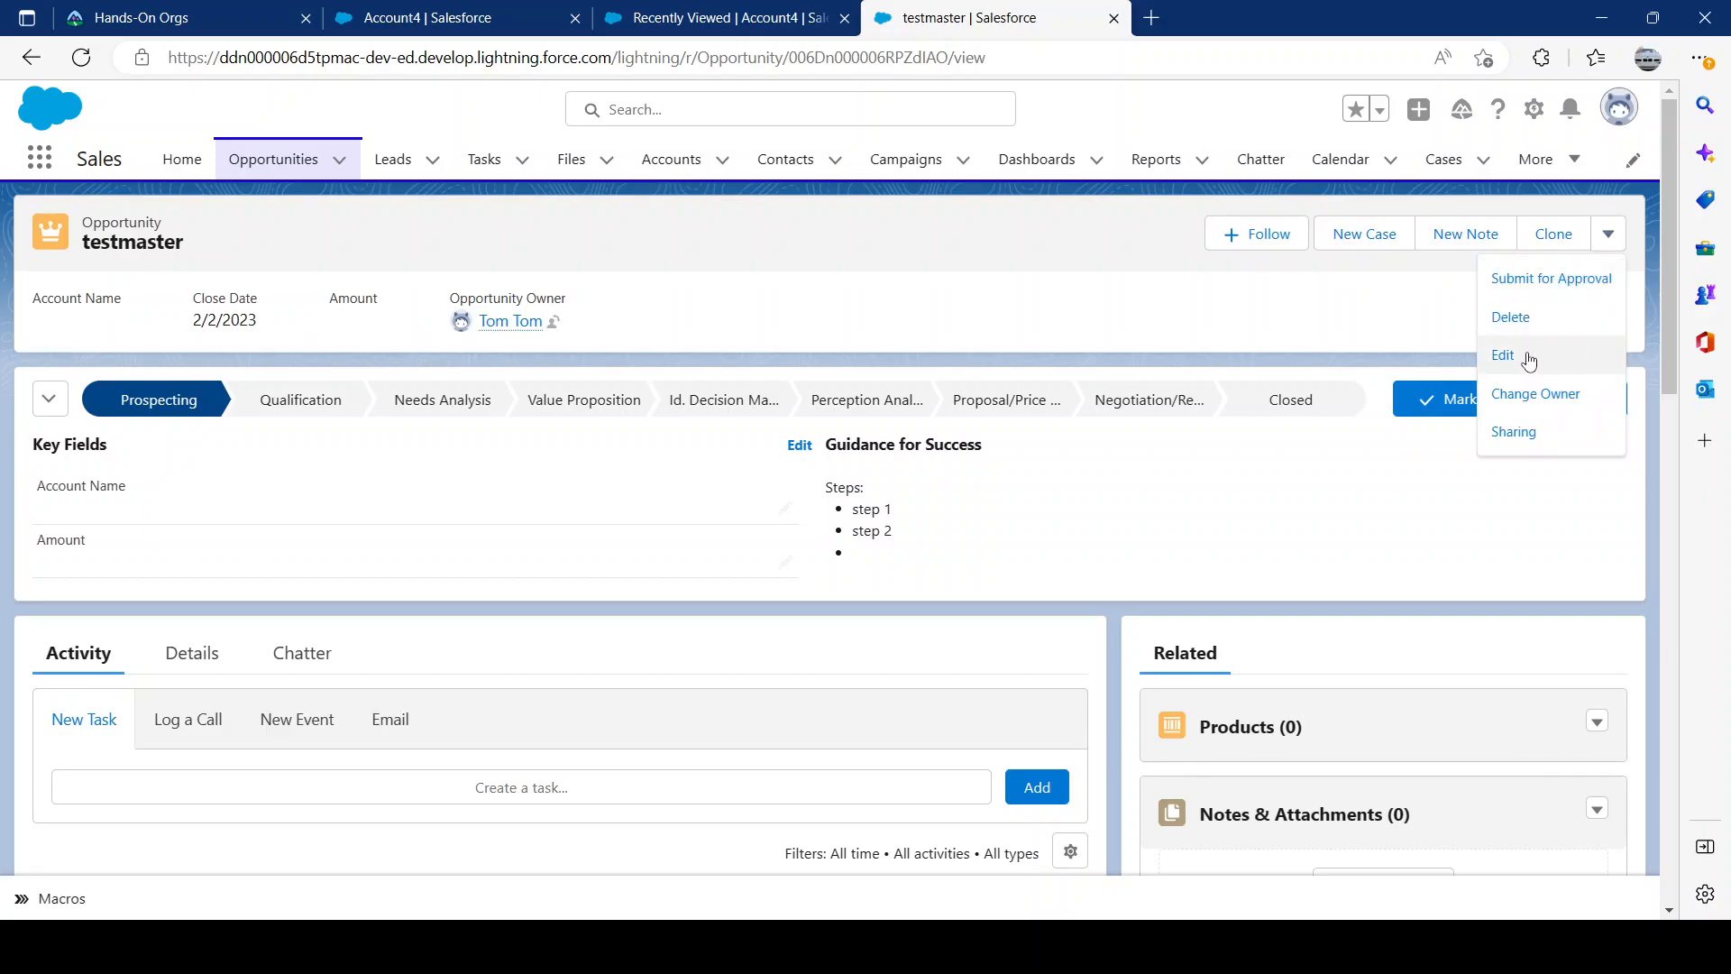
{"action": "left_click", "coordinate": [1524, 314]}
{"action": "left_click", "coordinate": [1140, 544]}
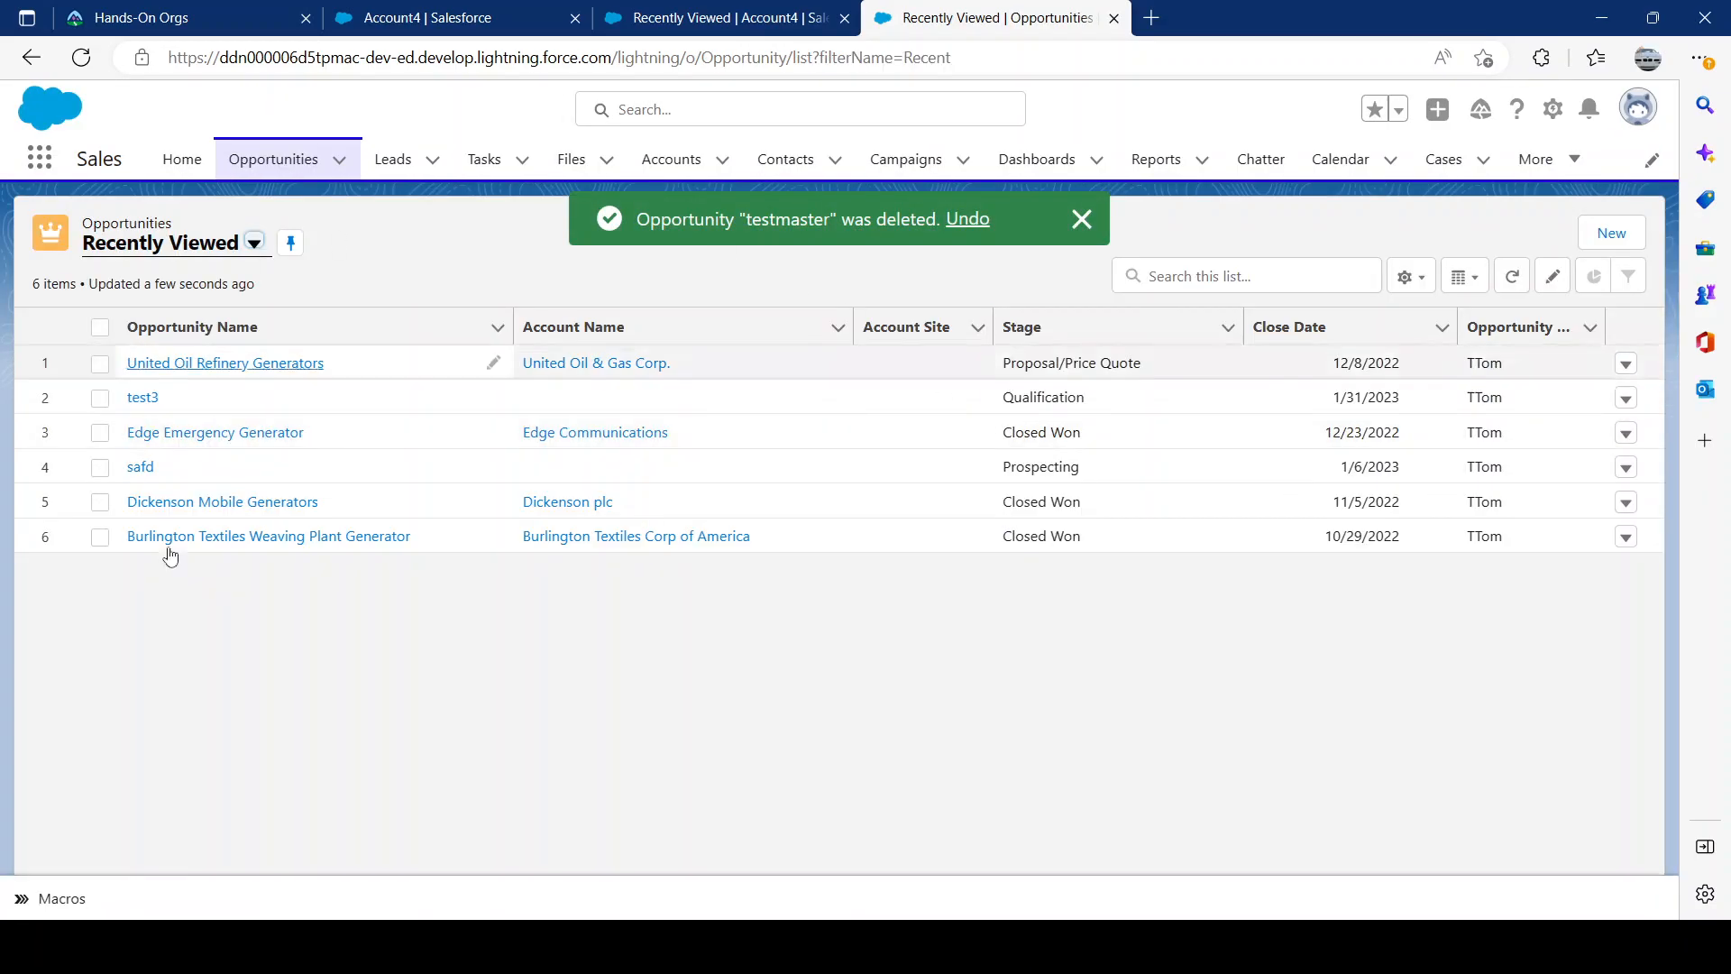
Step: Reload the Account4 list, and open the nadp account record from the Accounts list
{"action": "left_click", "coordinate": [740, 19]}
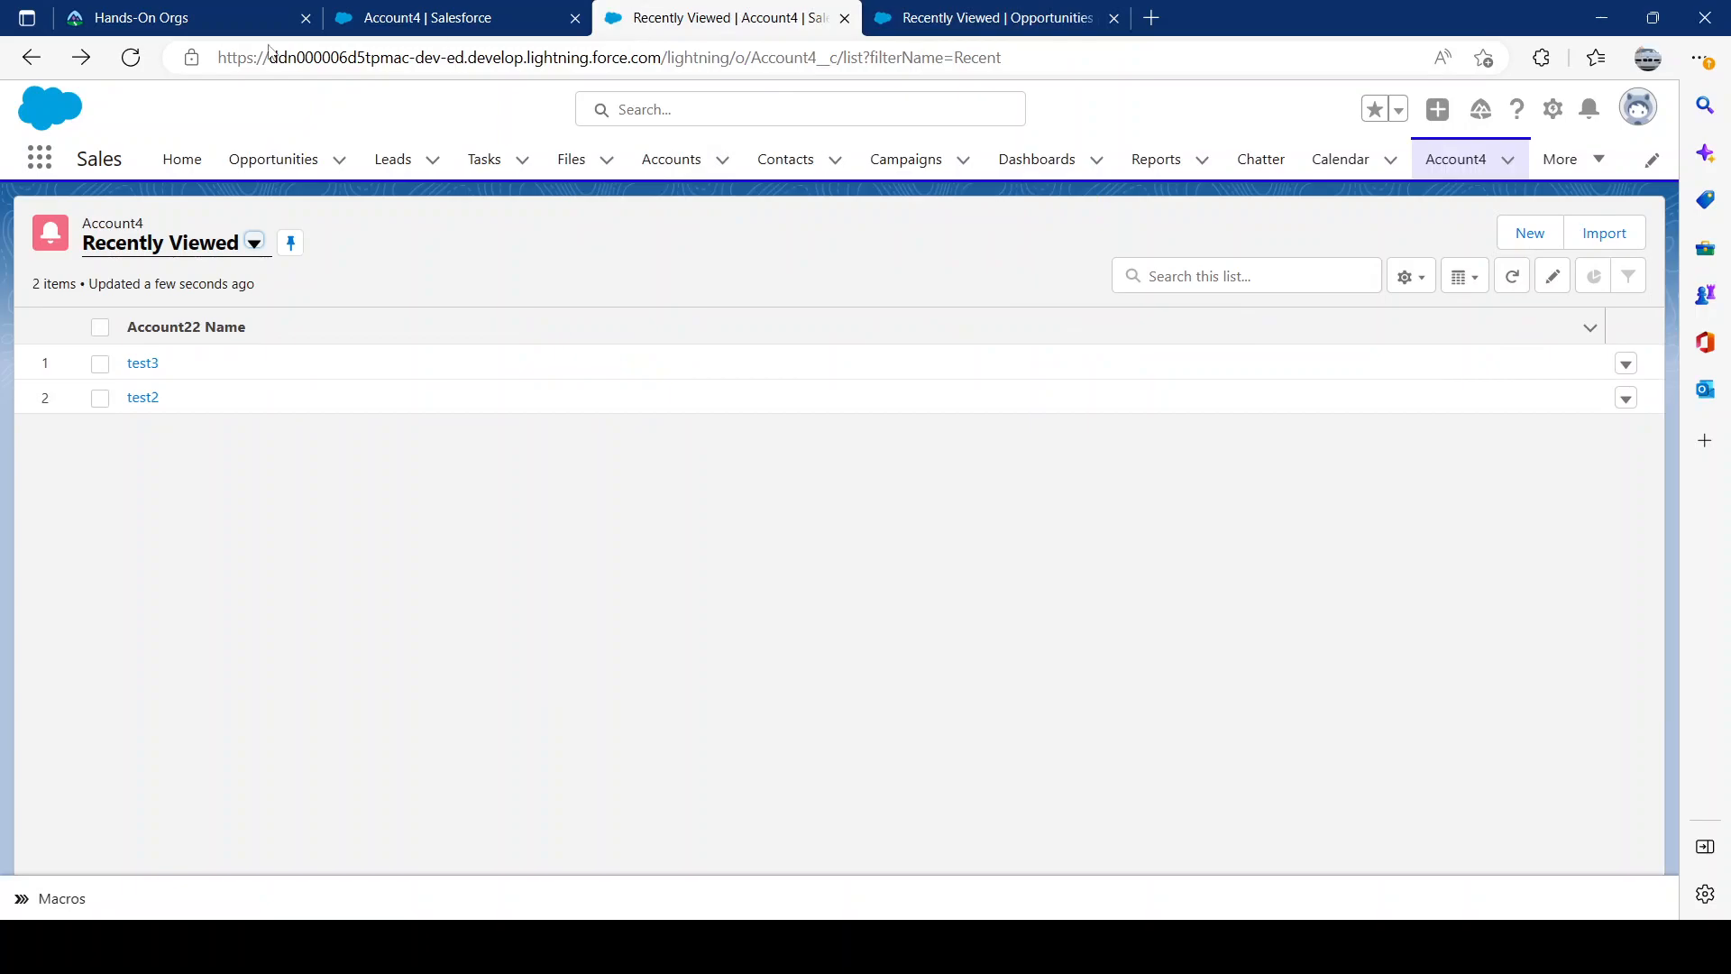
{"action": "left_click", "coordinate": [131, 61]}
{"action": "left_click", "coordinate": [956, 18]}
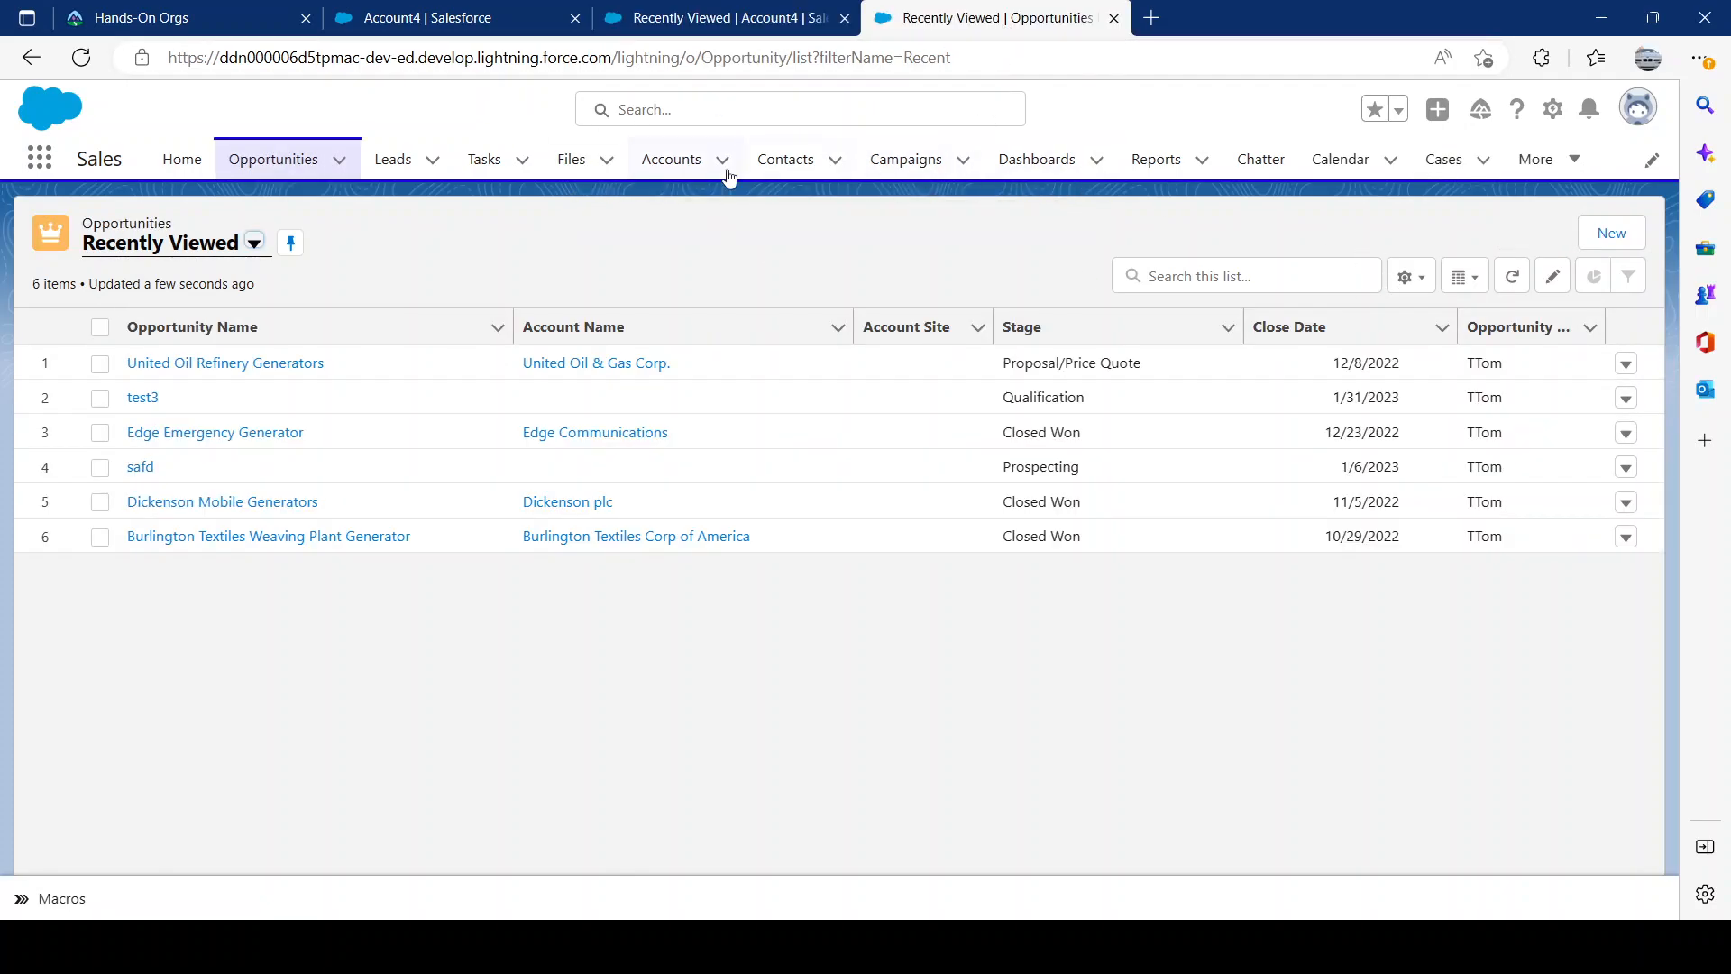
{"action": "left_click", "coordinate": [674, 161]}
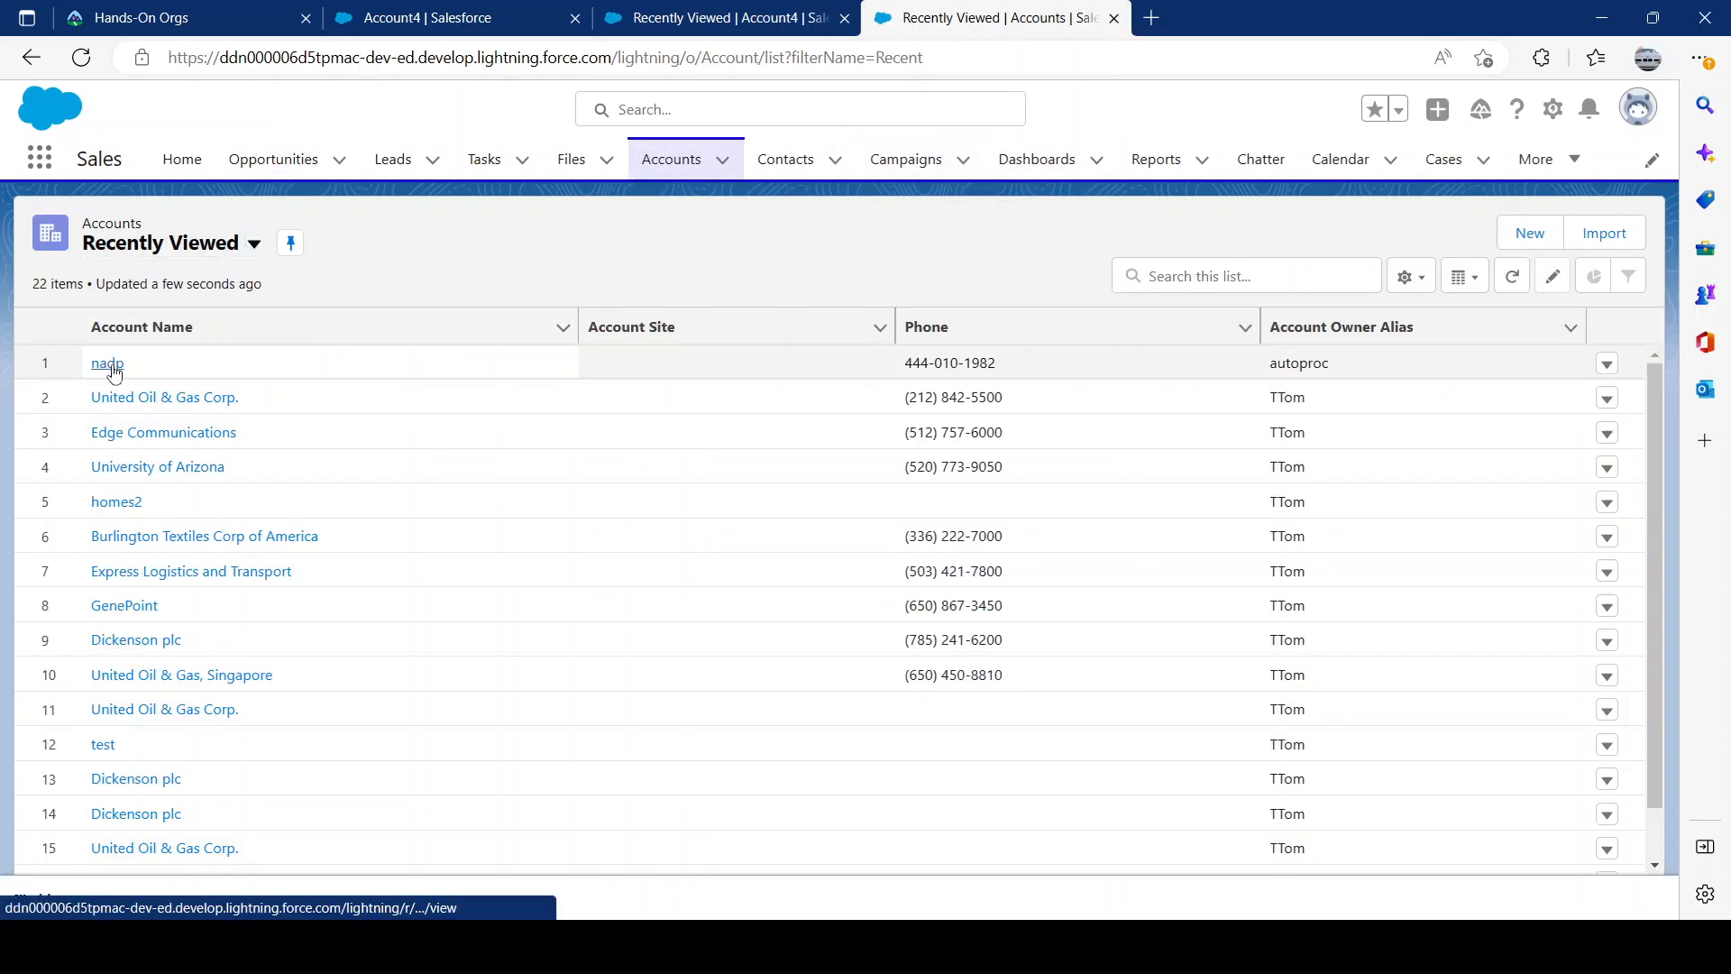
{"action": "left_click", "coordinate": [109, 363]}
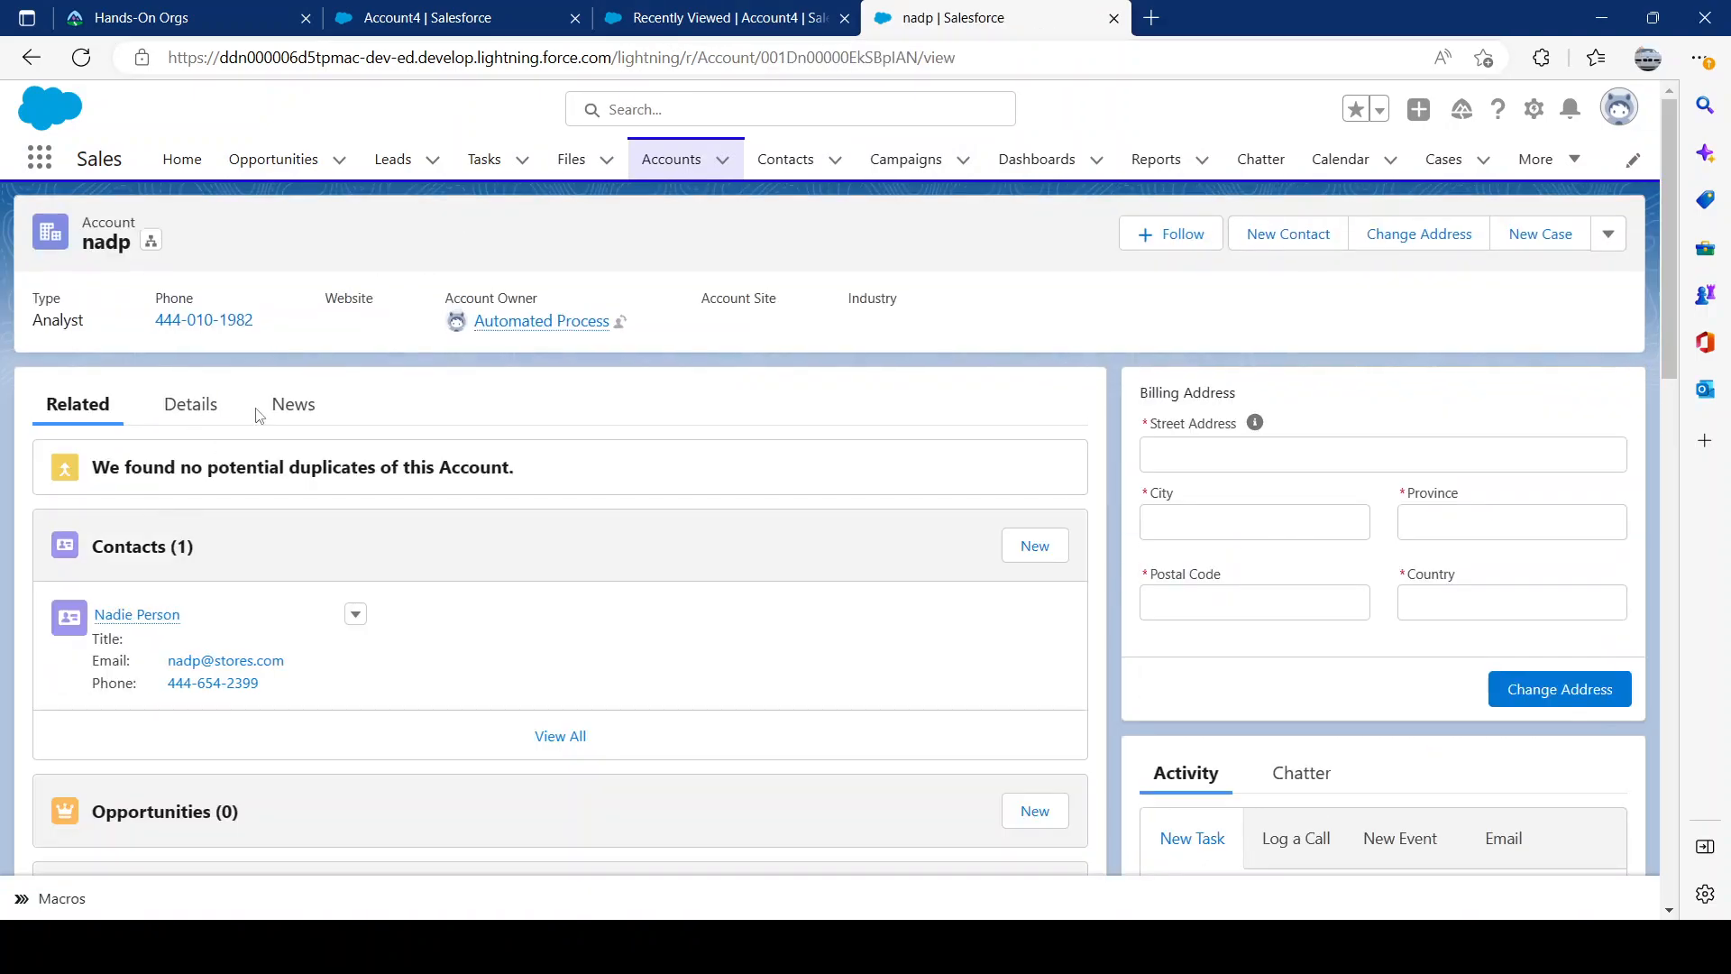
Step: Check the Opportunity field on test3, look at test2 as well, and return to the Account4 list
{"action": "left_click", "coordinate": [722, 18]}
{"action": "left_click", "coordinate": [147, 360]}
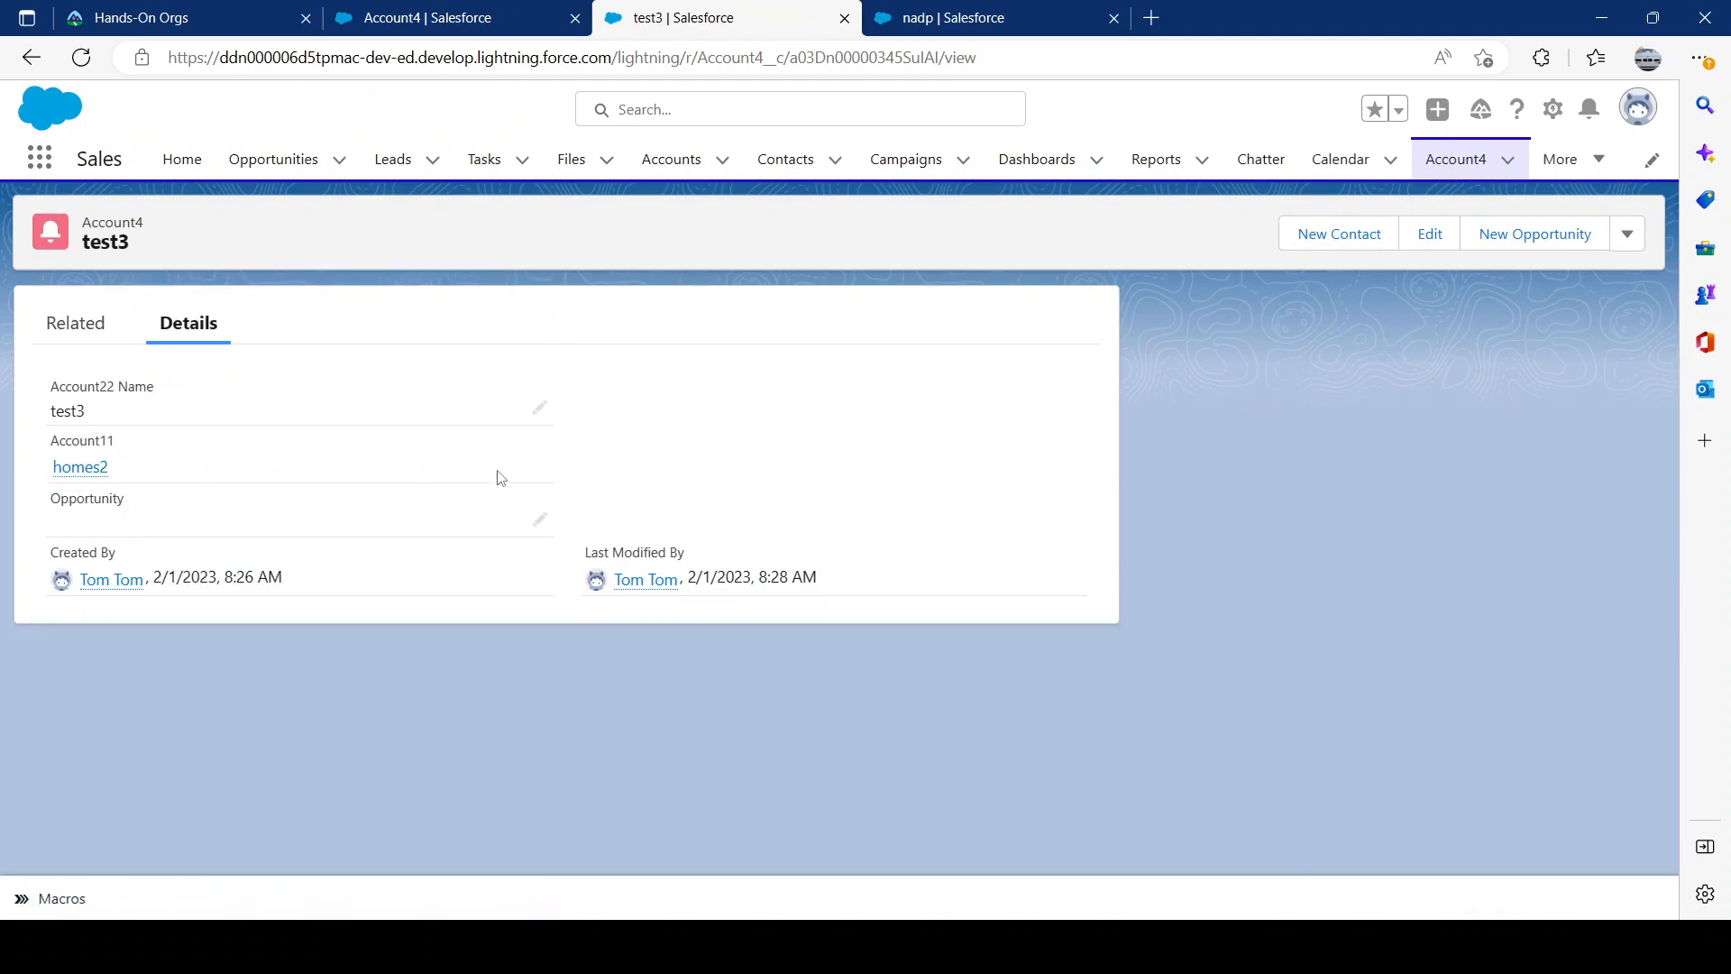
{"action": "key", "text": "alt+Left"}
{"action": "left_click", "coordinate": [145, 397]}
{"action": "key", "text": "alt+Left"}
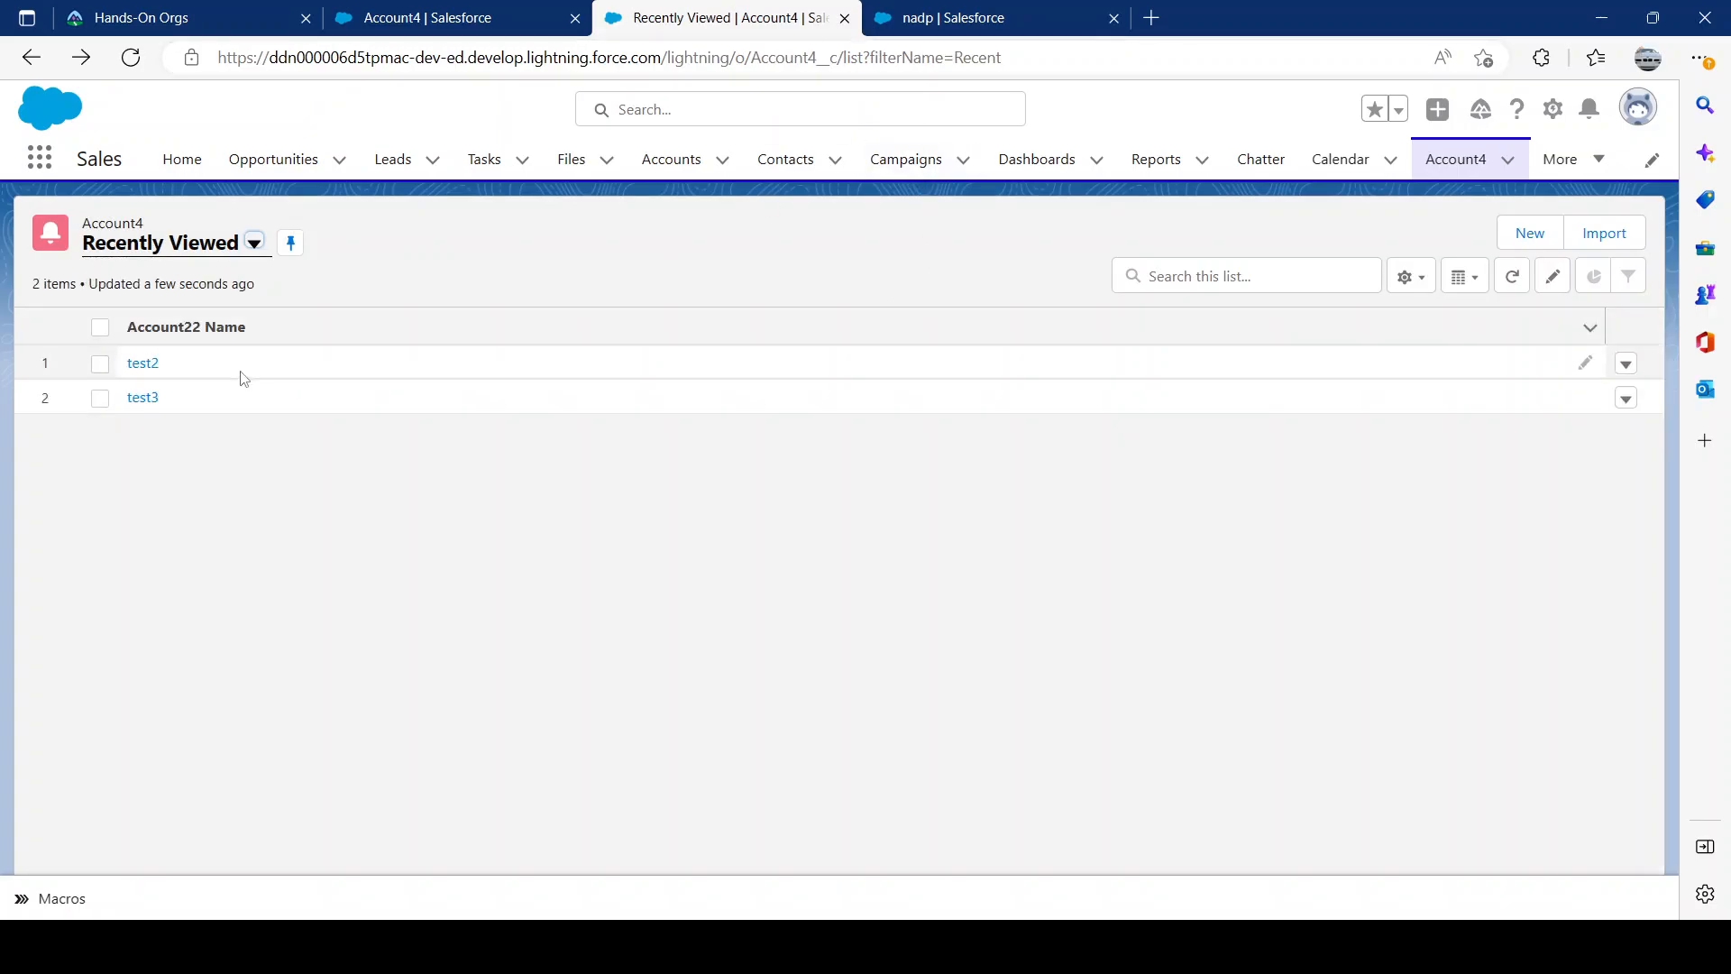
Step: Try to delete the nadp account, and dismiss the resulting message
{"action": "left_click", "coordinate": [986, 16]}
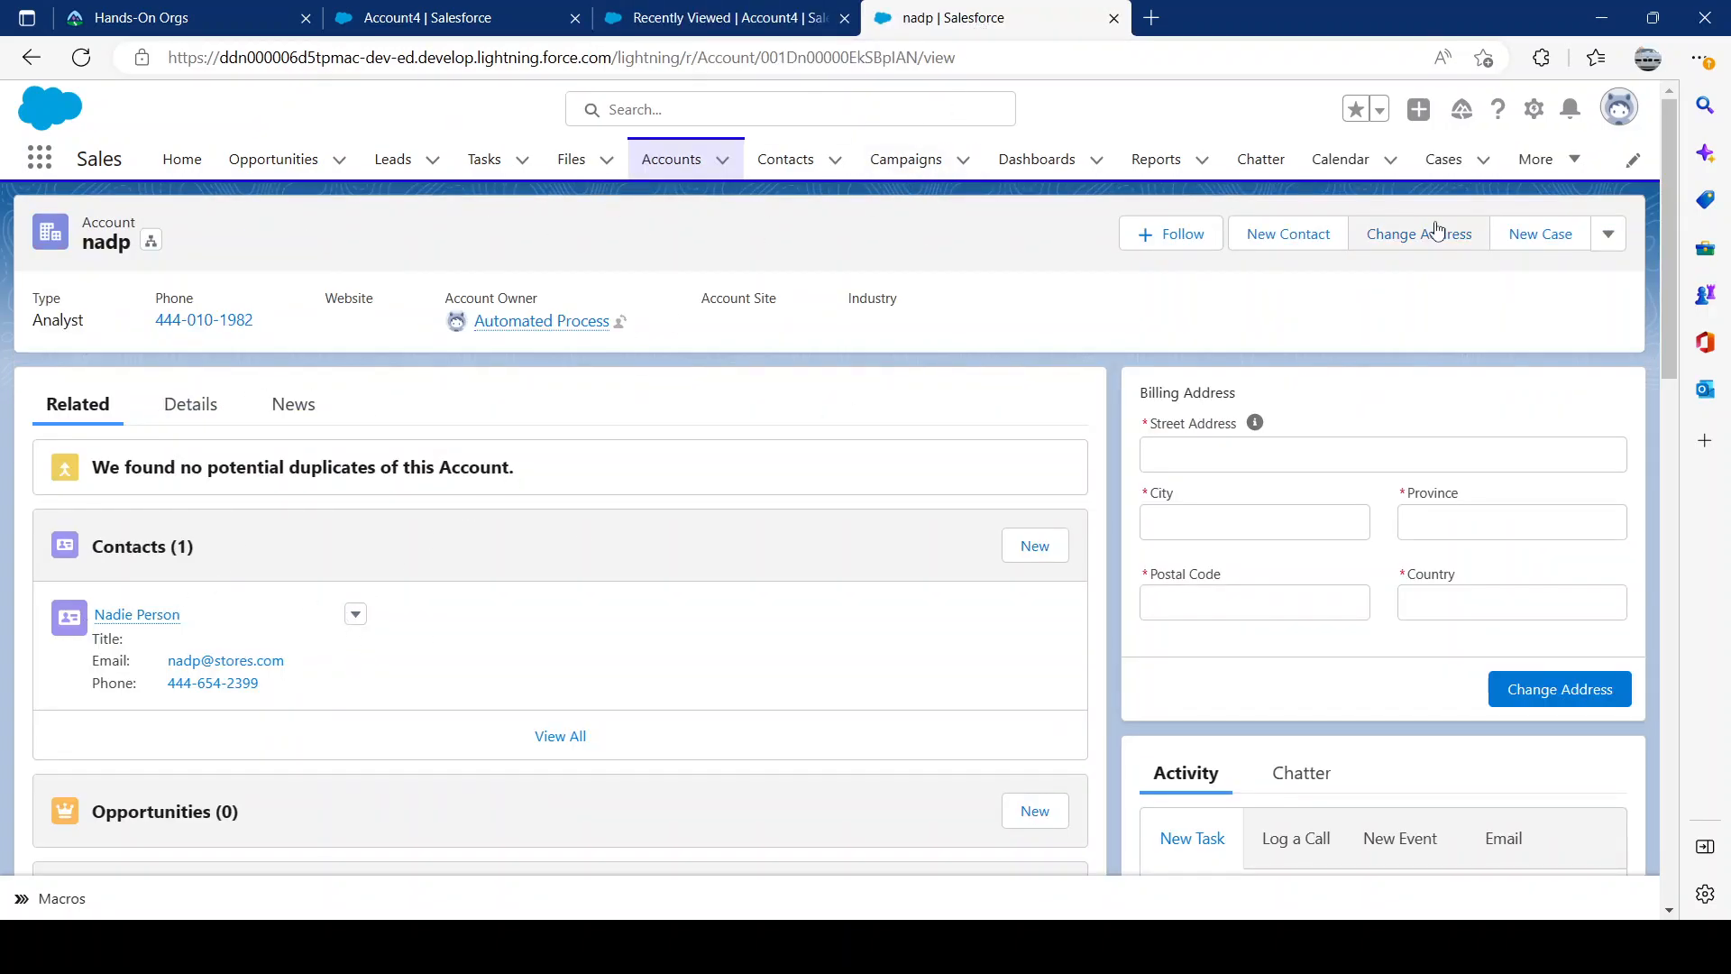
{"action": "left_click", "coordinate": [738, 27]}
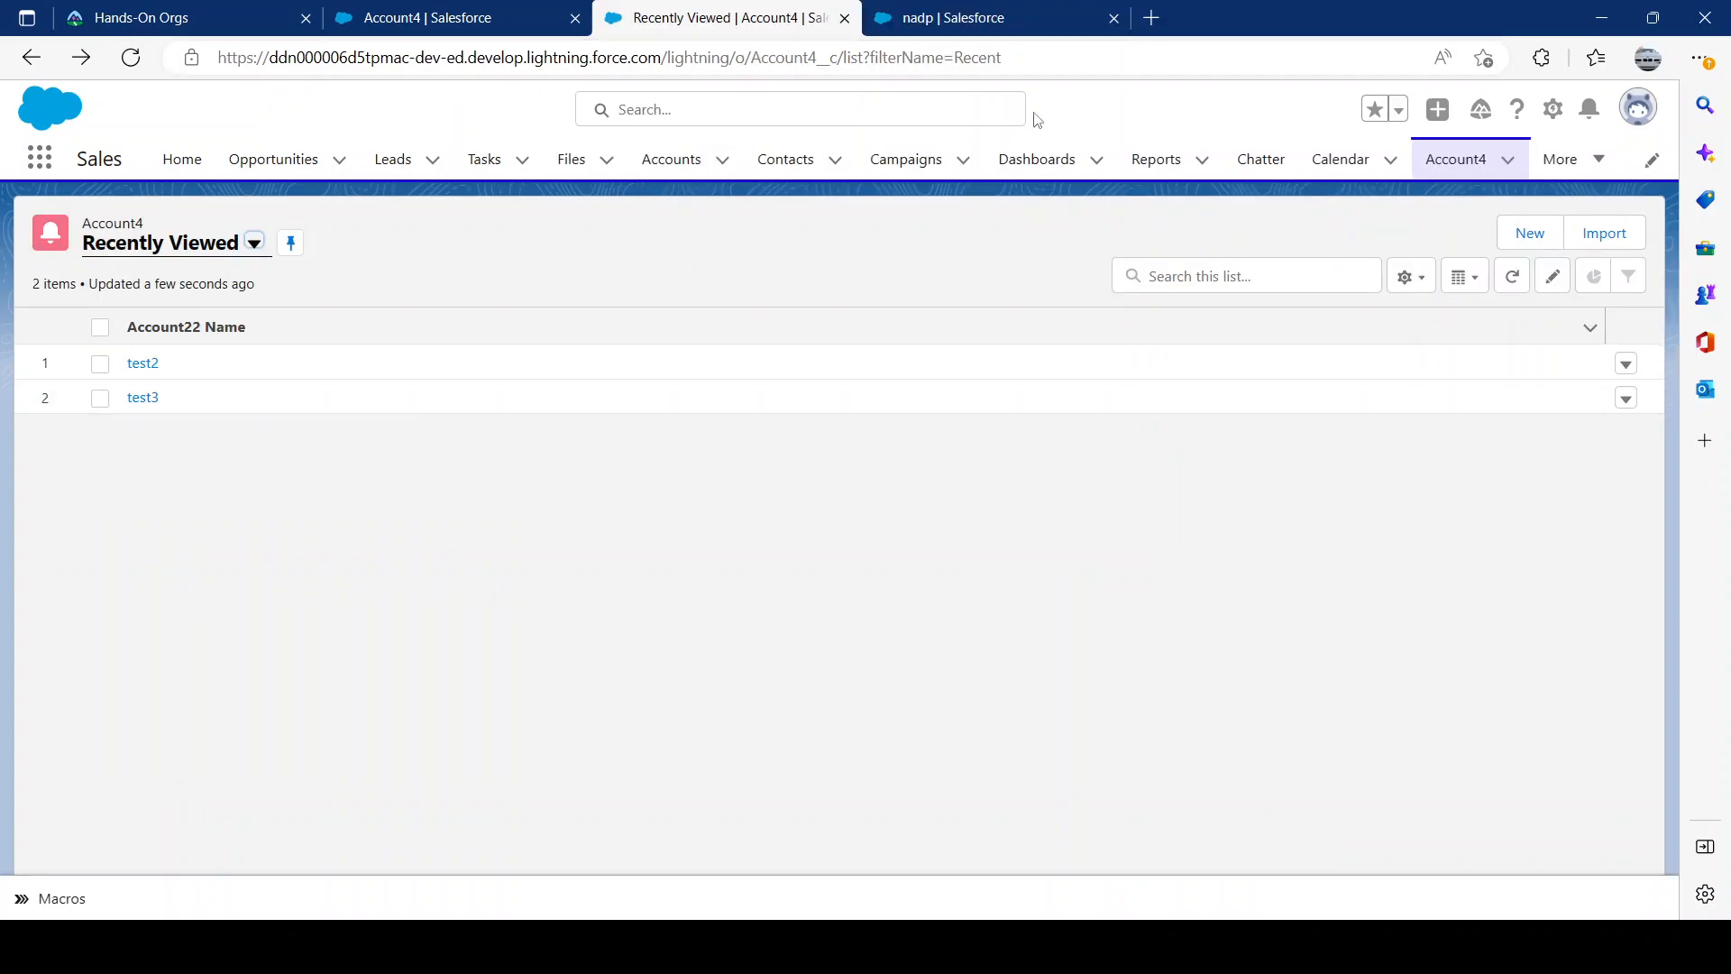
{"action": "left_click", "coordinate": [970, 13]}
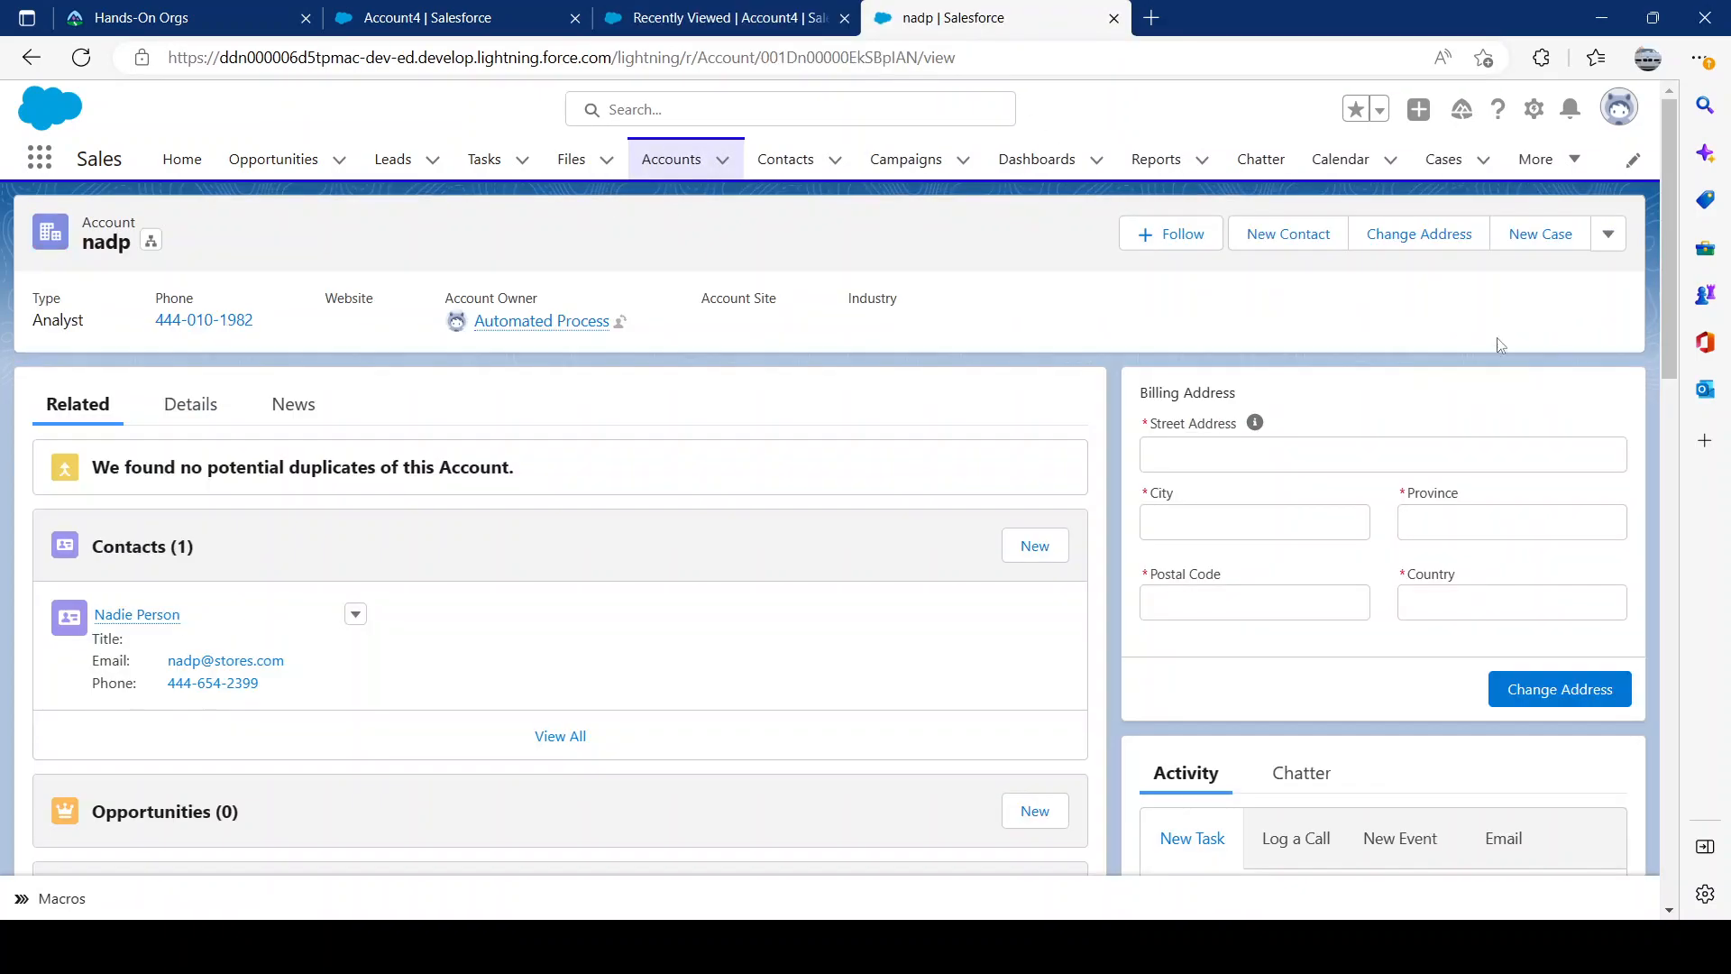
{"action": "left_click", "coordinate": [1609, 234]}
{"action": "left_click", "coordinate": [1490, 507]}
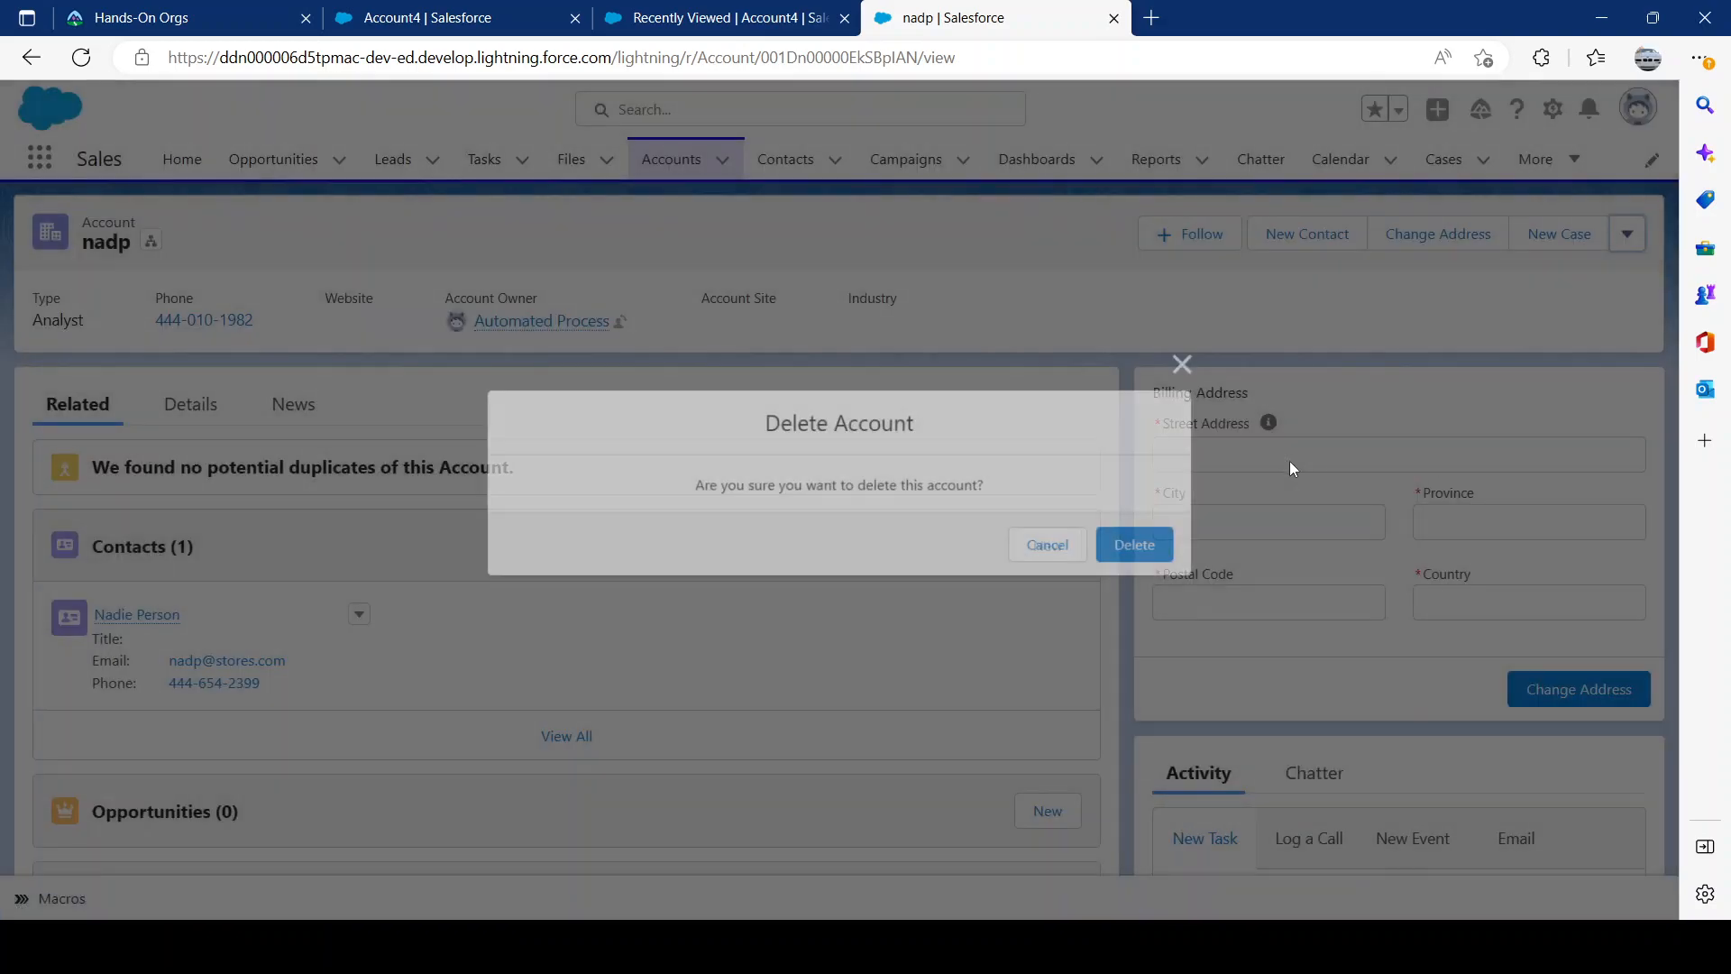
{"action": "left_click", "coordinate": [1142, 546]}
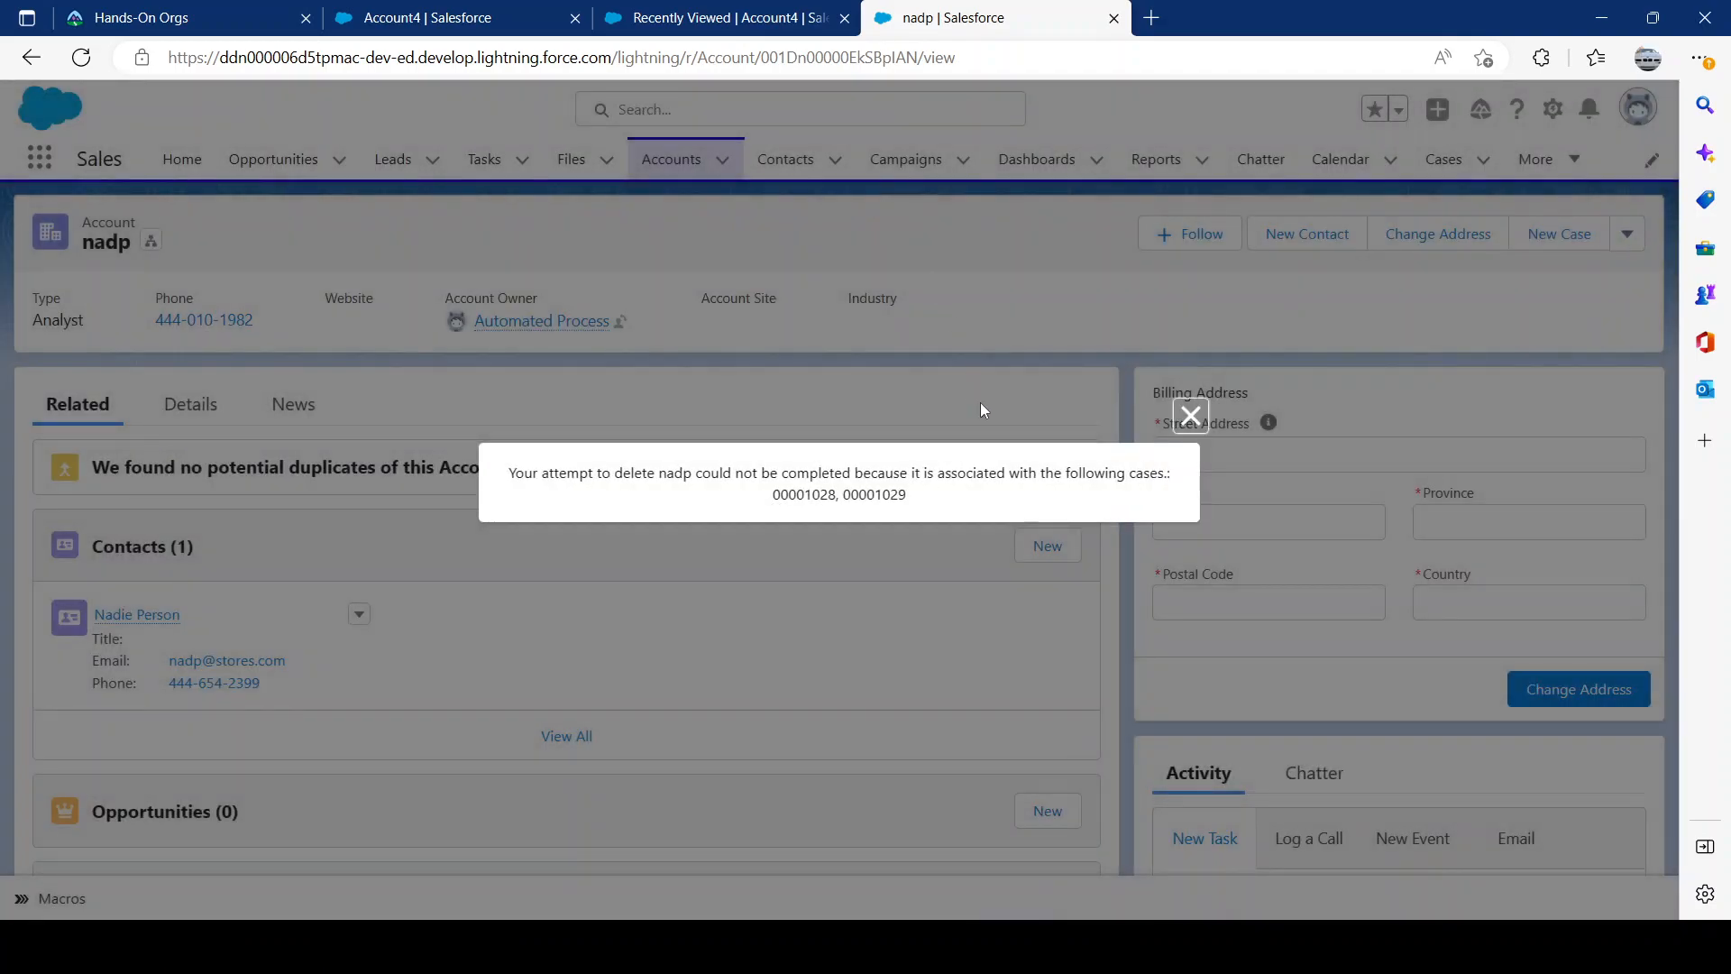
{"action": "left_click", "coordinate": [1189, 420]}
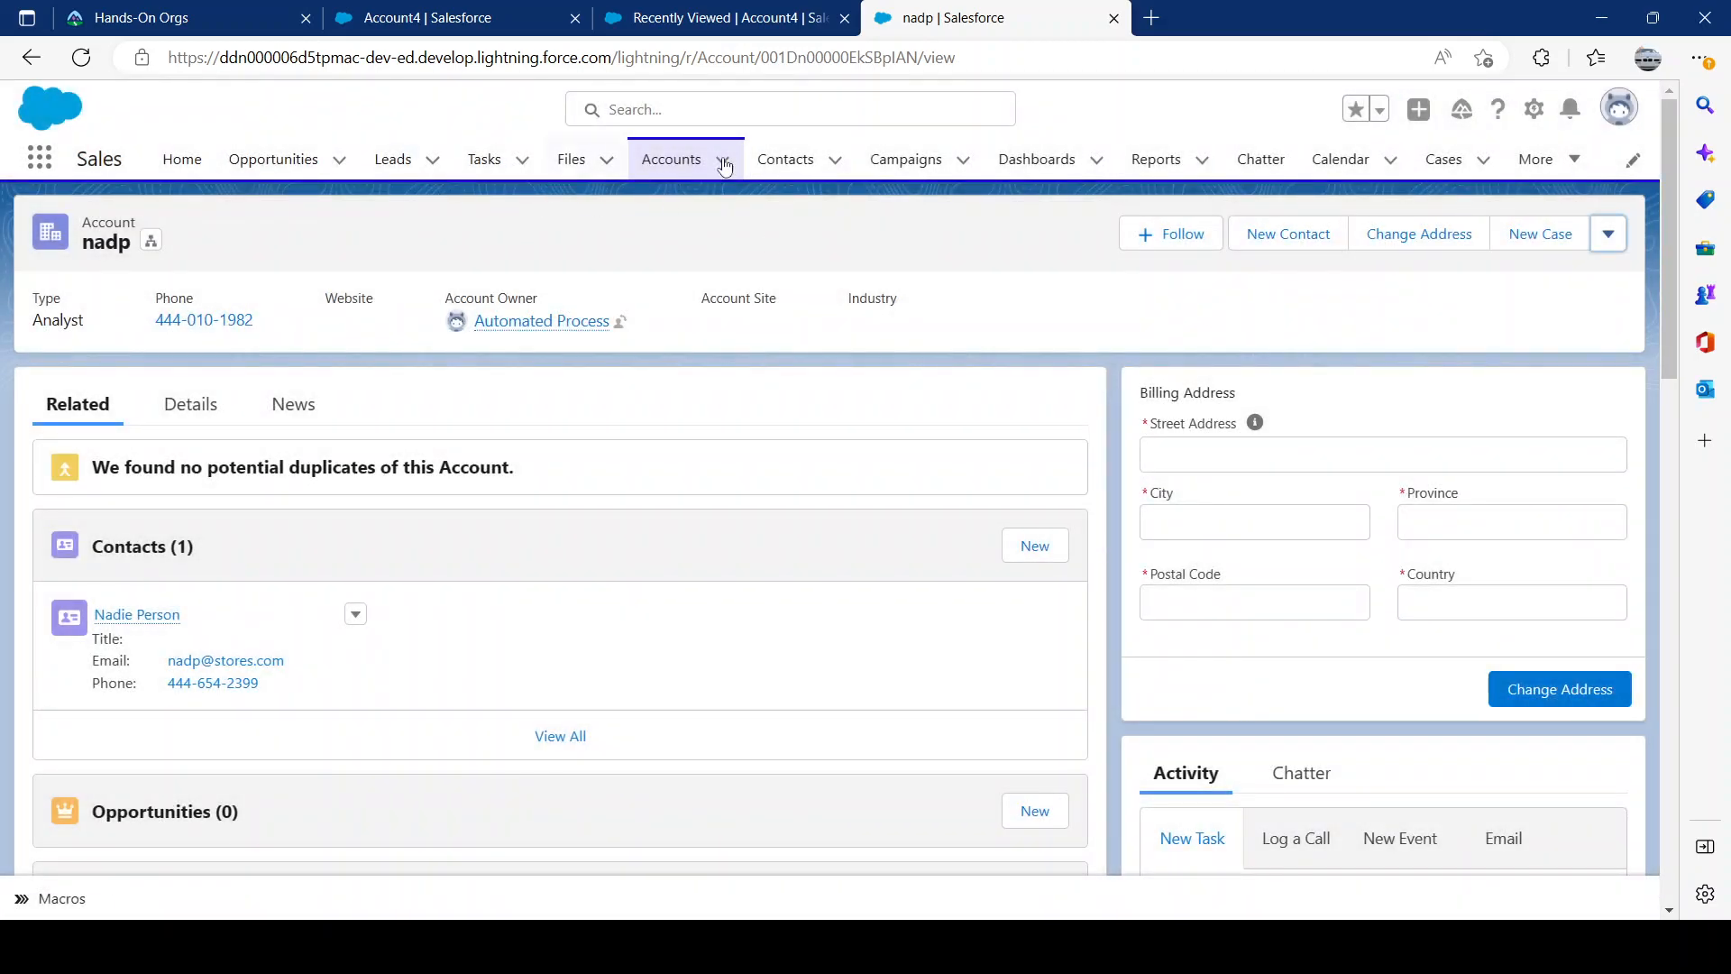
Step: Delete the homes2 account, confirm the deletion, and reload the Account4 list to check its records
{"action": "left_click", "coordinate": [688, 161]}
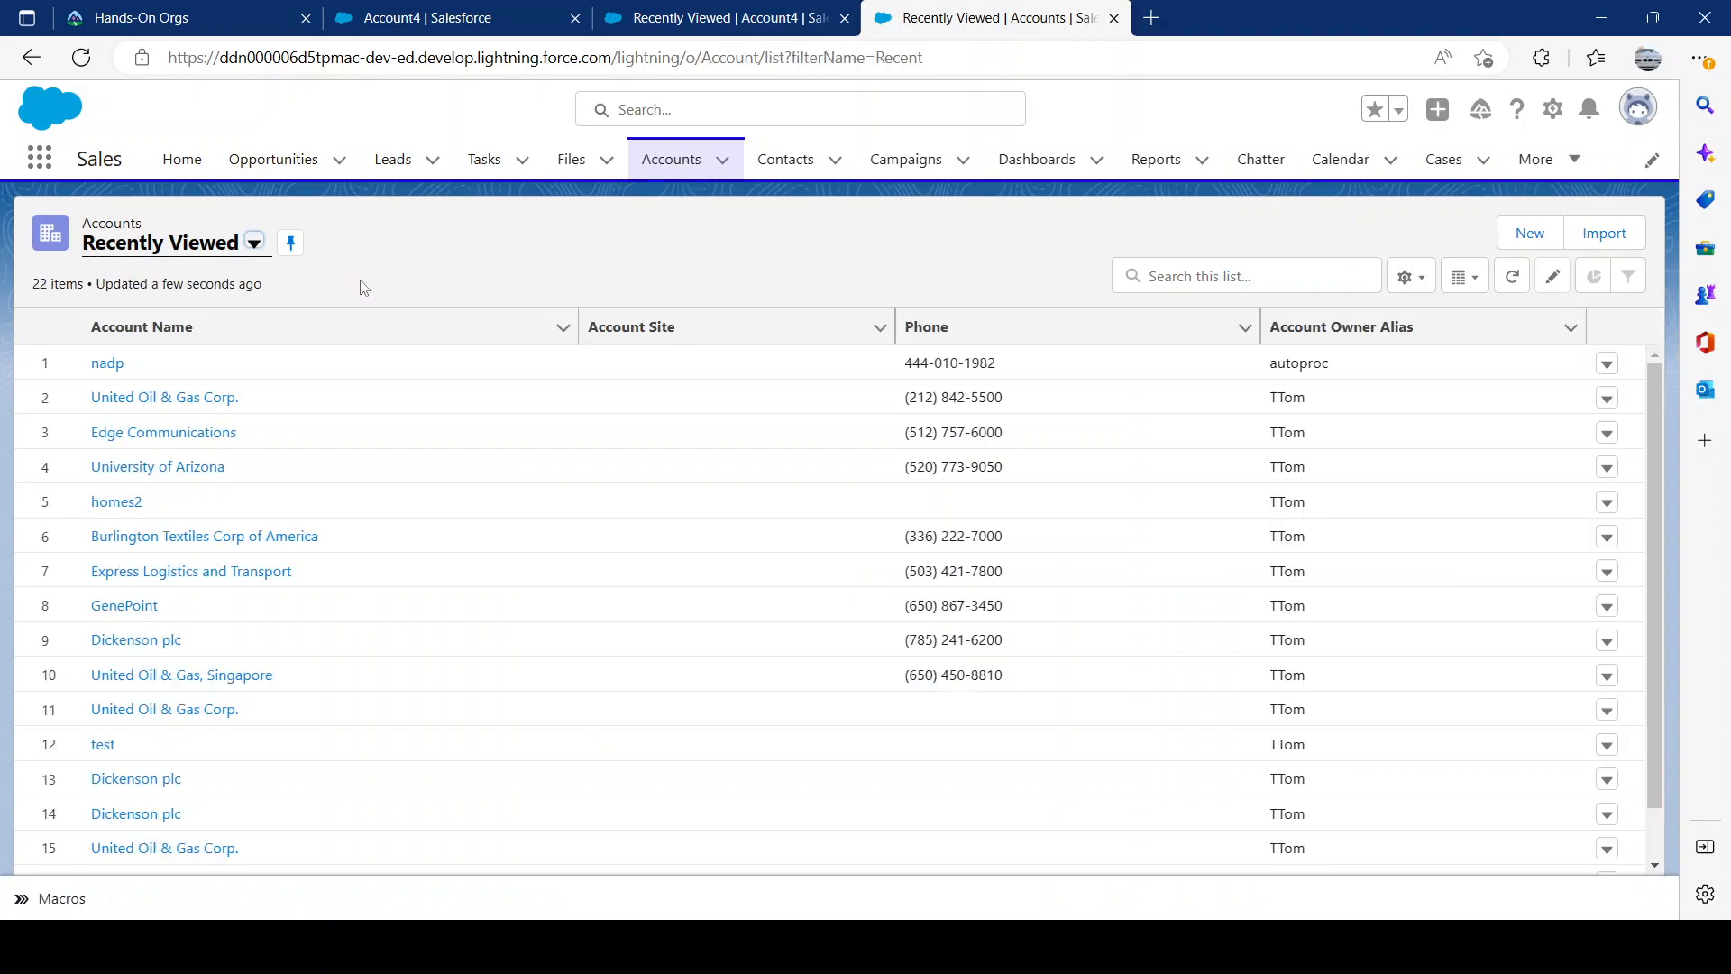
{"action": "left_click", "coordinate": [122, 502]}
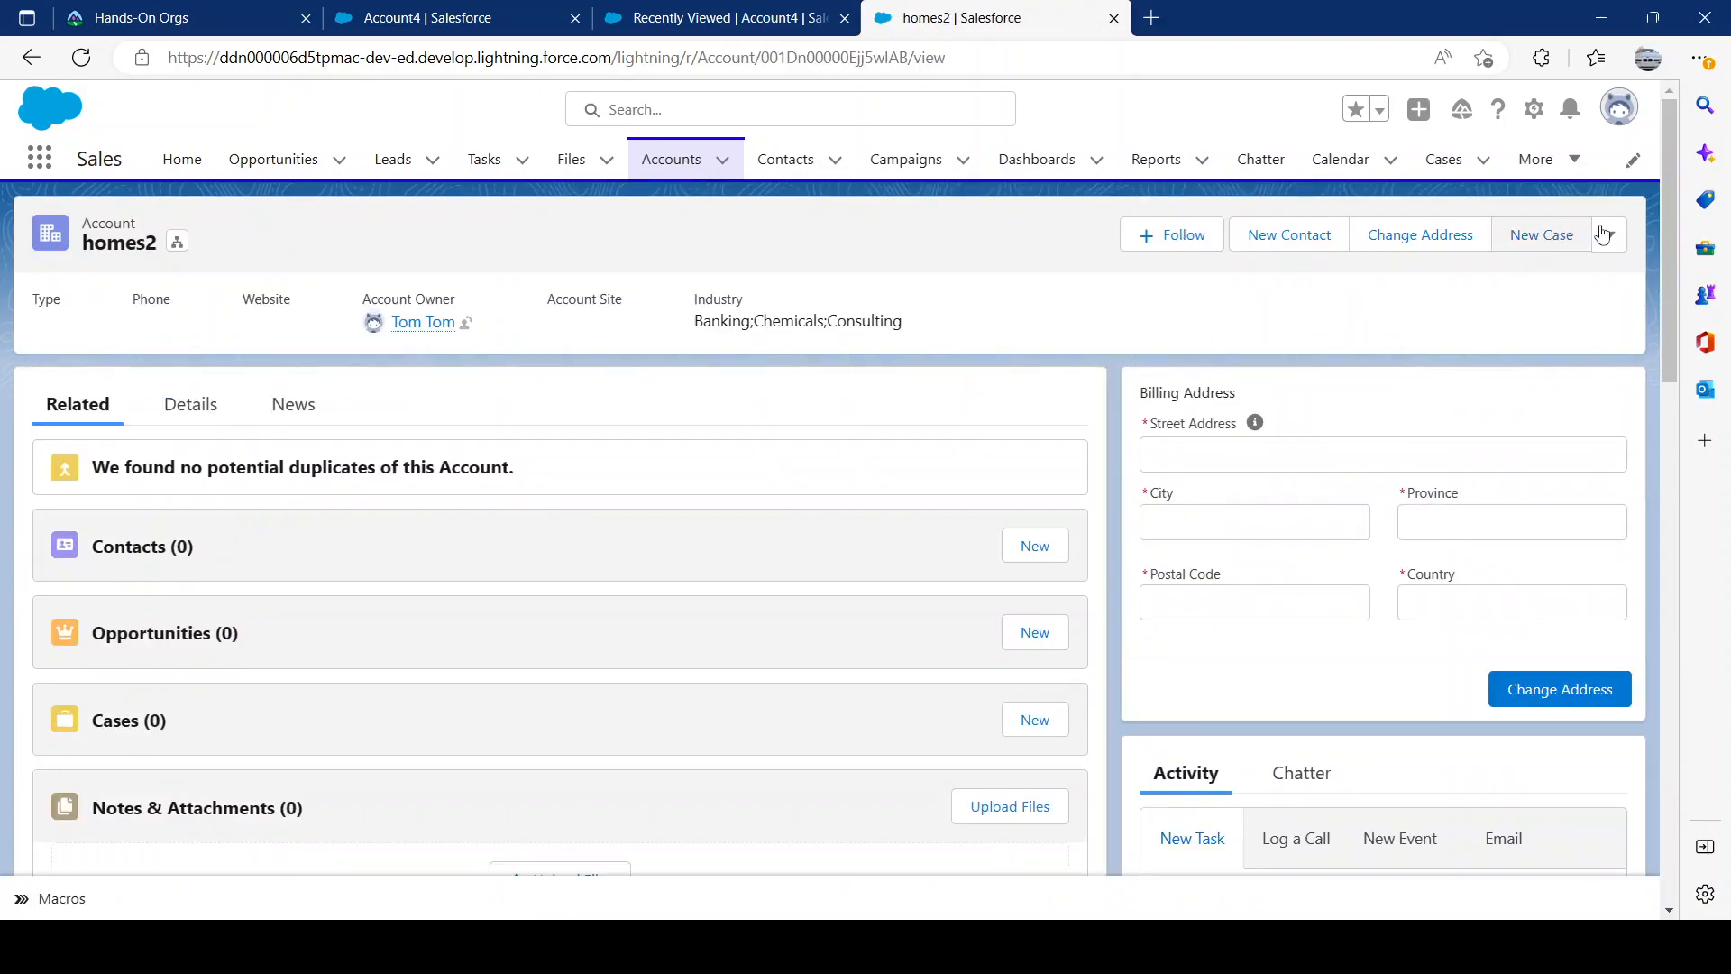
{"action": "left_click", "coordinate": [1596, 233]}
{"action": "left_click", "coordinate": [1495, 505]}
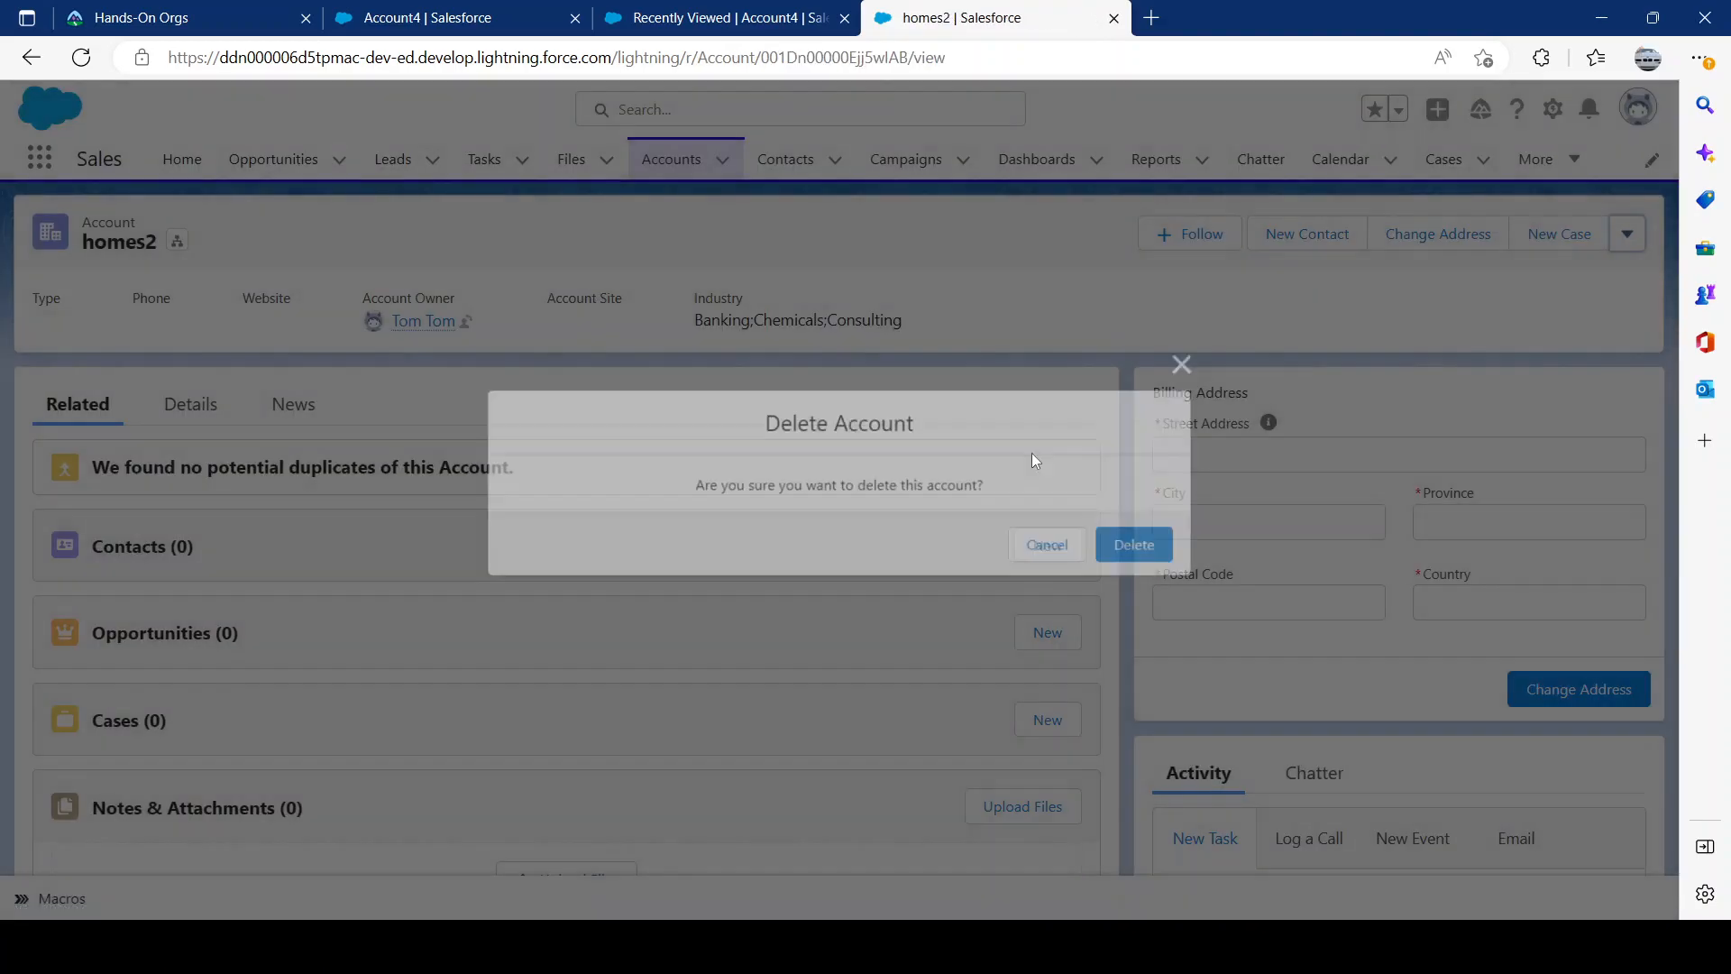
{"action": "left_click", "coordinate": [1139, 547]}
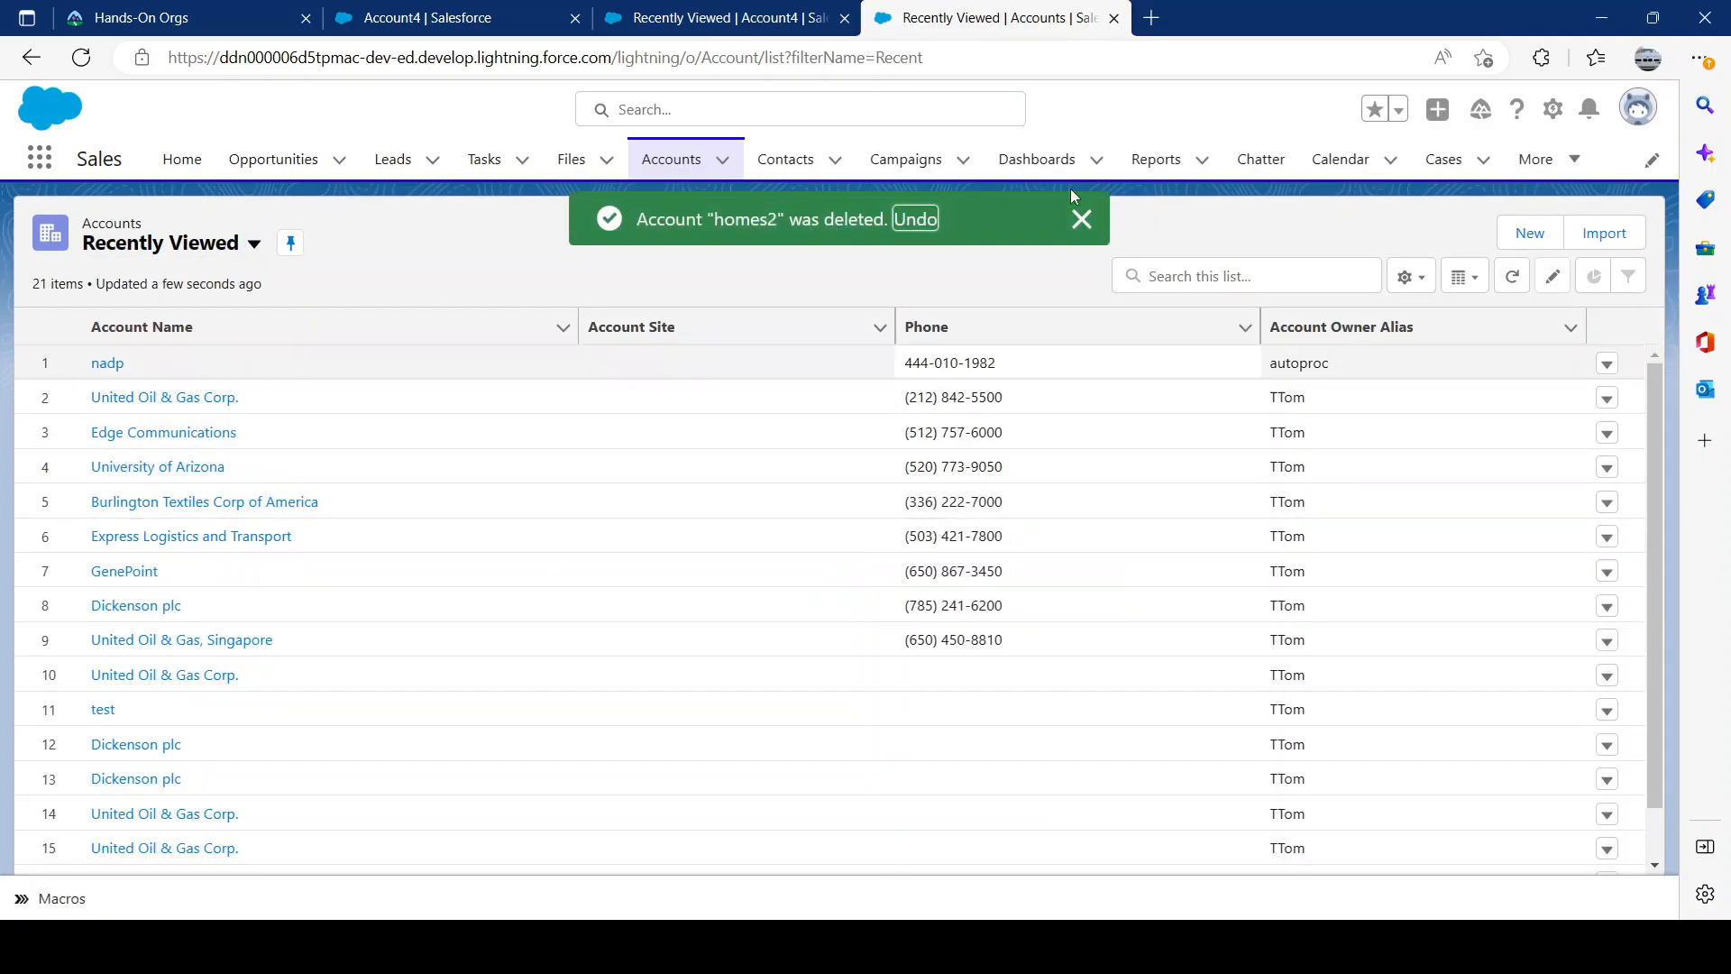
{"action": "key", "text": "ctrl+shift+Tab"}
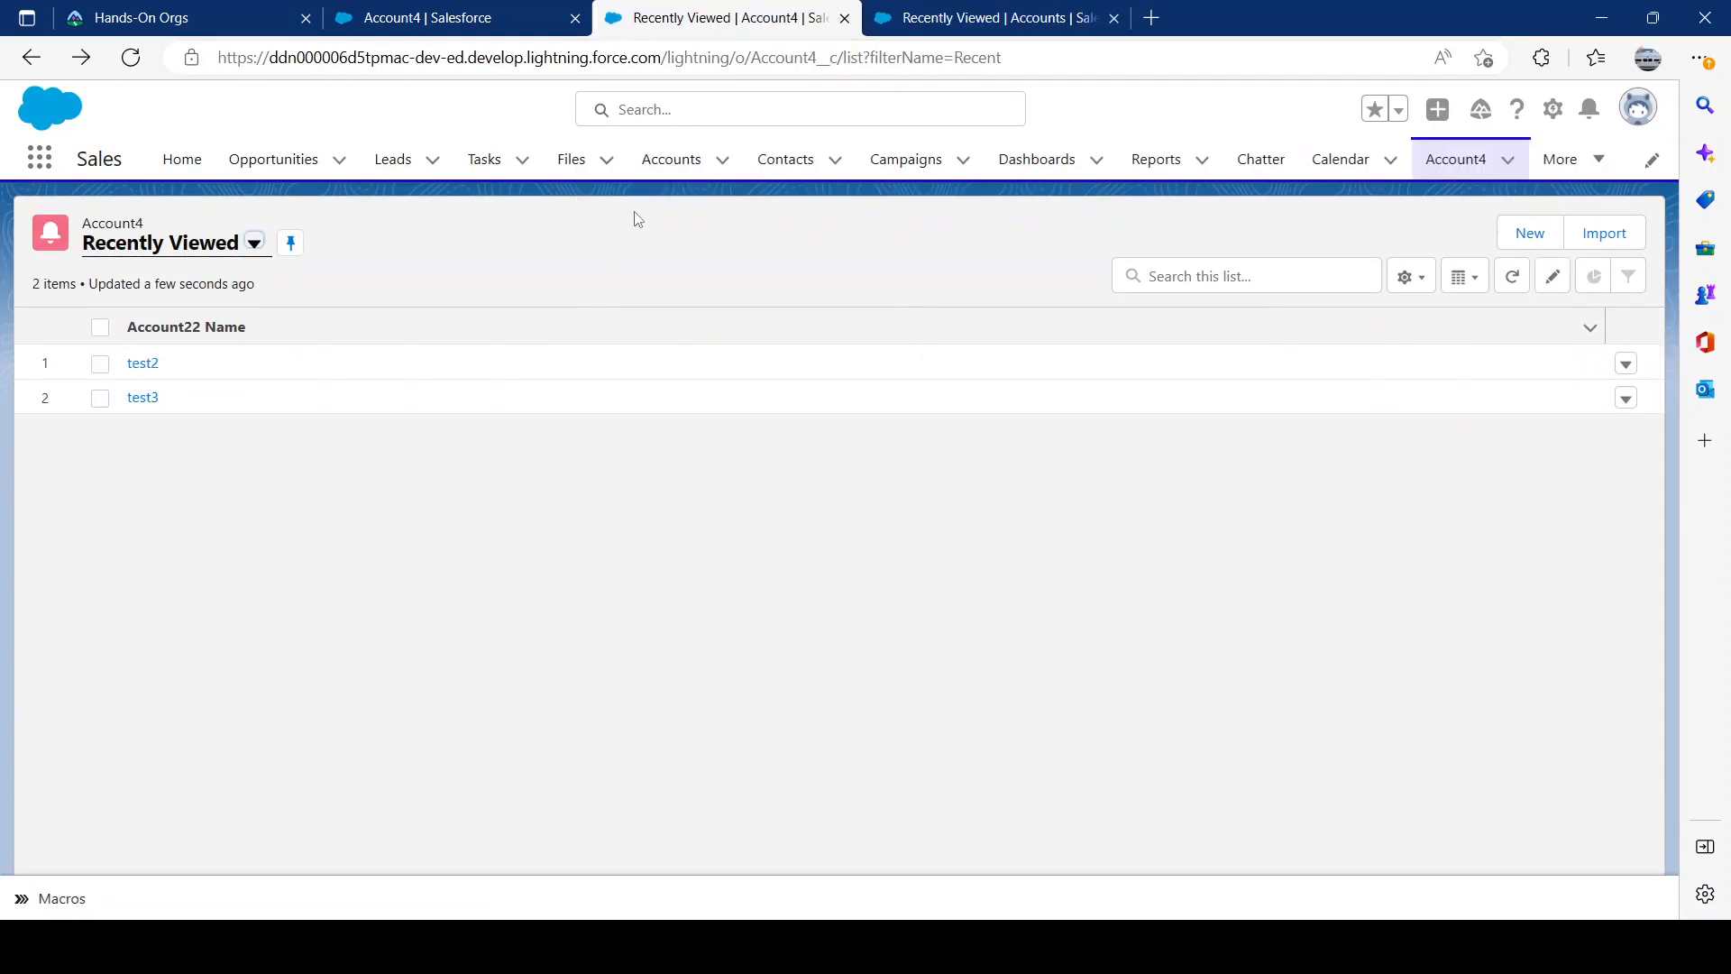
{"action": "left_click", "coordinate": [130, 59]}
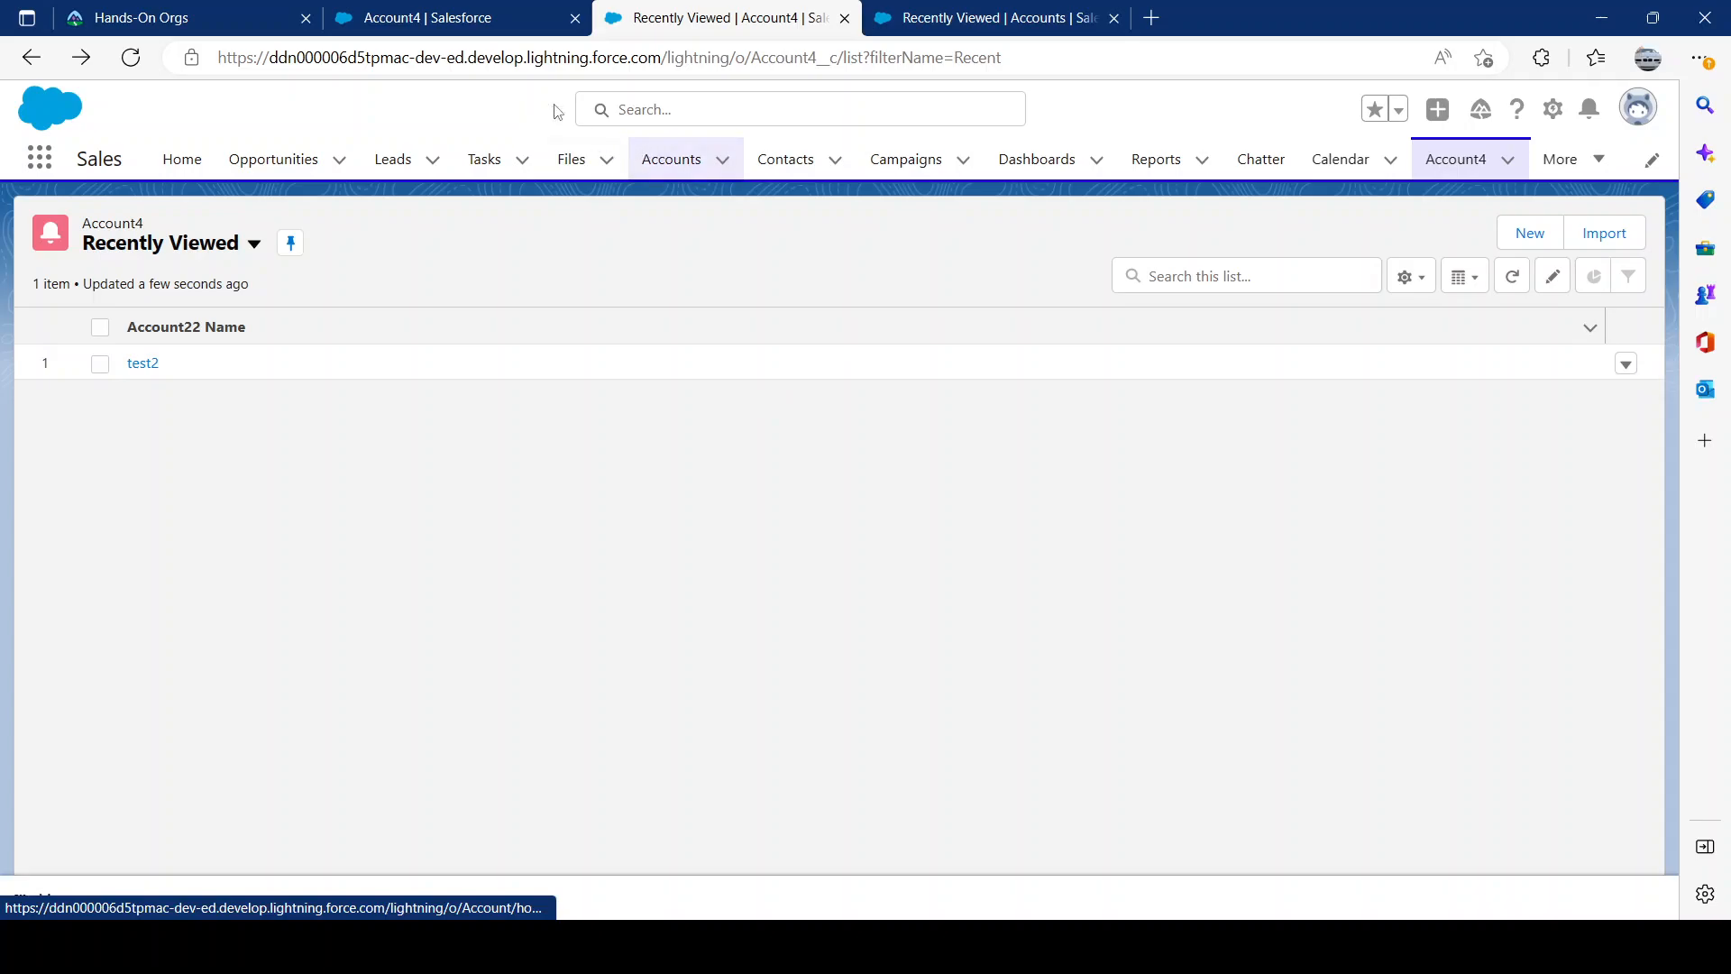
Step: Try to create a master-detail relationship field on Account4 related to Case with default settings, and return to the object's field list
{"action": "left_click", "coordinate": [458, 25]}
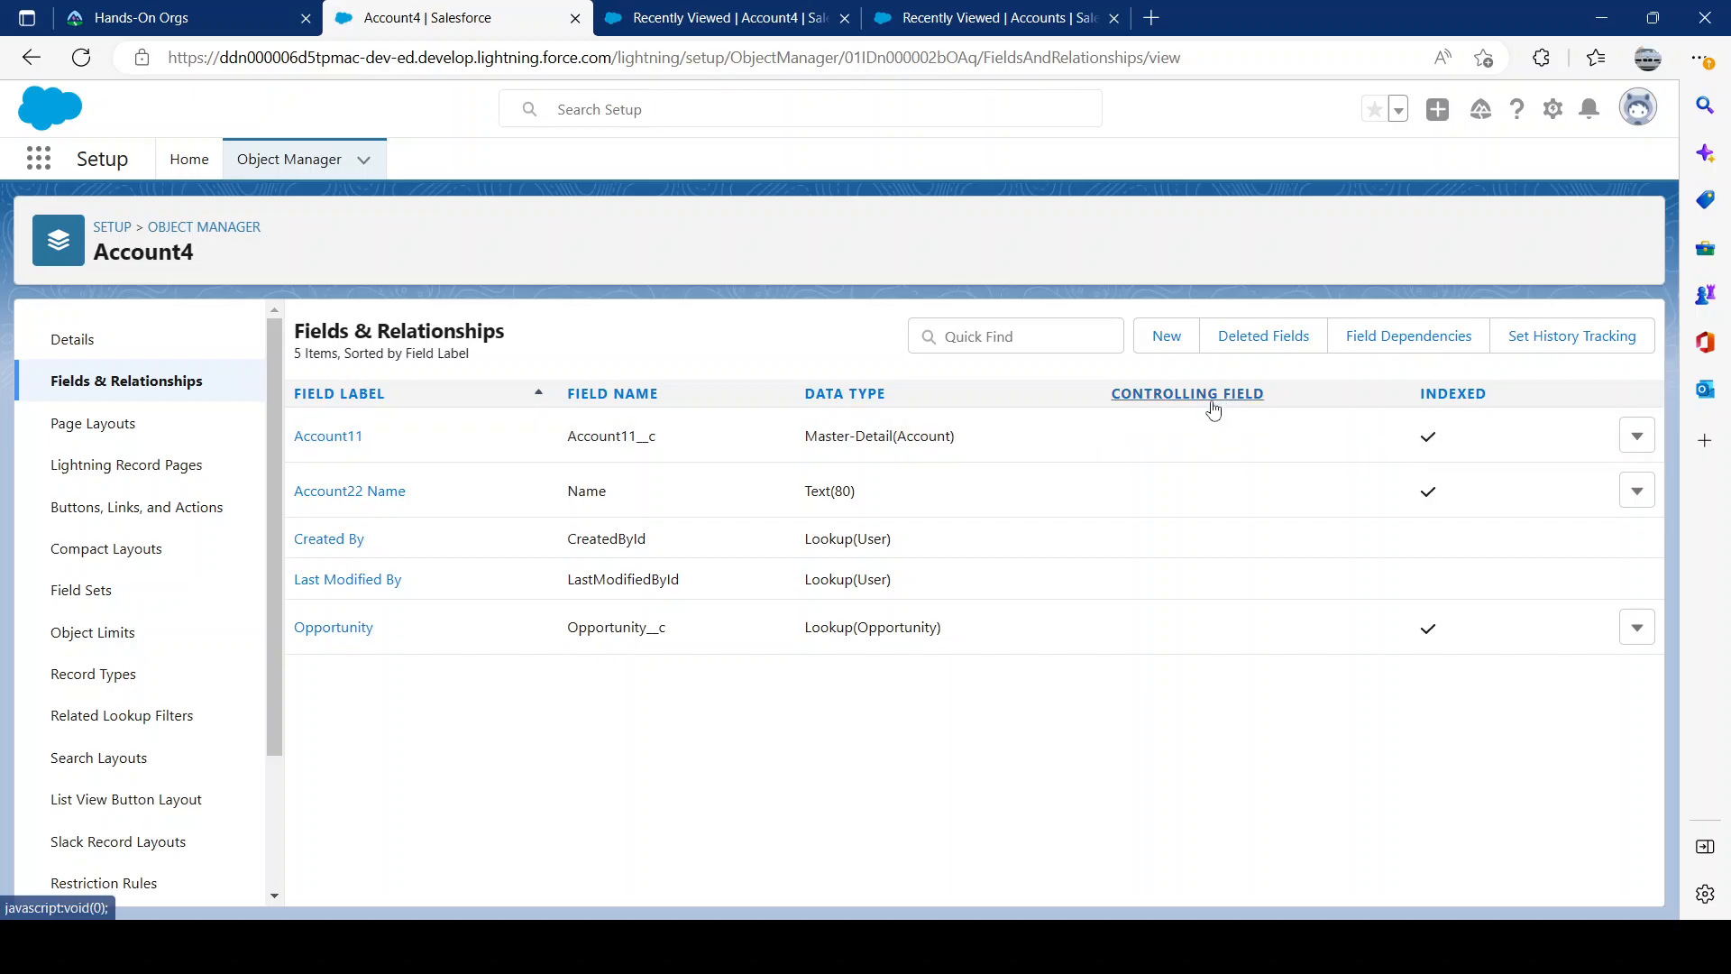
{"action": "left_click", "coordinate": [1167, 337]}
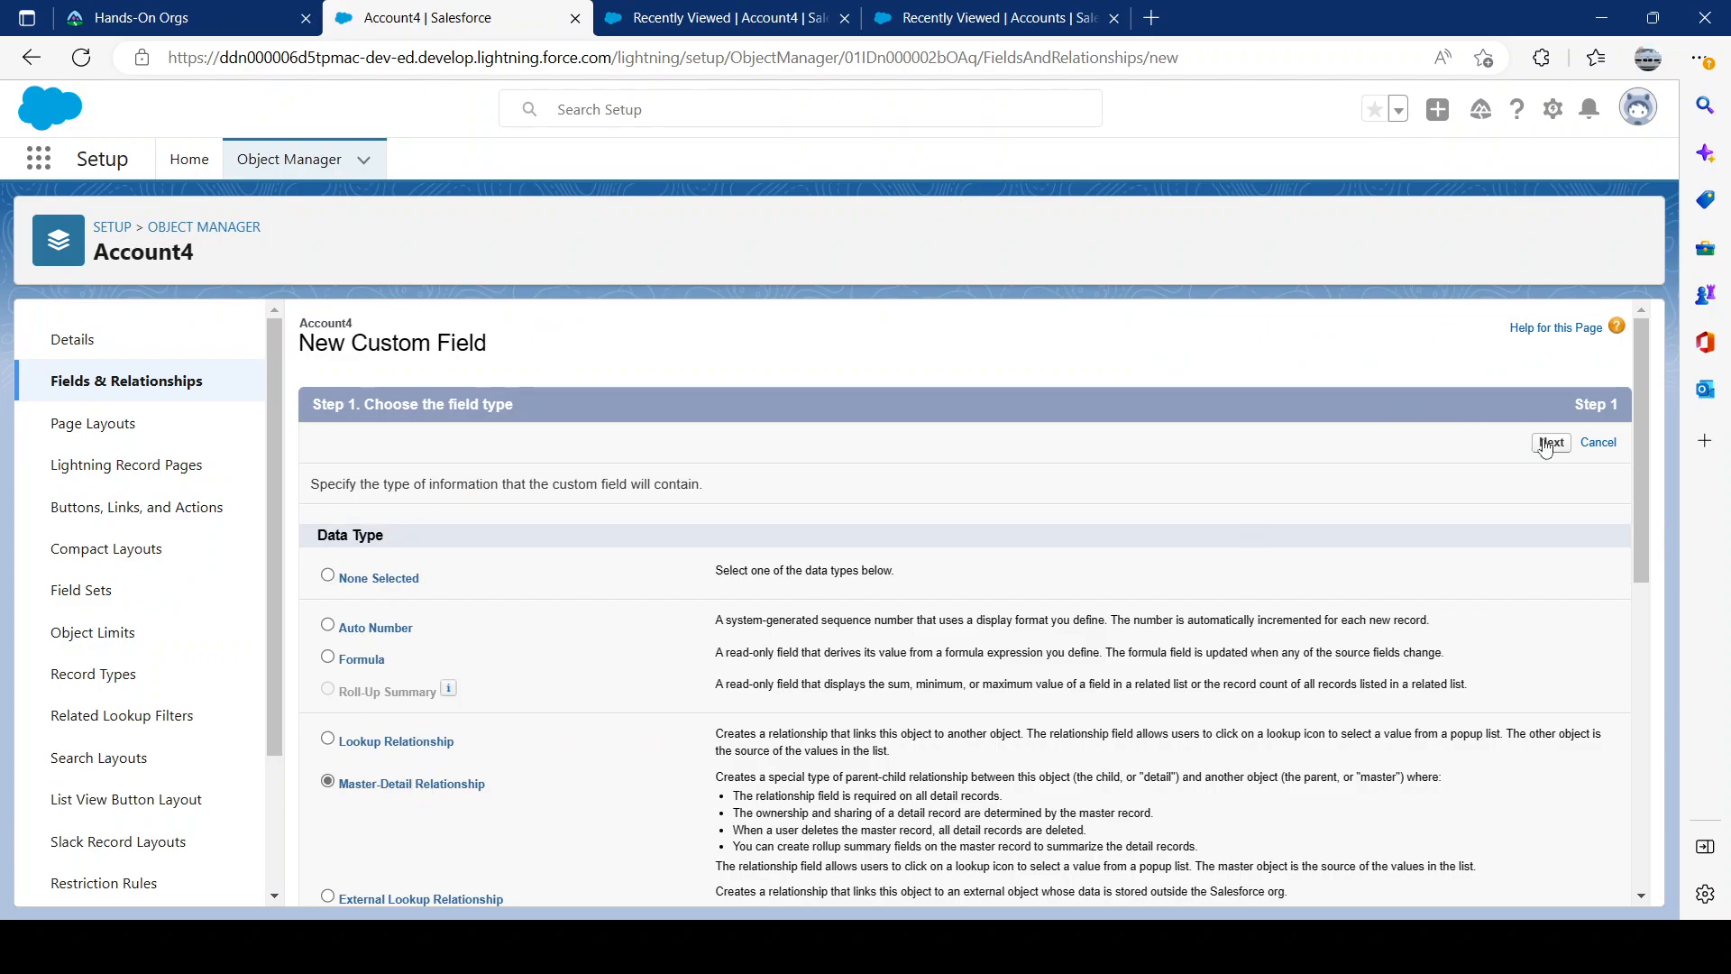
{"action": "left_click", "coordinate": [760, 528]}
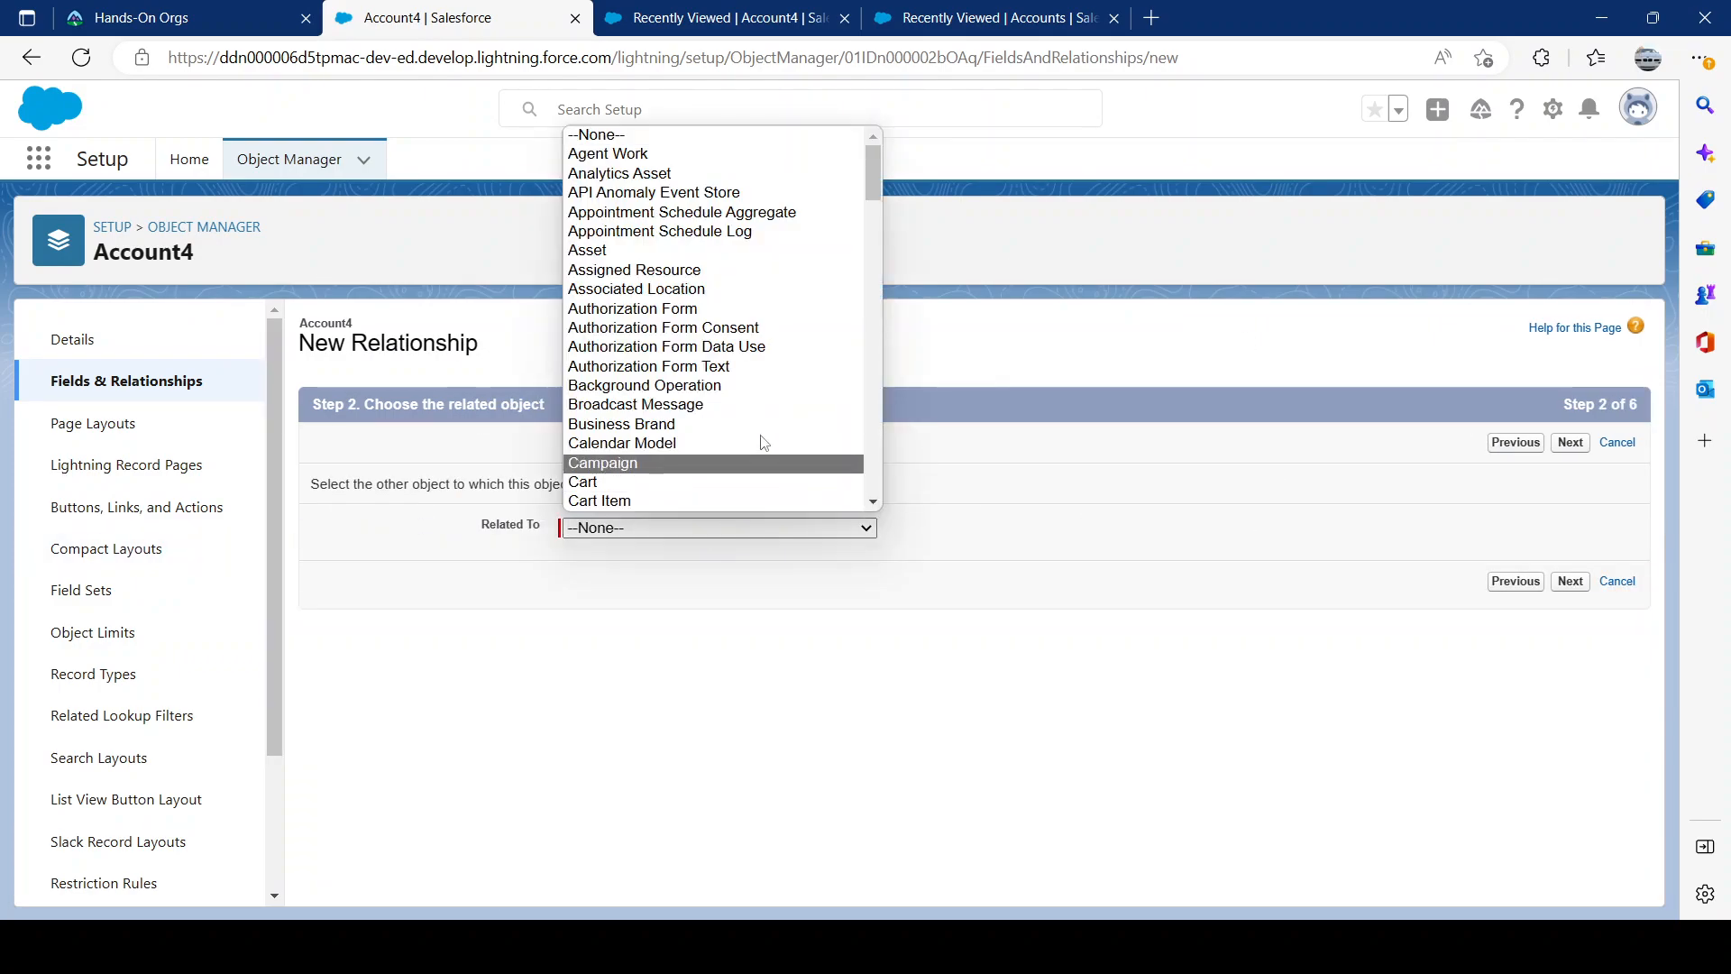
{"action": "scroll", "coordinate": [739, 289], "scroll_direction": "down", "scroll_amount": 3}
{"action": "left_click", "coordinate": [680, 348]}
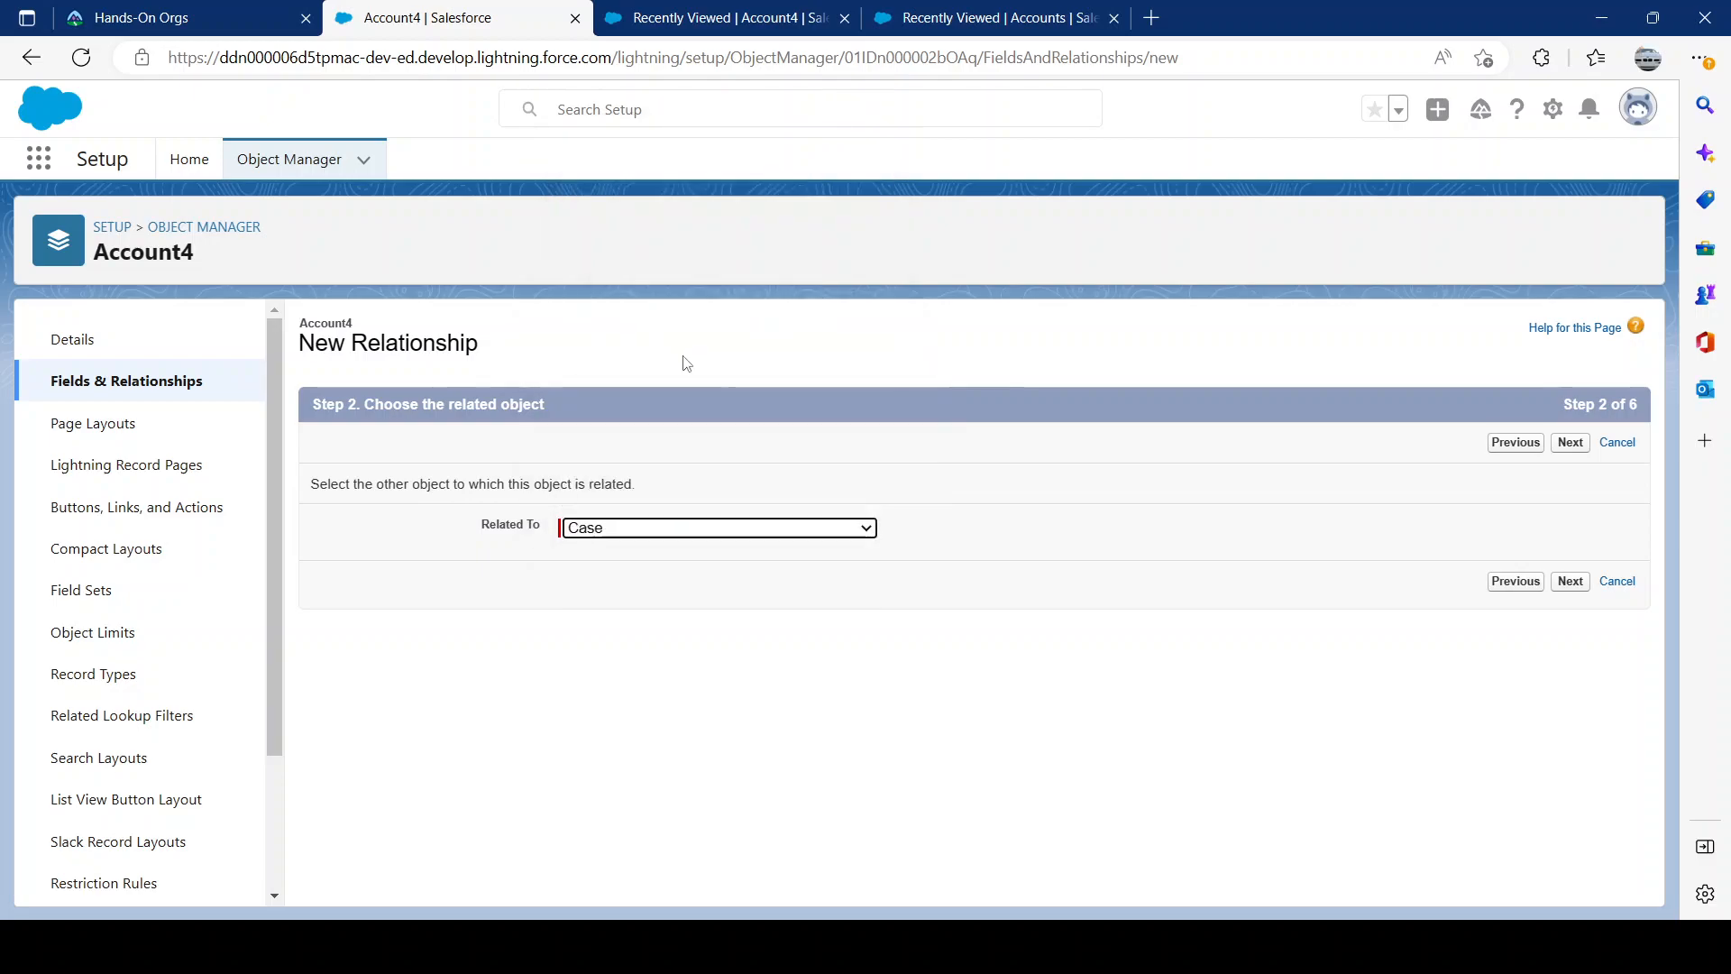
{"action": "left_click", "coordinate": [1570, 581]}
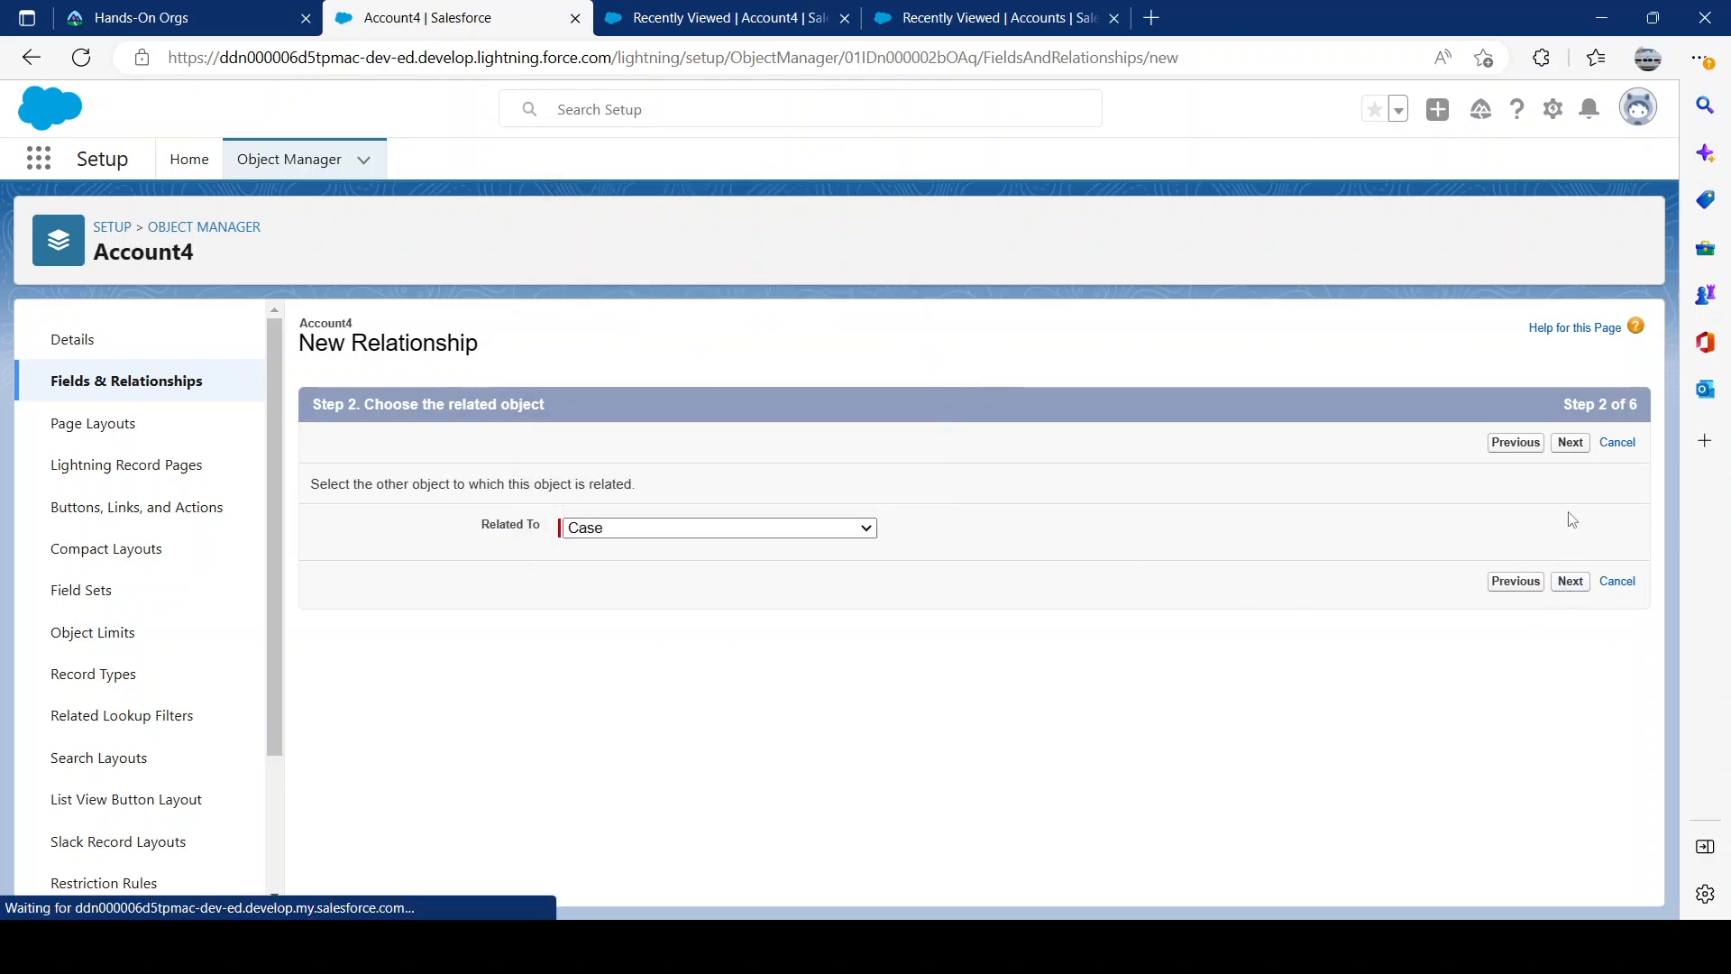
{"action": "key", "text": "Return"}
{"action": "left_click", "coordinate": [1555, 448]}
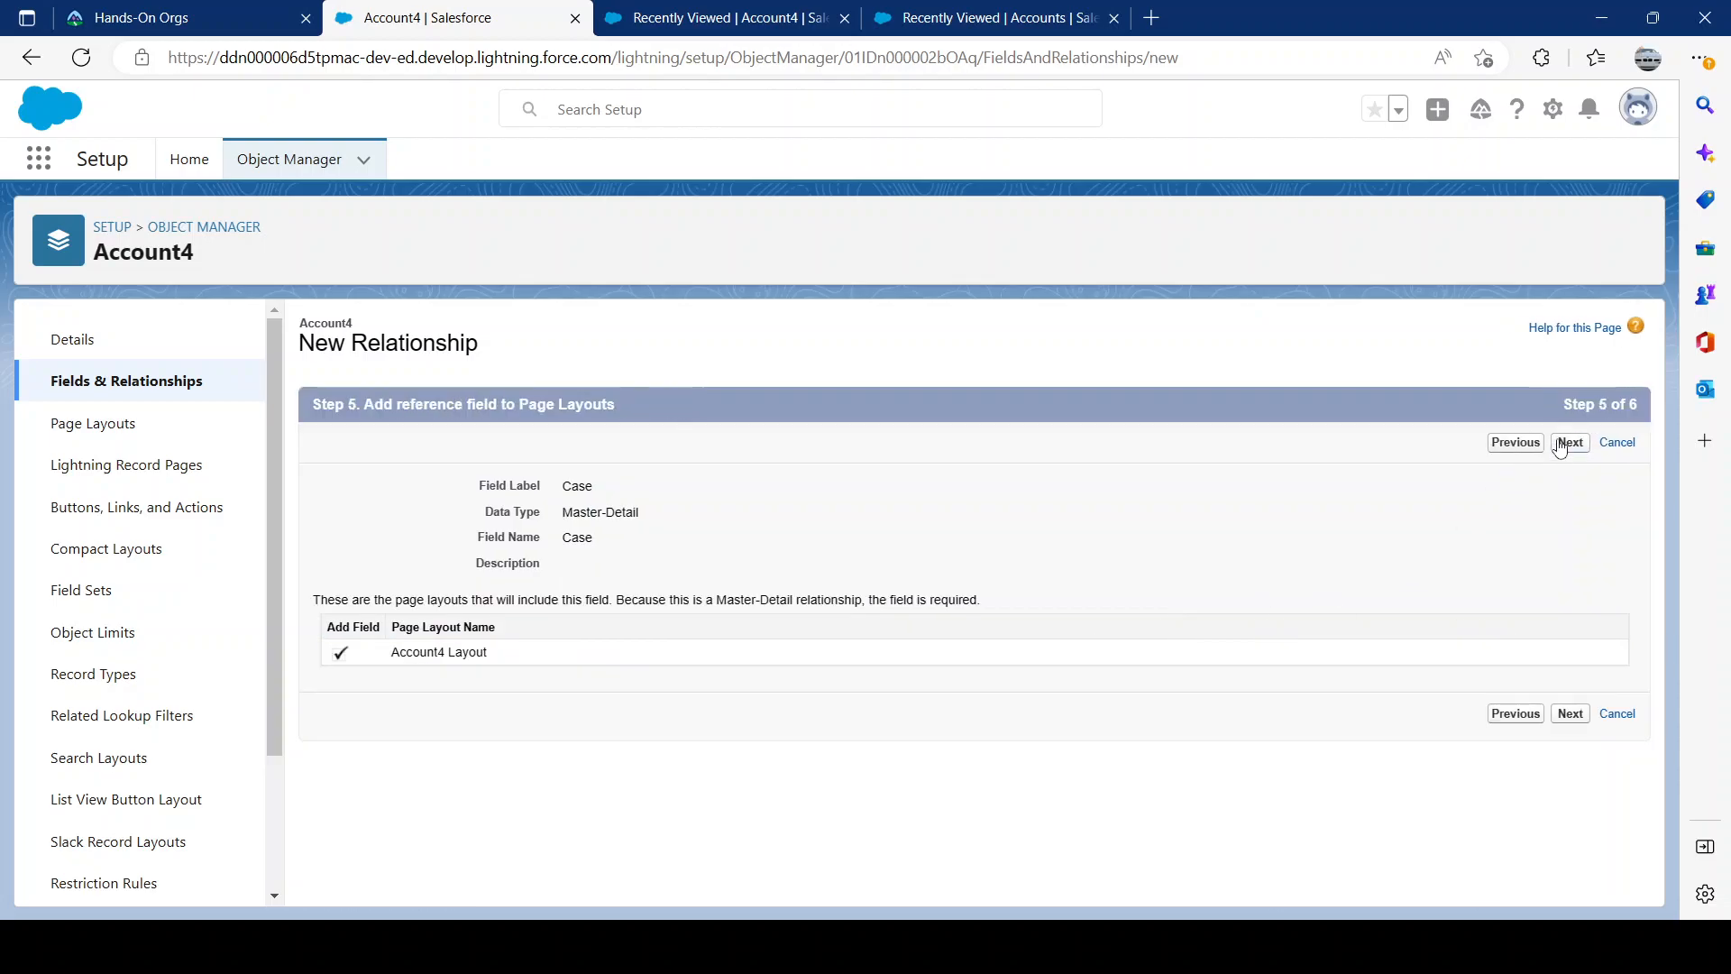
{"action": "left_click", "coordinate": [1570, 444]}
{"action": "left_click", "coordinate": [1558, 446]}
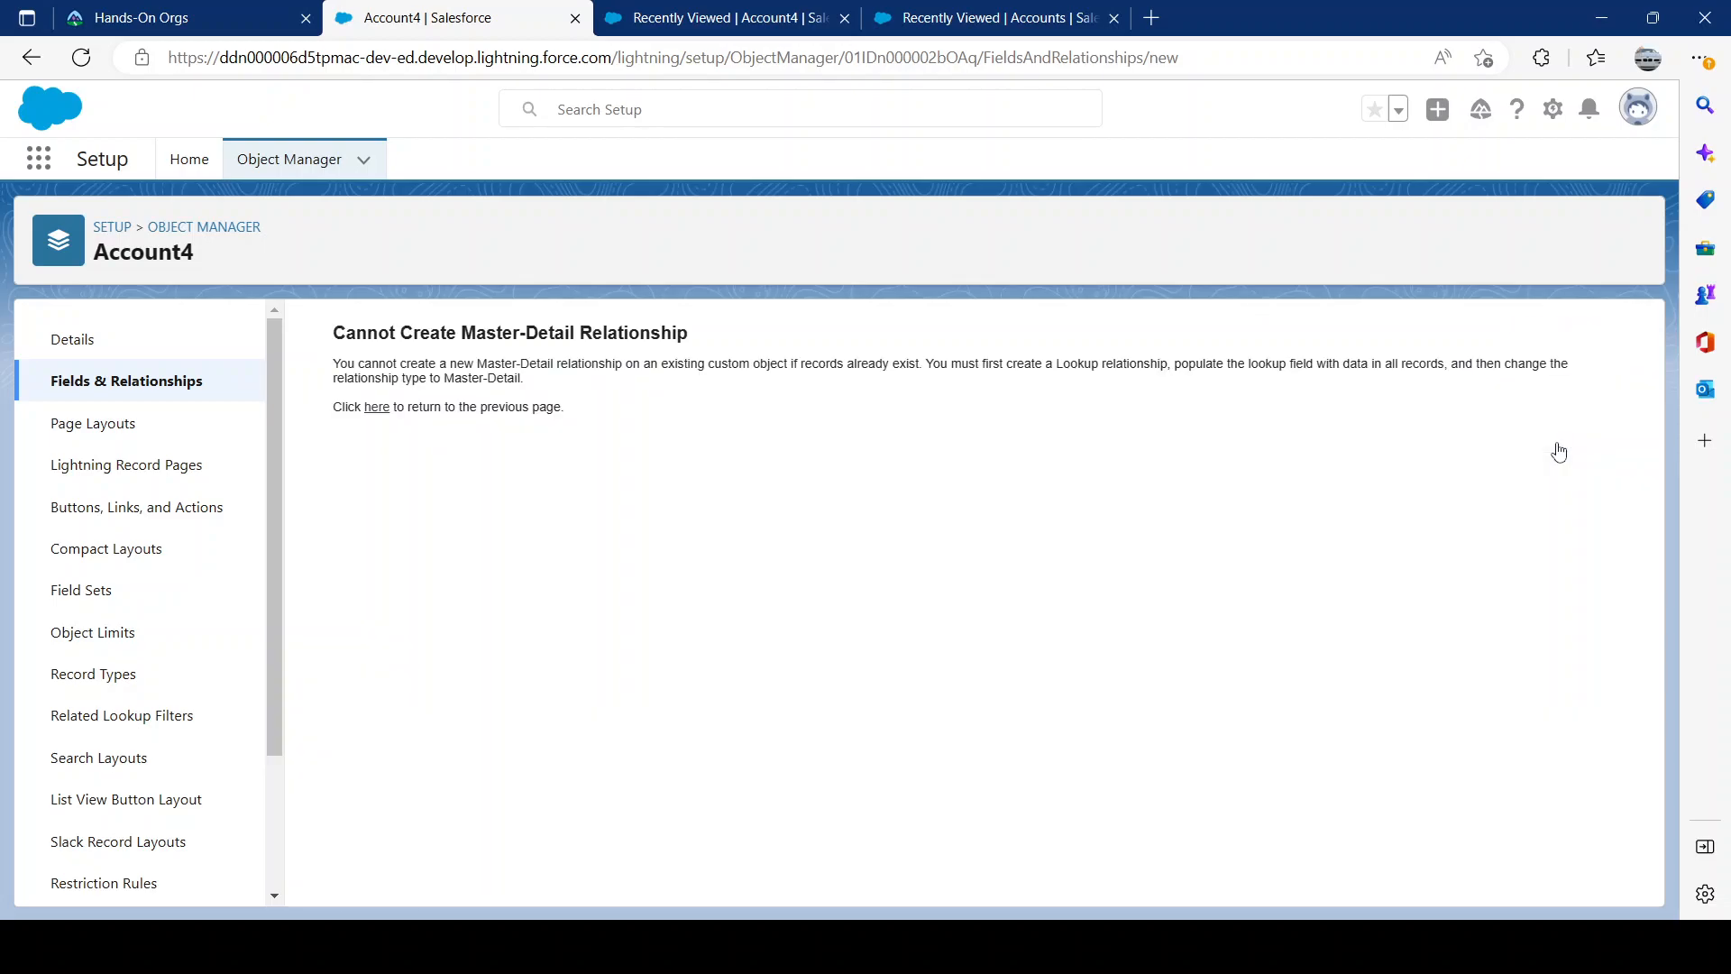
{"action": "left_click", "coordinate": [126, 380]}
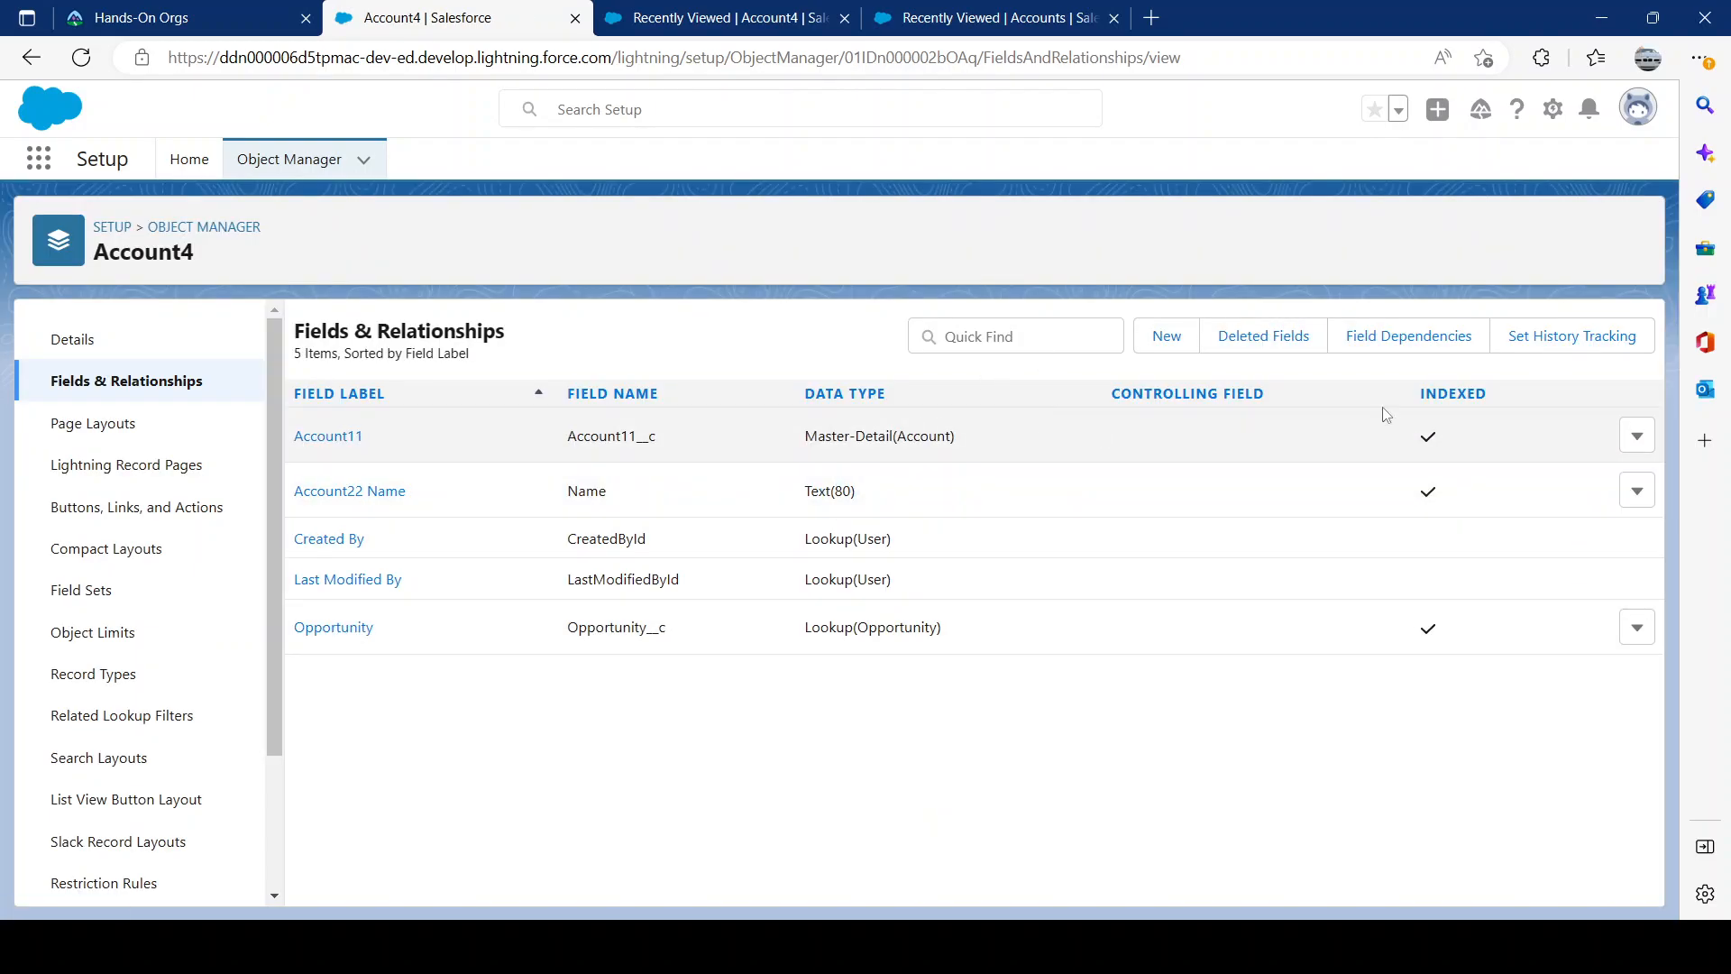
Step: Start a new Lookup Relationship field on Account4 and set its related object to Case
{"action": "left_click", "coordinate": [1159, 337]}
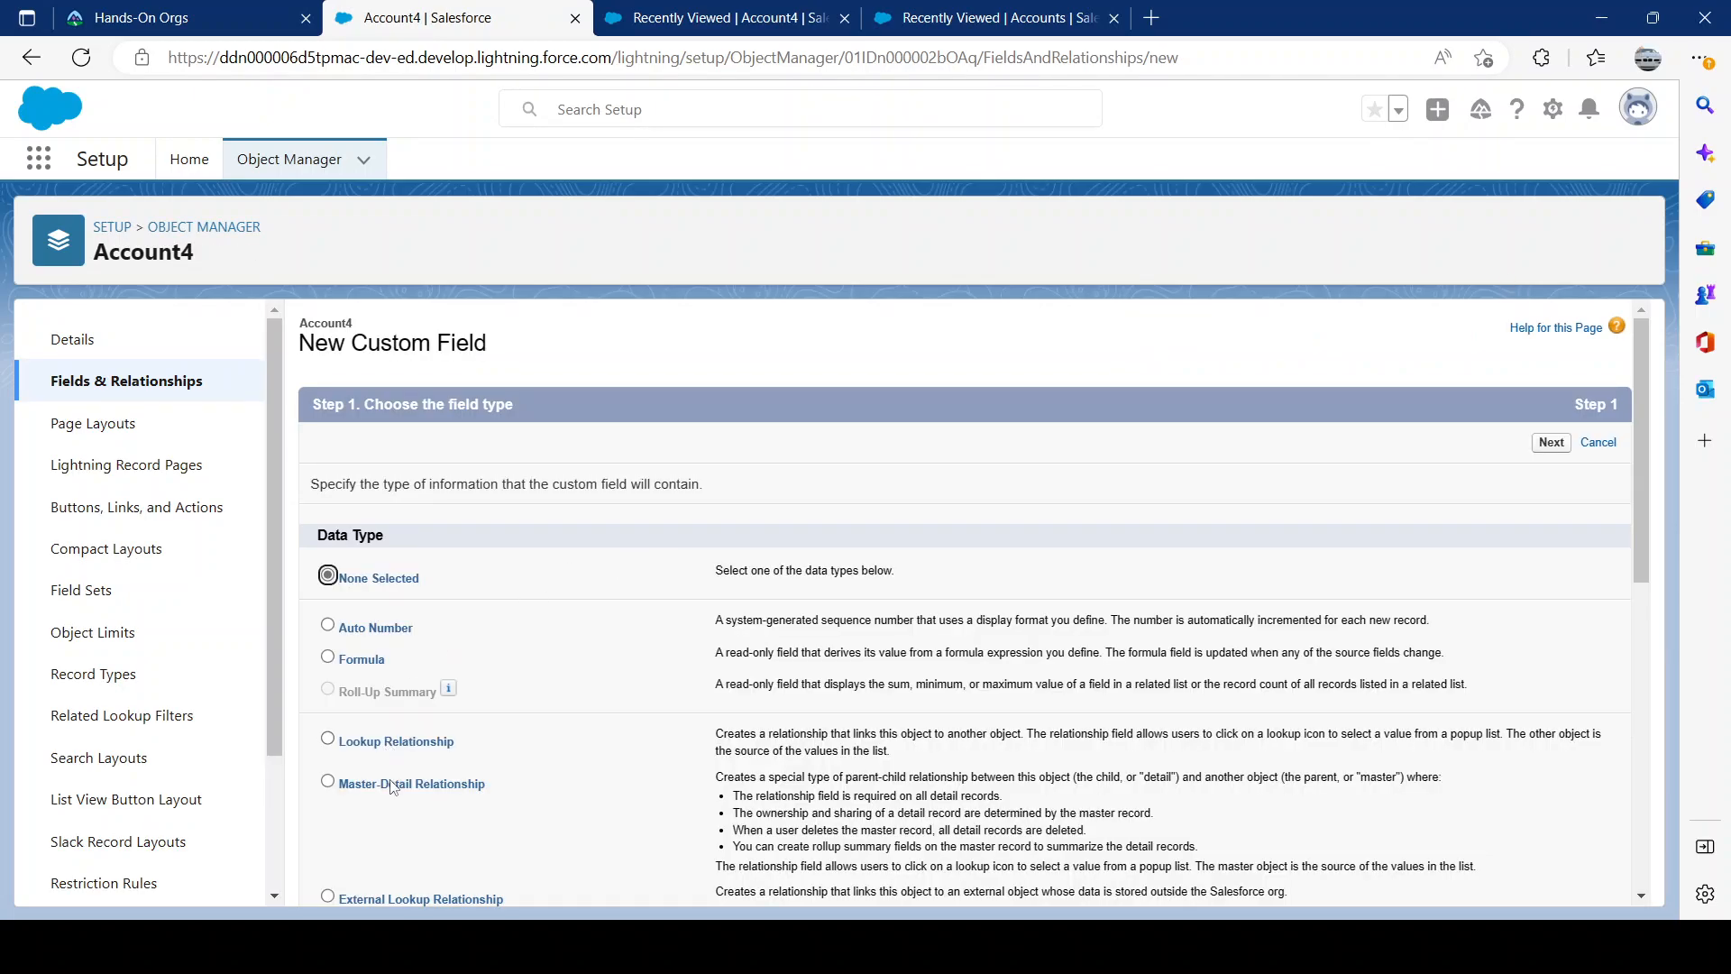
{"action": "left_click", "coordinate": [1552, 441]}
{"action": "left_click", "coordinate": [685, 528]}
{"action": "scroll", "coordinate": [679, 361], "scroll_direction": "down", "scroll_amount": 3}
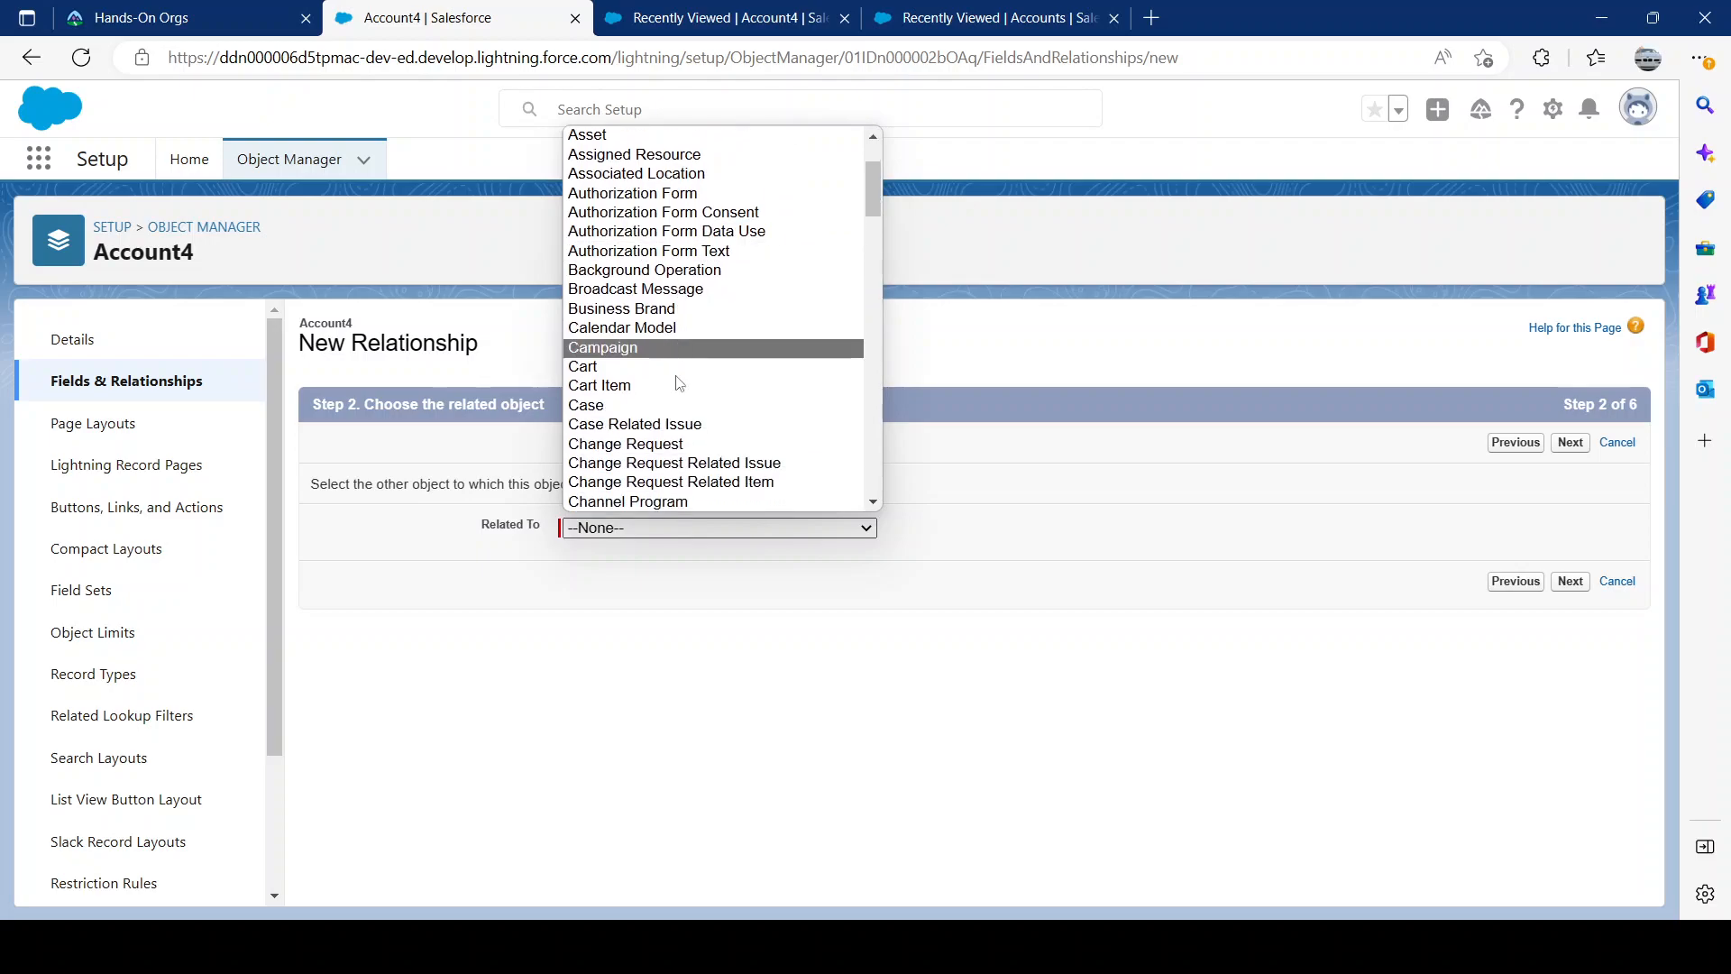
{"action": "key", "text": "alt+Left"}
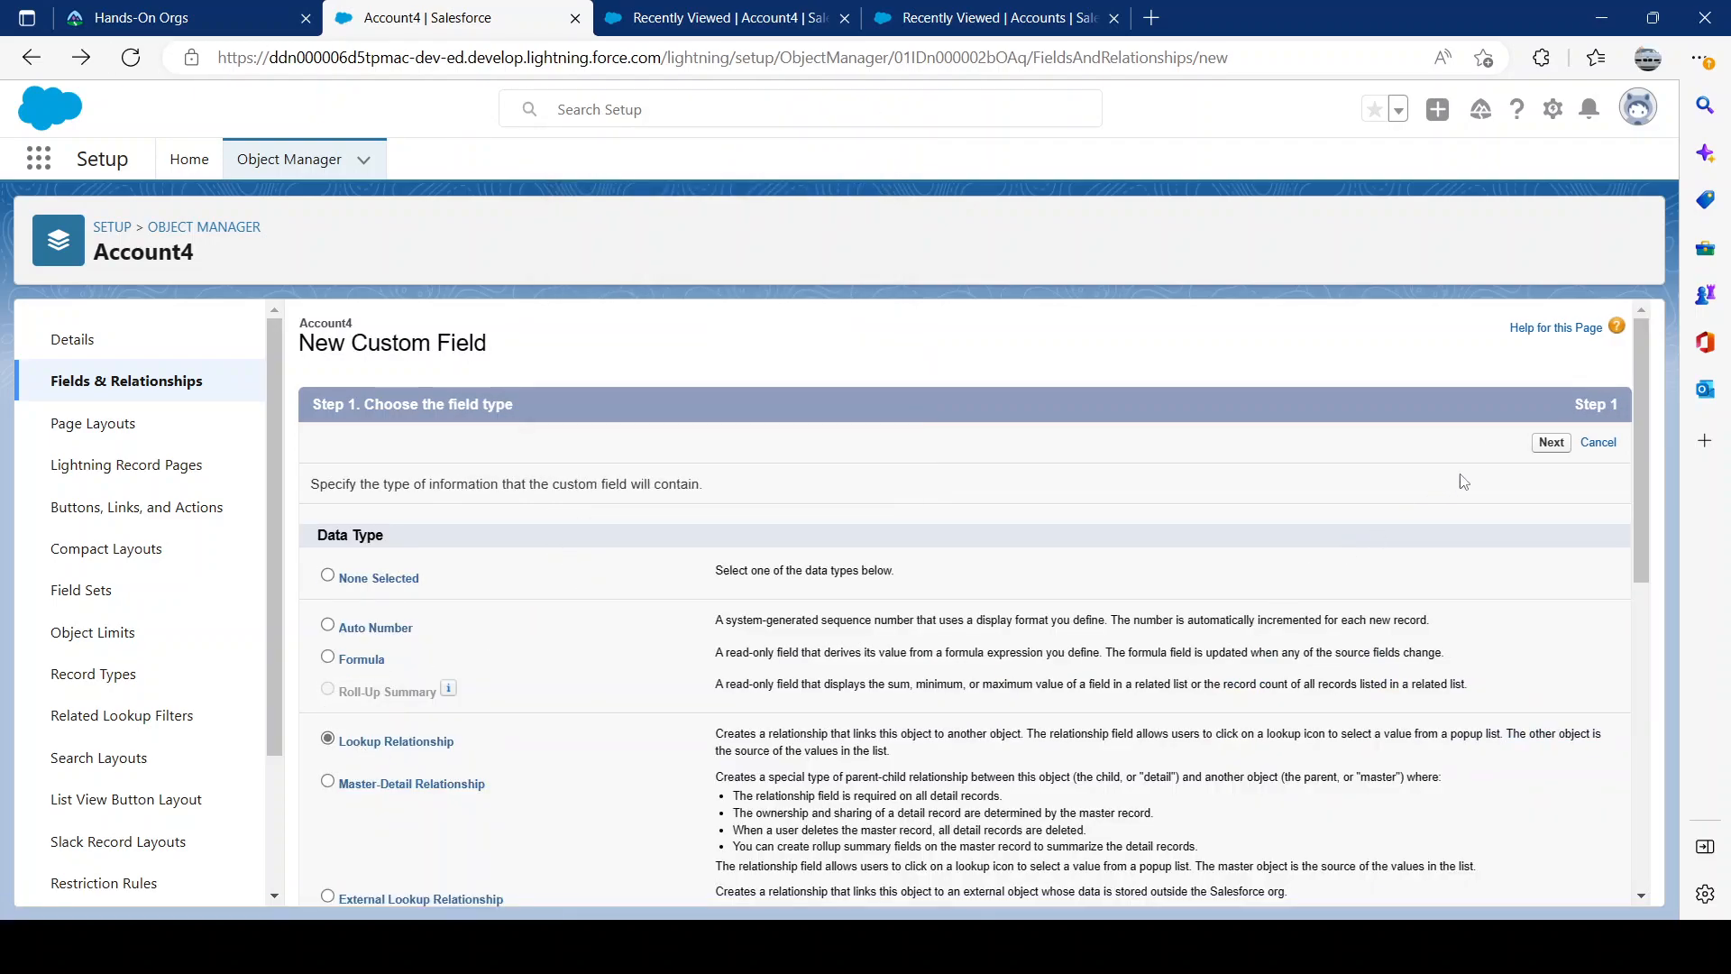
{"action": "left_click", "coordinate": [1552, 442]}
{"action": "left_click", "coordinate": [622, 528]}
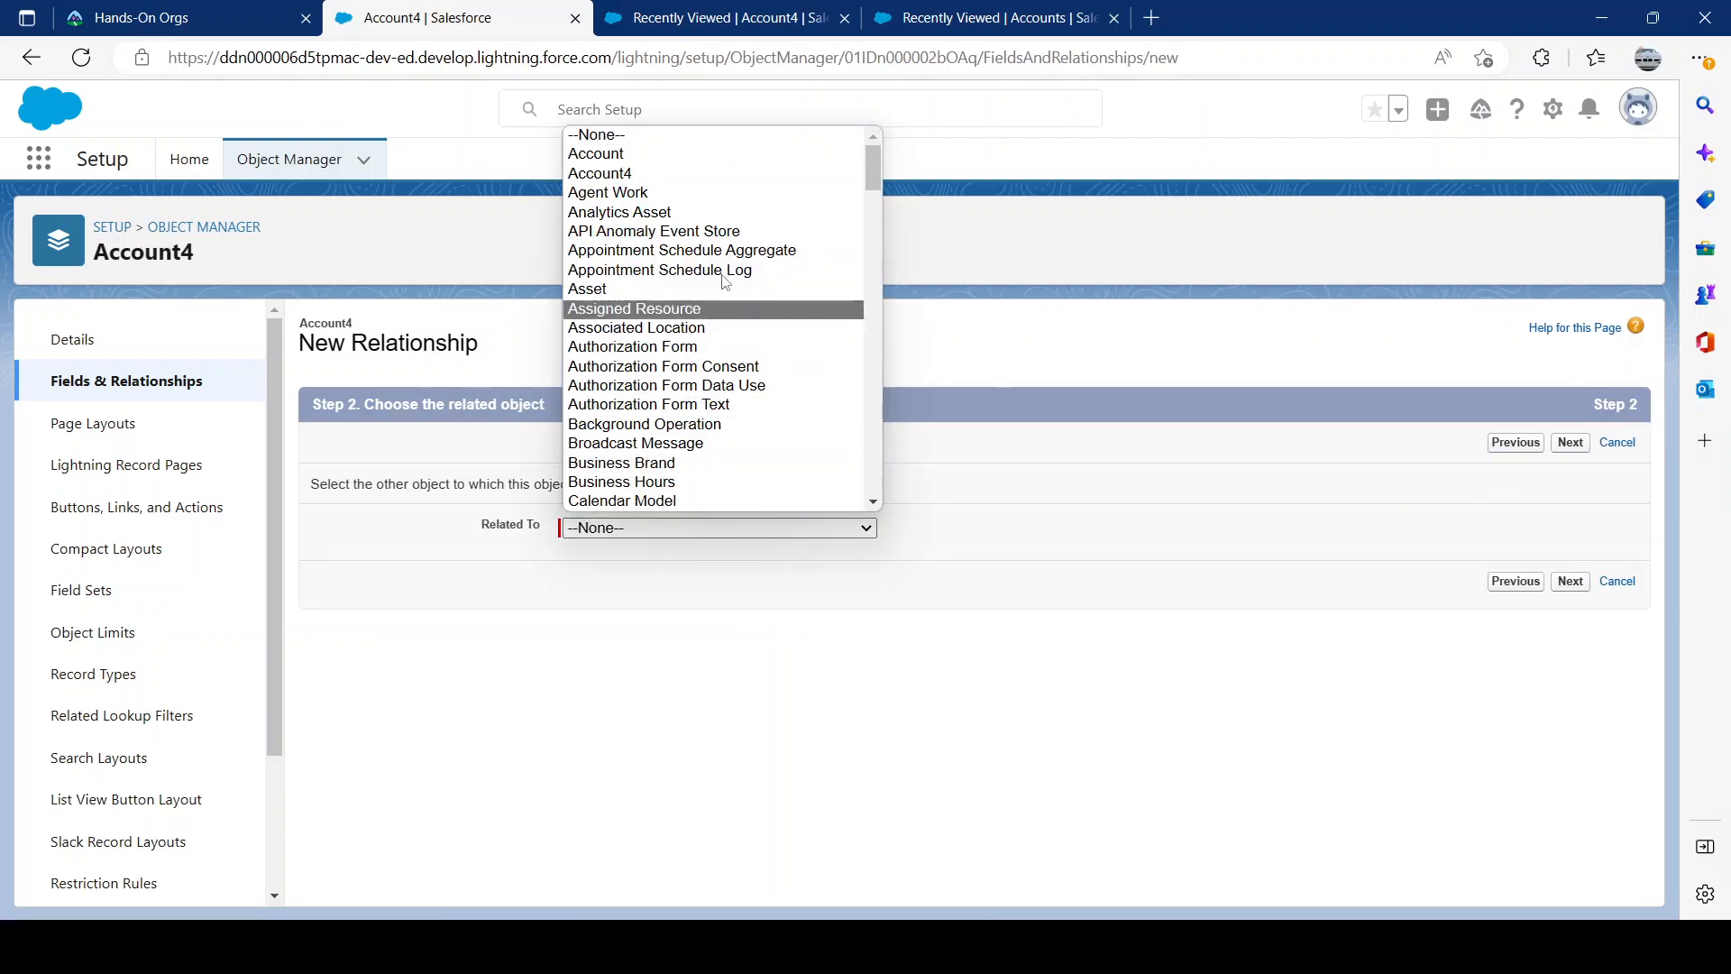
{"action": "scroll", "coordinate": [701, 349], "scroll_direction": "down", "scroll_amount": 3}
{"action": "left_click", "coordinate": [687, 399]}
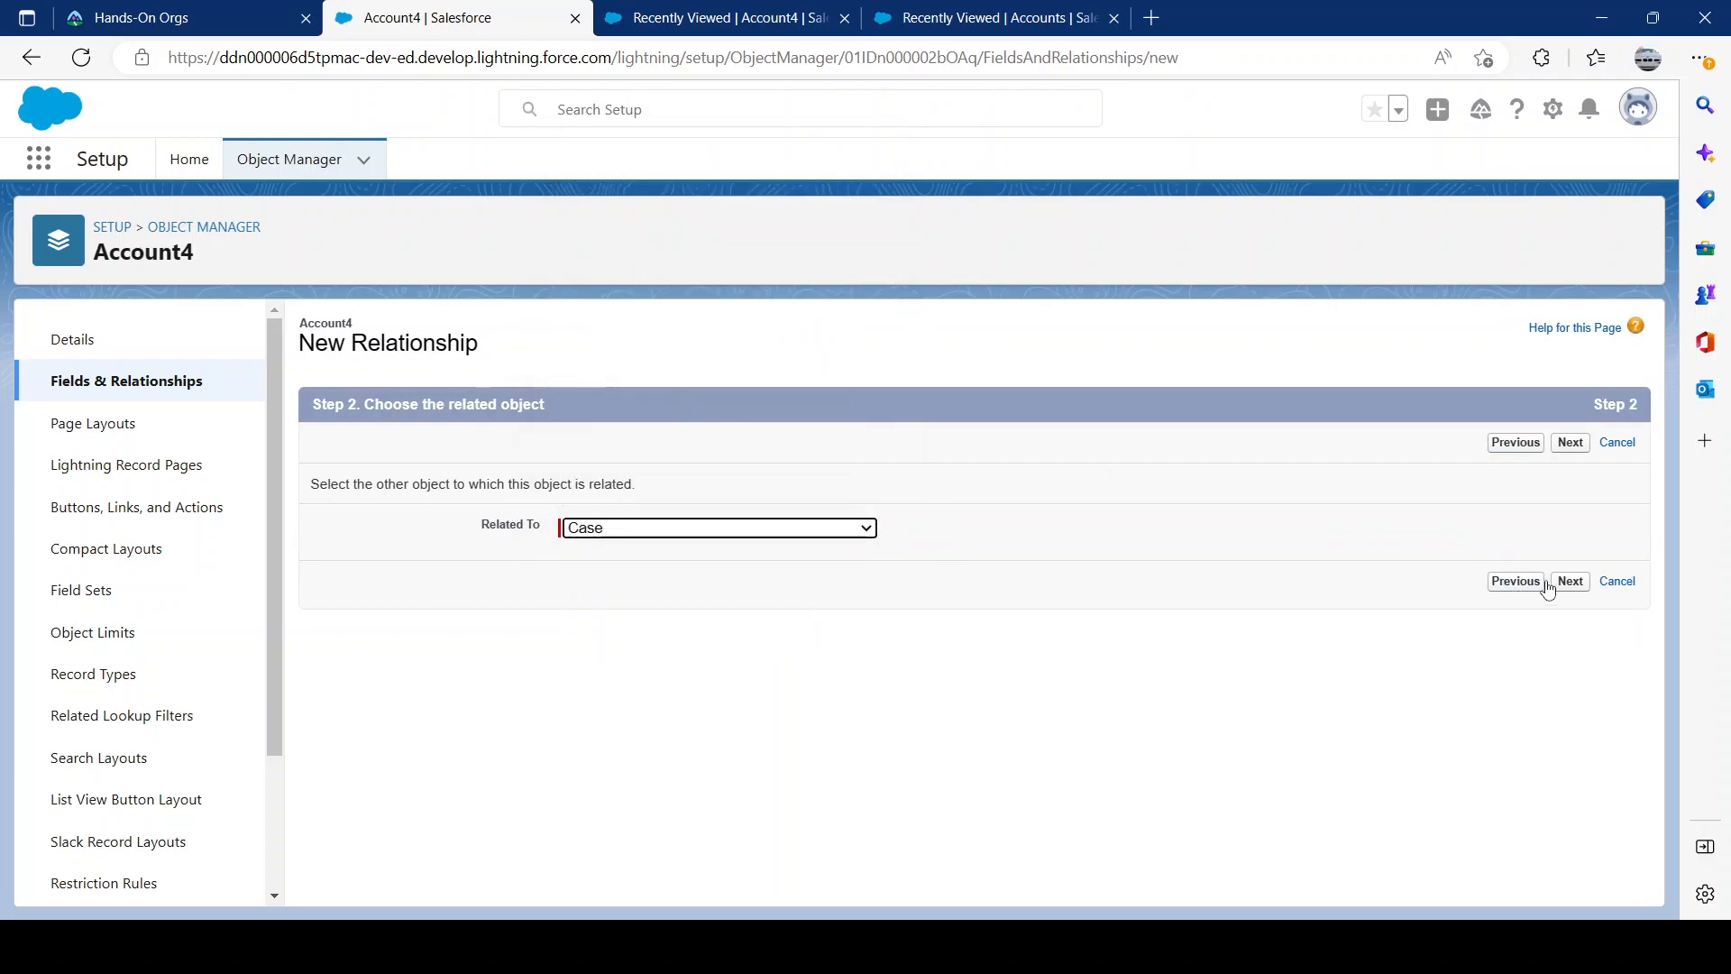
Step: Keep the label Case, the default field-level security and page layouts, and save the new lookup field
{"action": "left_click", "coordinate": [1570, 446]}
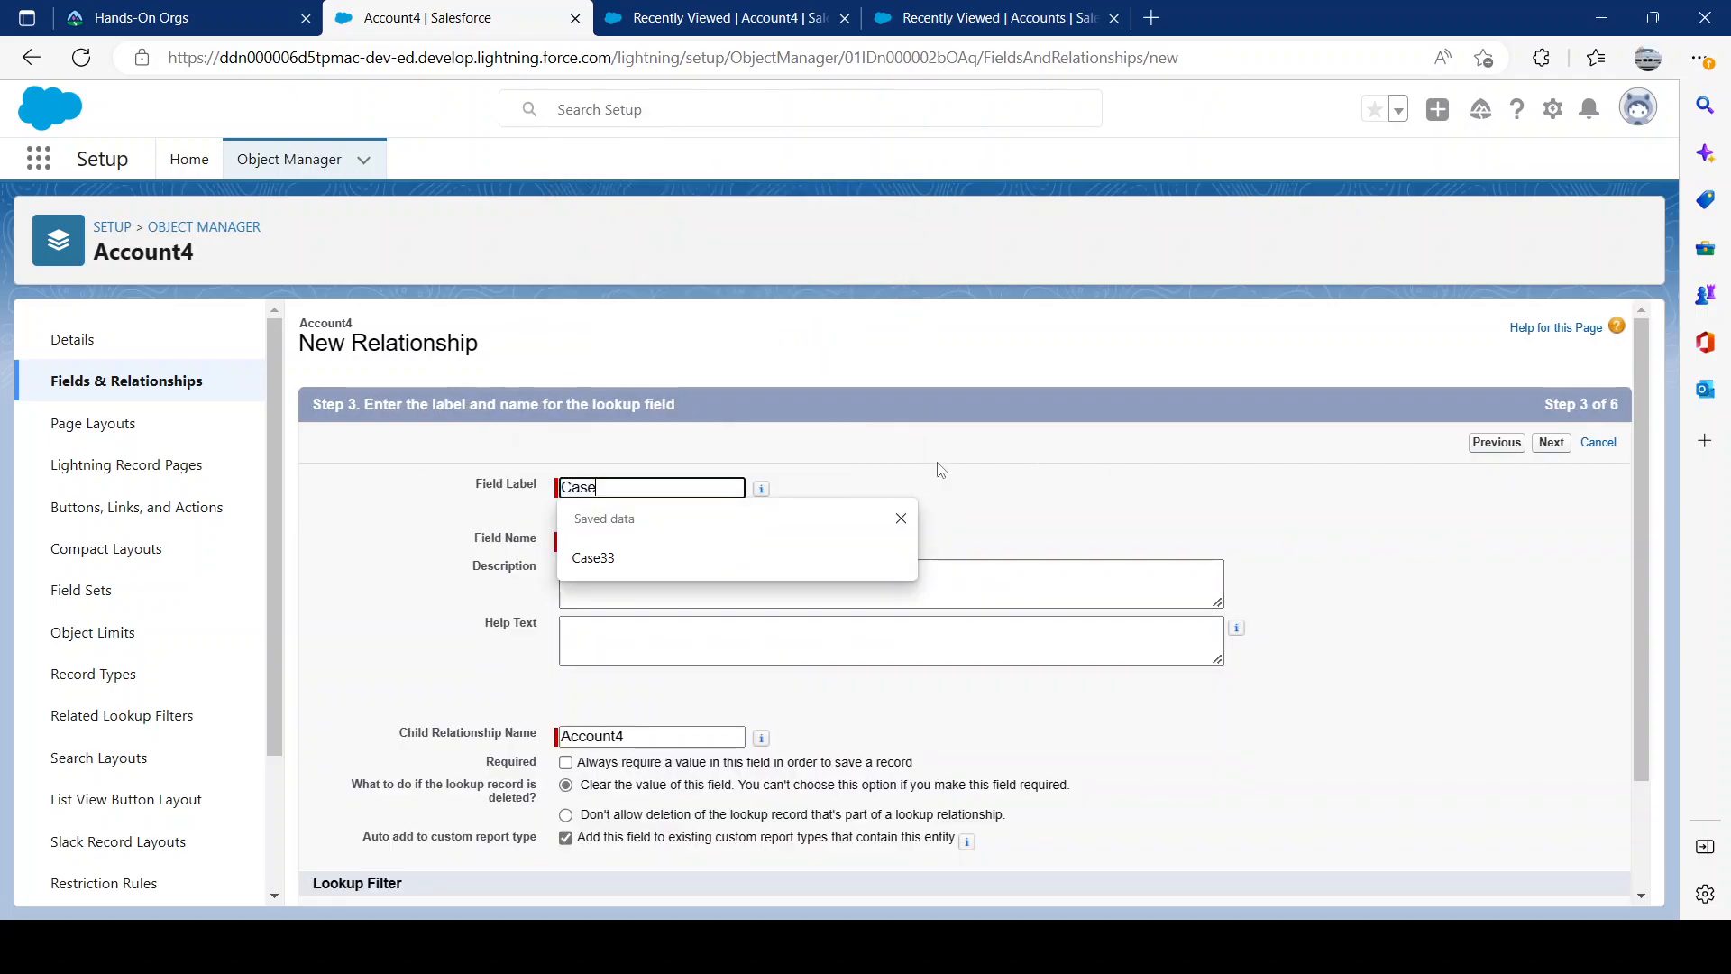
{"action": "left_click", "coordinate": [1551, 443]}
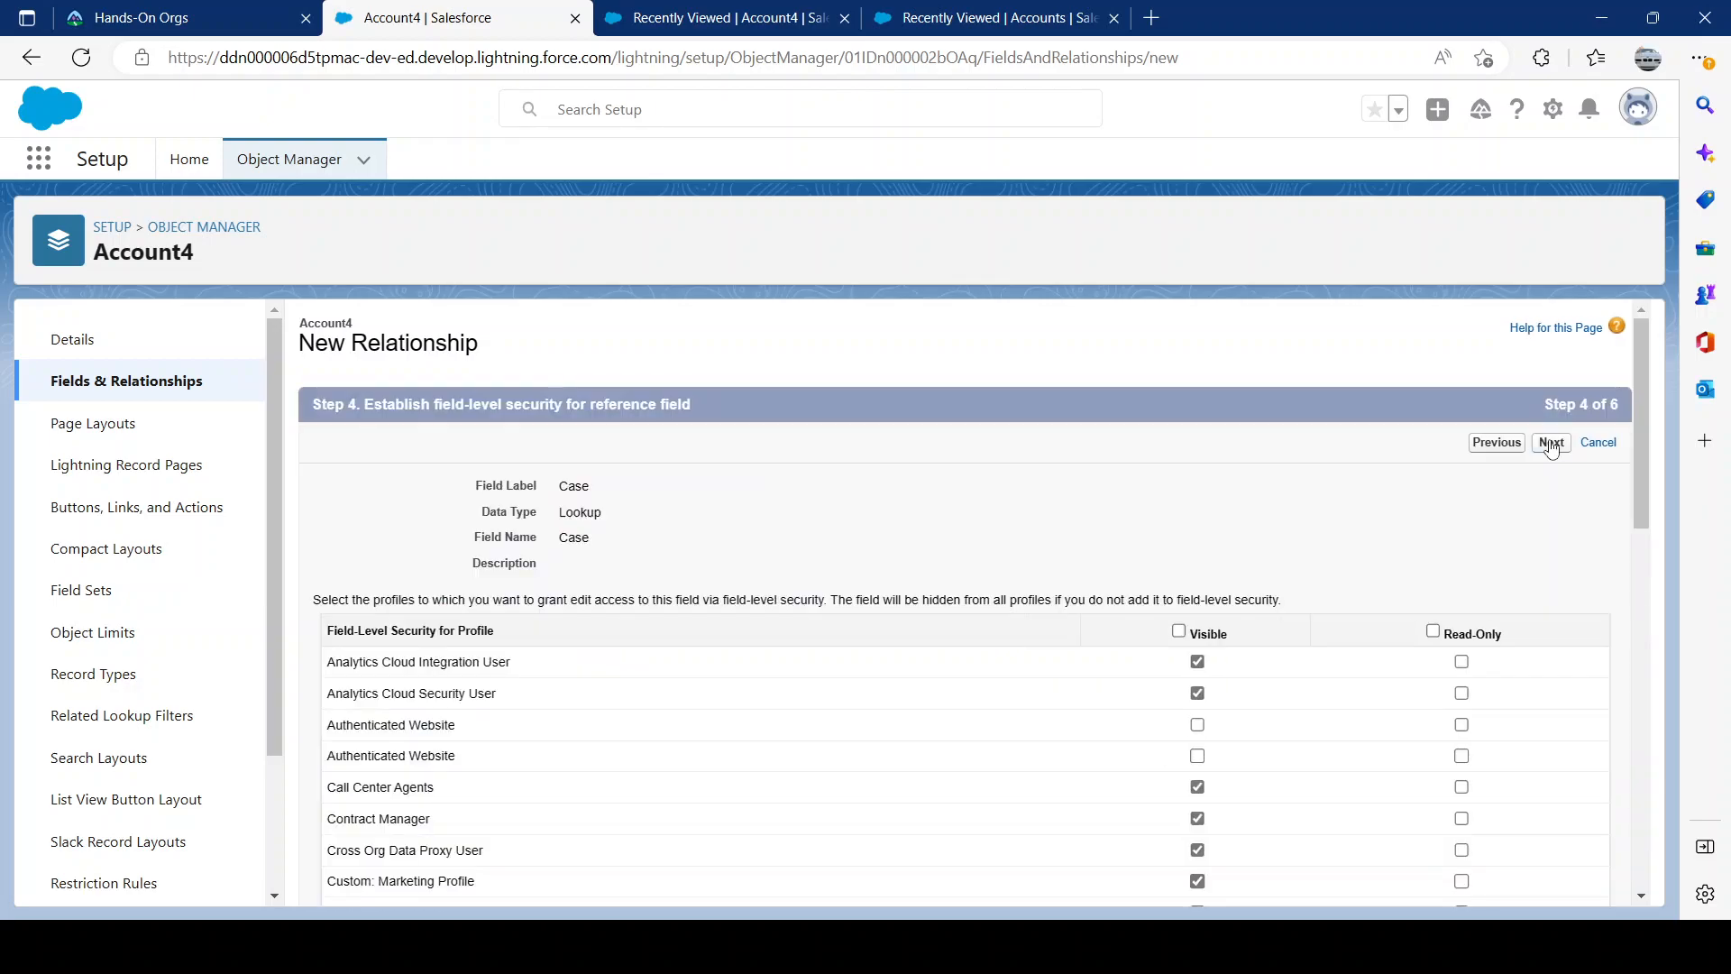
{"action": "left_click", "coordinate": [1553, 444]}
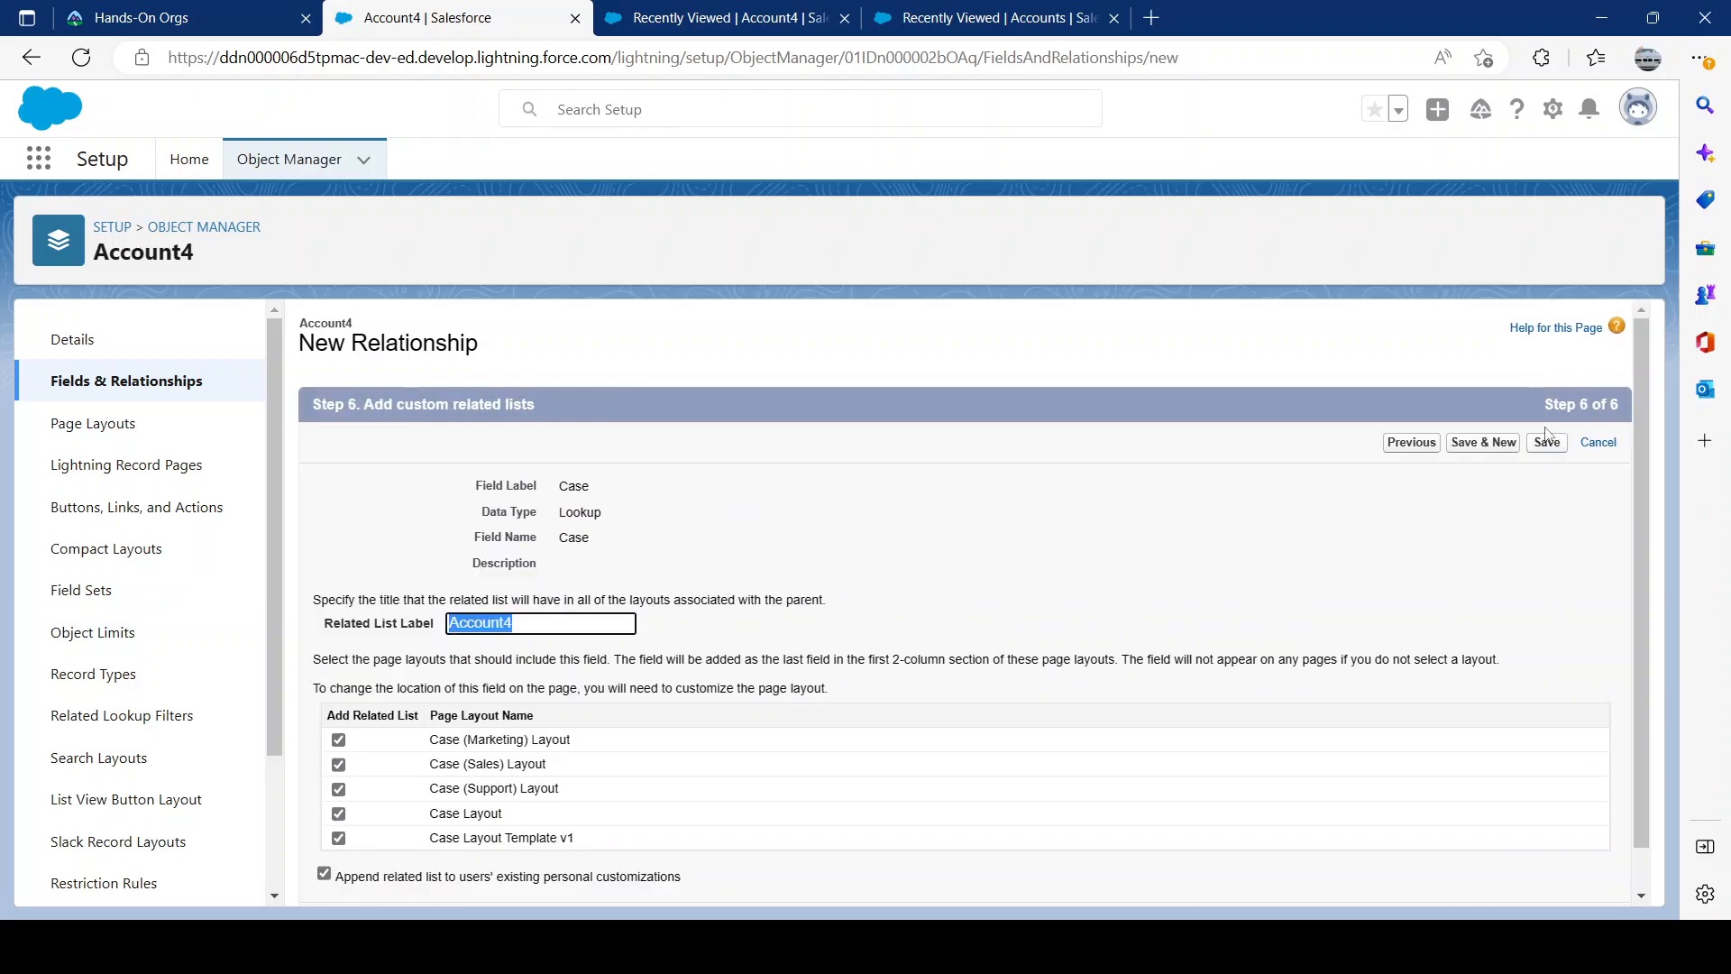
{"action": "left_click", "coordinate": [1546, 443]}
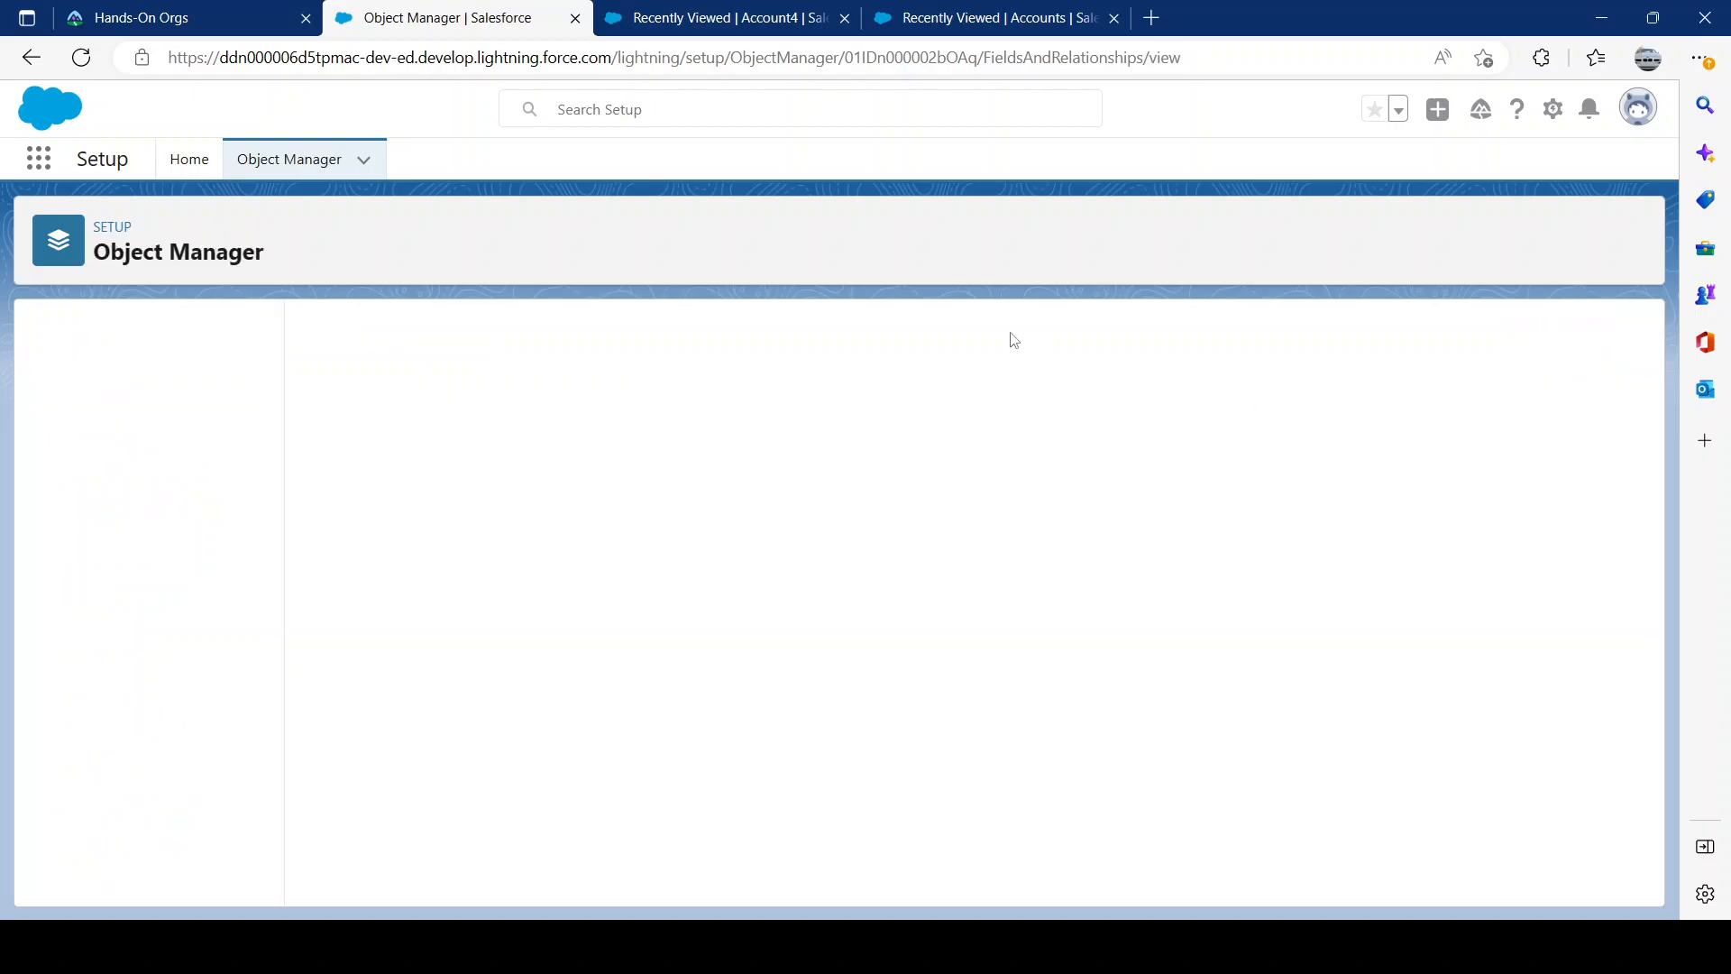
{"action": "left_click", "coordinate": [1163, 336]}
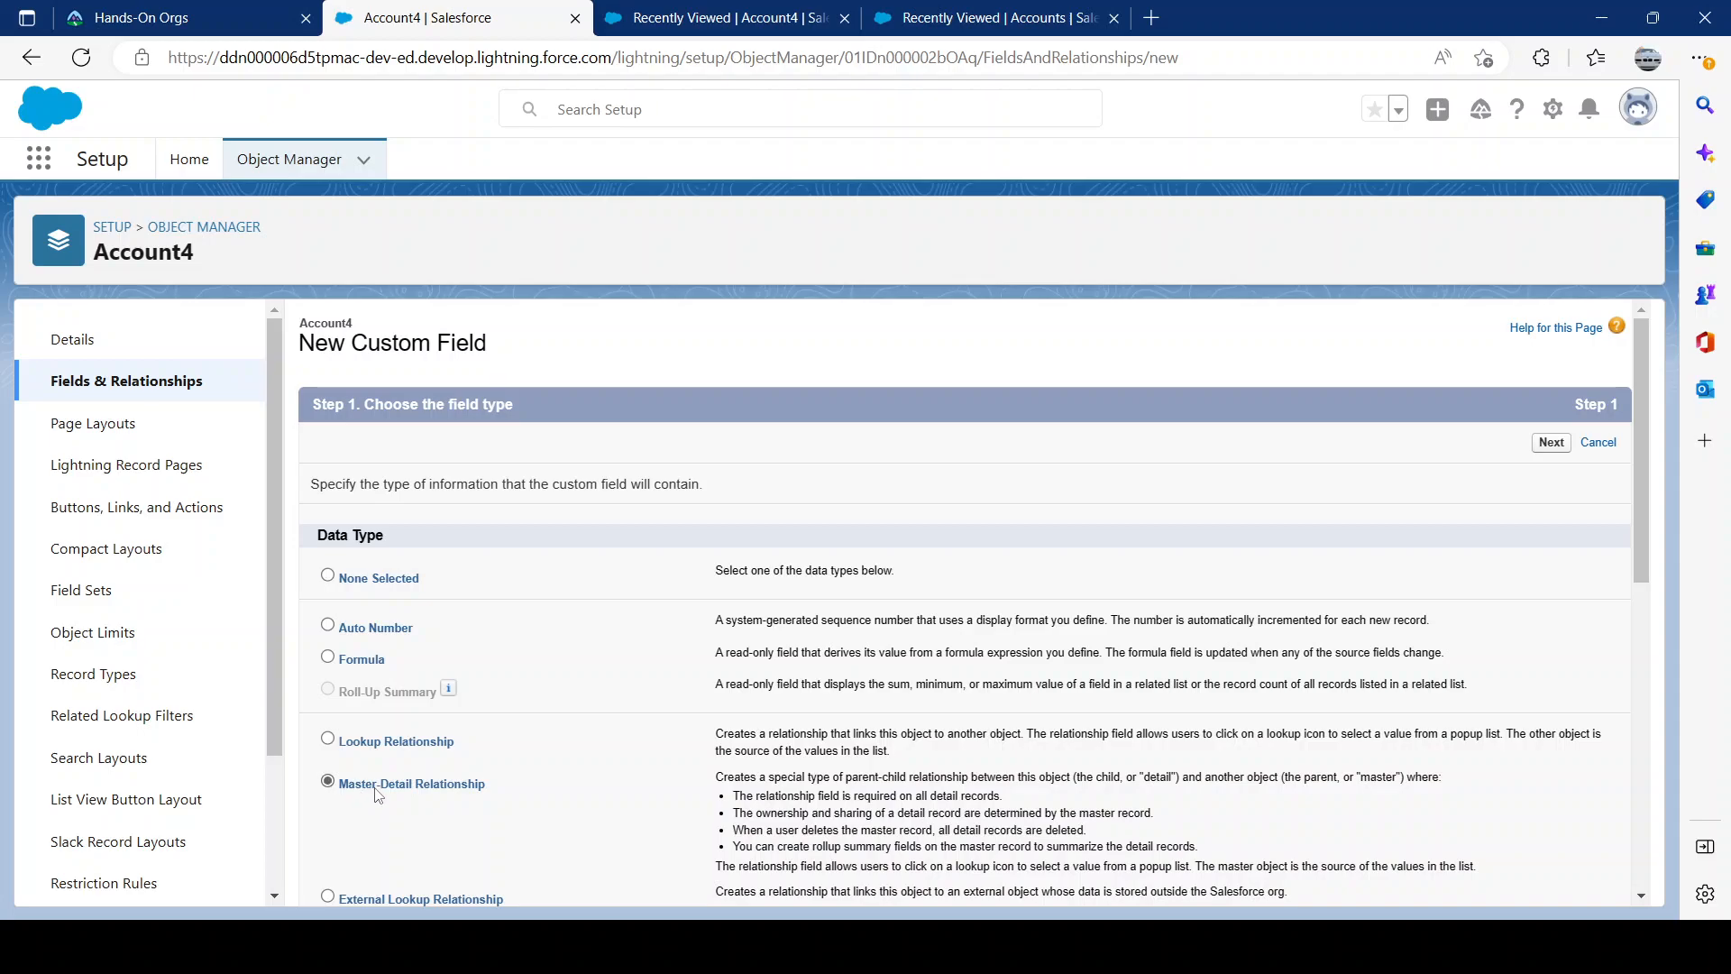
{"action": "left_click", "coordinate": [1550, 442]}
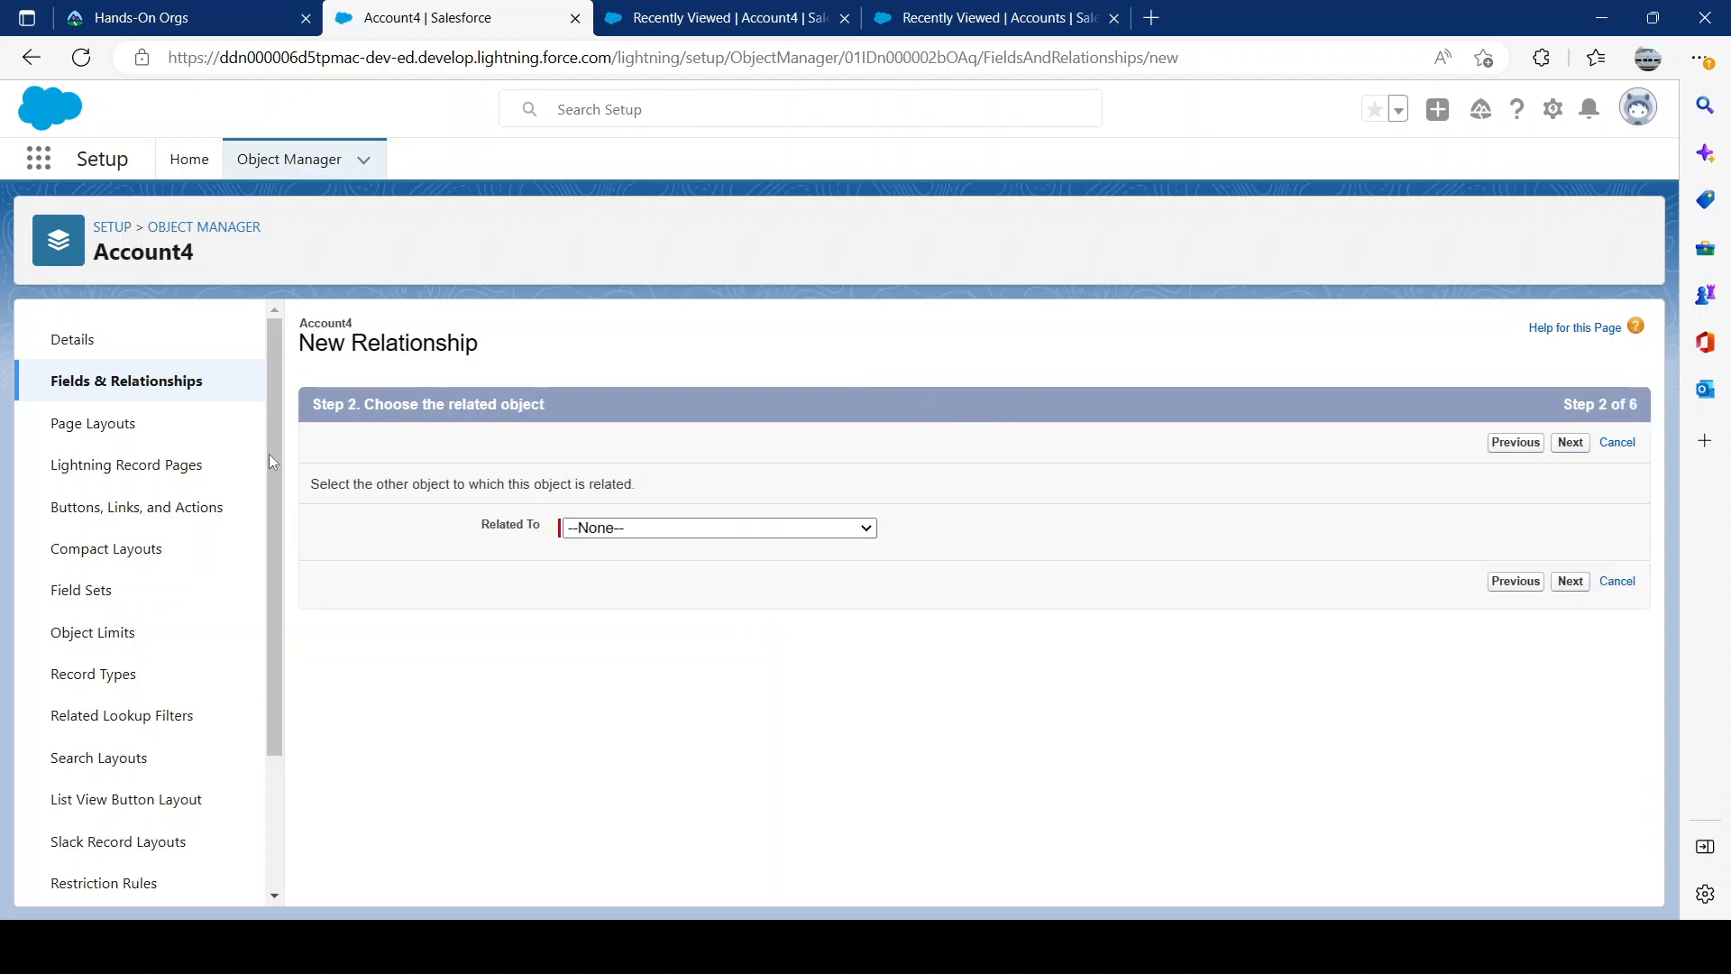
{"action": "left_click", "coordinate": [108, 382]}
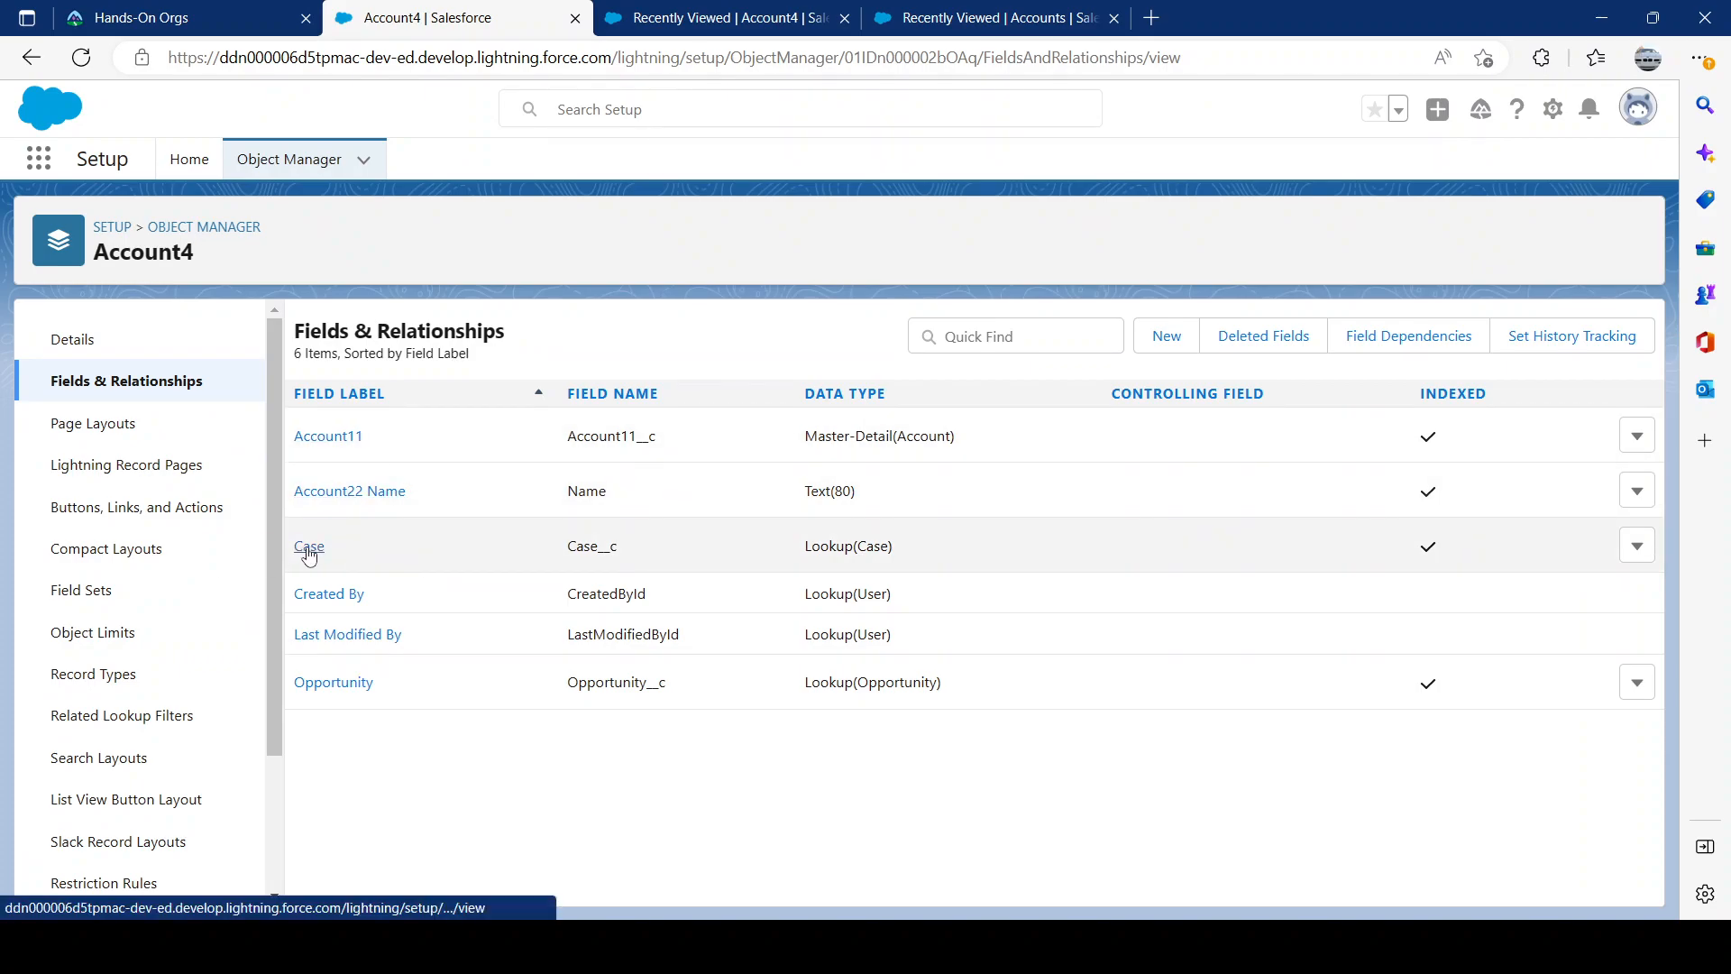
Step: Try to change Account4's Case lookup field to a master-detail relationship, keeping the default label, sharing and field-level security settings
{"action": "left_click", "coordinate": [1633, 552]}
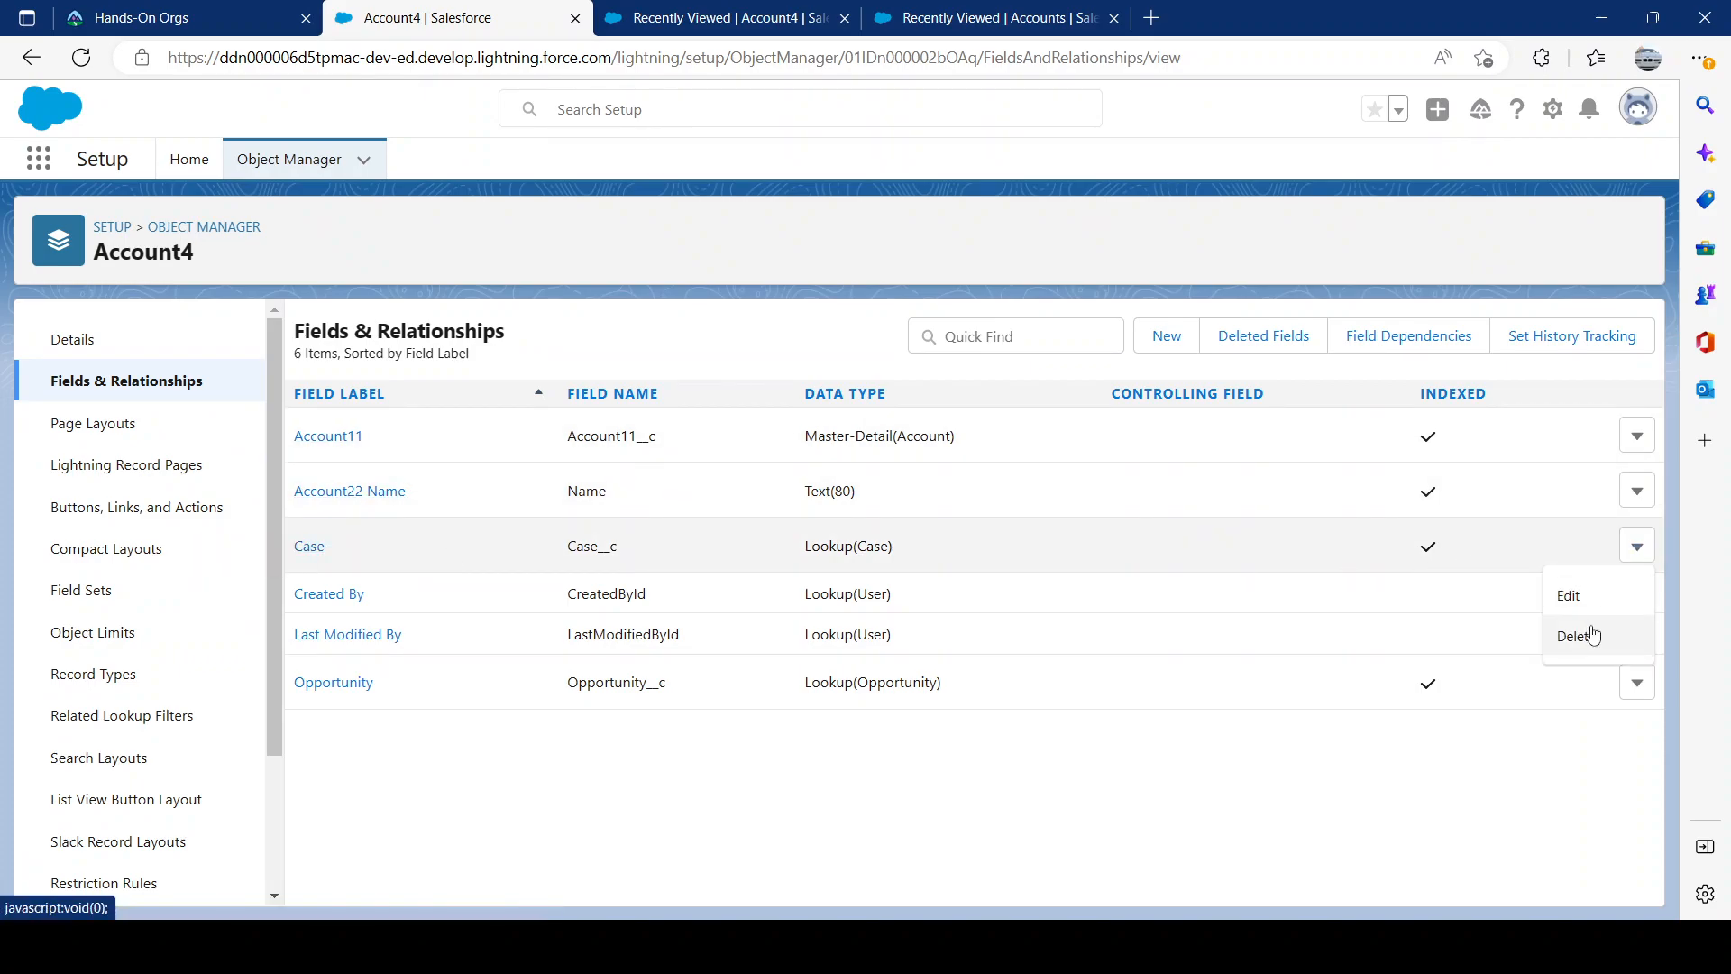
{"action": "left_click", "coordinate": [1580, 629]}
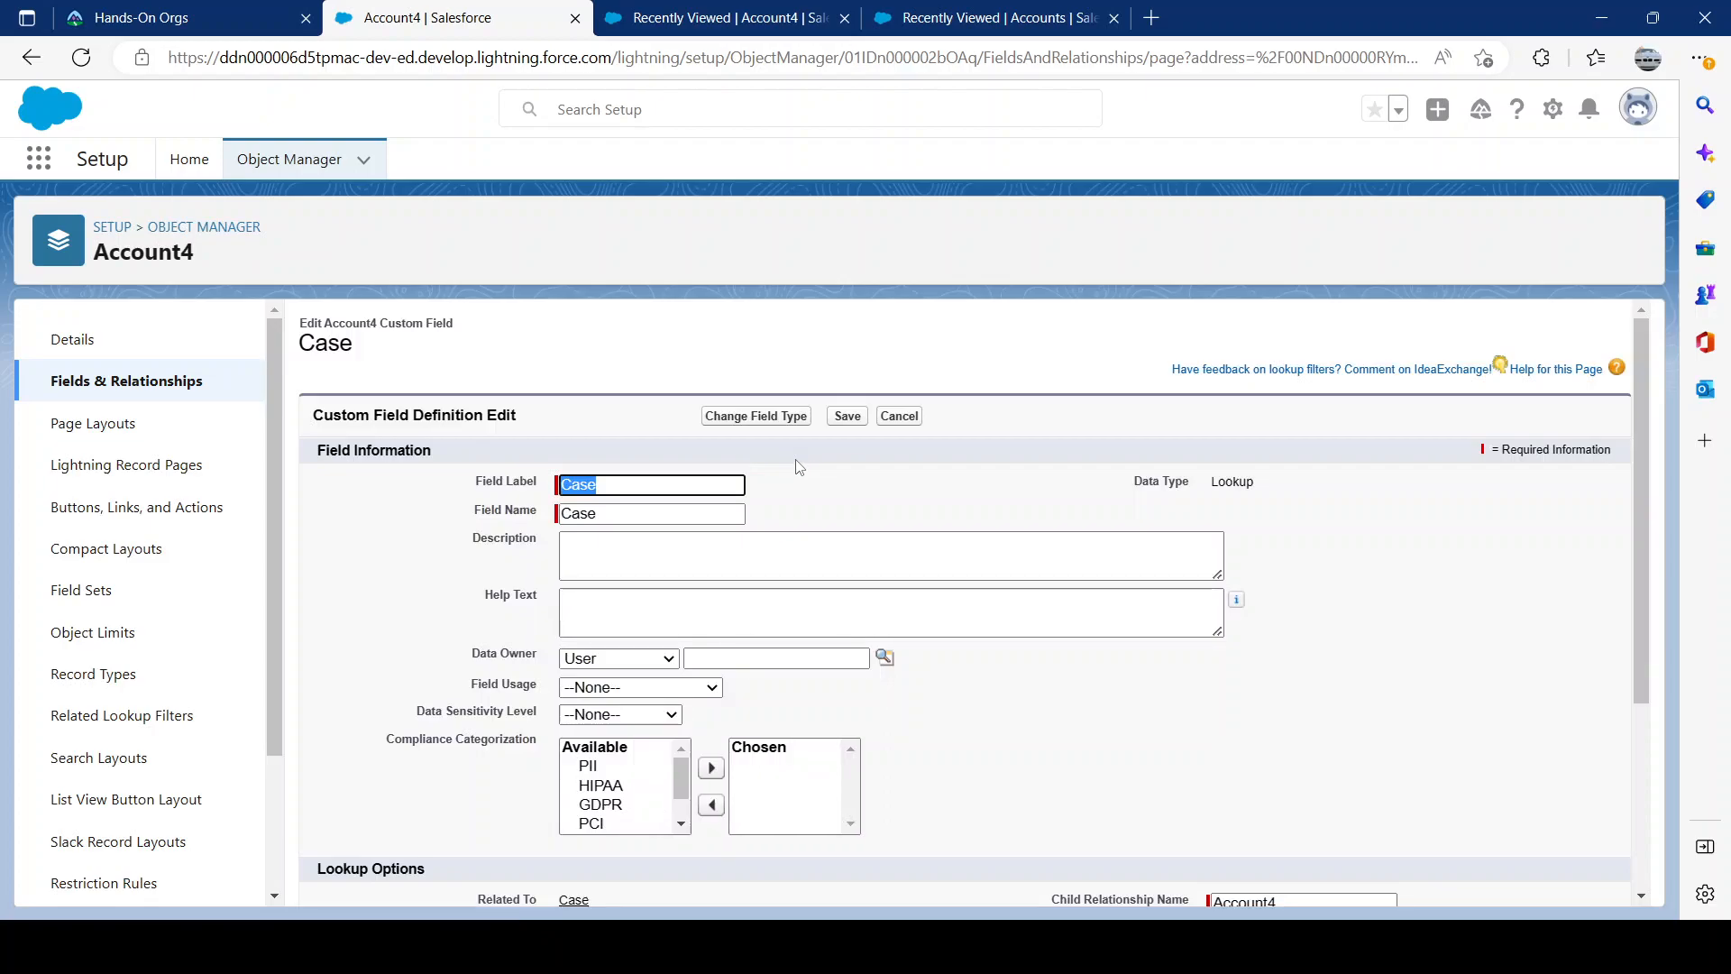
{"action": "left_click", "coordinate": [771, 415]}
{"action": "left_click", "coordinate": [169, 661]}
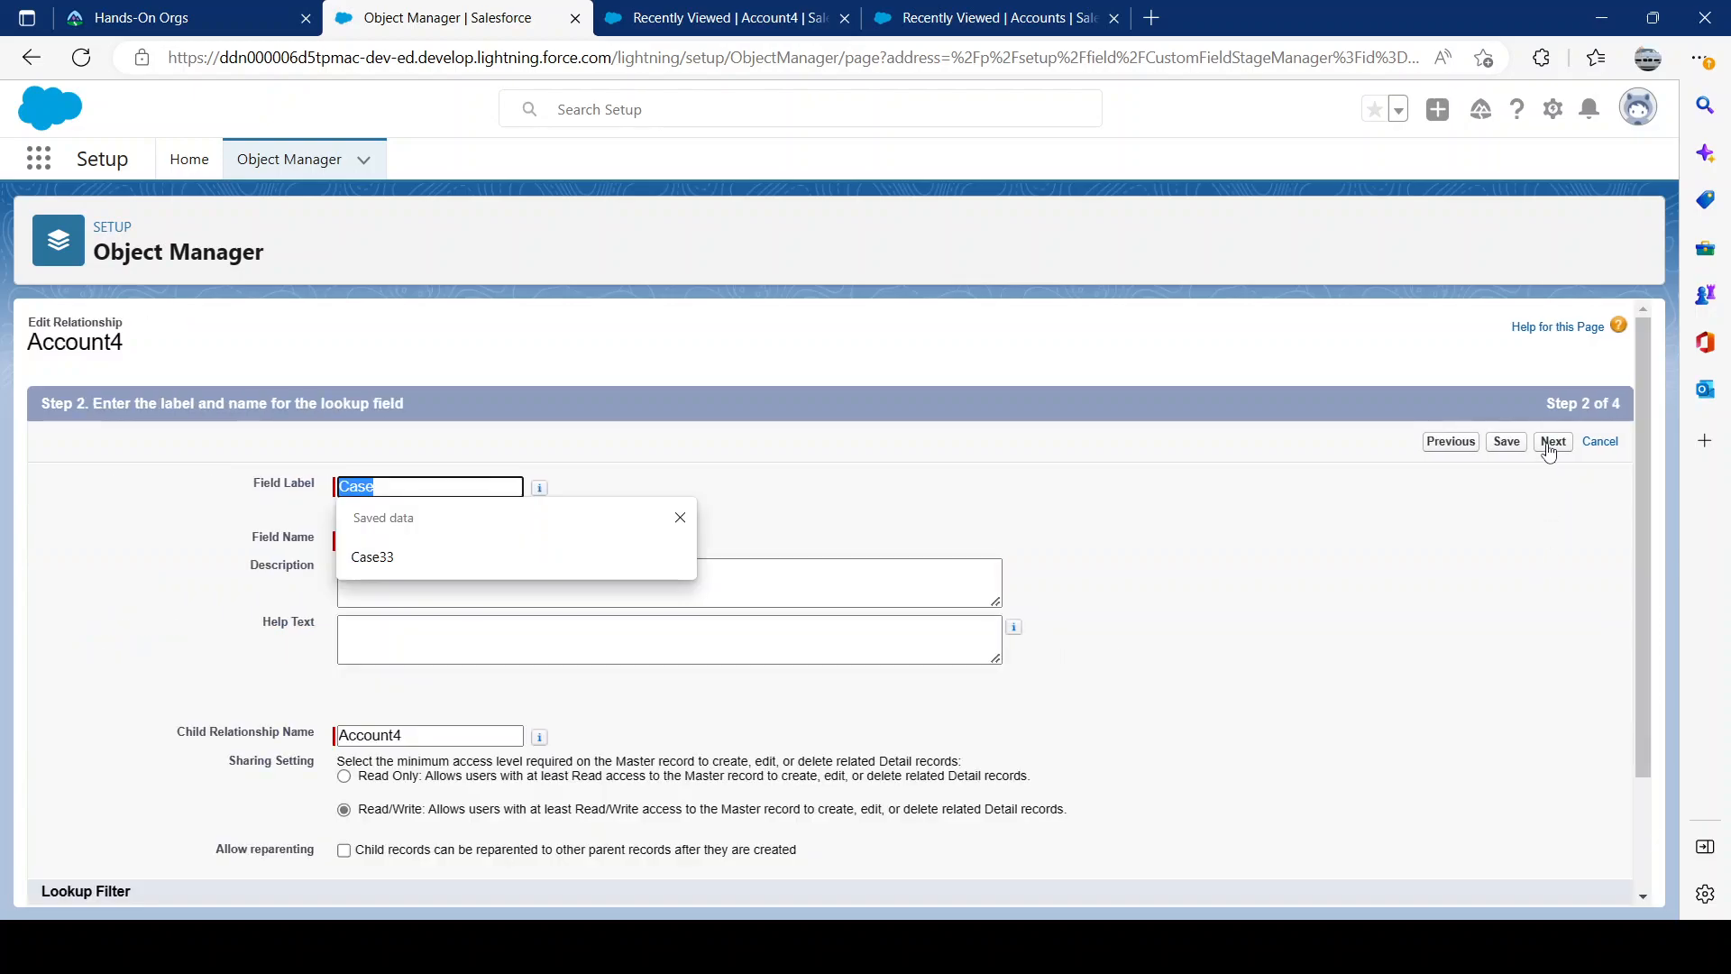
{"action": "left_click", "coordinate": [1553, 441]}
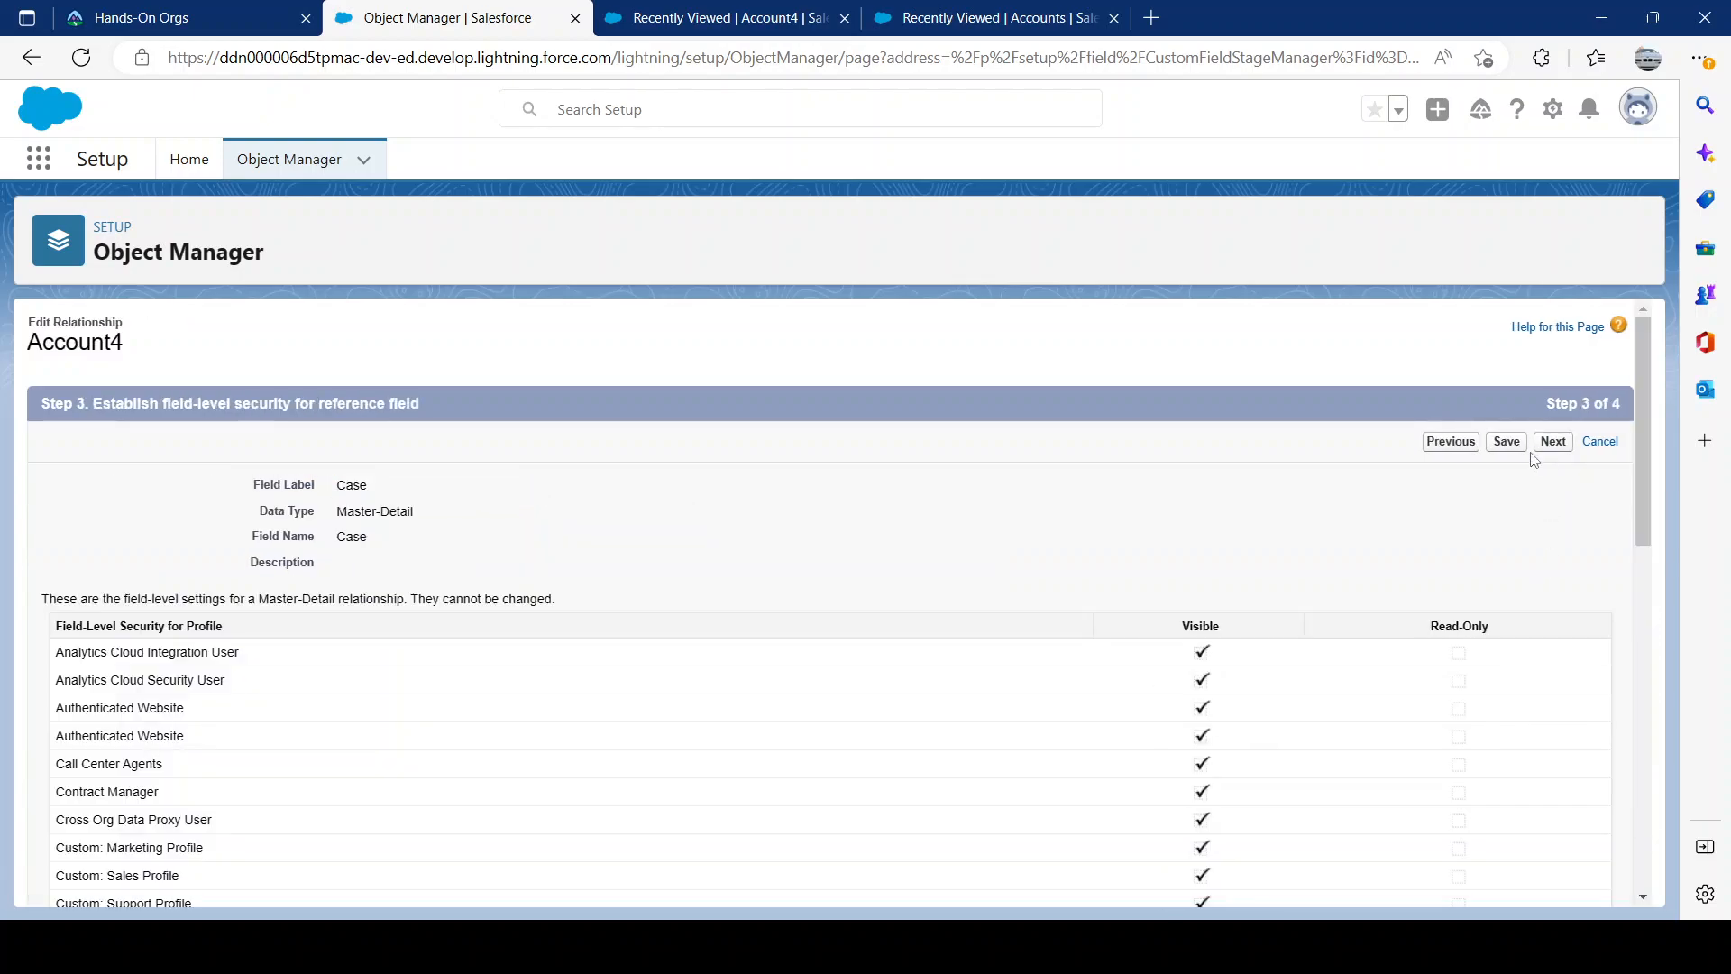
{"action": "left_click", "coordinate": [1515, 442]}
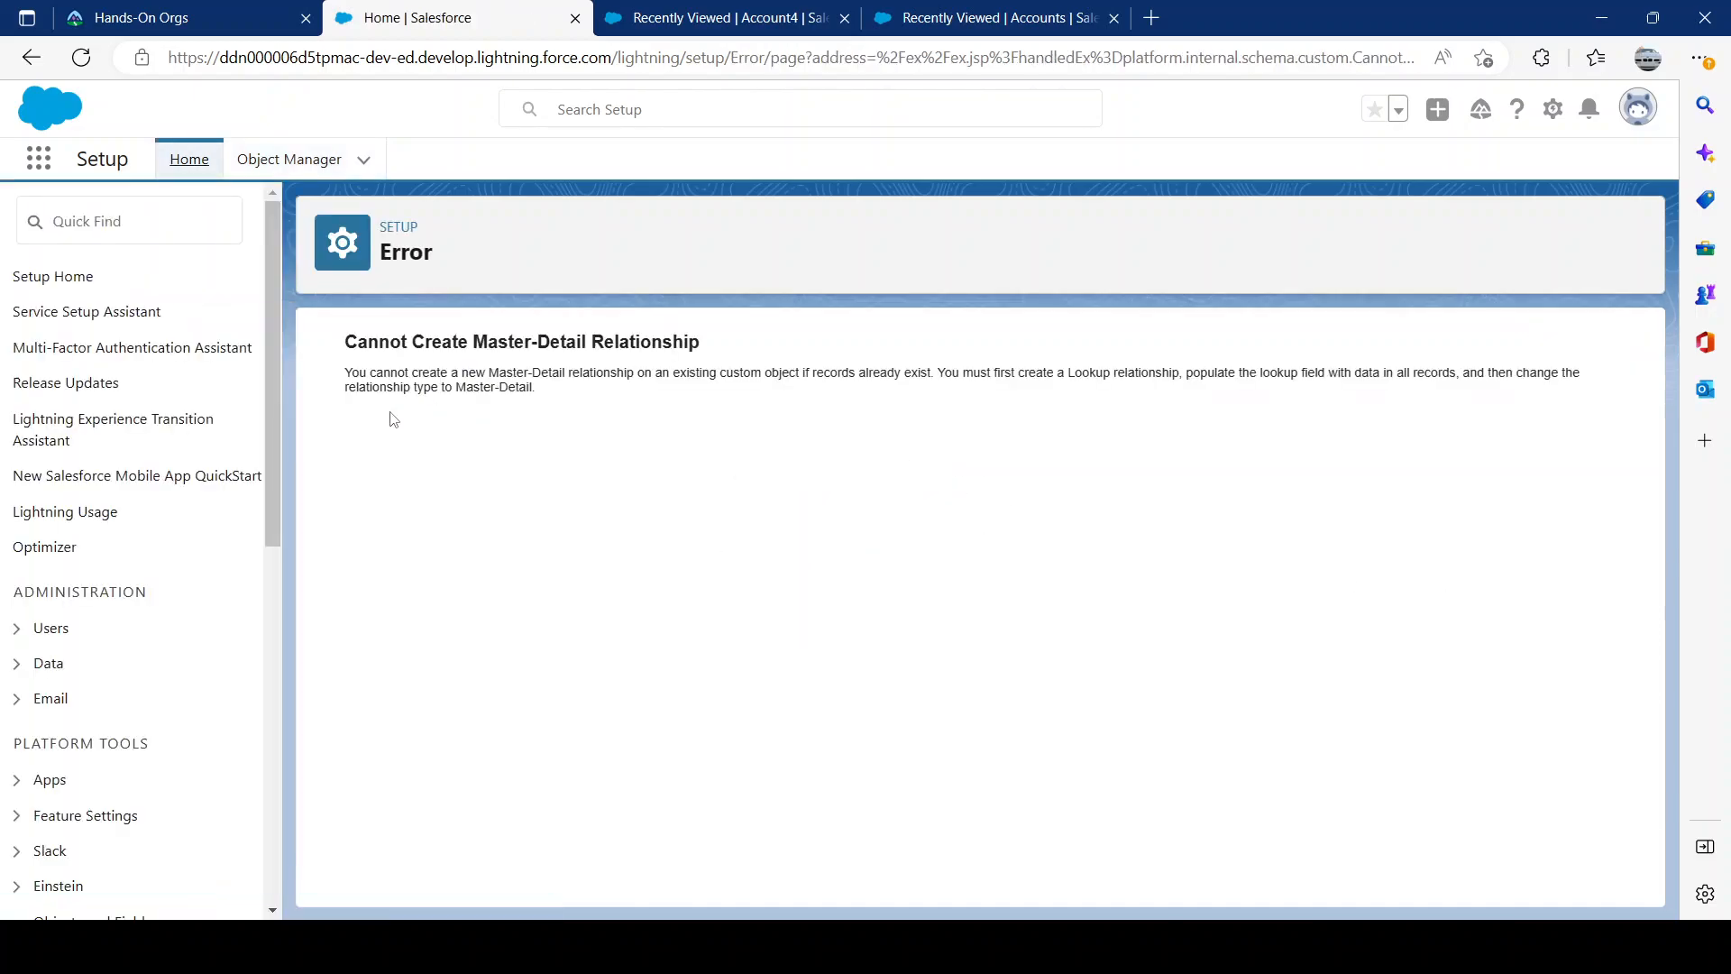
{"action": "left_click_drag", "start_coordinate": [903, 373], "coordinate": [1236, 407]}
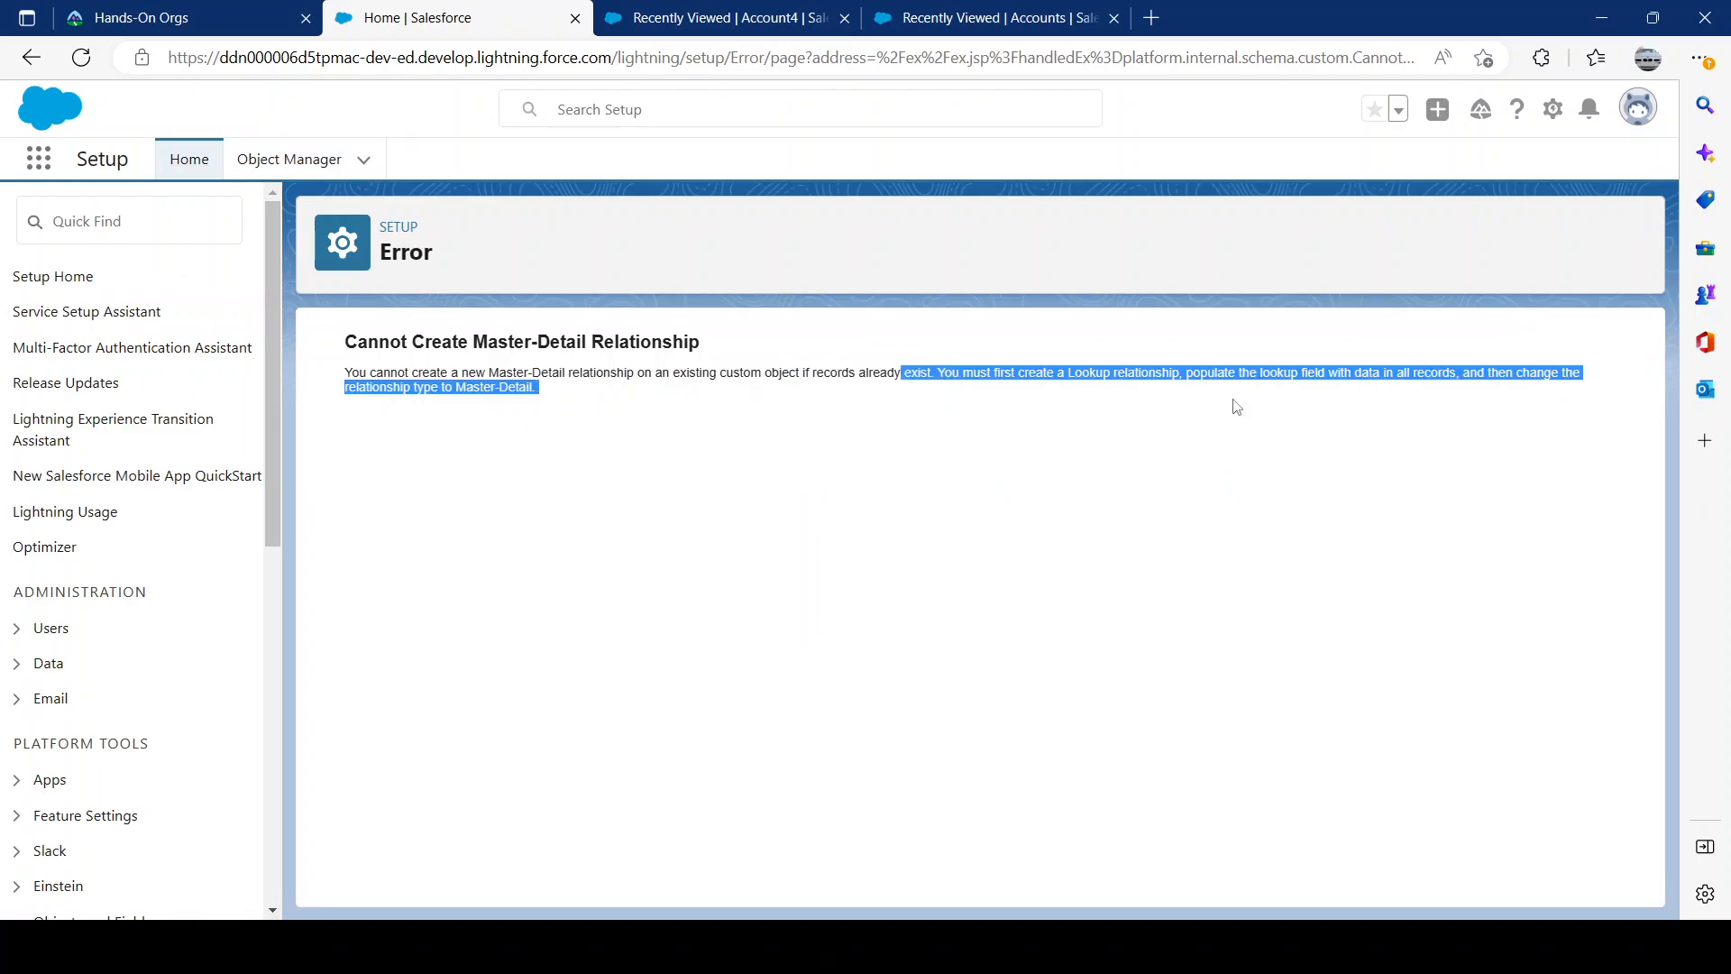
{"action": "left_click", "coordinate": [1282, 448]}
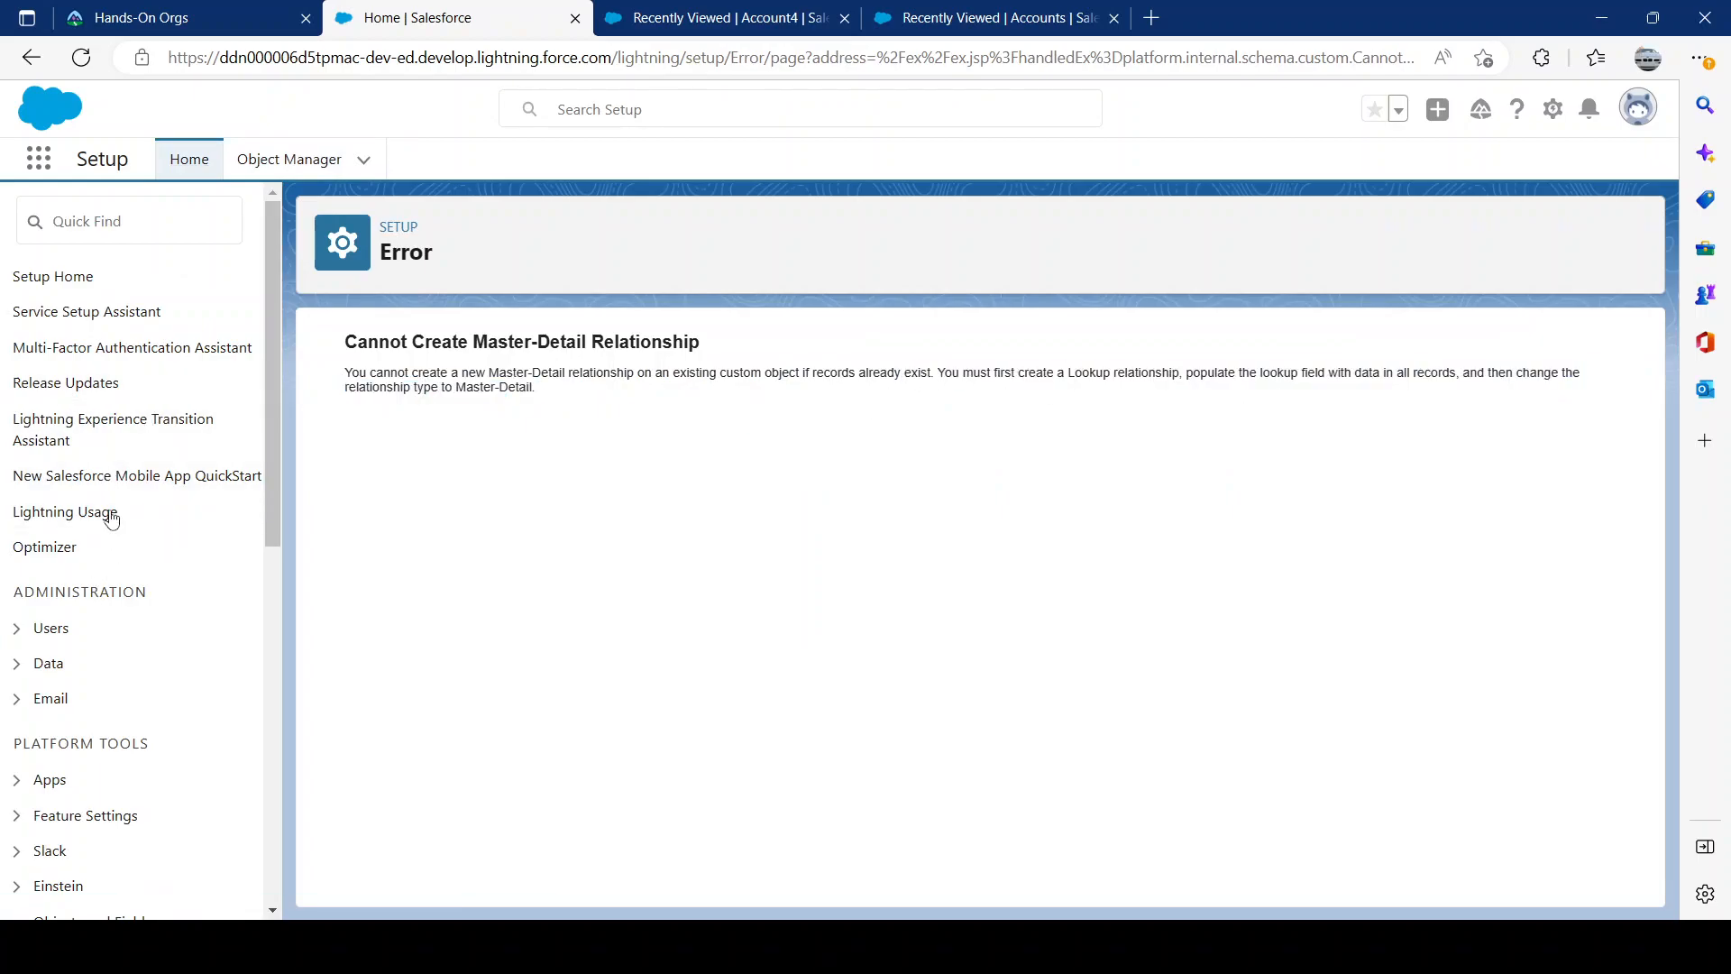
Step: Reload the test2 Account4 record, set its Opportunity to United Oil Refinery Generators, and save the record
{"action": "left_click", "coordinate": [703, 20]}
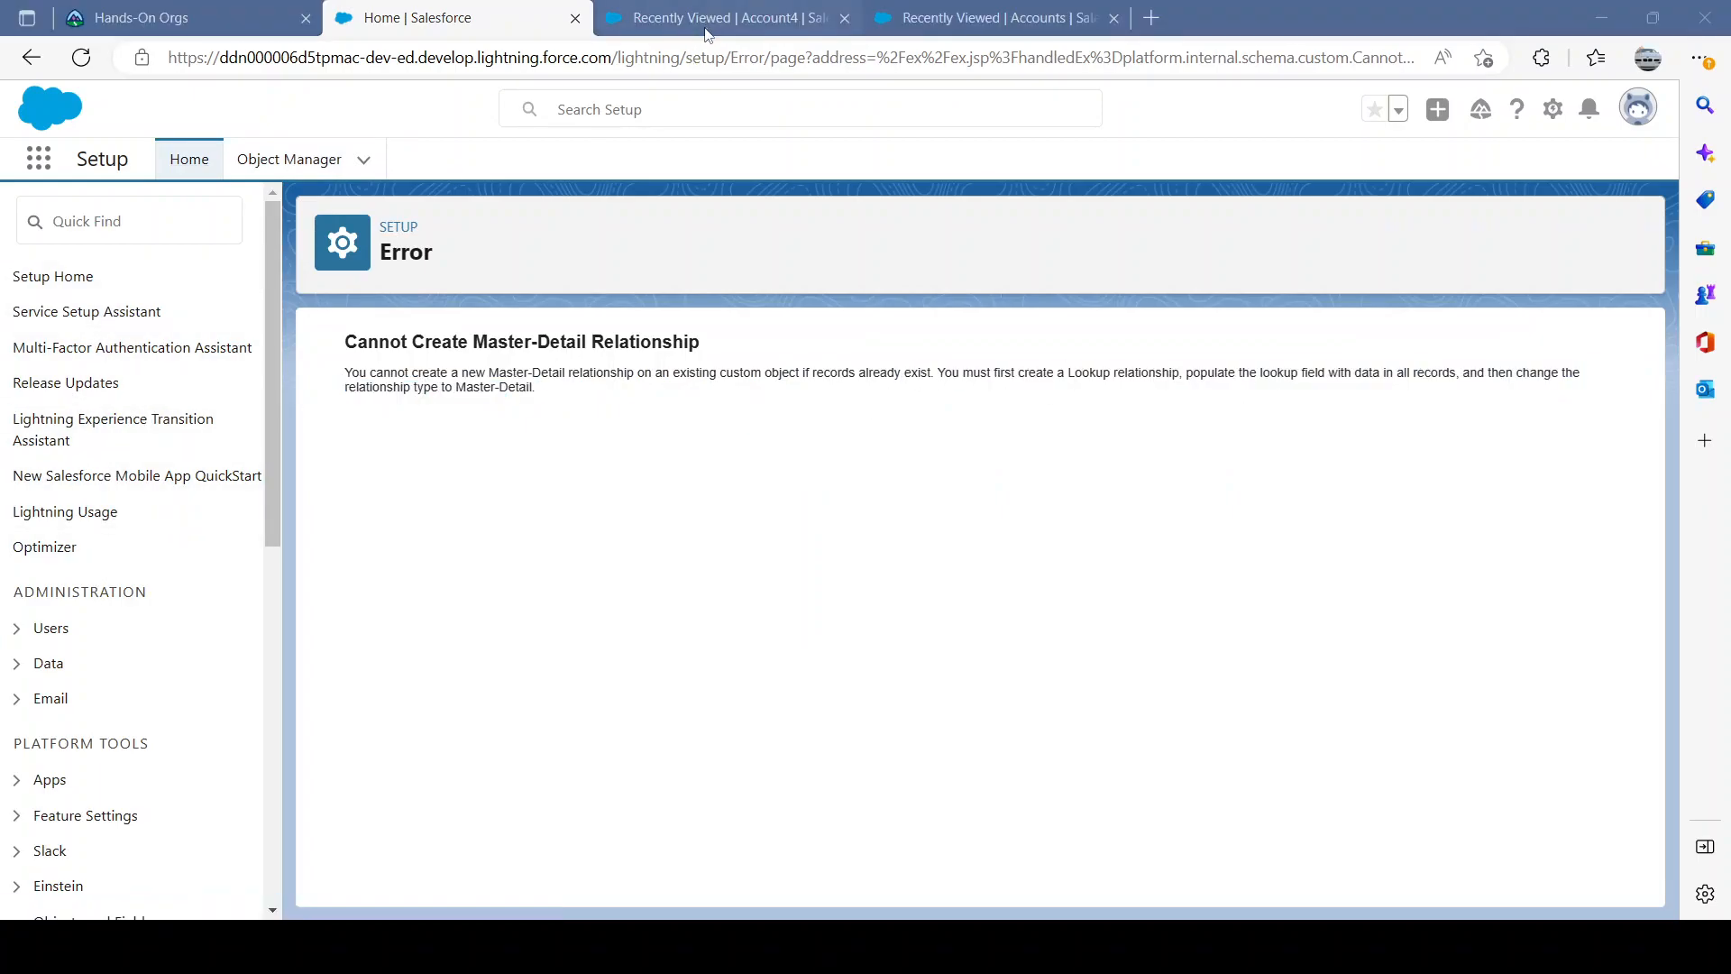
{"action": "left_click", "coordinate": [144, 363]}
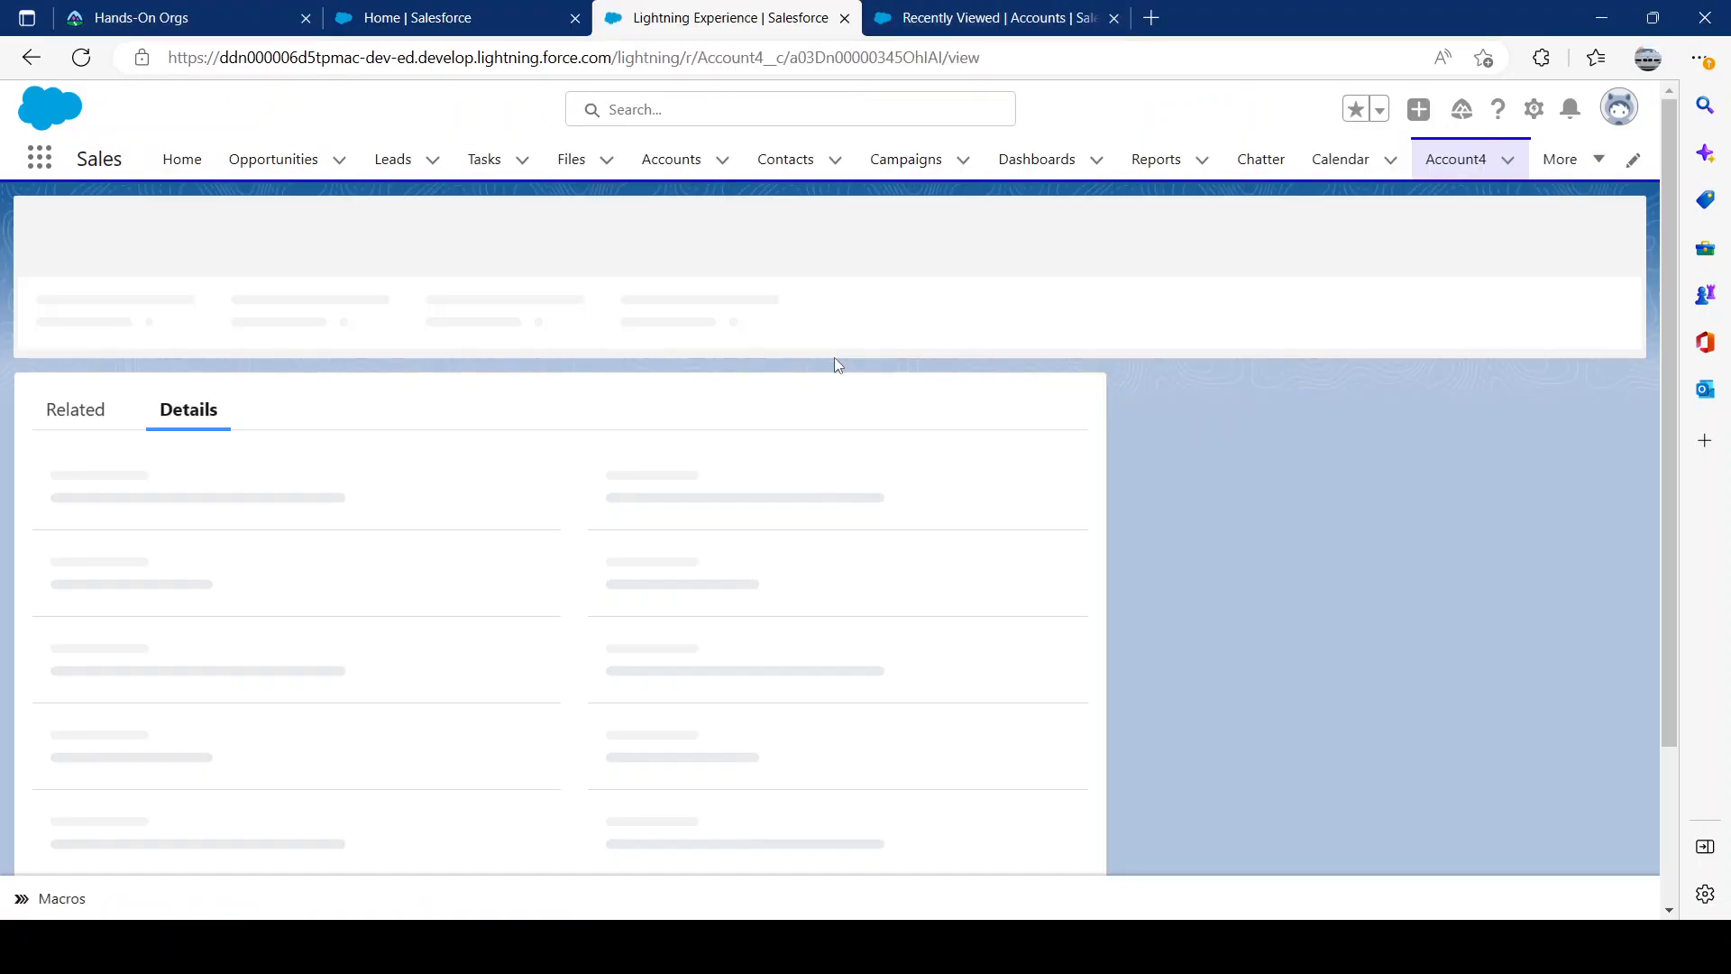
{"action": "left_click", "coordinate": [539, 574]}
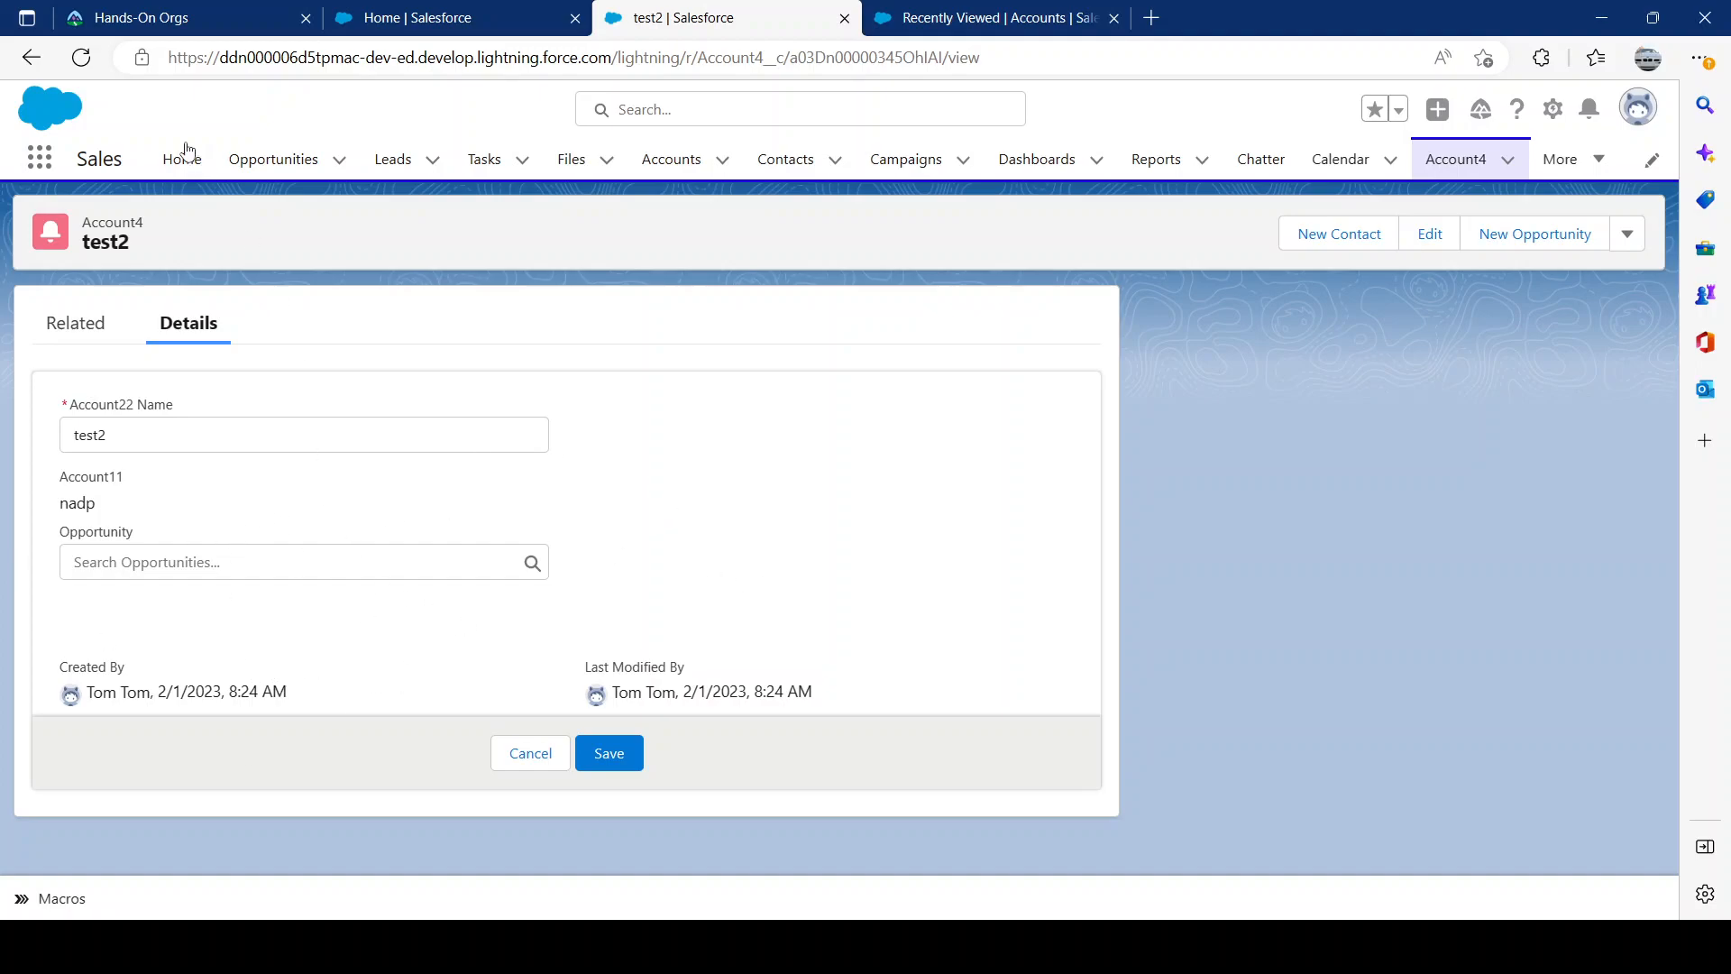
{"action": "left_click", "coordinate": [92, 61]}
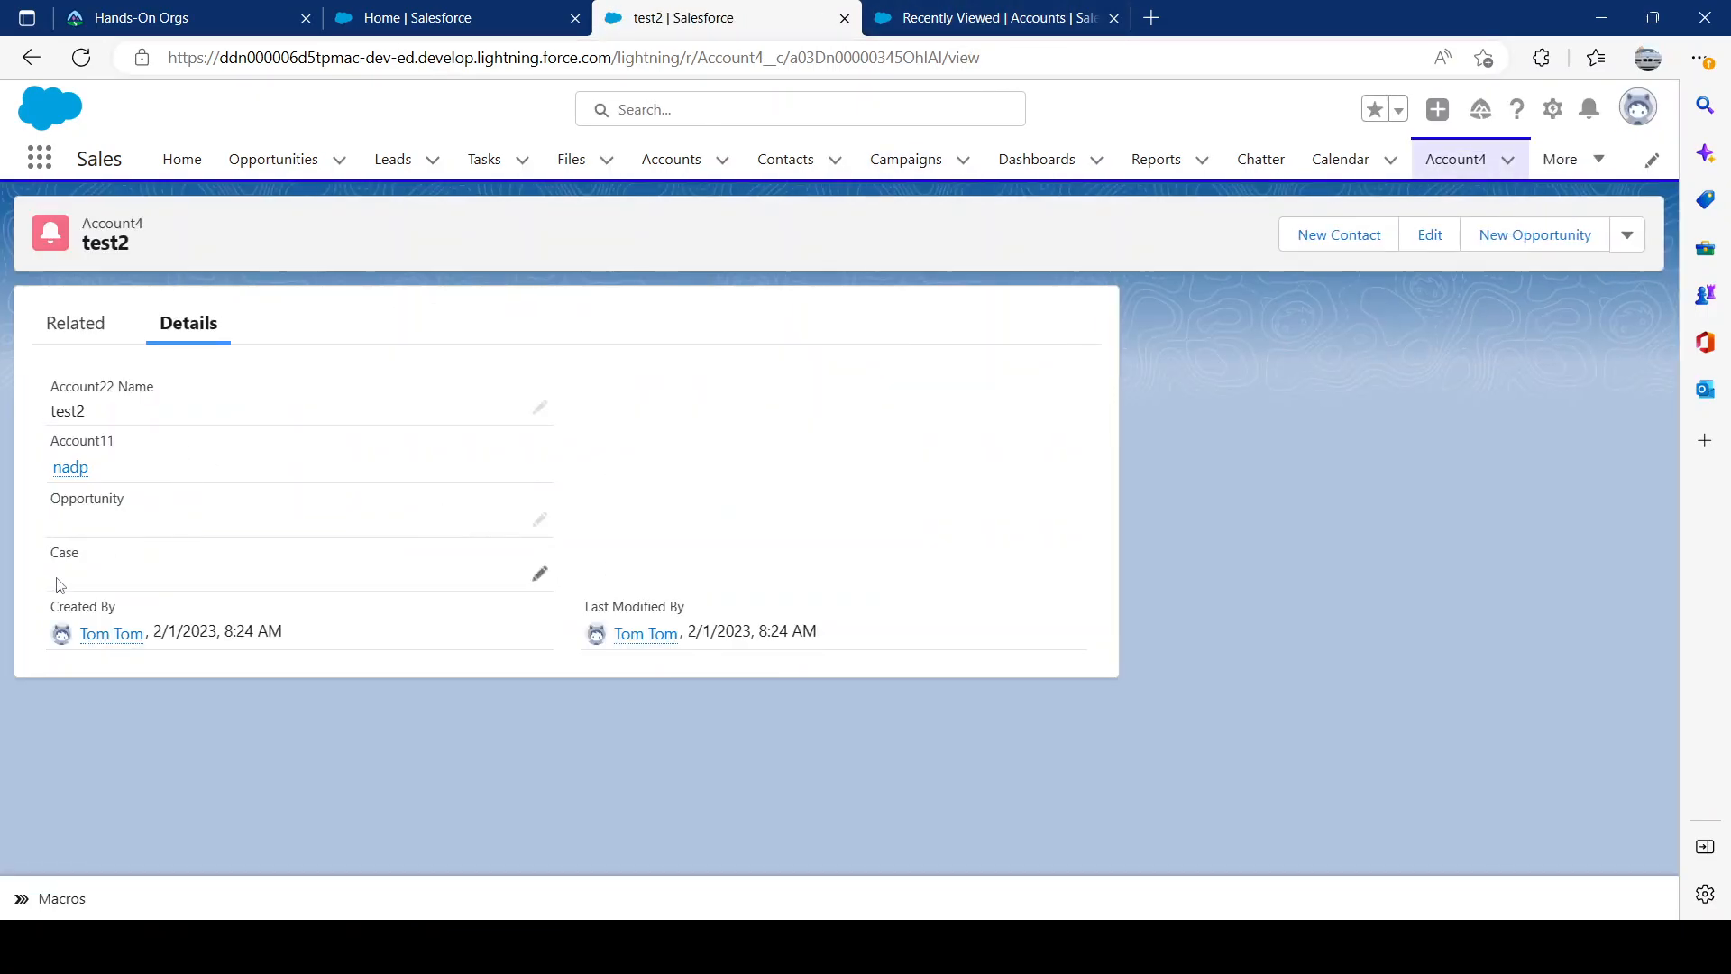
{"action": "left_click", "coordinate": [540, 576]}
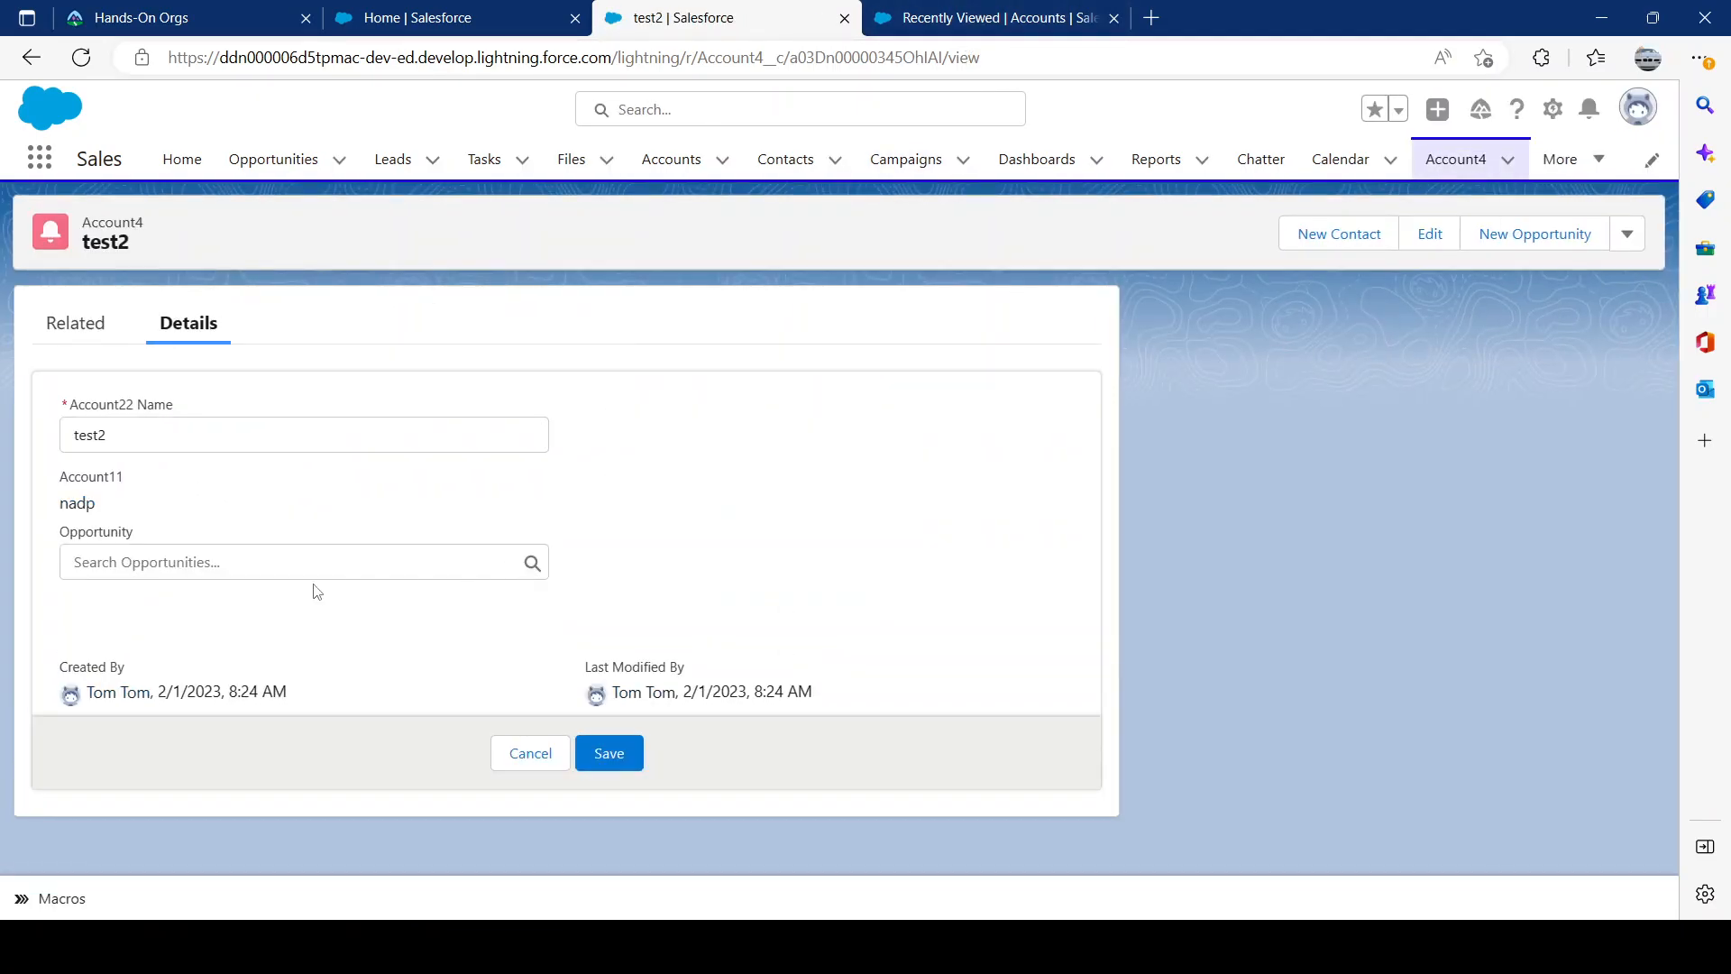
{"action": "left_click", "coordinate": [275, 561]}
{"action": "left_click", "coordinate": [288, 642]}
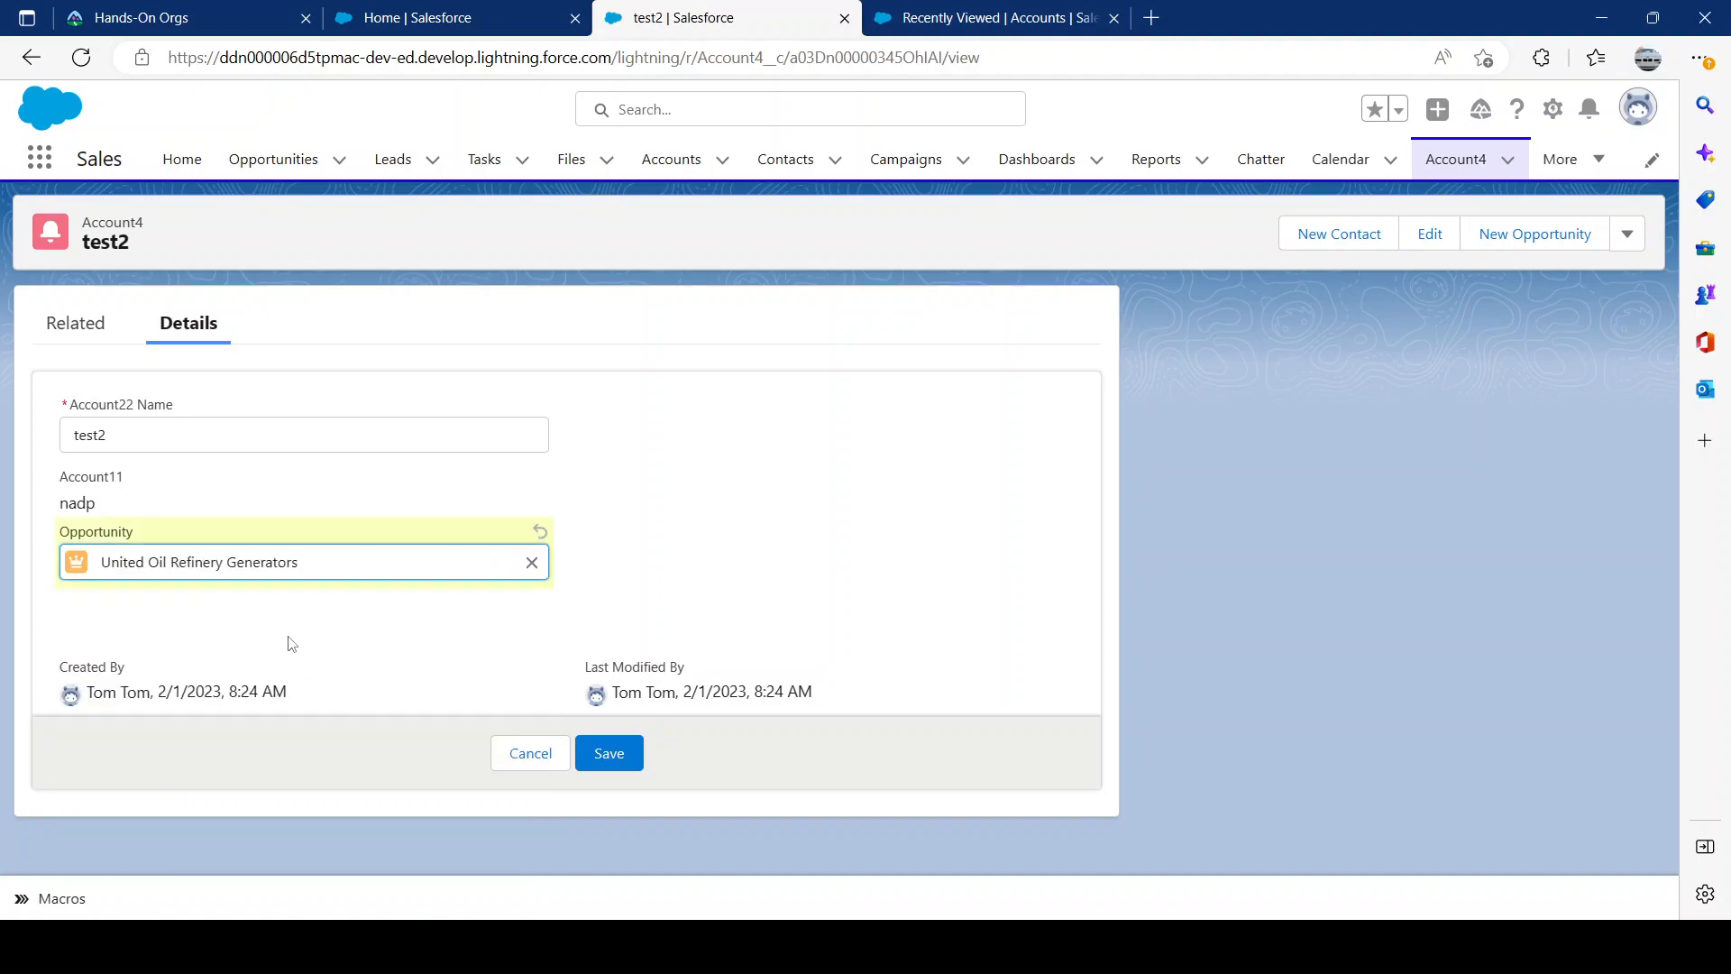
{"action": "left_click", "coordinate": [629, 755]}
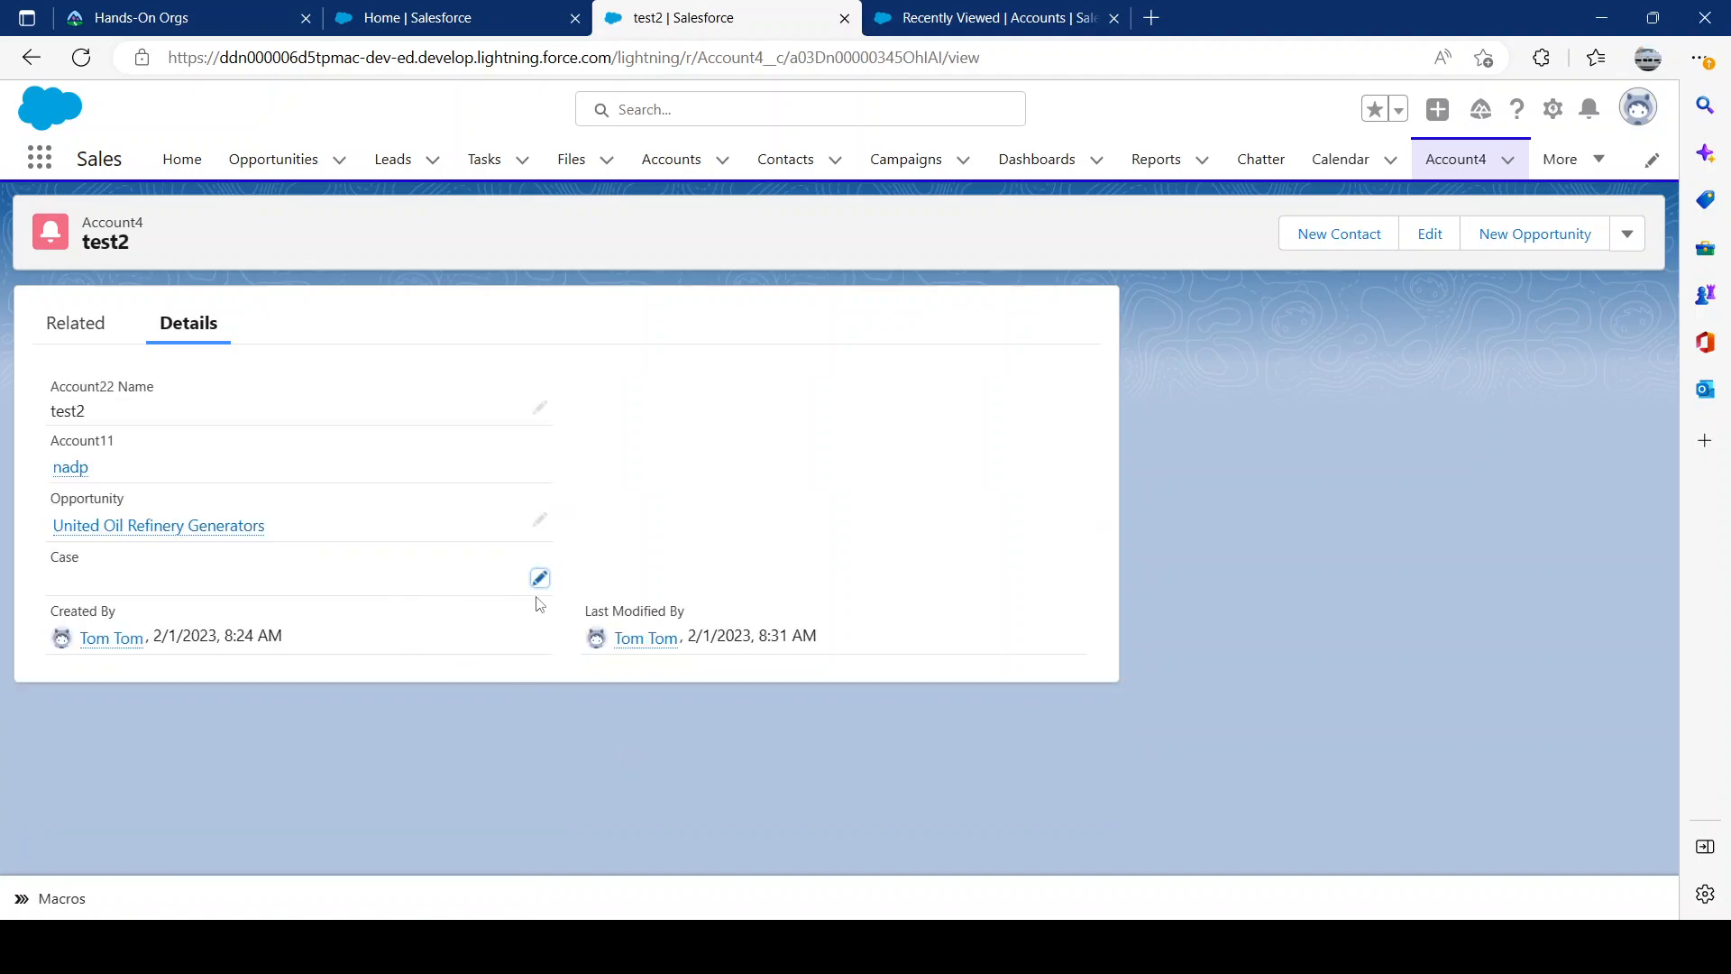
Step: Look for an editable Case field on test2, and examine where Case is placed in the Account4 Layout page layout
{"action": "left_click", "coordinate": [533, 582]}
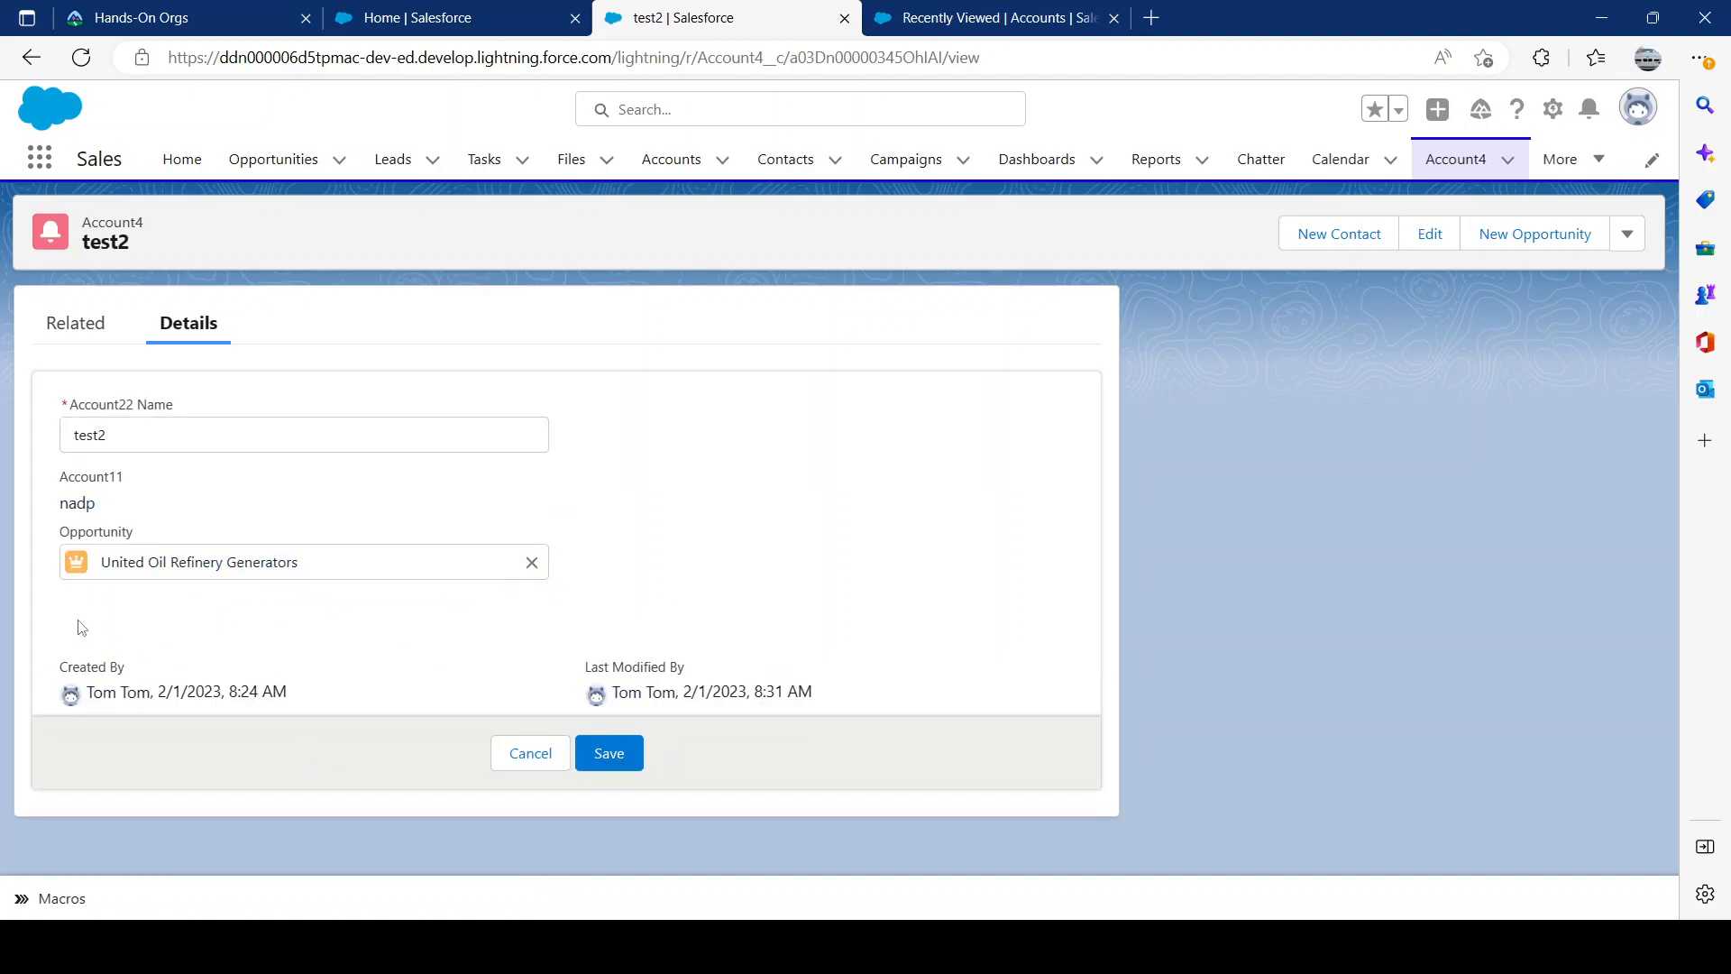
{"action": "left_click", "coordinate": [474, 16]}
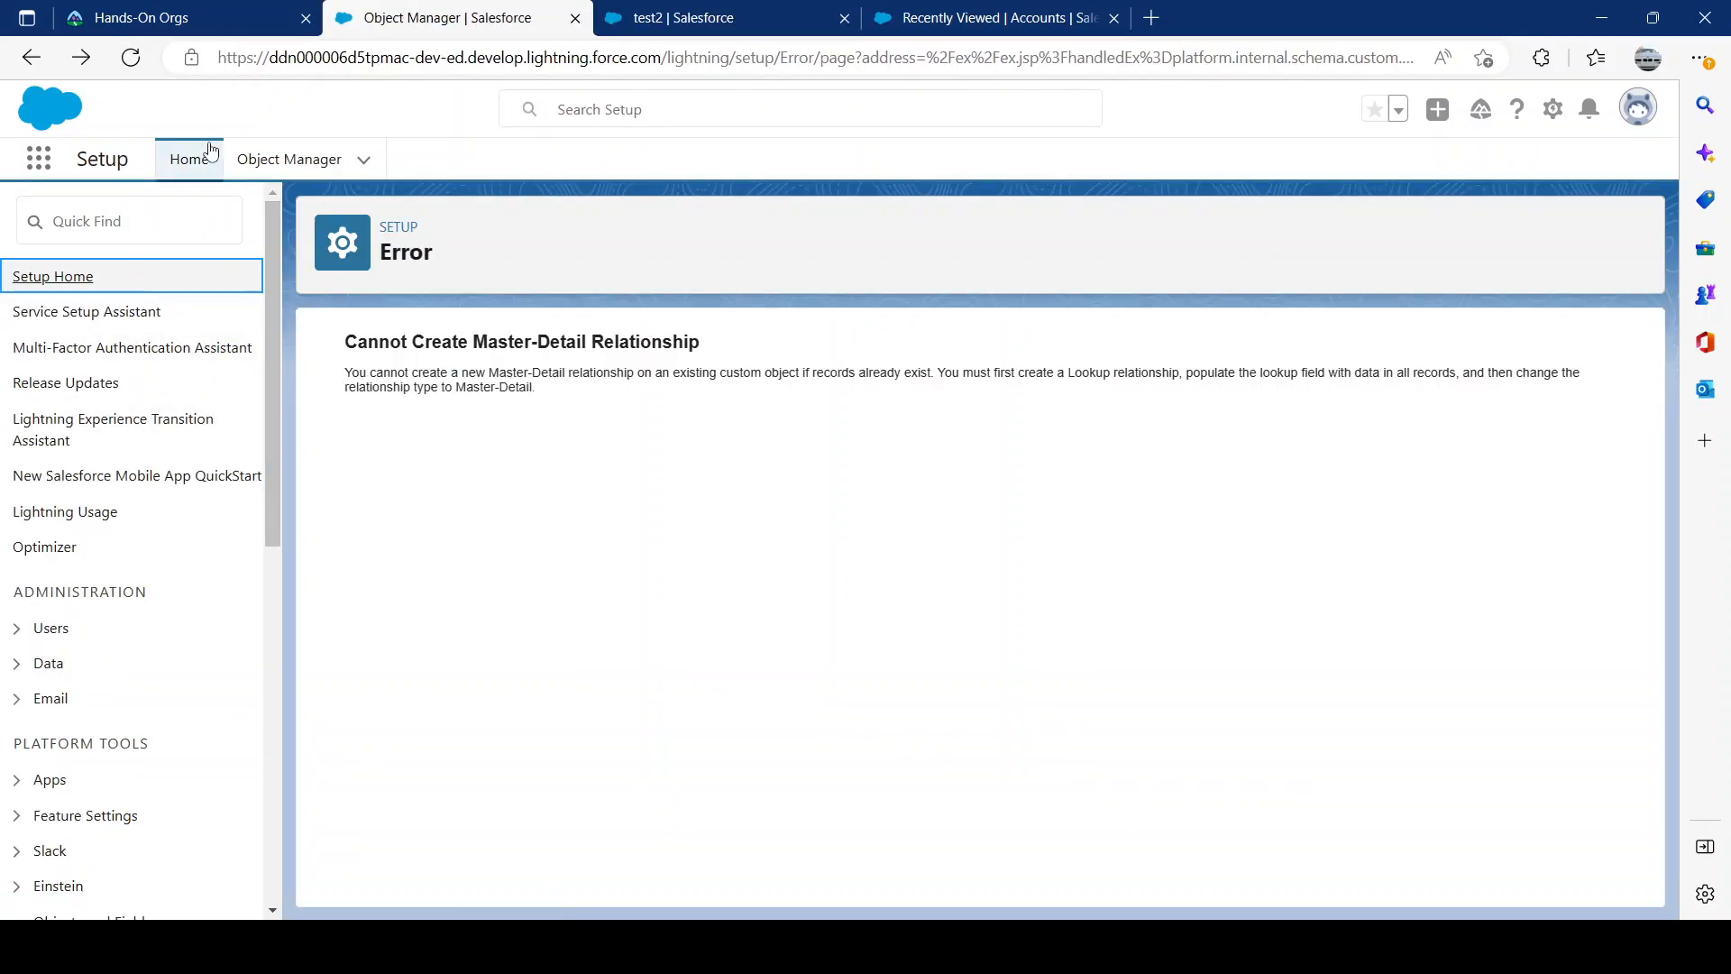
{"action": "left_click", "coordinate": [290, 166]}
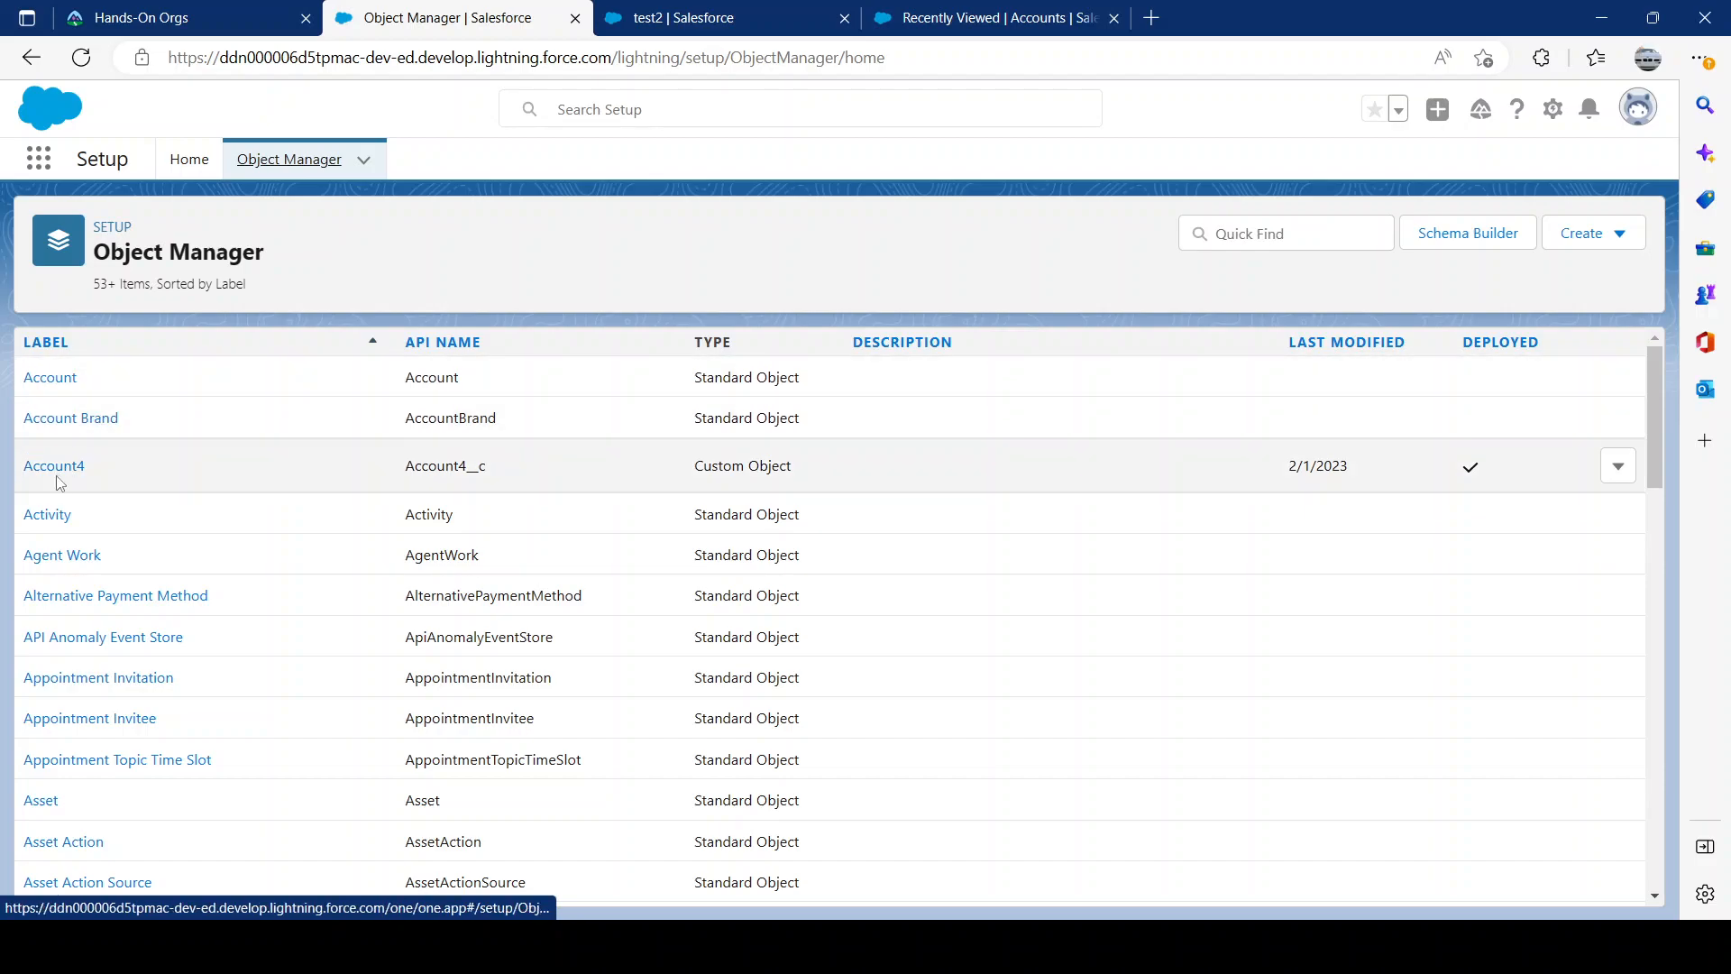
{"action": "left_click", "coordinate": [59, 467]}
{"action": "left_click", "coordinate": [126, 382]}
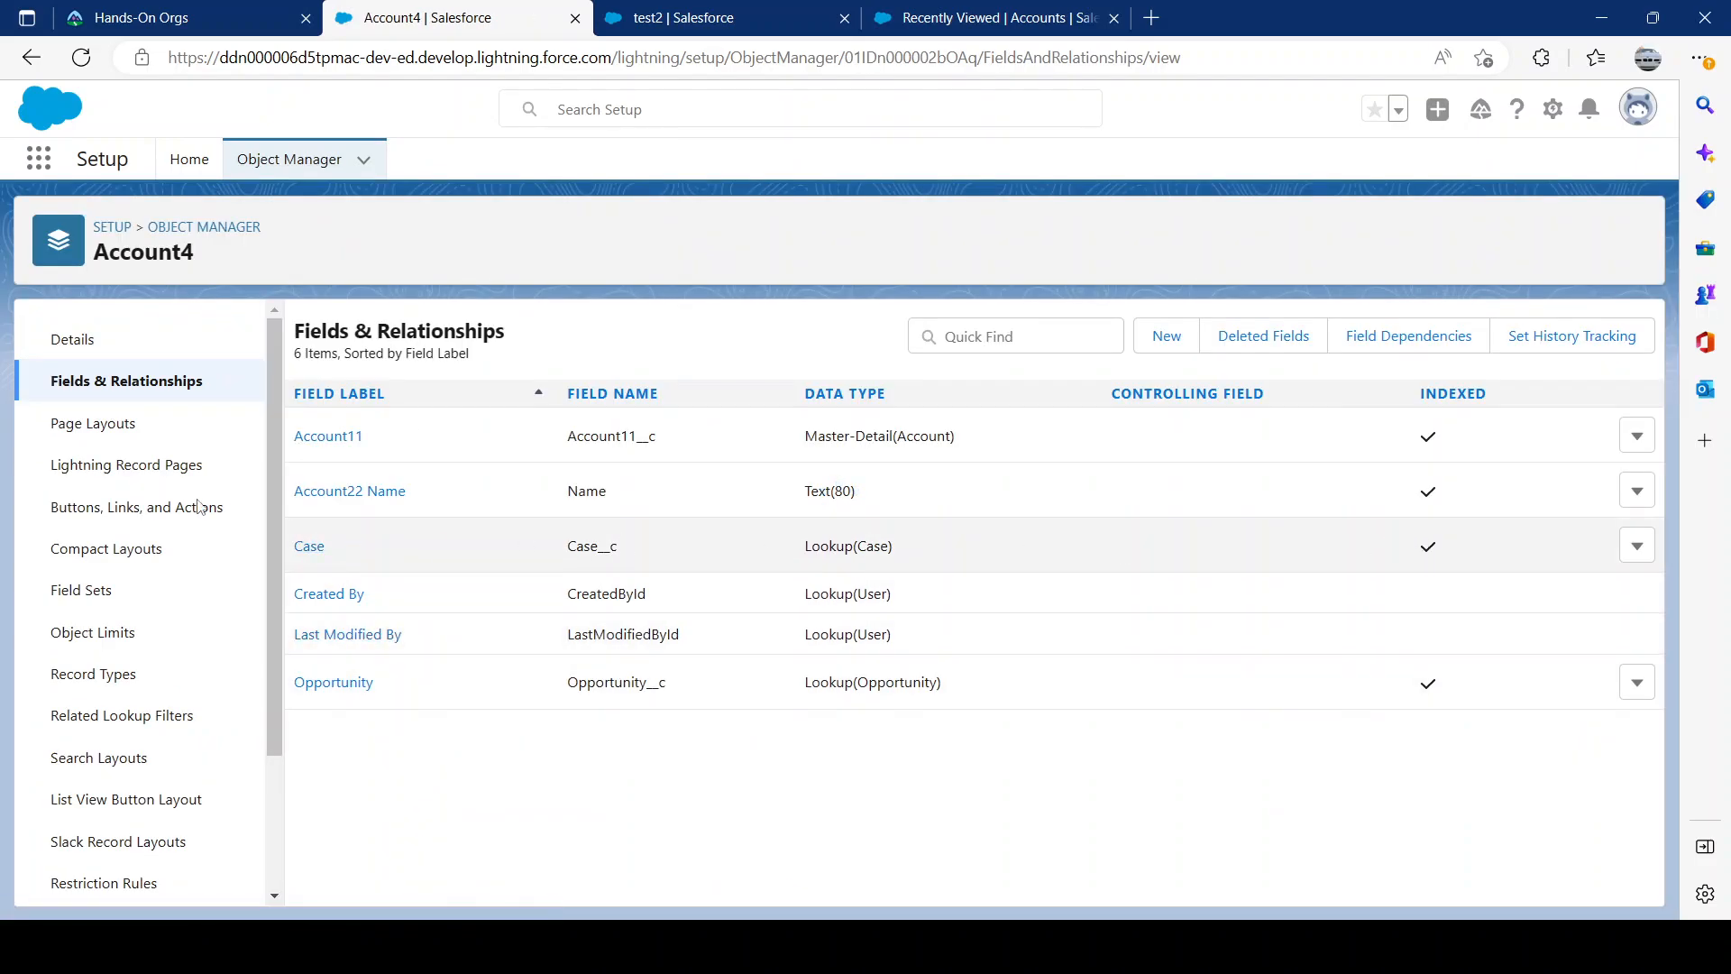
{"action": "left_click", "coordinate": [117, 423]}
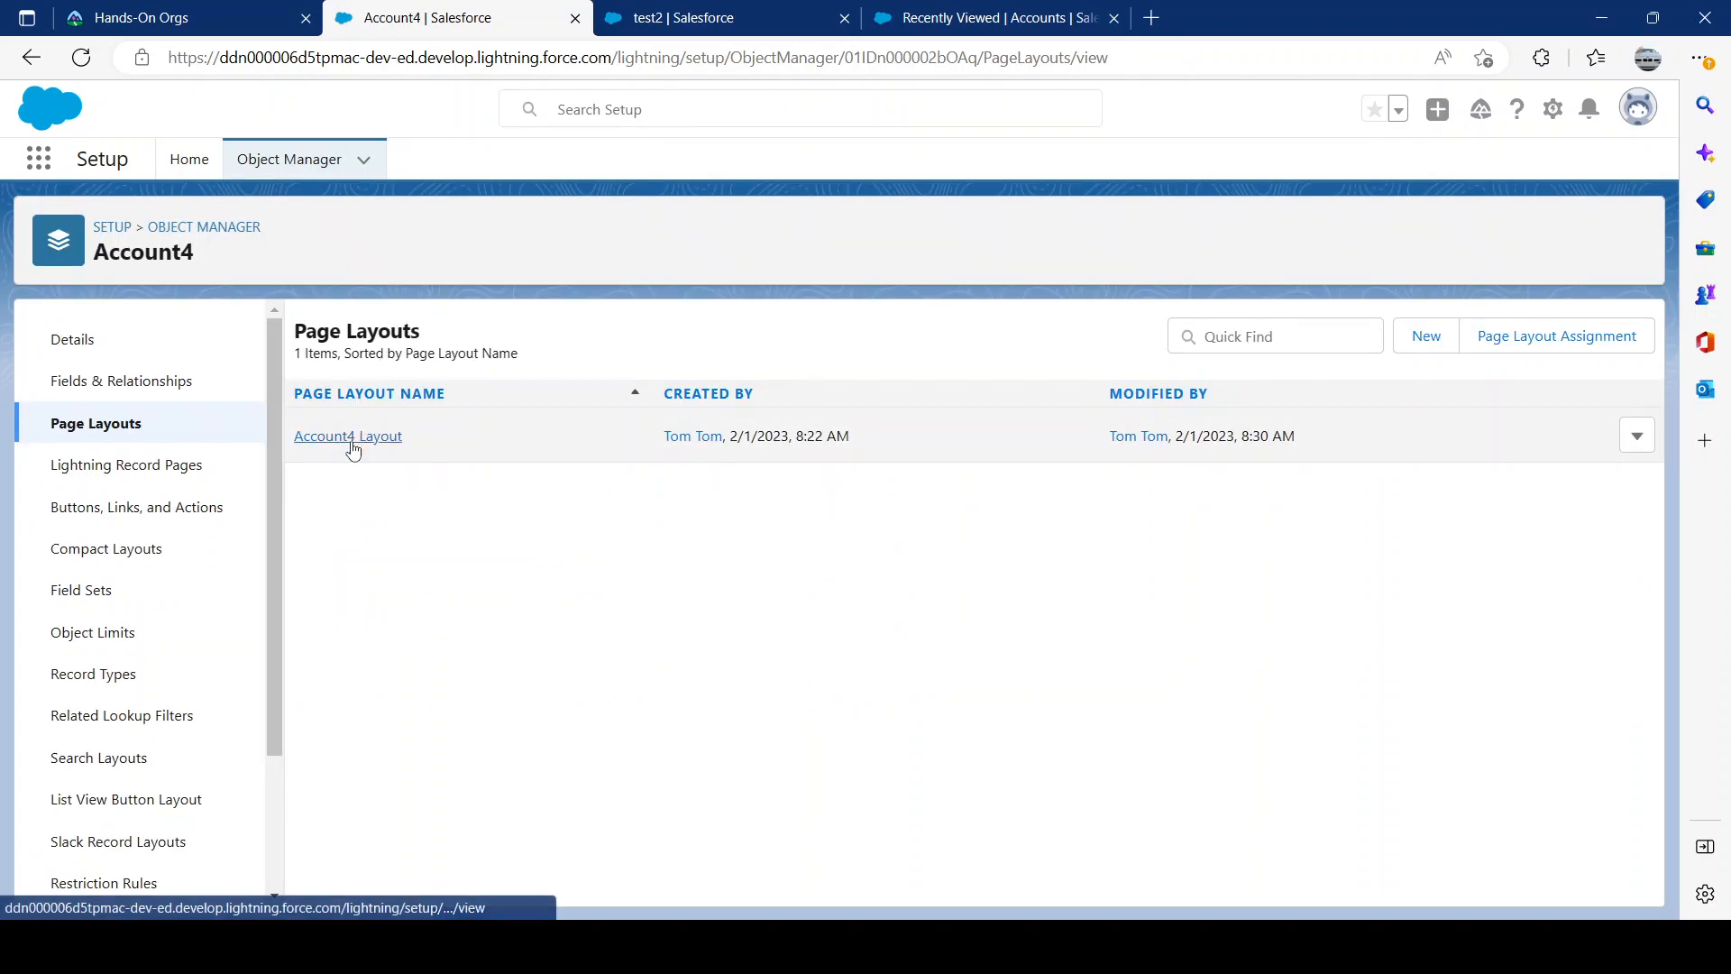
{"action": "left_click", "coordinate": [348, 438]}
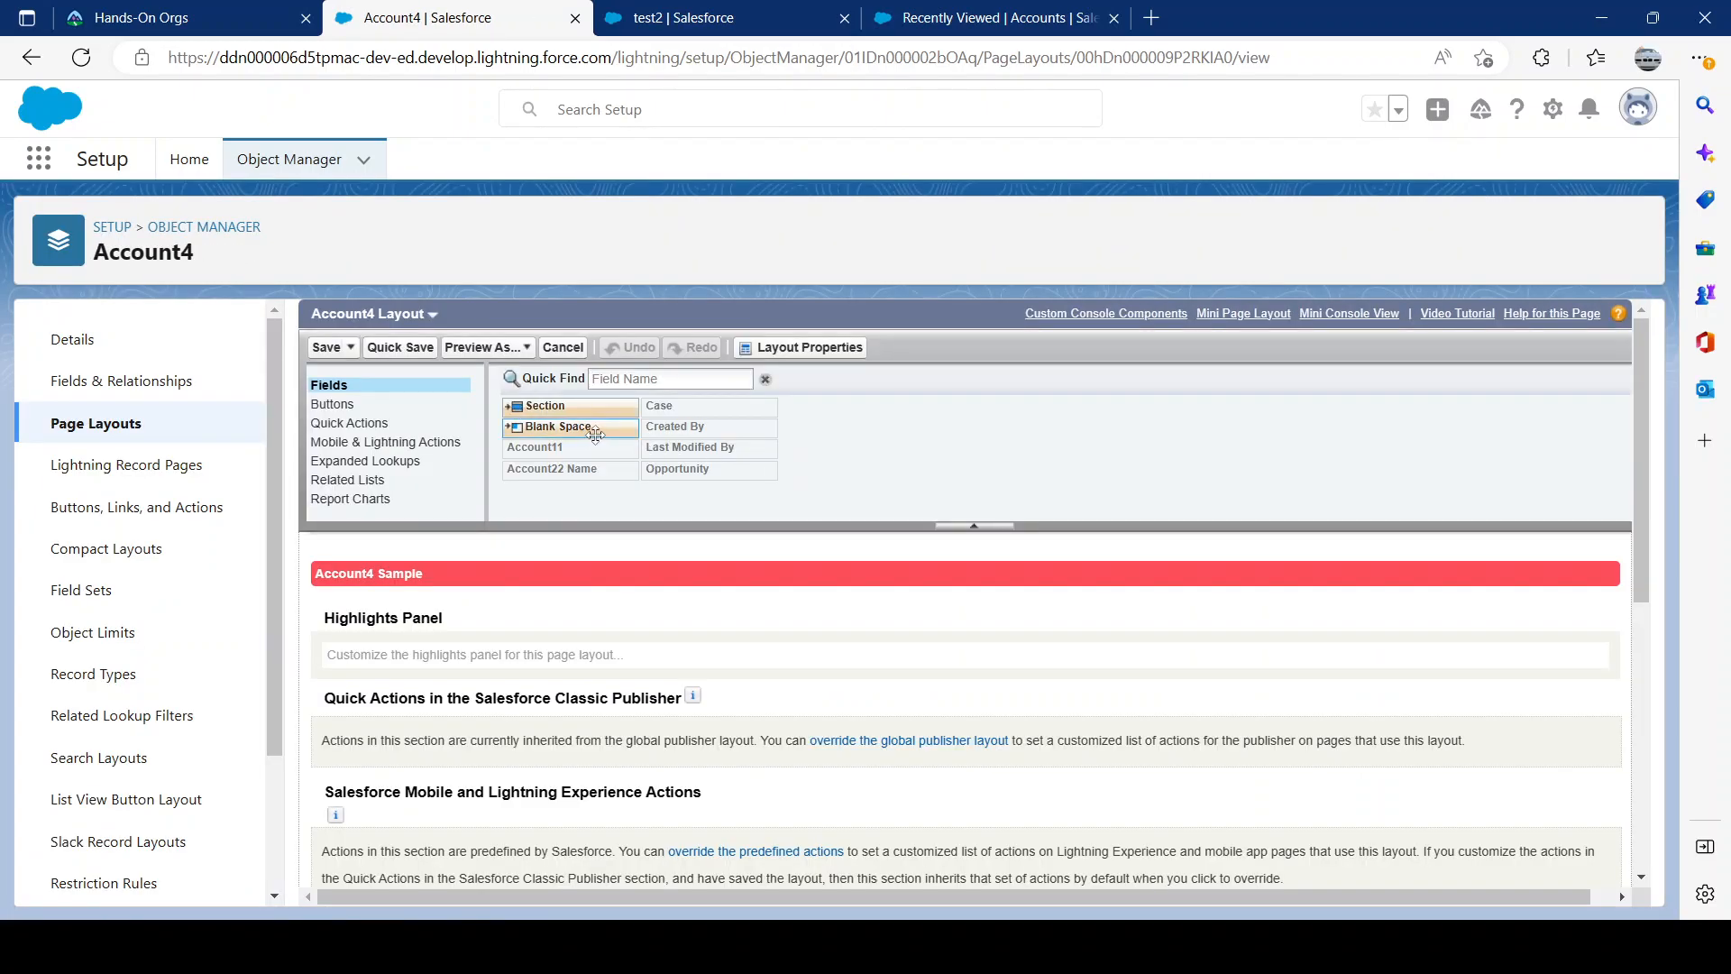
{"action": "scroll", "coordinate": [665, 425], "scroll_direction": "down", "scroll_amount": 5}
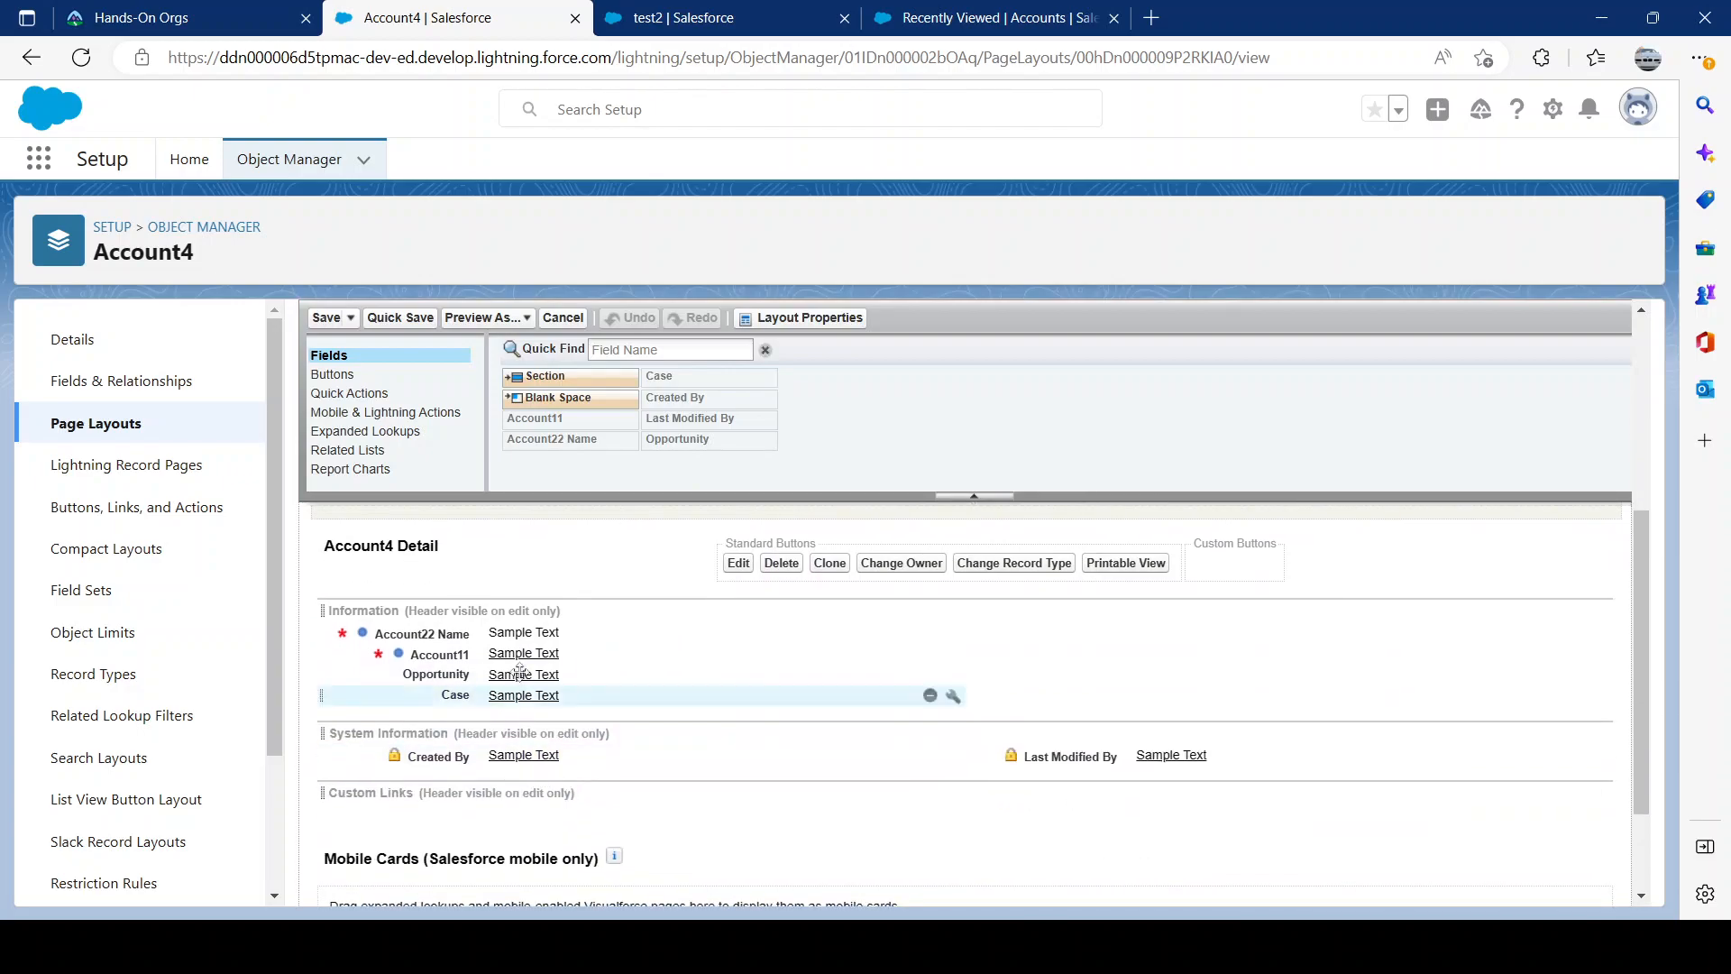
{"action": "left_click", "coordinate": [75, 433]}
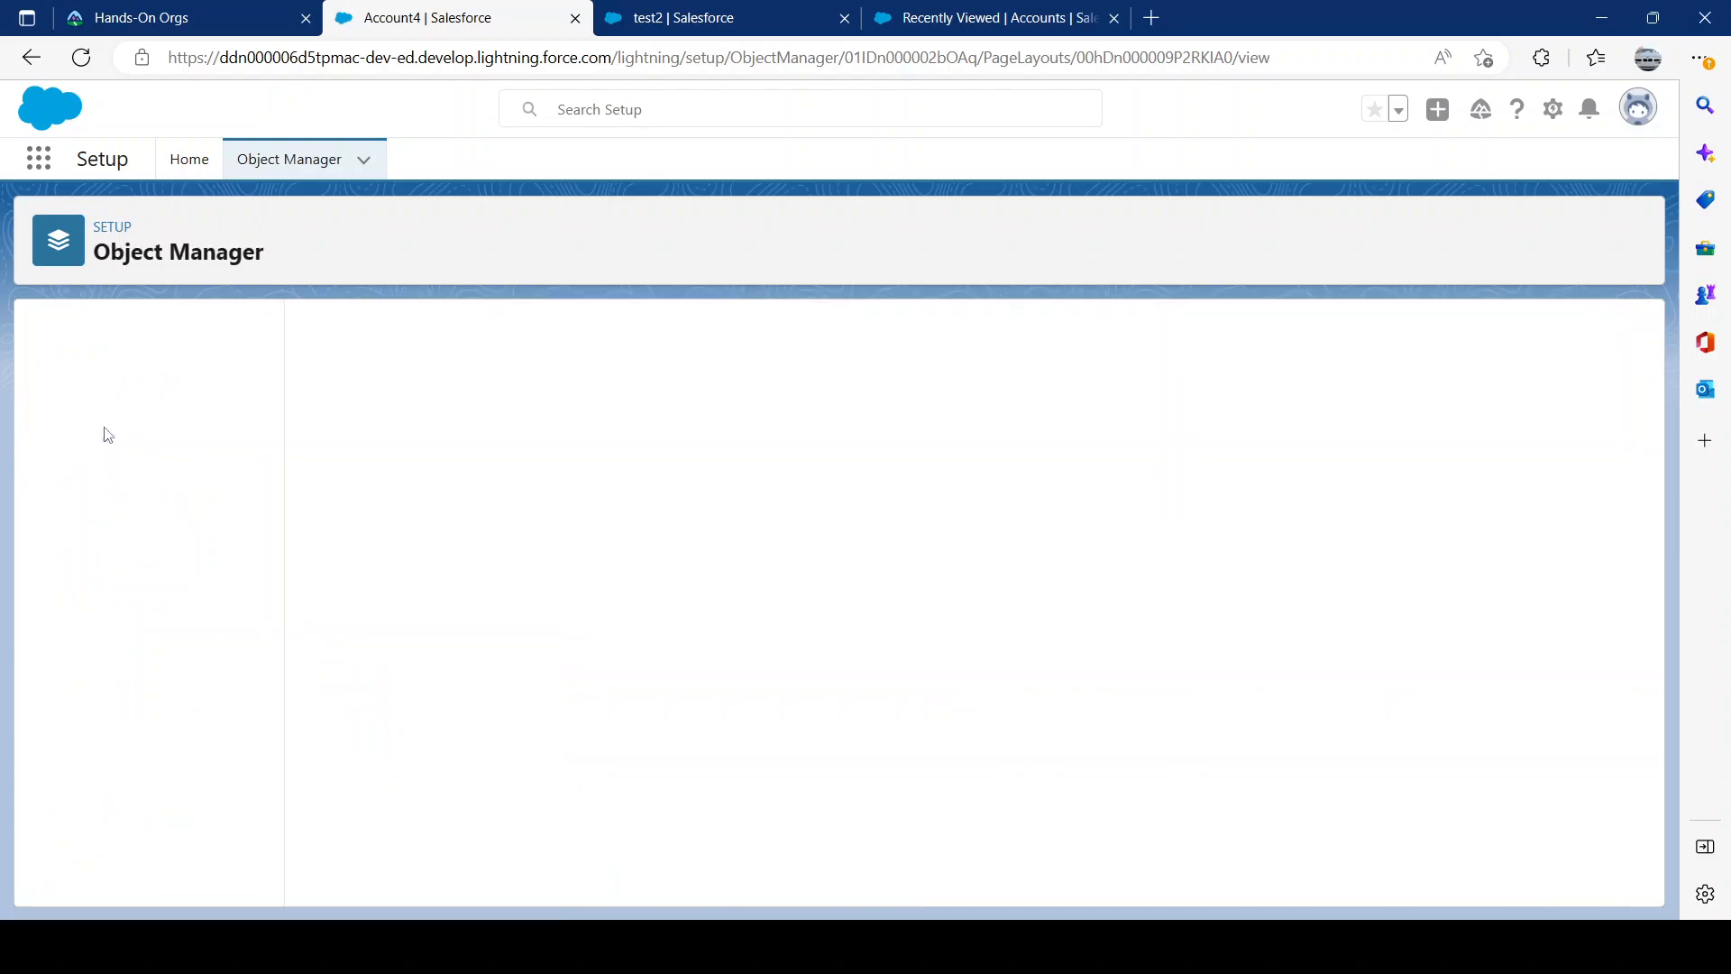
{"action": "left_click", "coordinate": [388, 434]}
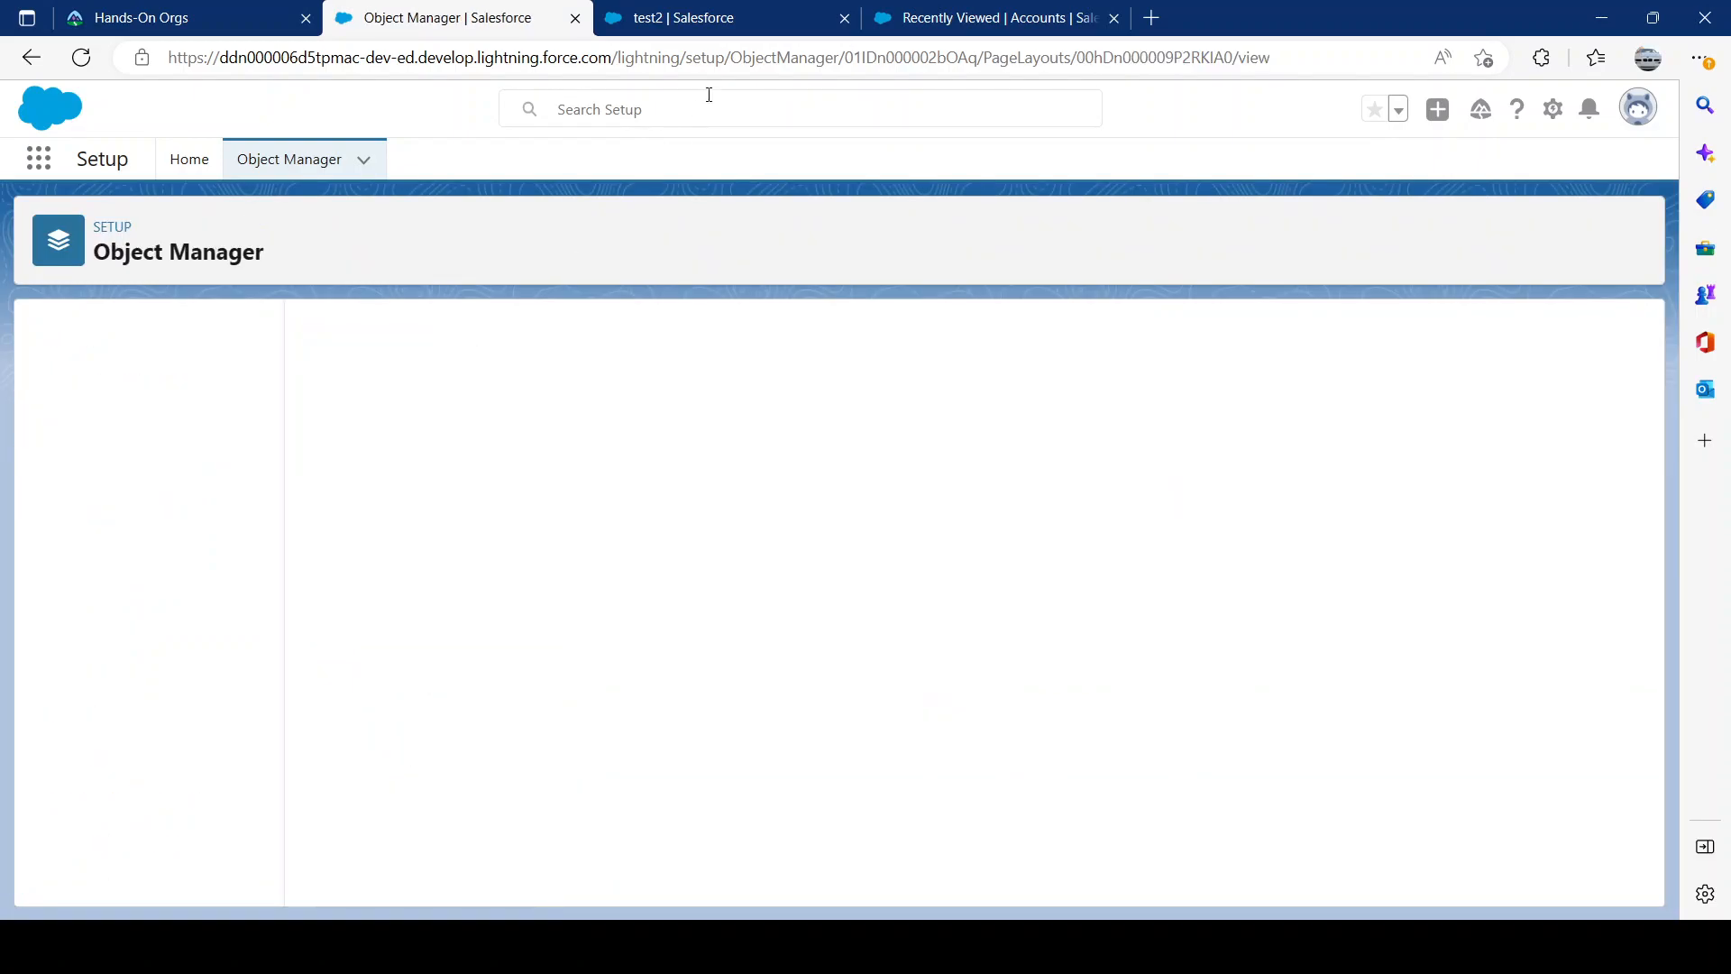
Step: Finish editing test2, return to the Account4 list, and delete the test2 record
{"action": "left_click", "coordinate": [715, 27]}
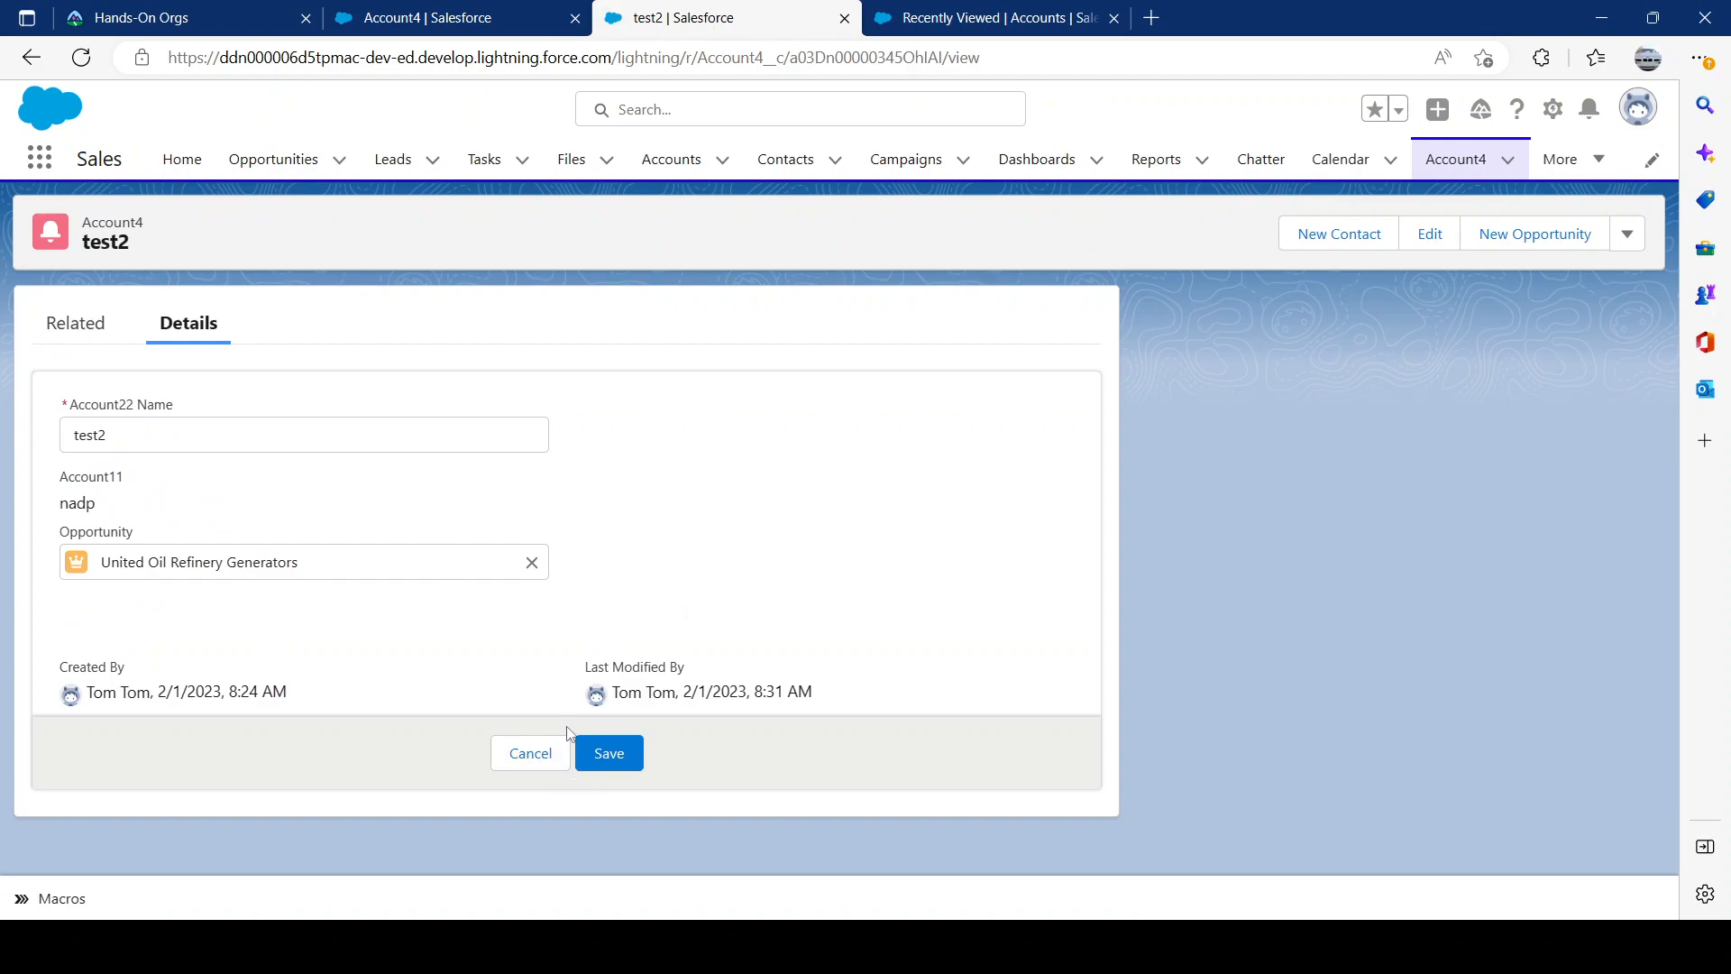
{"action": "left_click", "coordinate": [543, 568]}
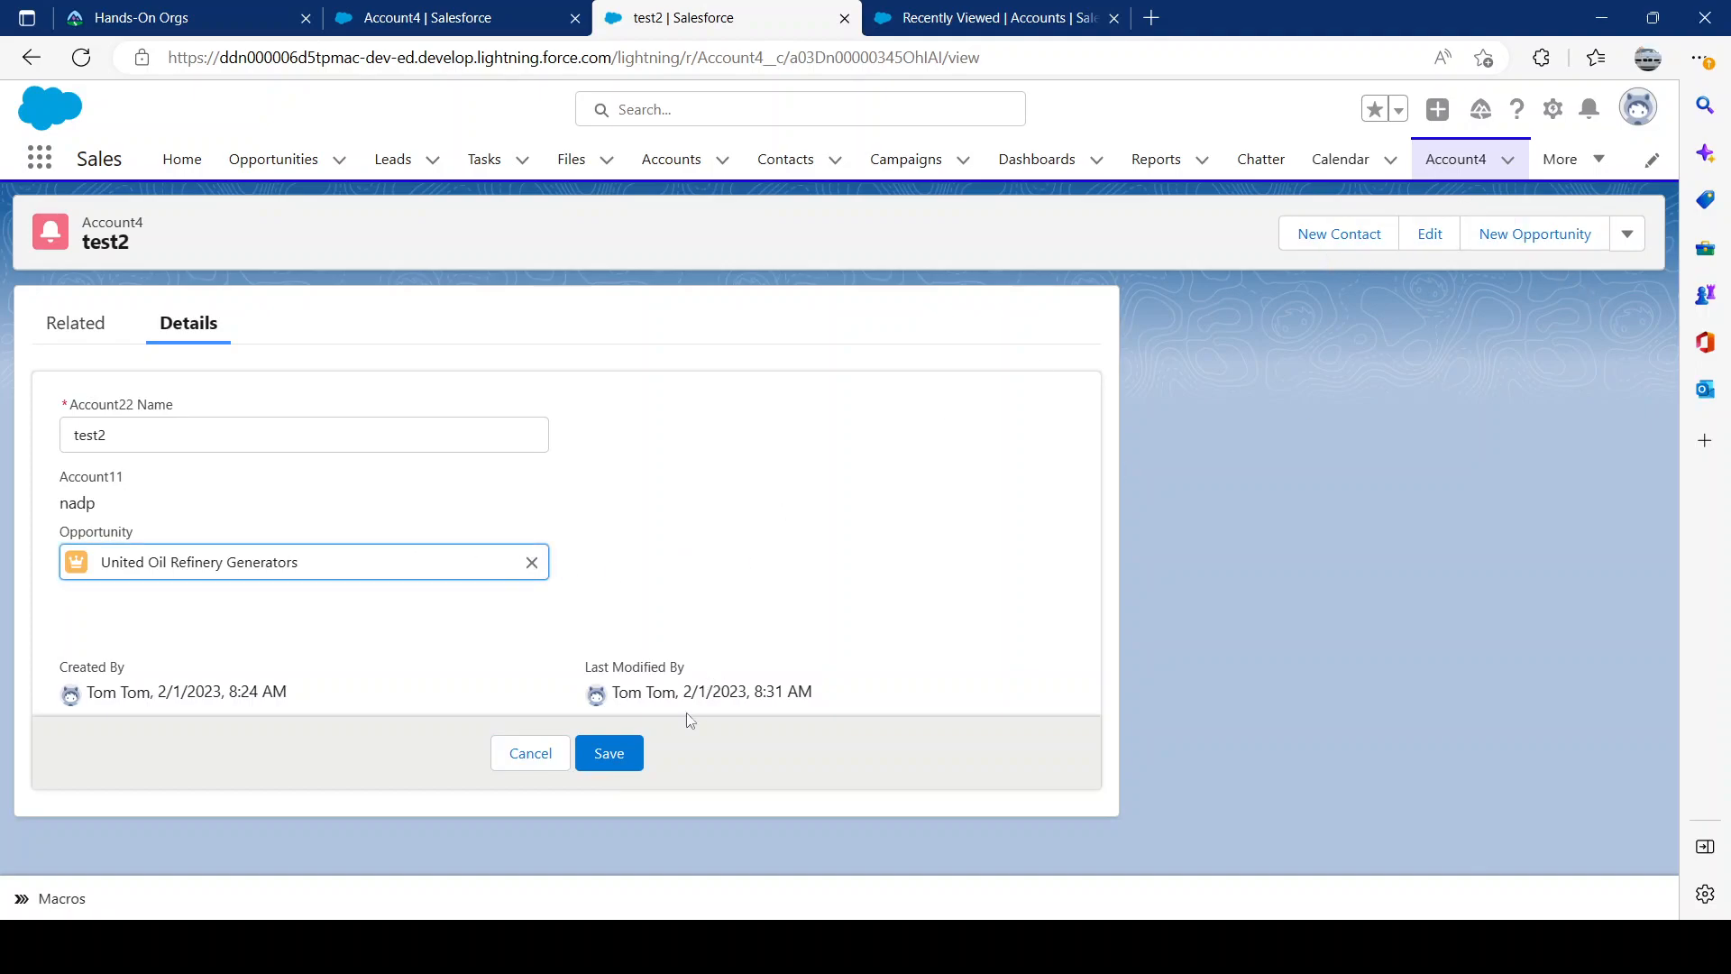
{"action": "left_click", "coordinate": [600, 753]}
{"action": "key", "text": "alt+Left"}
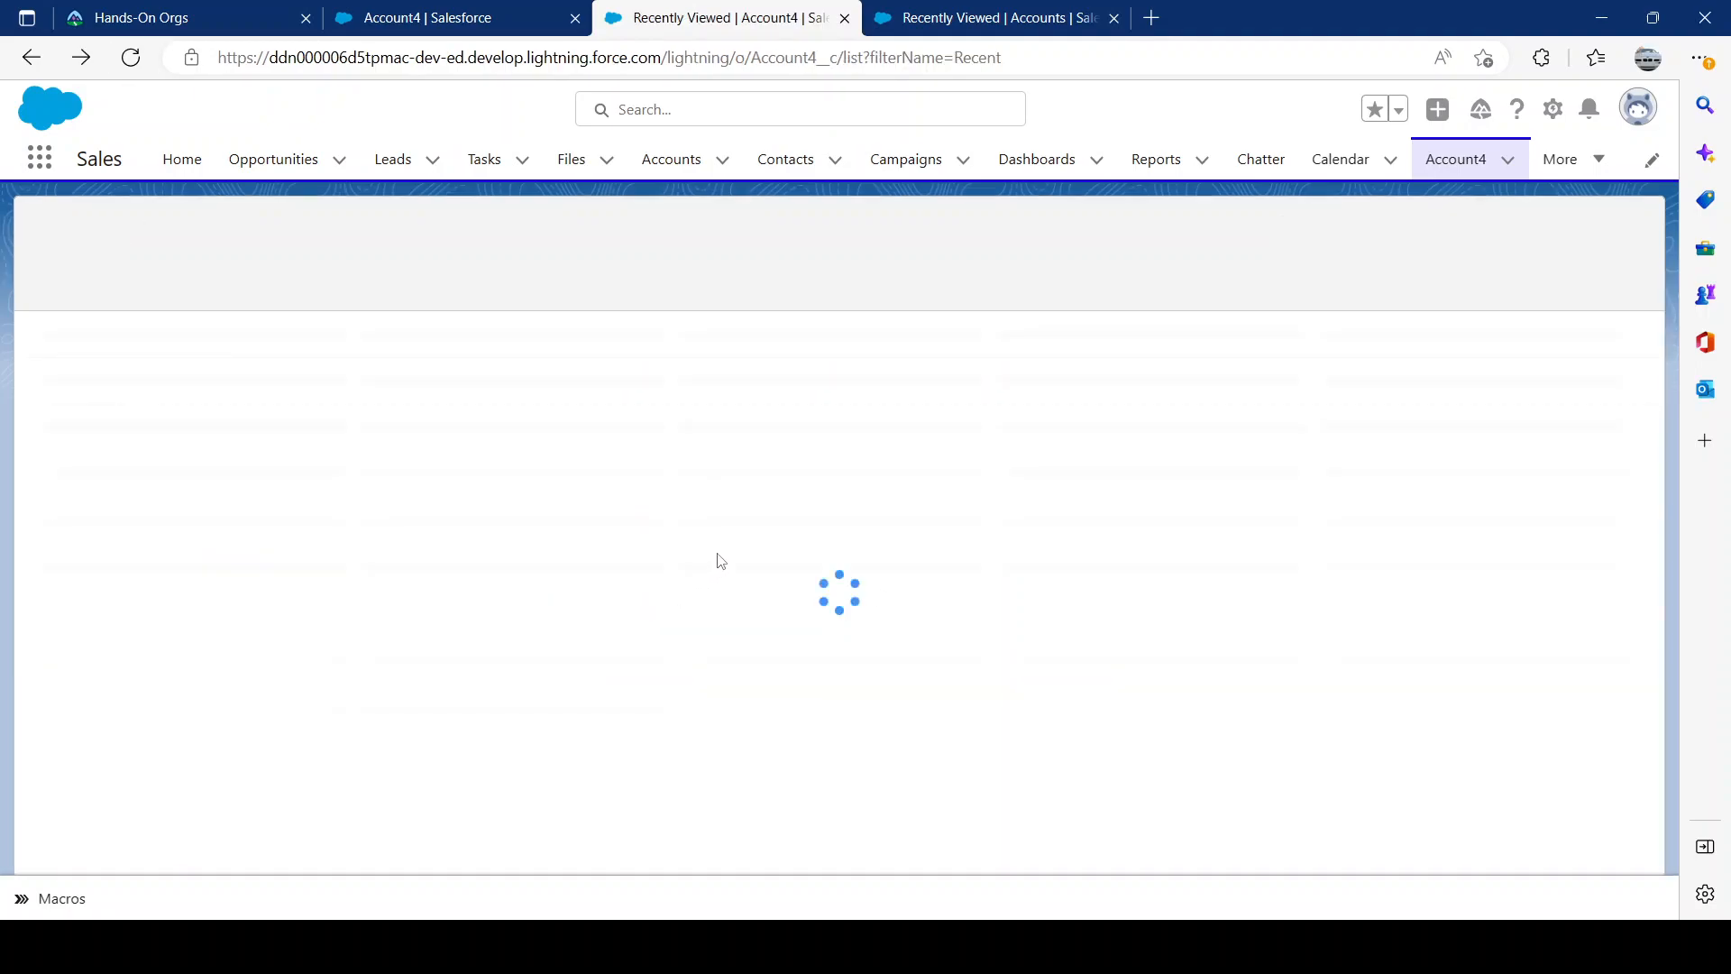
{"action": "left_click", "coordinate": [1626, 364]}
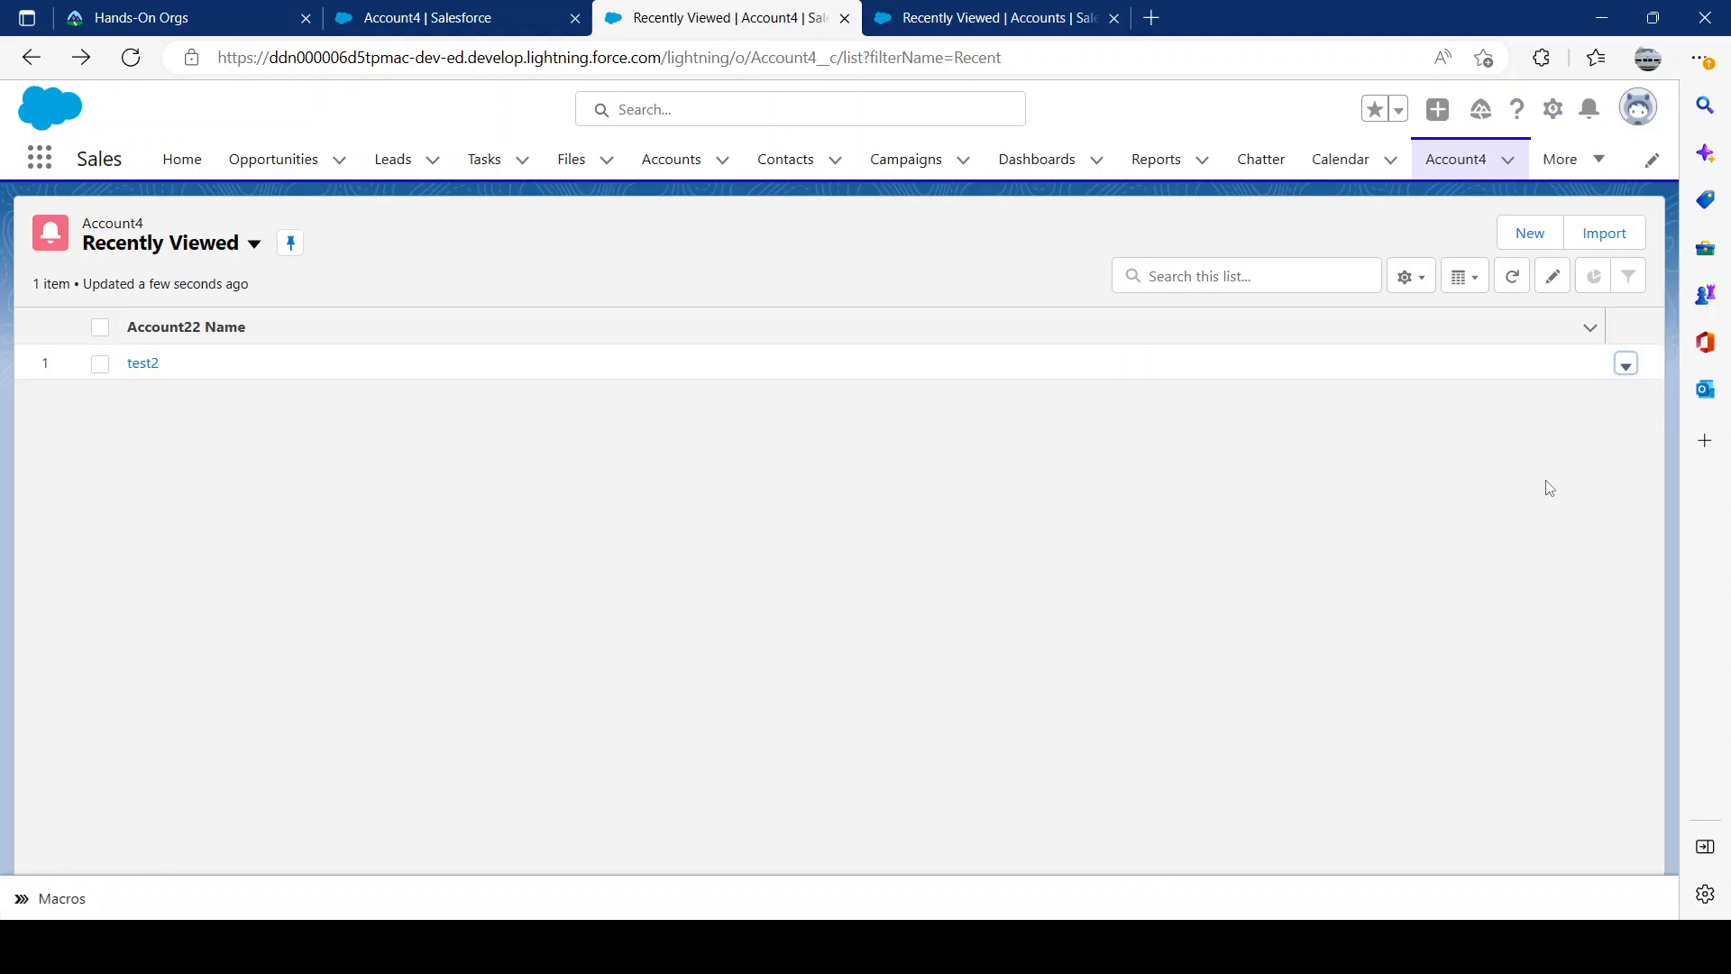
{"action": "left_click", "coordinate": [1572, 439]}
{"action": "left_click", "coordinate": [1130, 547]}
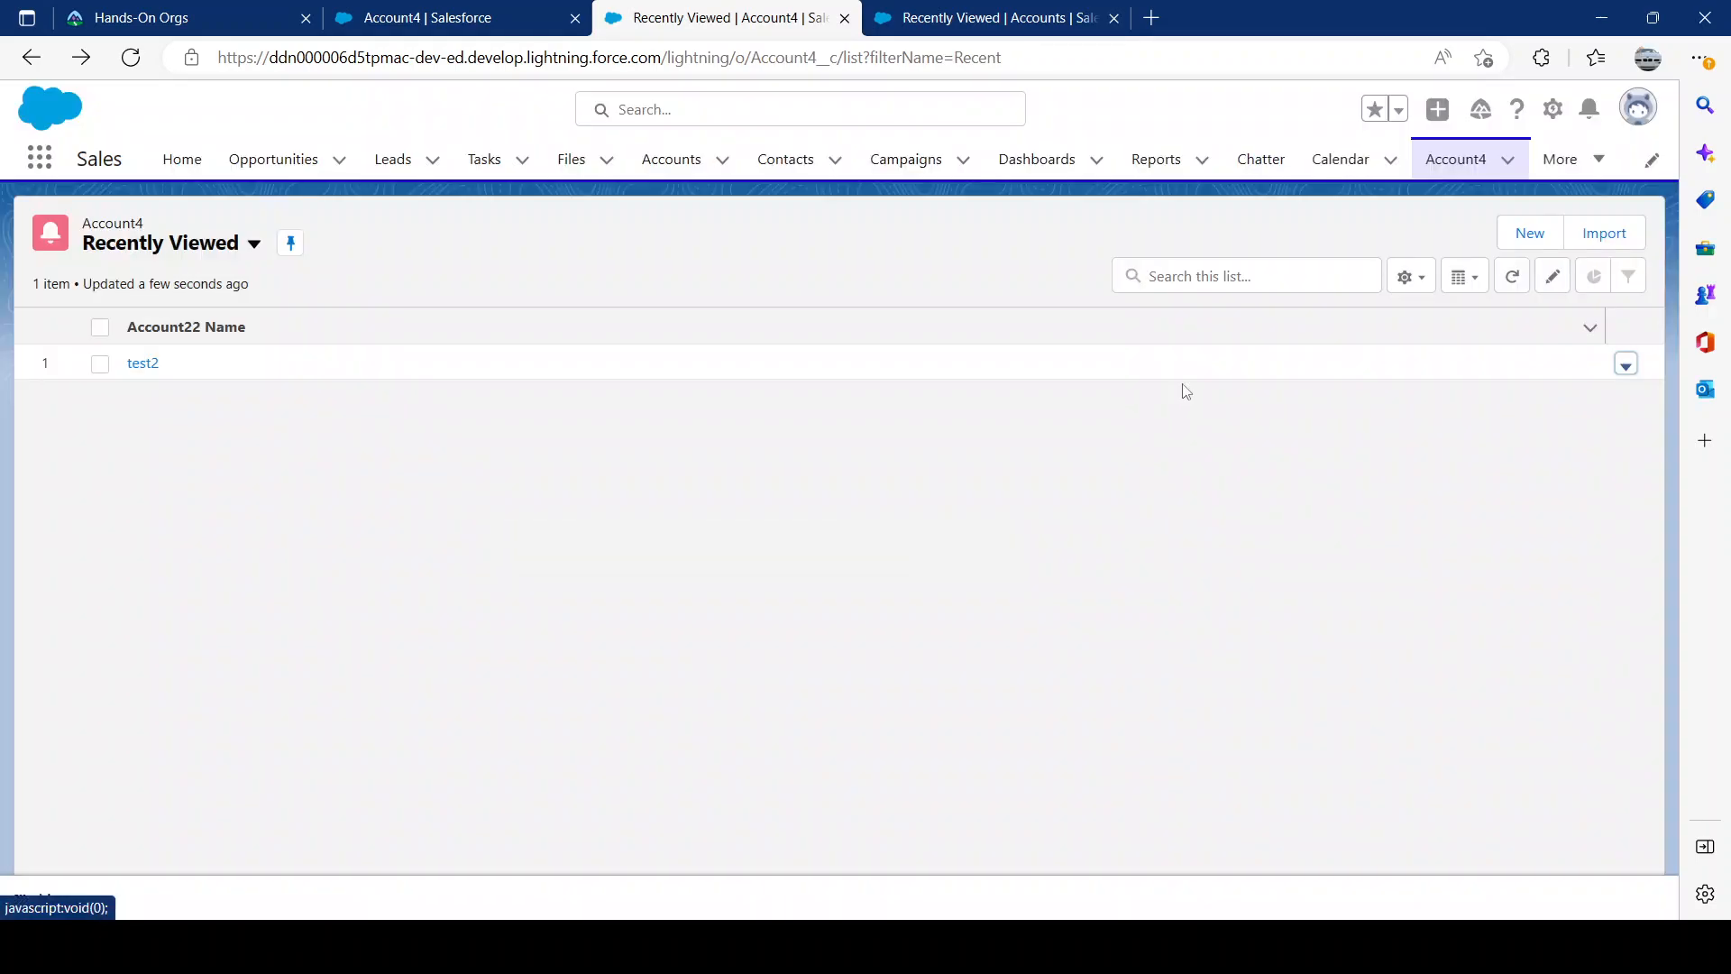
Step: Start a new Account4 record named chal 1 and set its Account11 to United Oil & Gas Corp
{"action": "left_click", "coordinate": [1524, 238]}
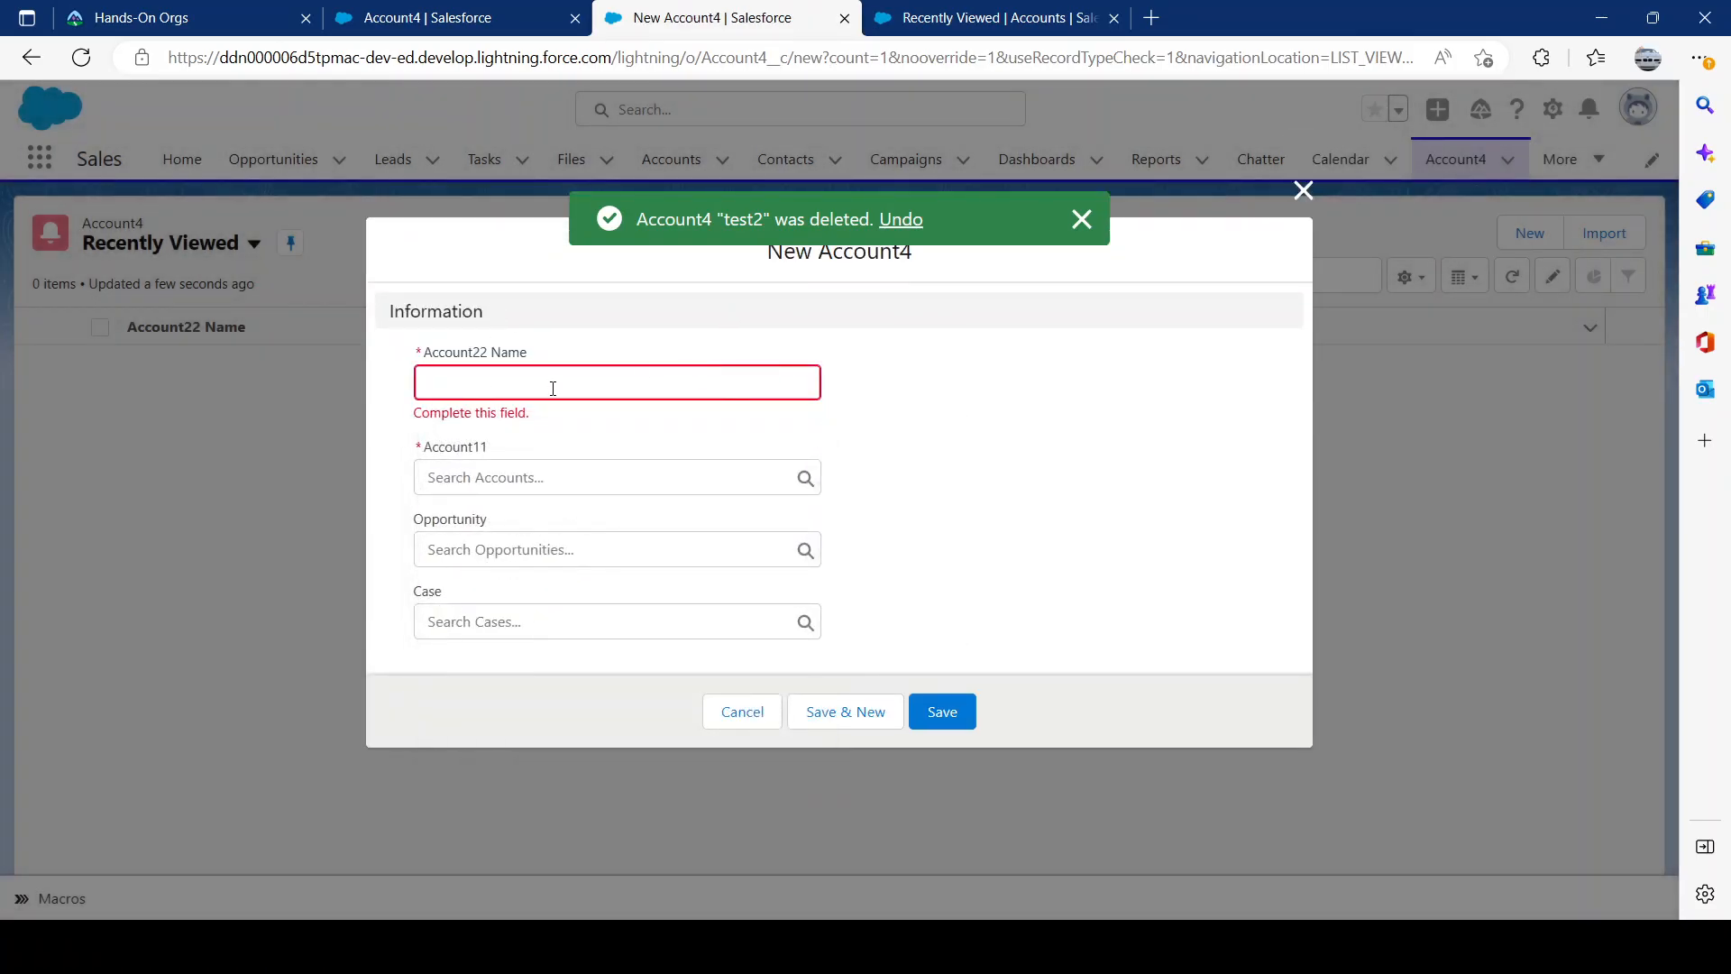
{"action": "left_click", "coordinate": [553, 390]}
{"action": "left_click", "coordinate": [558, 456]}
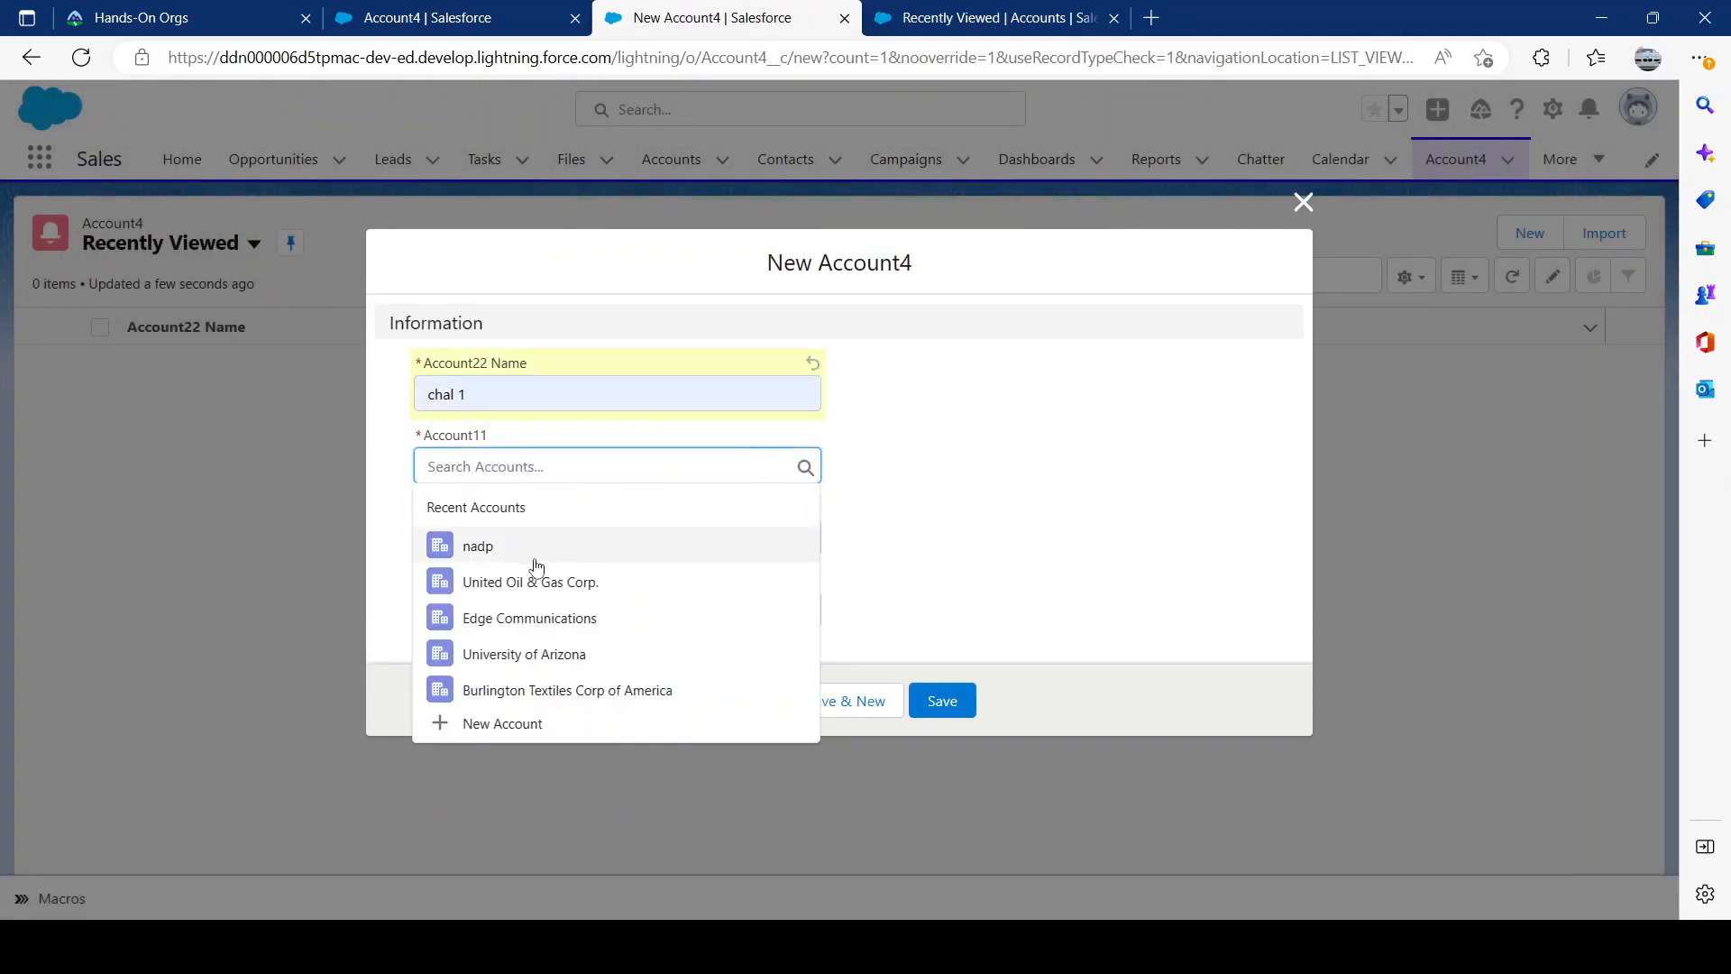
{"action": "left_click", "coordinate": [539, 582]}
Step: Set the new record's Case to 00001024, leave Opportunity empty, and save the record
{"action": "left_click", "coordinate": [568, 539]}
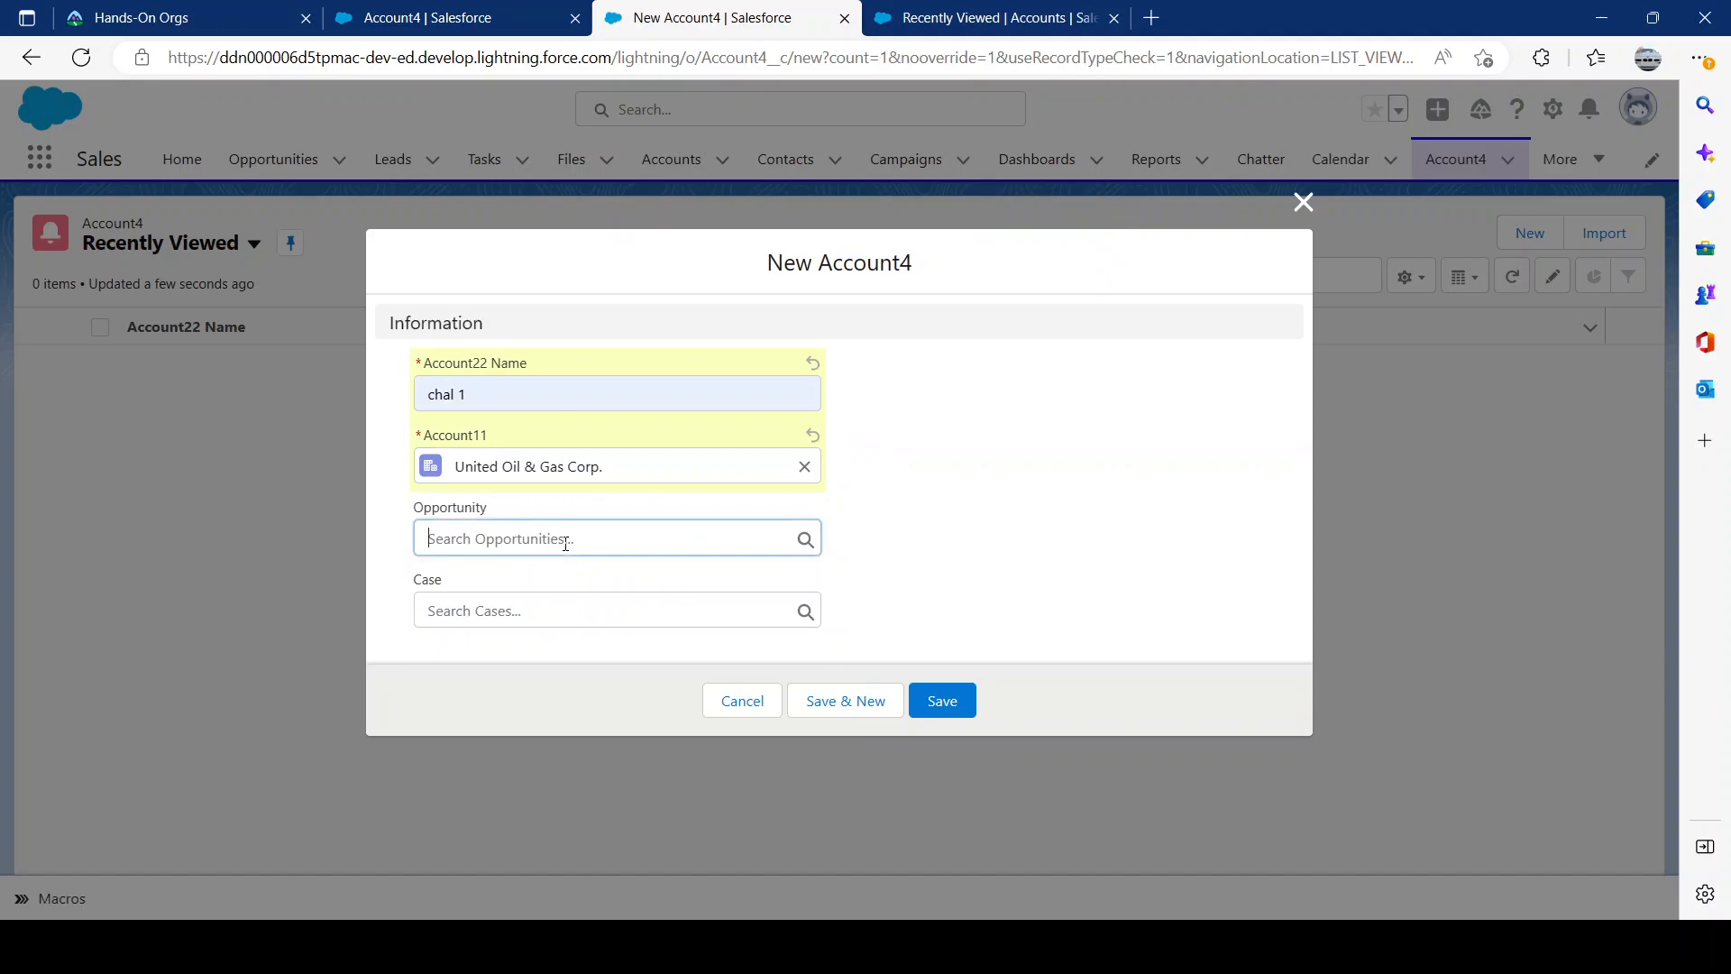
{"action": "left_click", "coordinate": [712, 602]}
{"action": "left_click", "coordinate": [980, 554]}
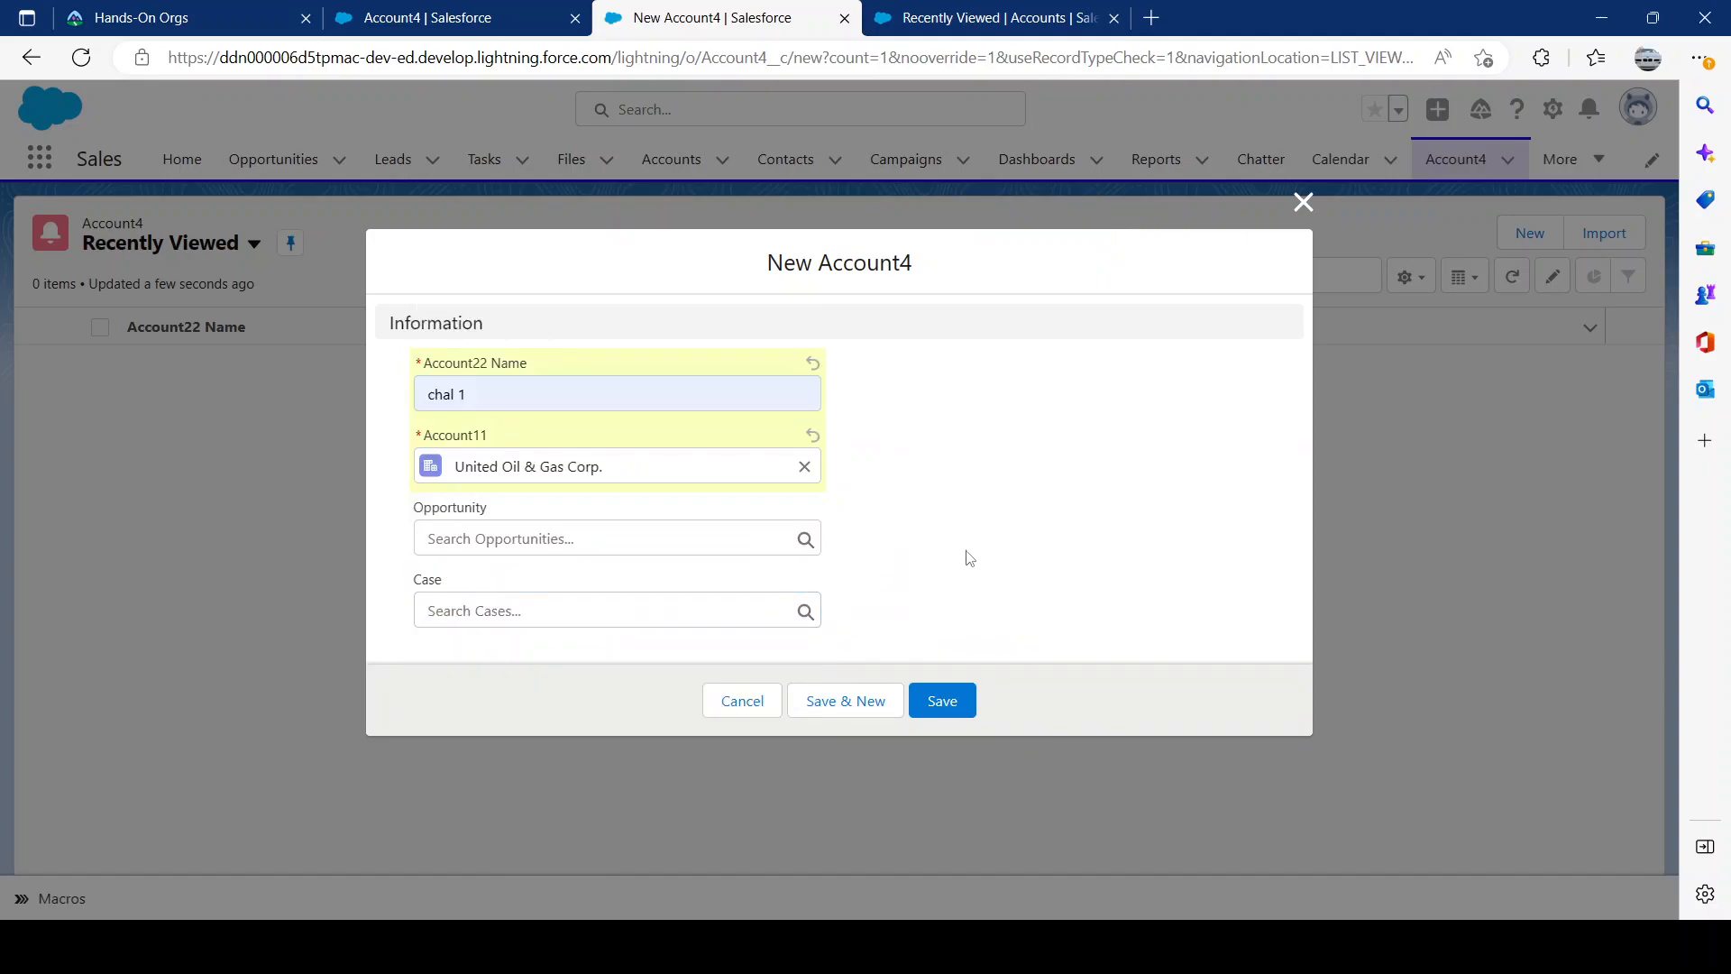
{"action": "left_click", "coordinate": [441, 599]}
{"action": "left_click", "coordinate": [505, 559]}
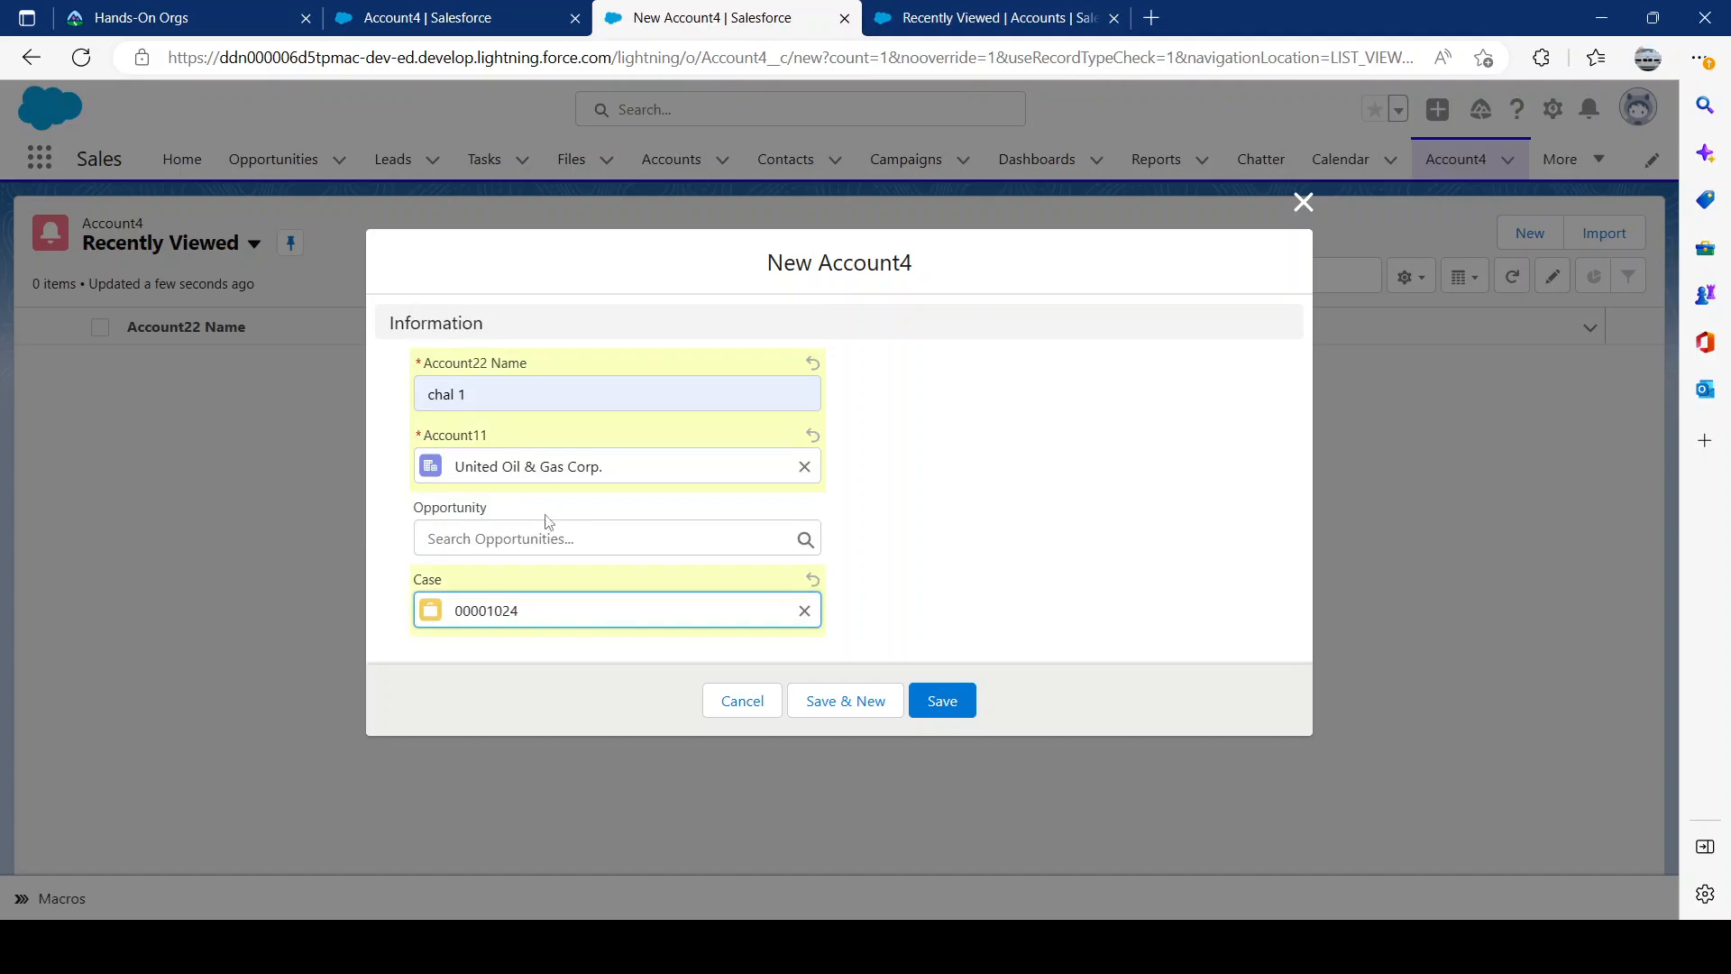
{"action": "left_click", "coordinate": [943, 703]}
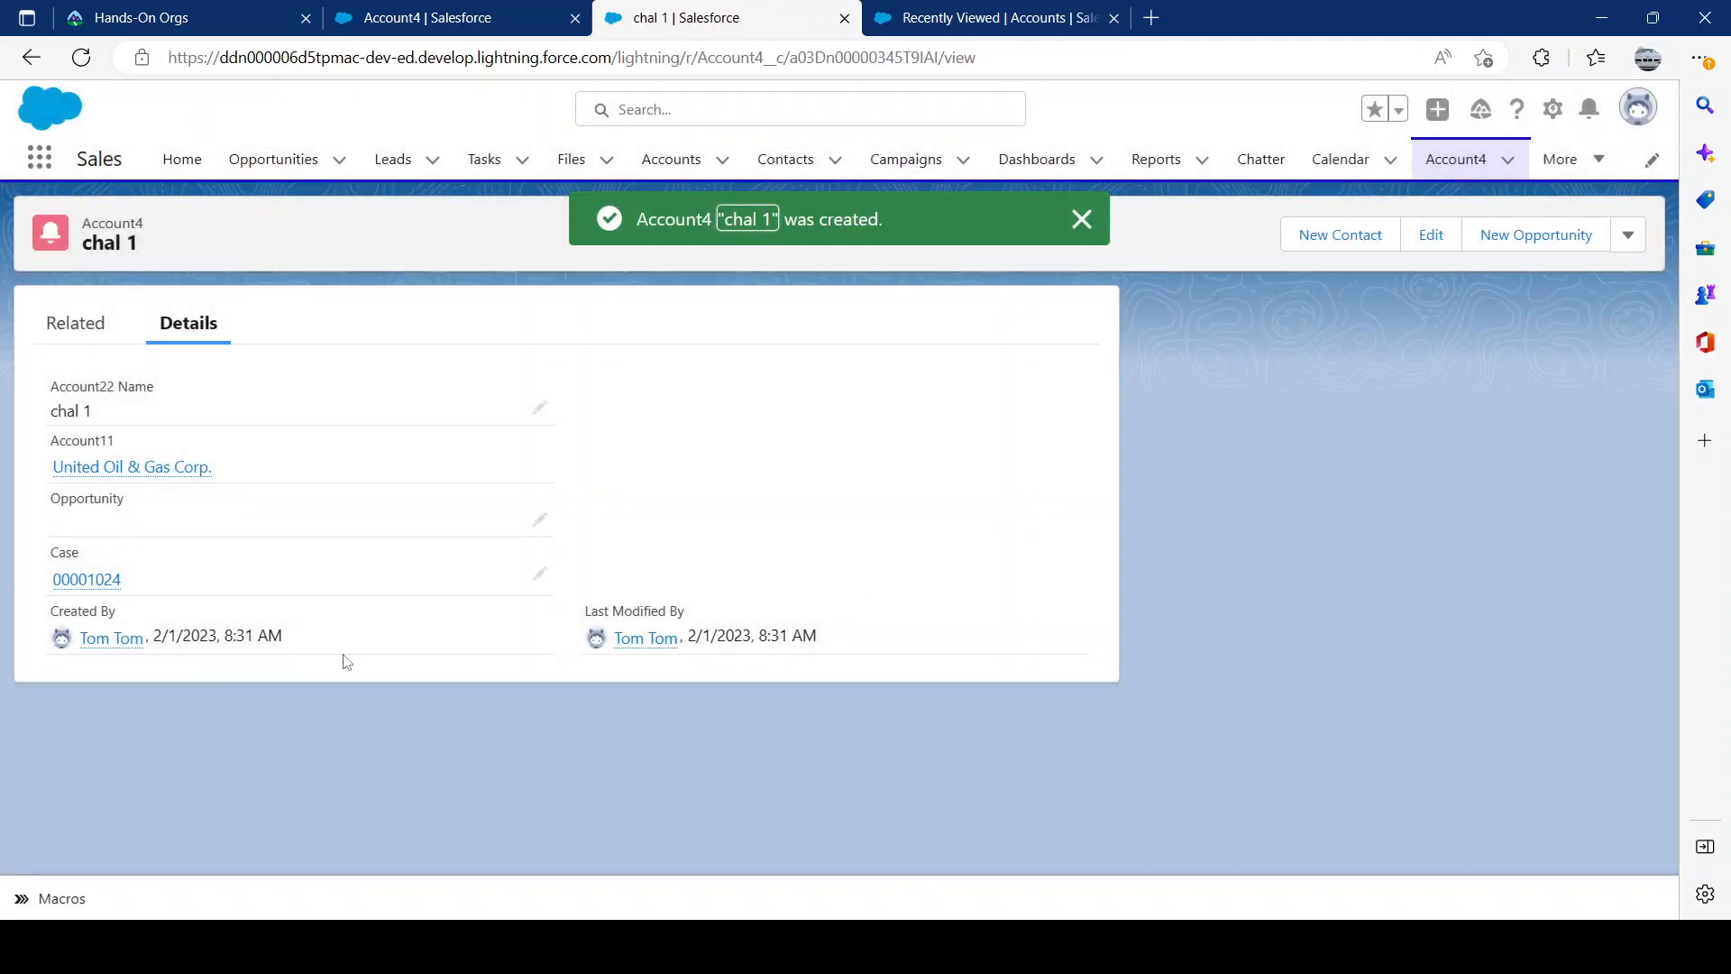
Step: Open the Case field from Account4's Fields & Relationships in Object Manager for editing
{"action": "left_click", "coordinate": [475, 19]}
{"action": "left_click", "coordinate": [117, 381]}
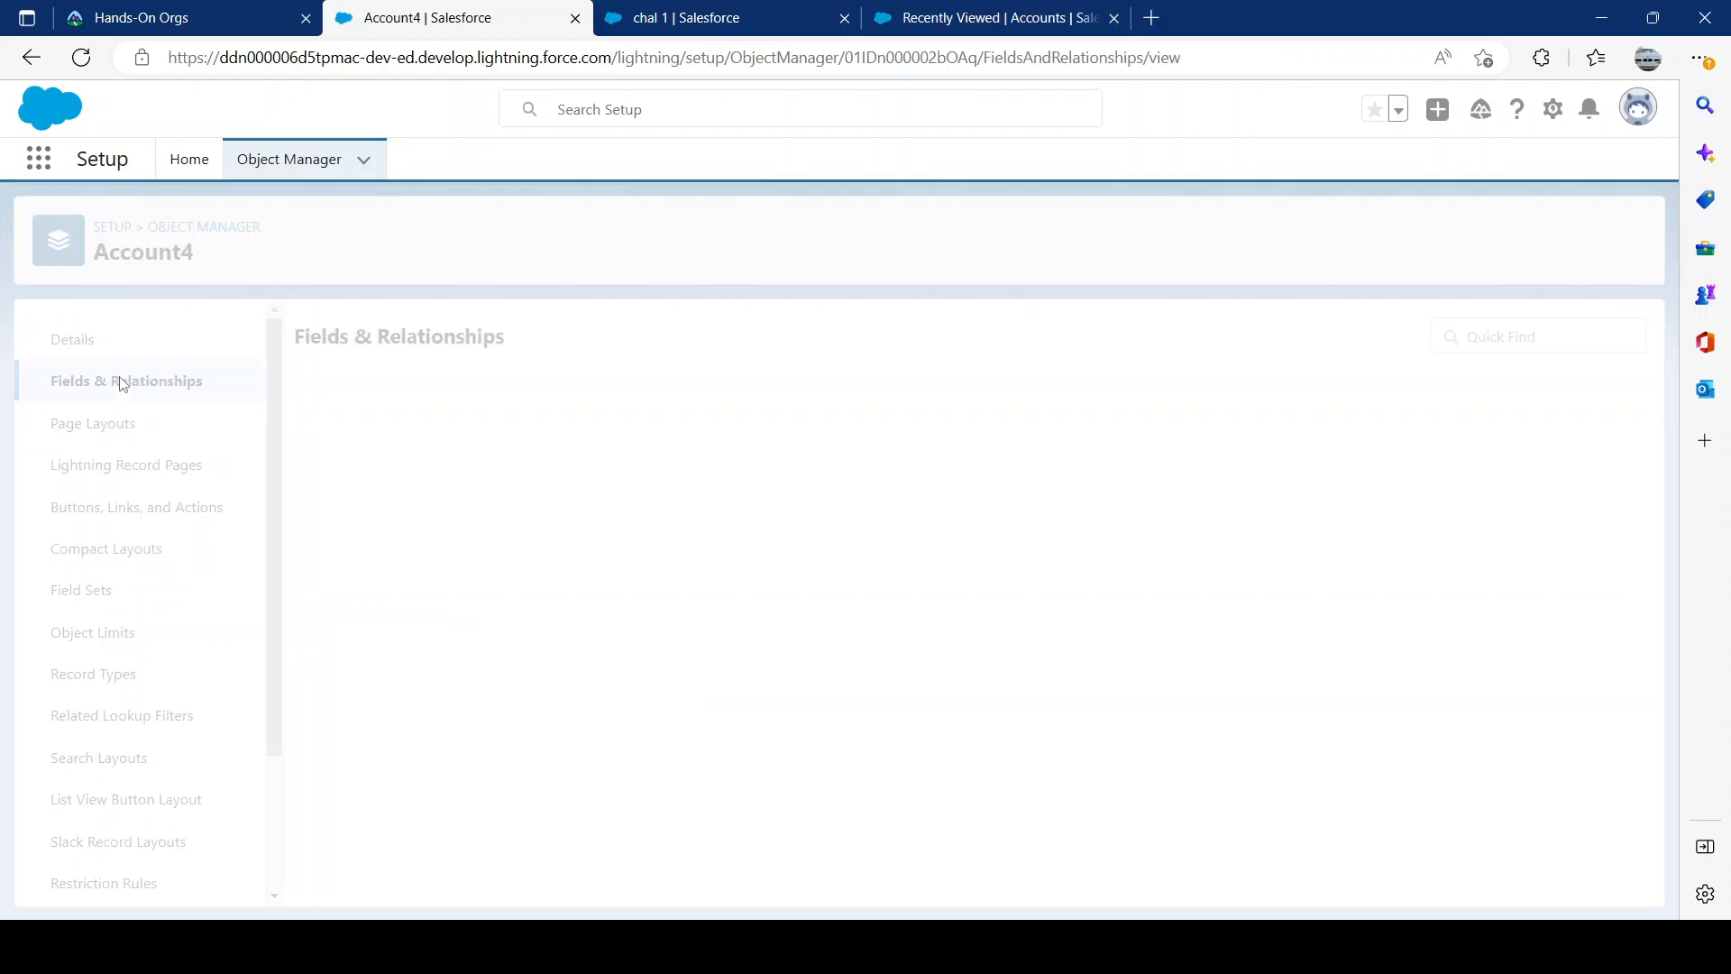
{"action": "left_click", "coordinate": [311, 547]}
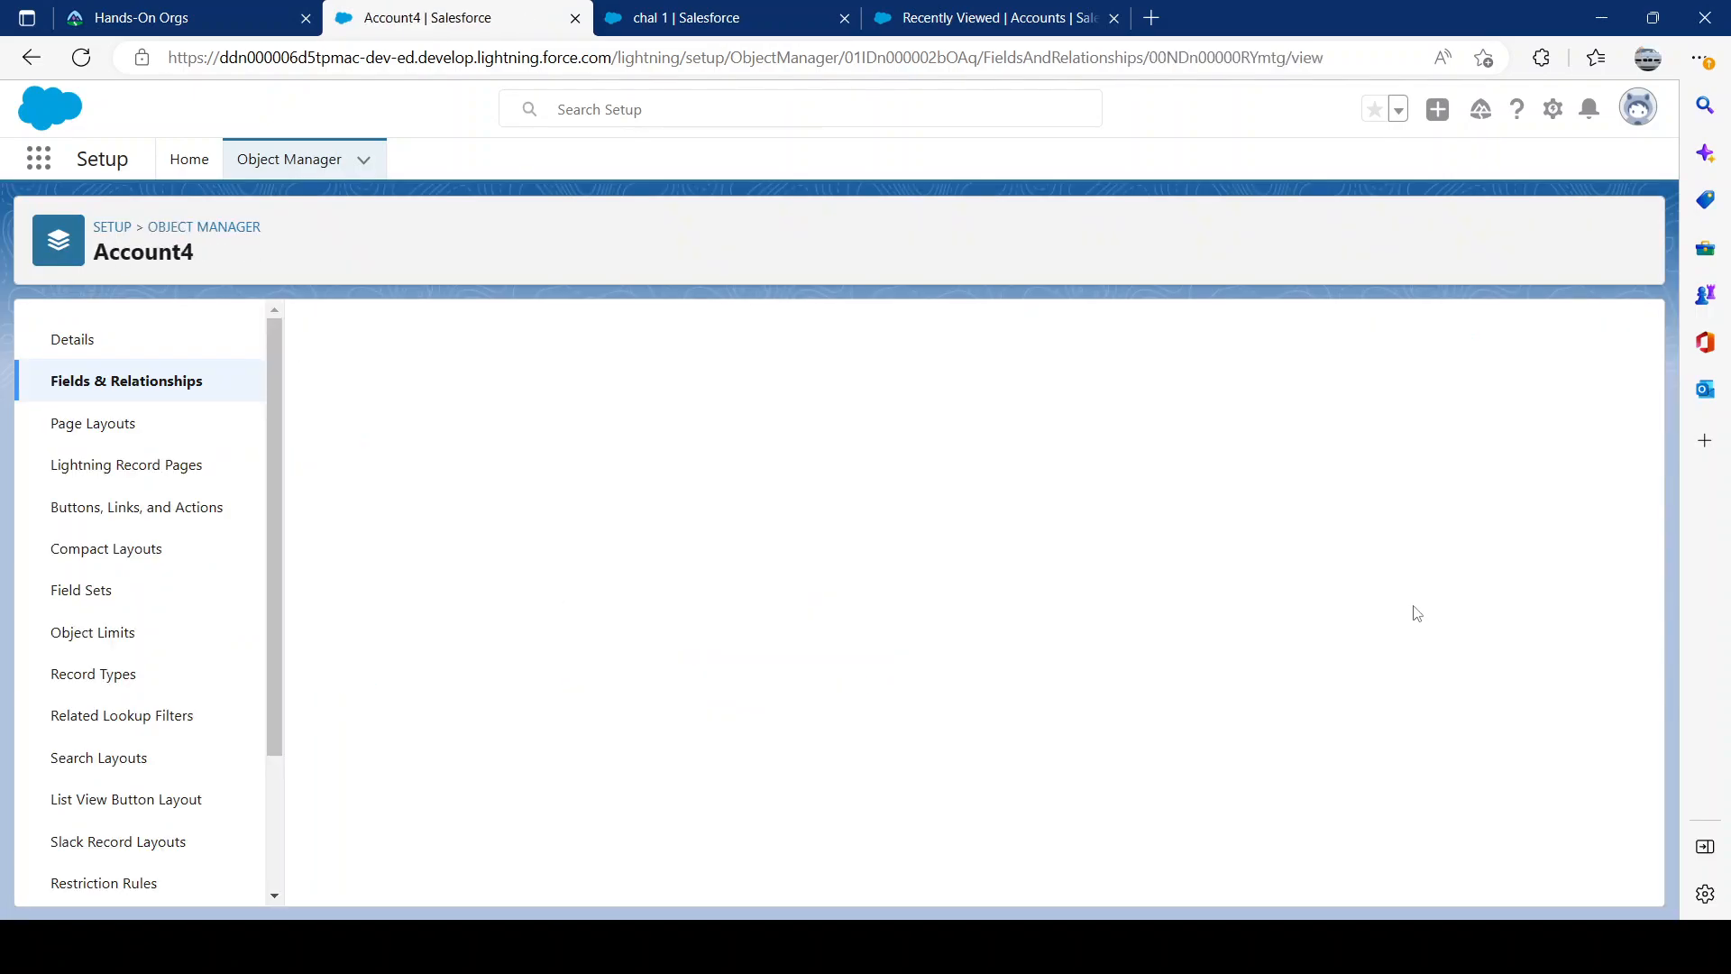
{"action": "key", "text": "alt+Left"}
{"action": "left_click", "coordinate": [1635, 559]}
{"action": "left_click", "coordinate": [1574, 588]}
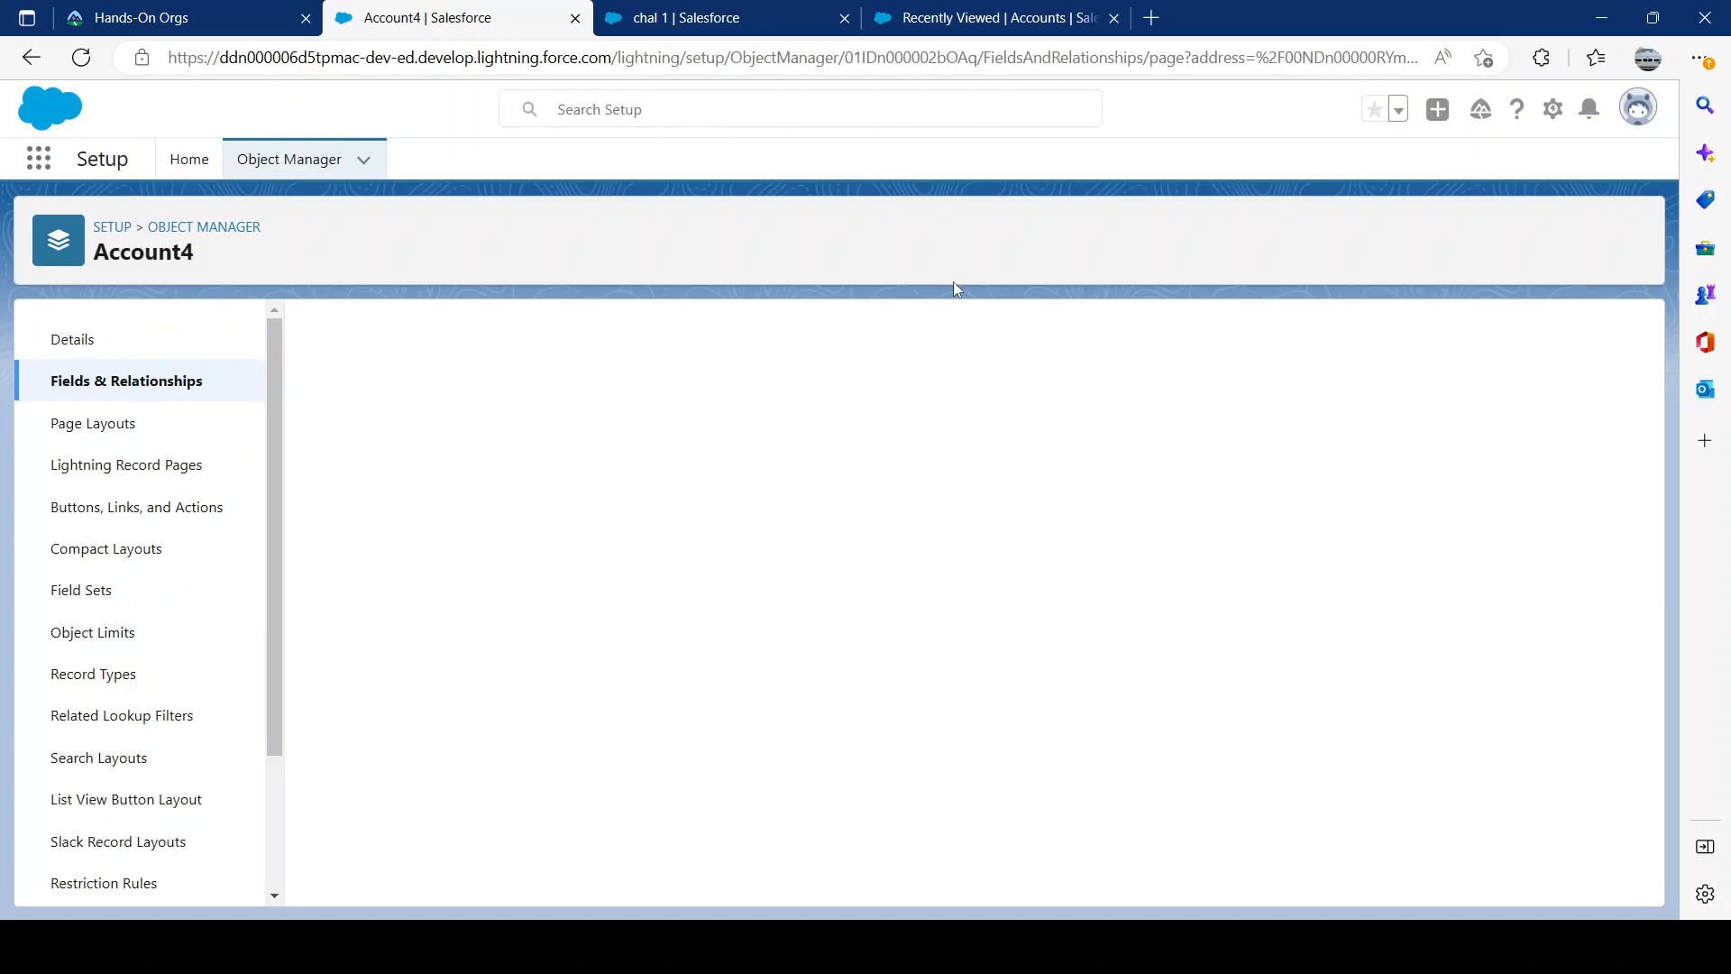
{"action": "left_click", "coordinate": [714, 27]}
{"action": "left_click", "coordinate": [495, 25]}
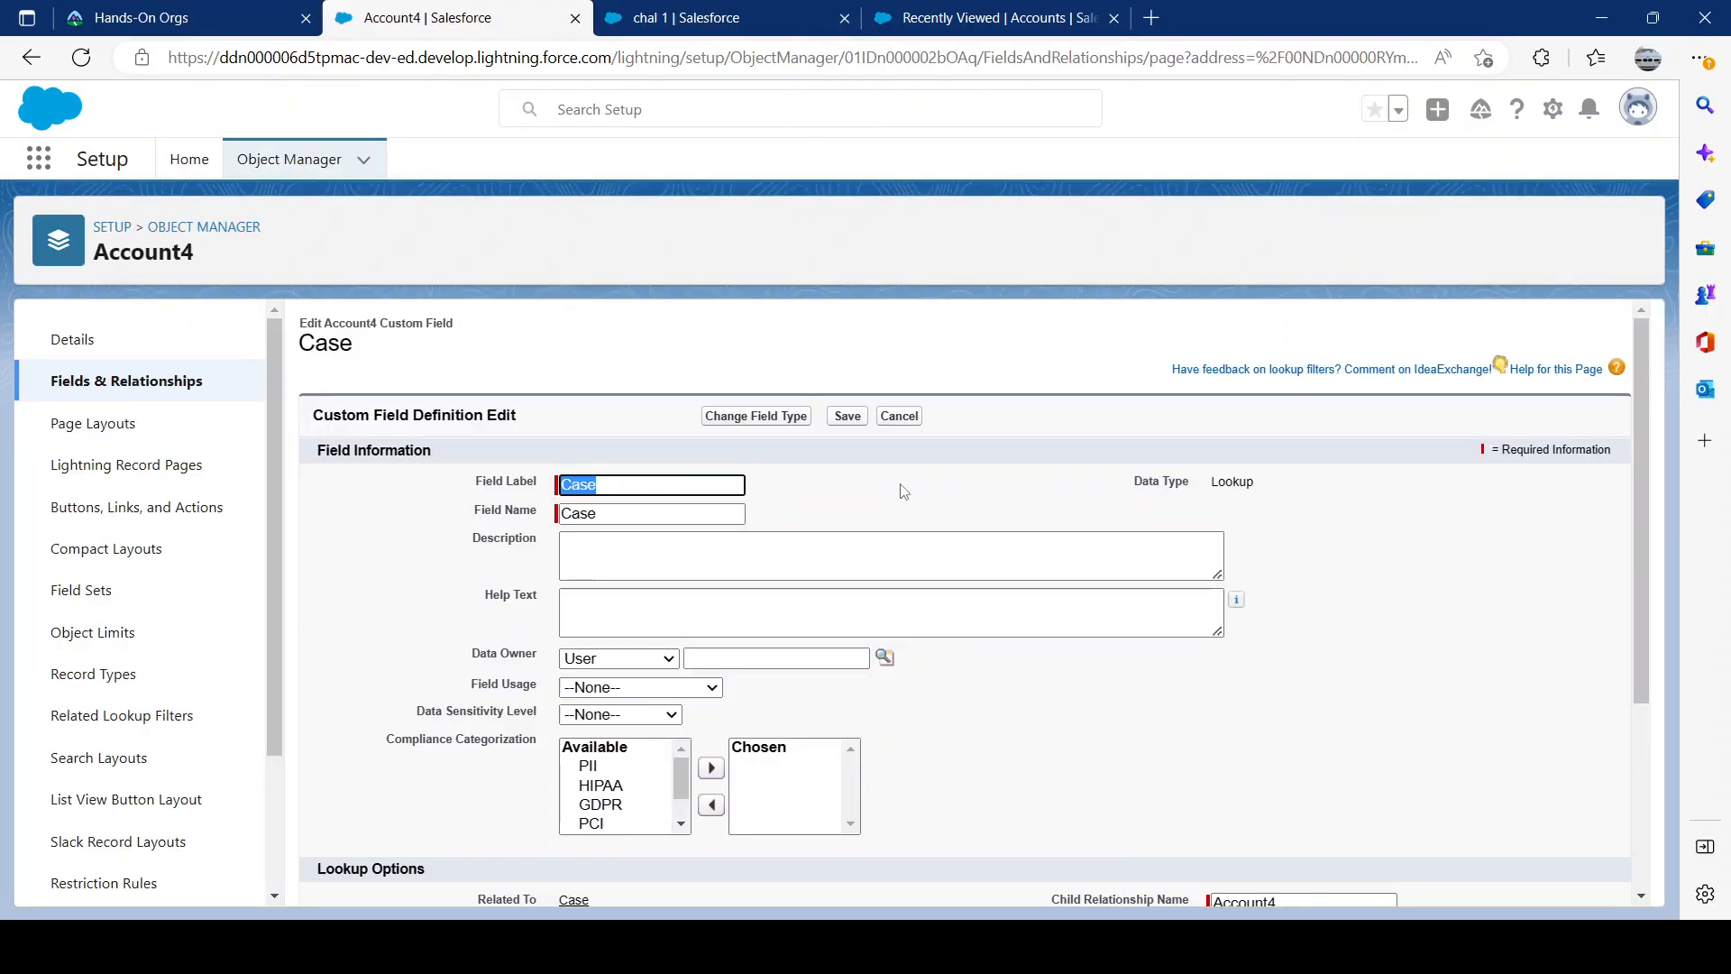
Step: Change the Case field's data type to Master-Detail Relationship and save the change
{"action": "left_click", "coordinate": [755, 418]}
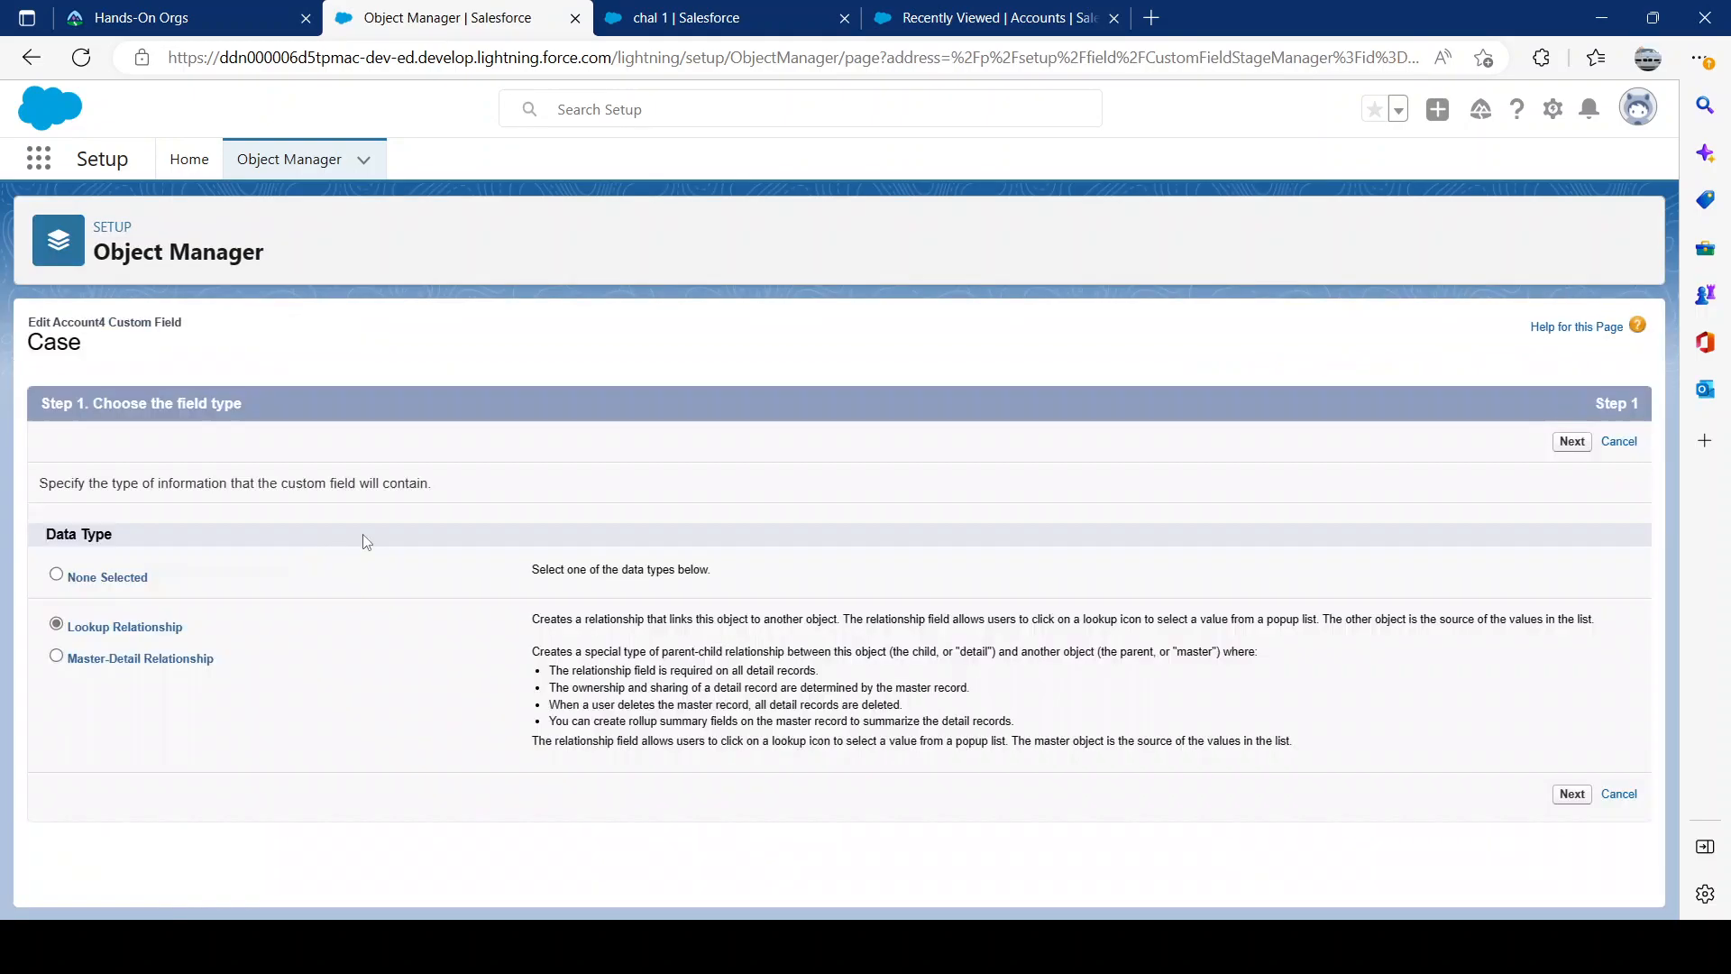
{"action": "left_click", "coordinate": [104, 660]}
{"action": "left_click", "coordinate": [1570, 797]}
{"action": "left_click", "coordinate": [1506, 441]}
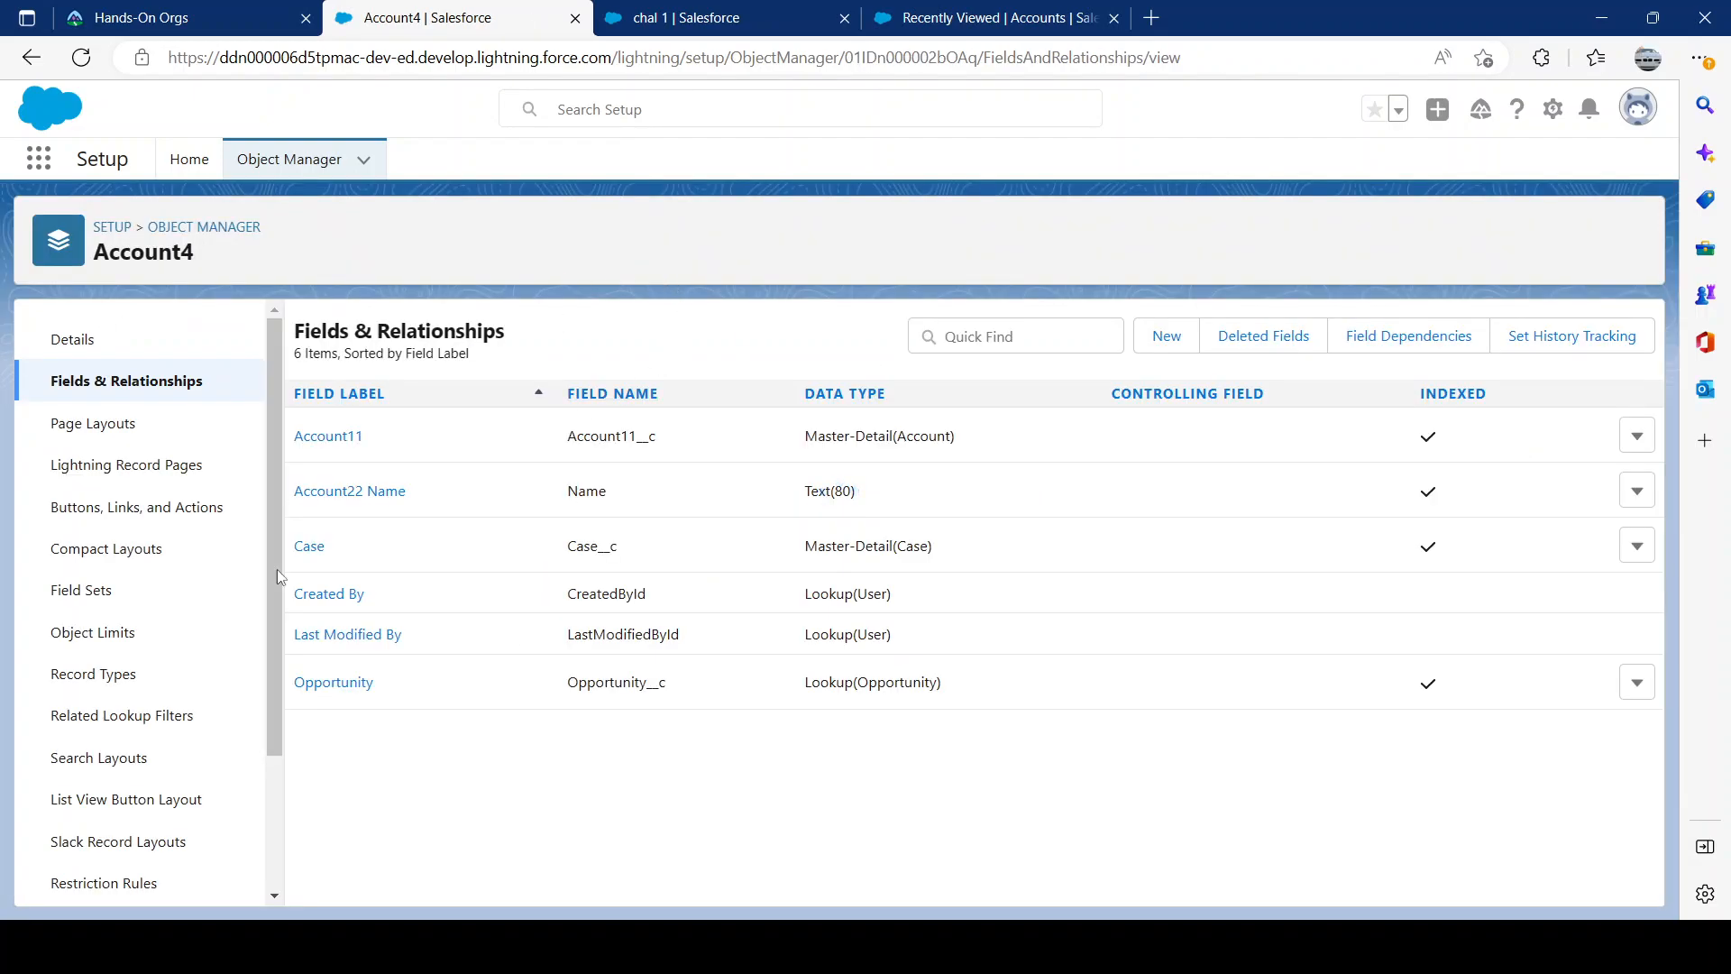
Step: Reopen the chal 1 record from the Account4 list, check whether its Case value is editable, and return to Account4's field list
{"action": "left_click", "coordinate": [685, 18]}
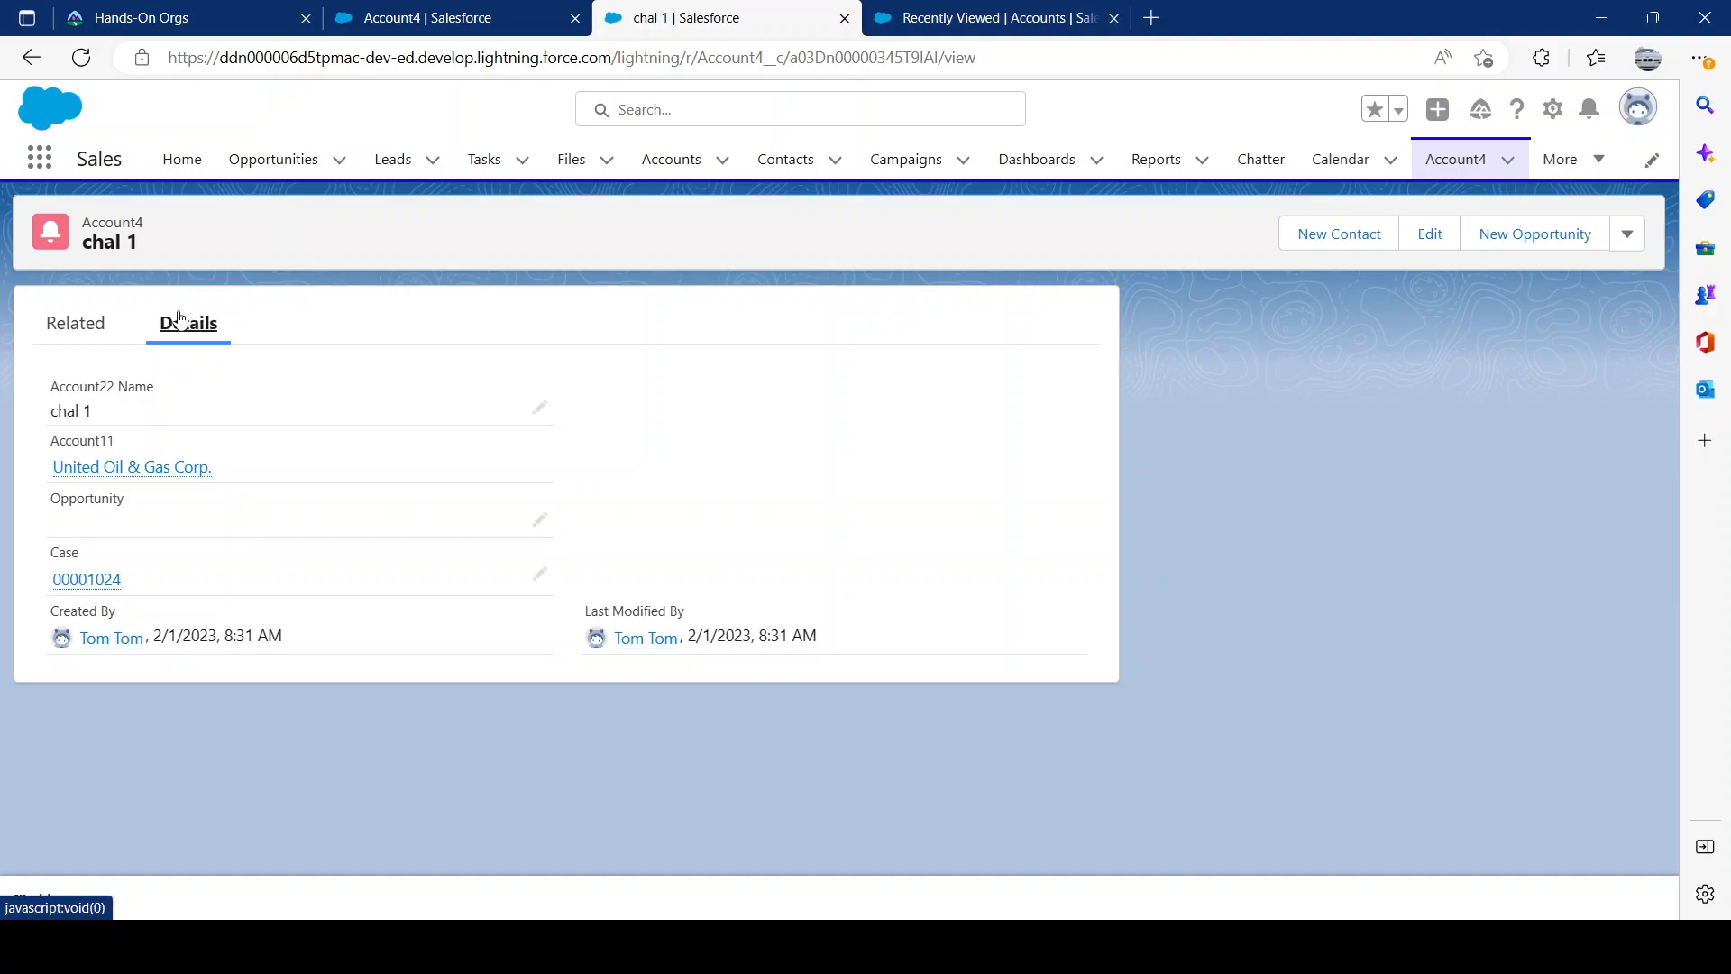
{"action": "left_click", "coordinate": [1453, 160]}
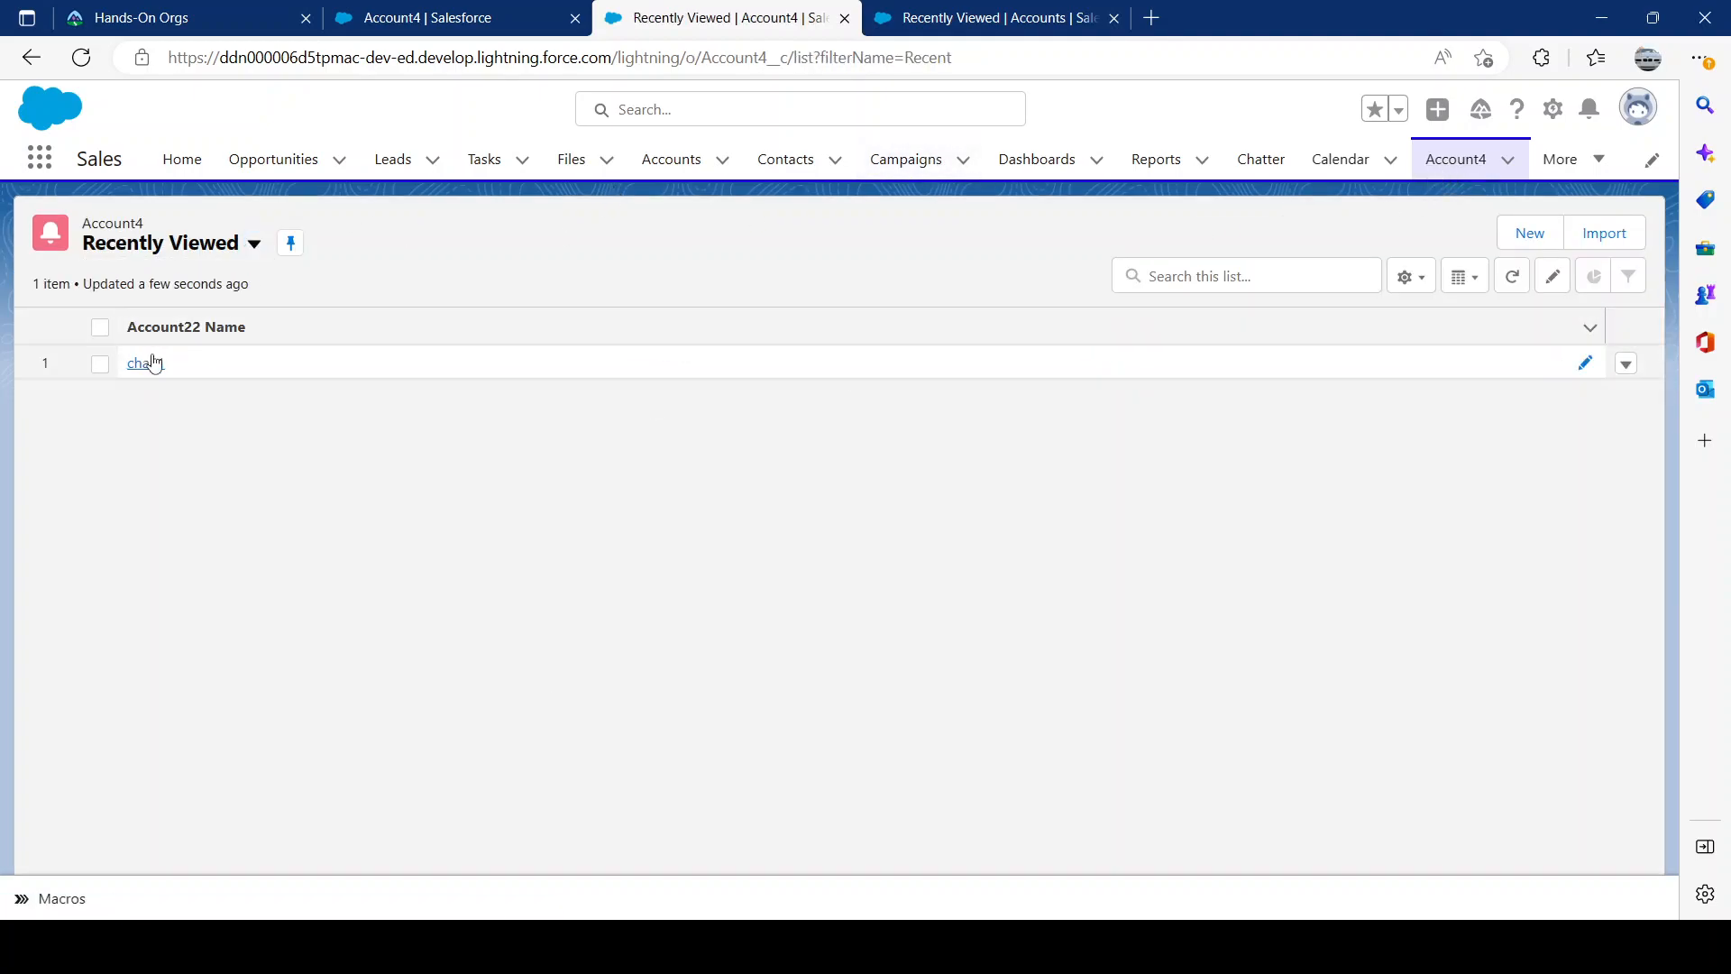
{"action": "left_click", "coordinate": [144, 363]}
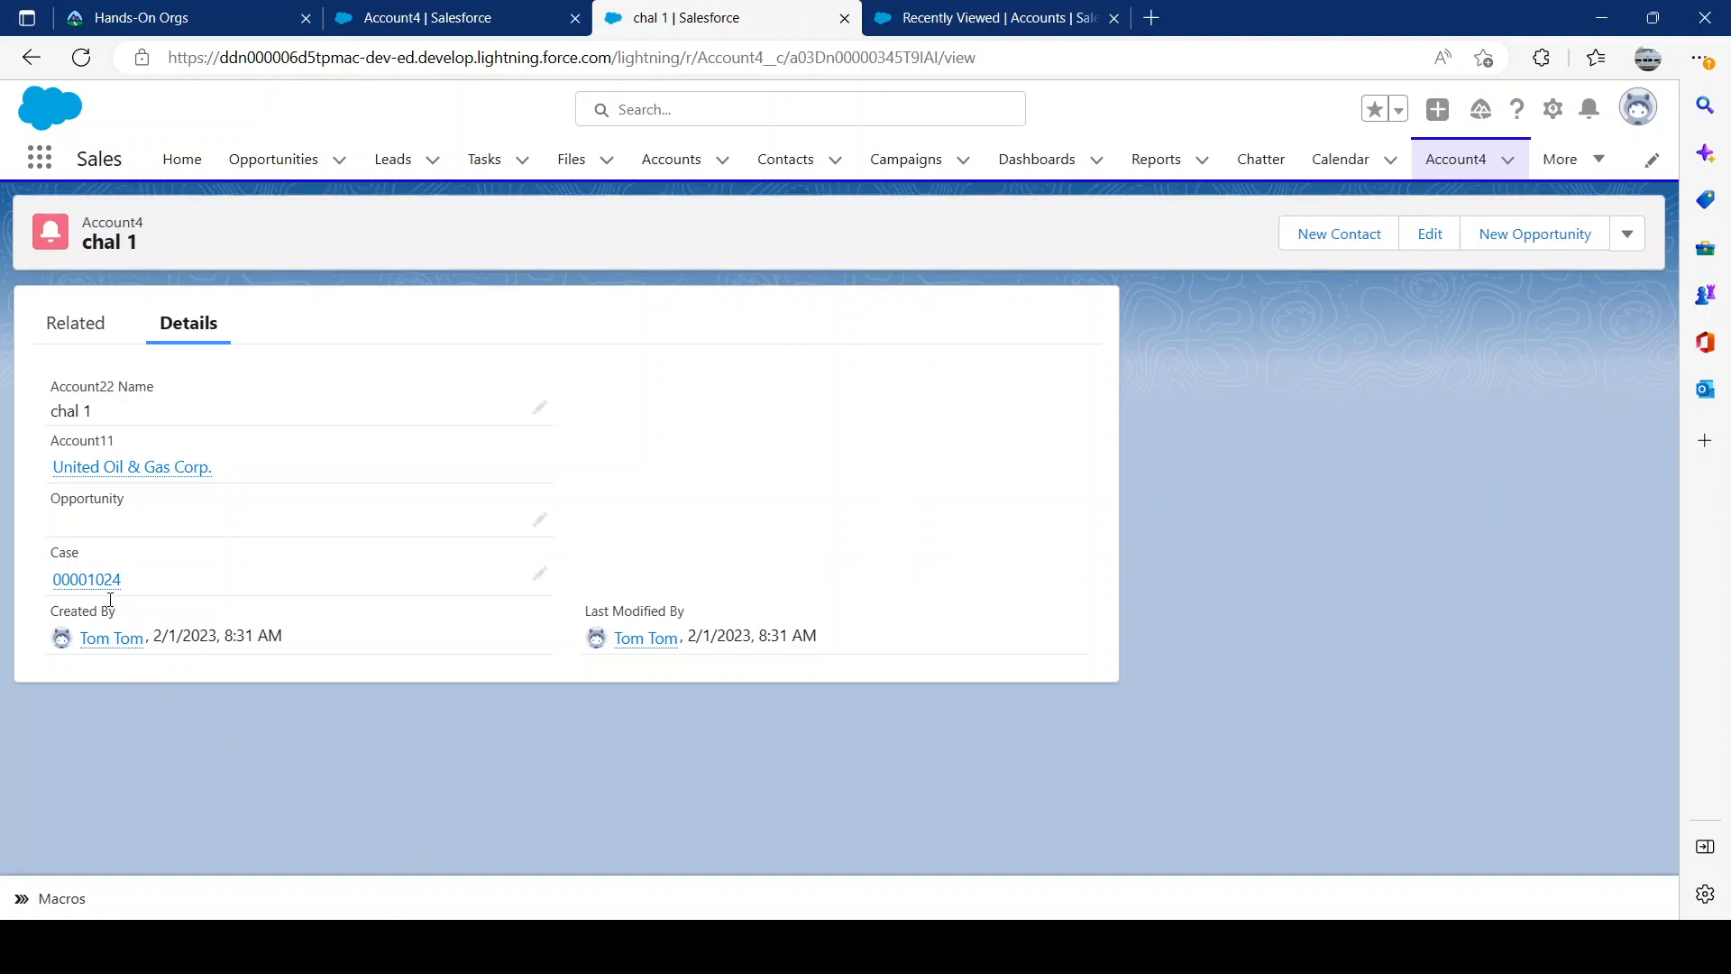
{"action": "left_click_drag", "start_coordinate": [53, 582], "coordinate": [221, 604]}
{"action": "left_click", "coordinate": [560, 587]}
{"action": "left_click", "coordinate": [540, 574]}
{"action": "left_click", "coordinate": [81, 56]}
{"action": "left_click", "coordinate": [433, 19]}
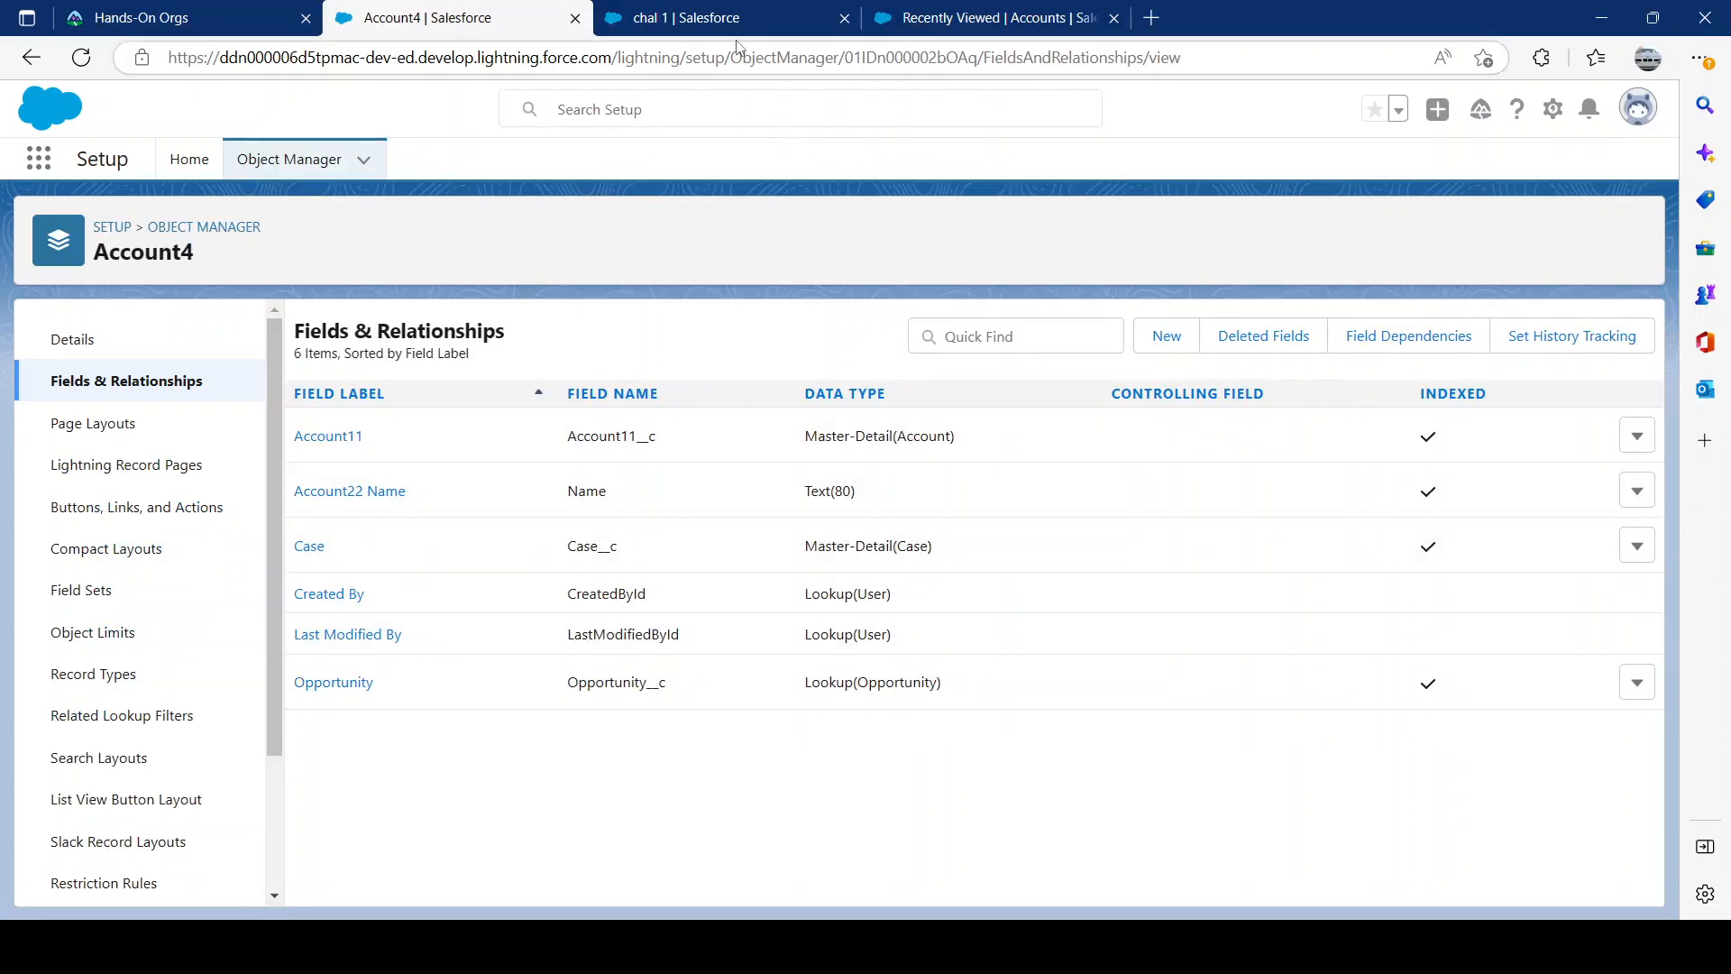
{"action": "left_click", "coordinate": [722, 18]}
{"action": "left_click", "coordinate": [493, 18]}
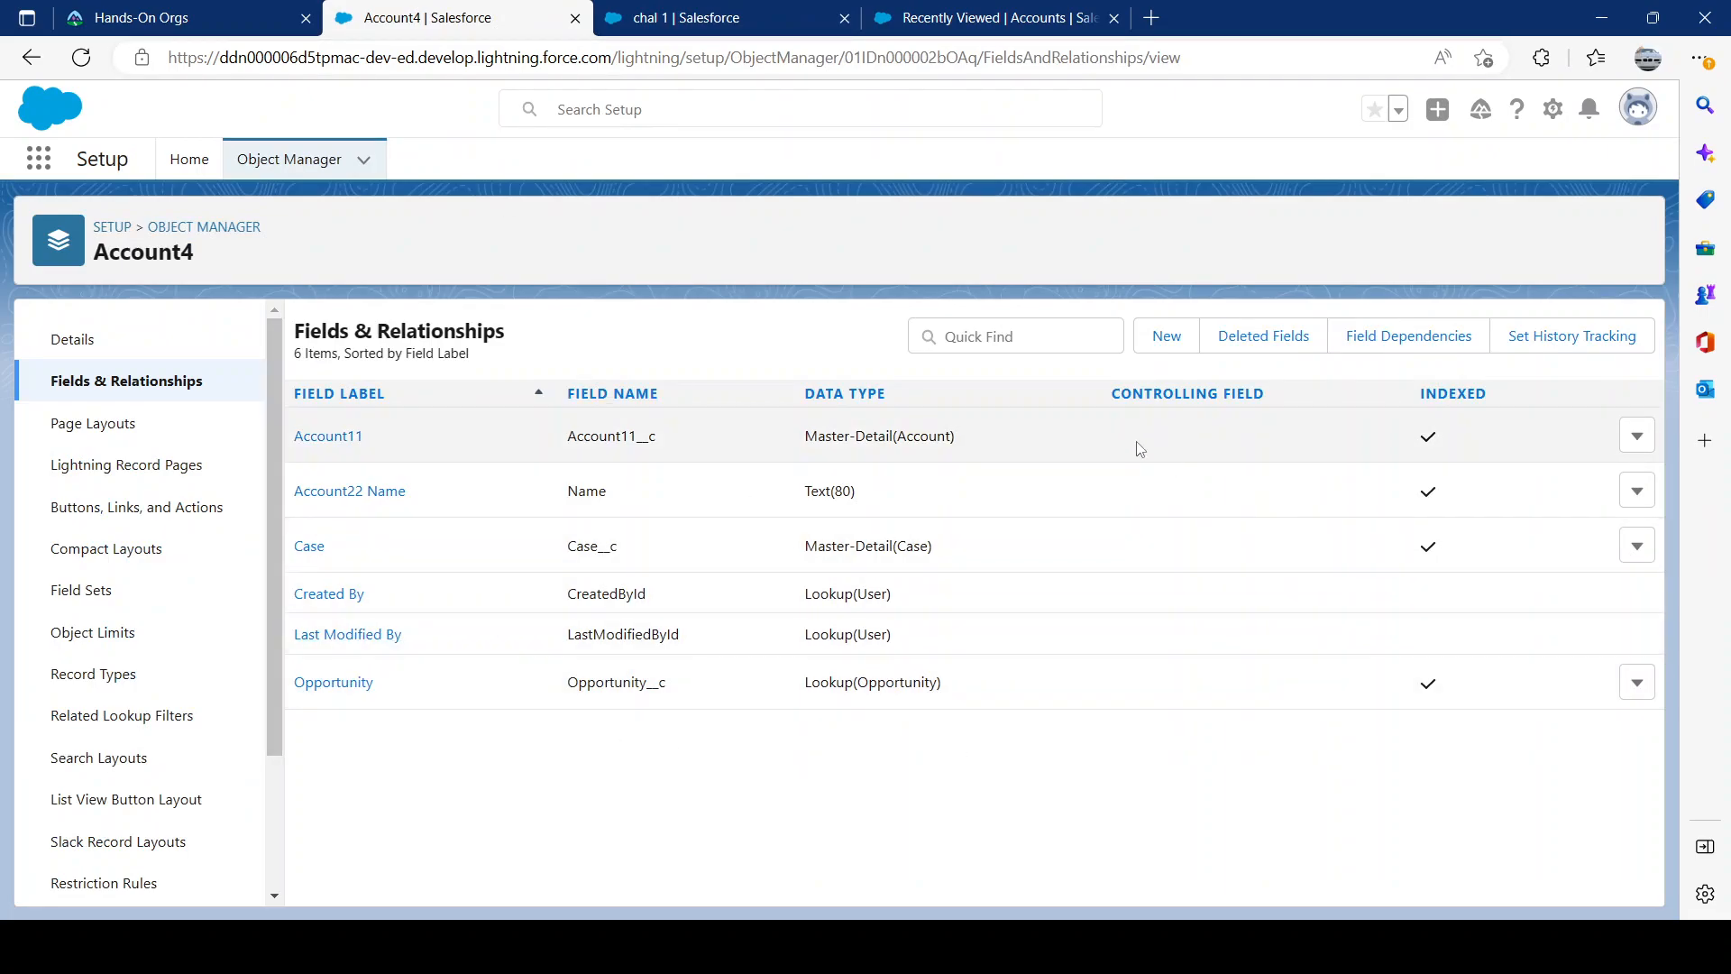
Step: Start a new Account4 custom field, check whether Master-Detail Relationship can be selected, and return to the field list without creating it
{"action": "left_click", "coordinate": [1165, 337]}
{"action": "scroll", "coordinate": [527, 592], "scroll_direction": "down", "scroll_amount": 2}
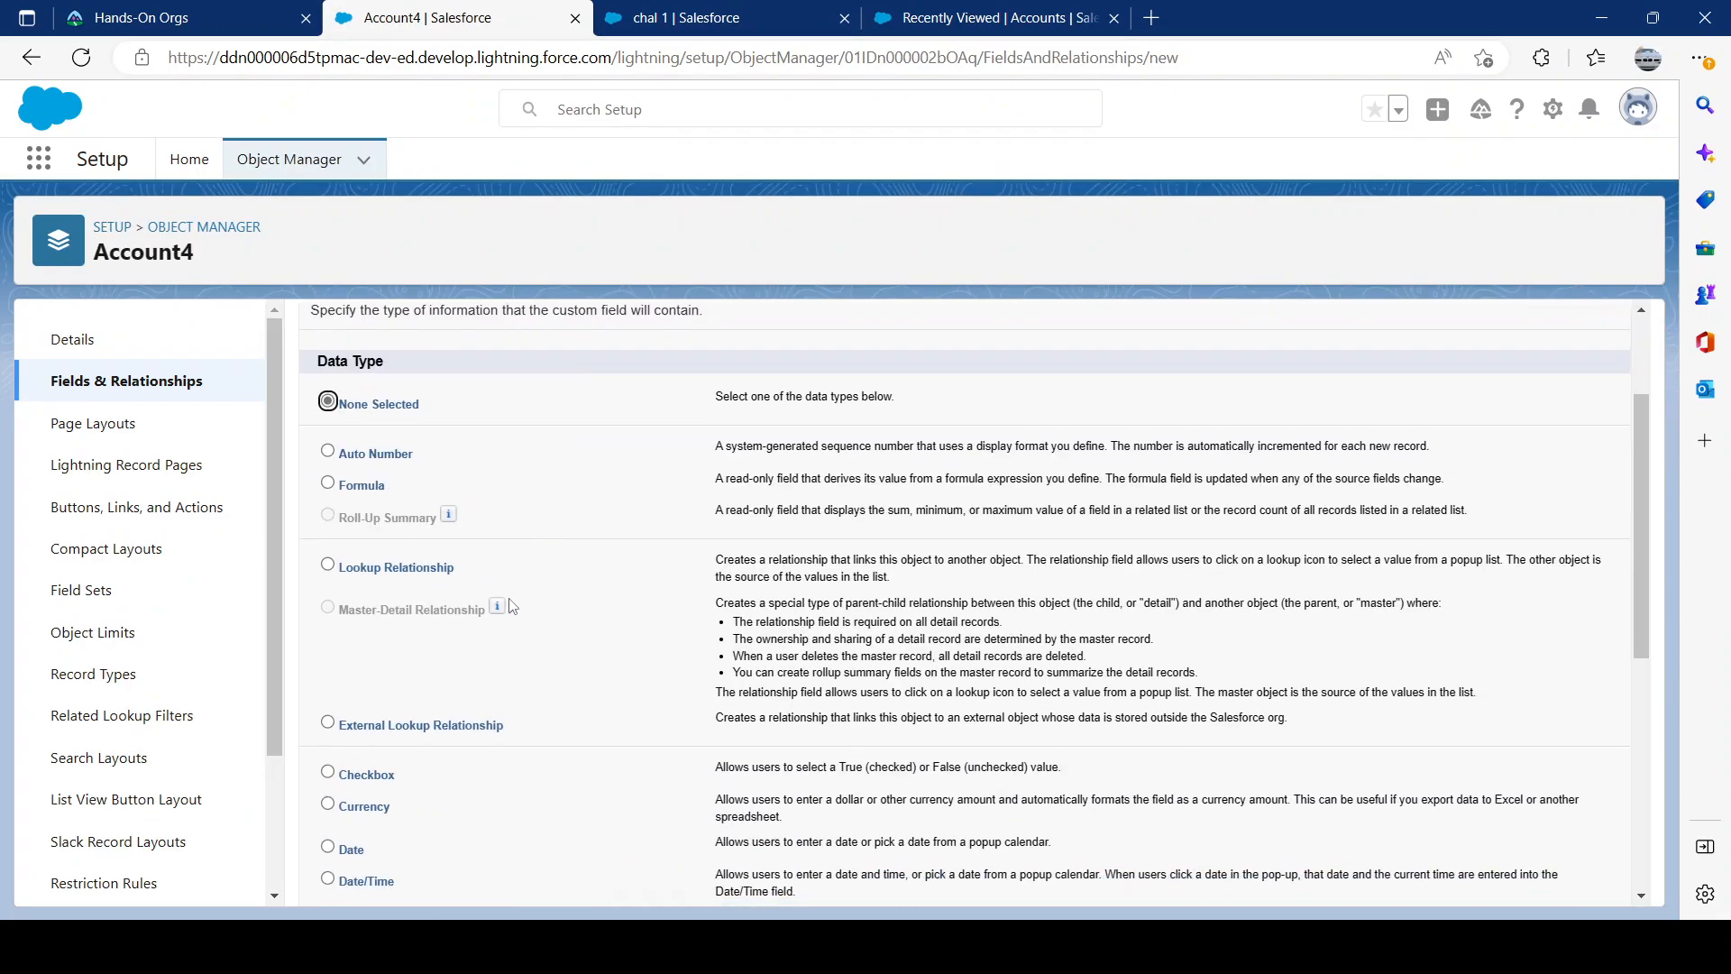
{"action": "left_click_drag", "start_coordinate": [316, 599], "coordinate": [543, 693]}
{"action": "left_click", "coordinate": [393, 607]}
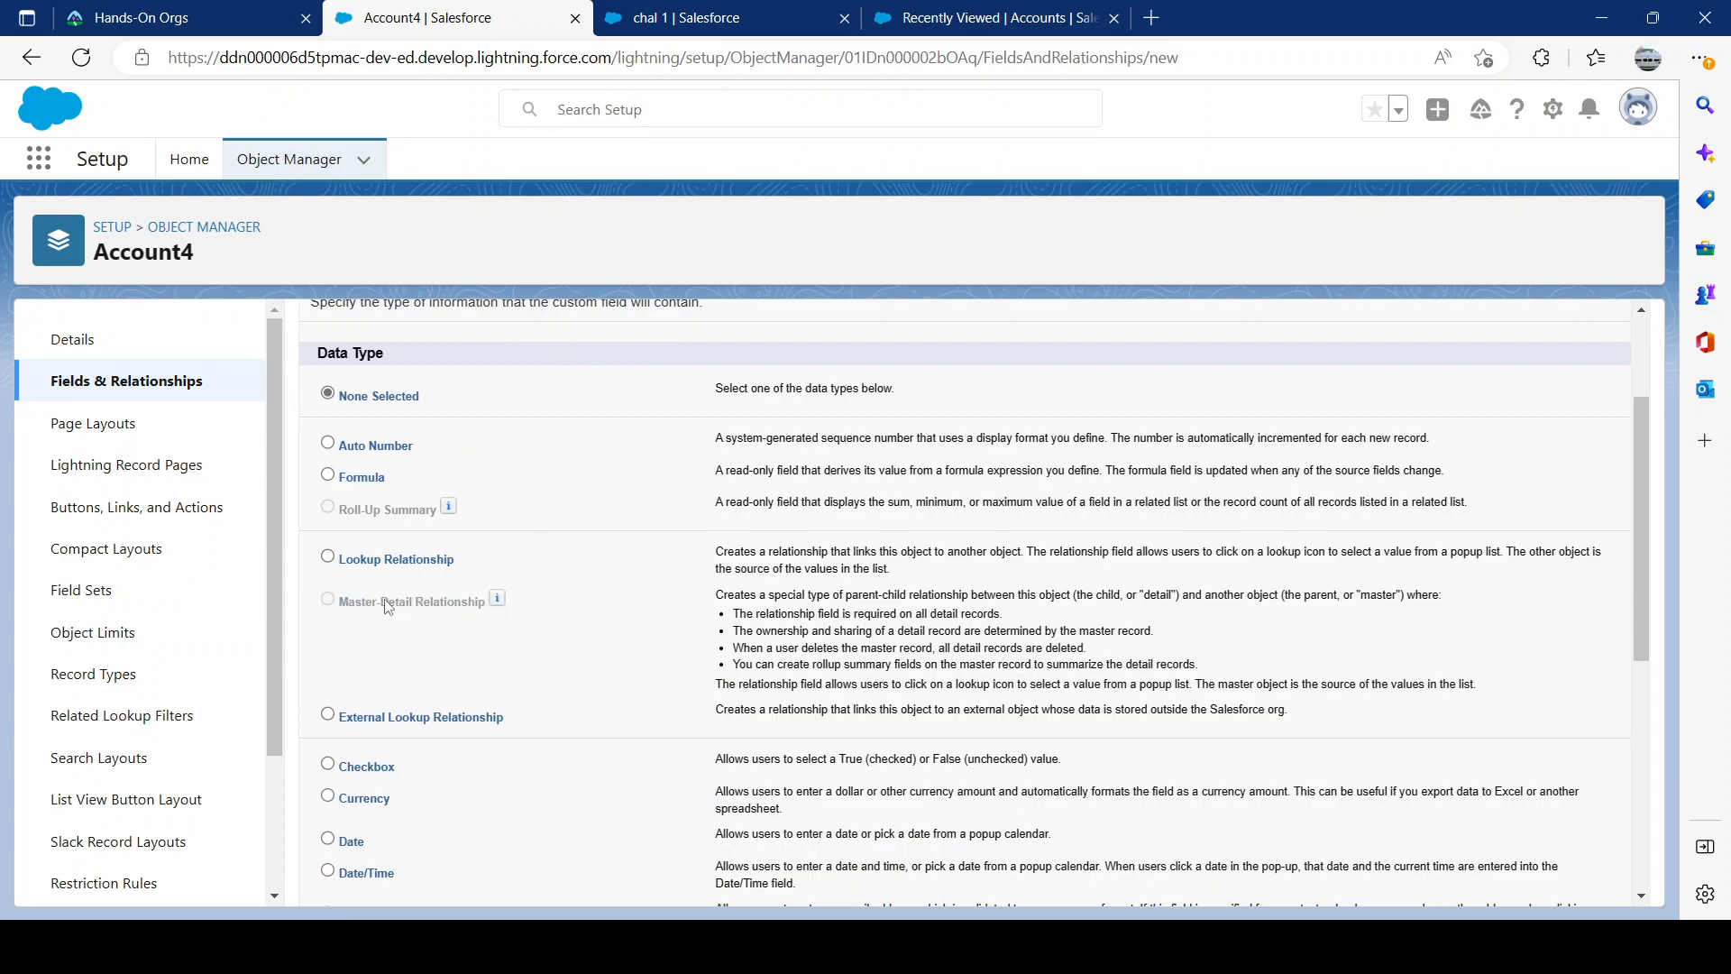
{"action": "left_click", "coordinate": [120, 387]}
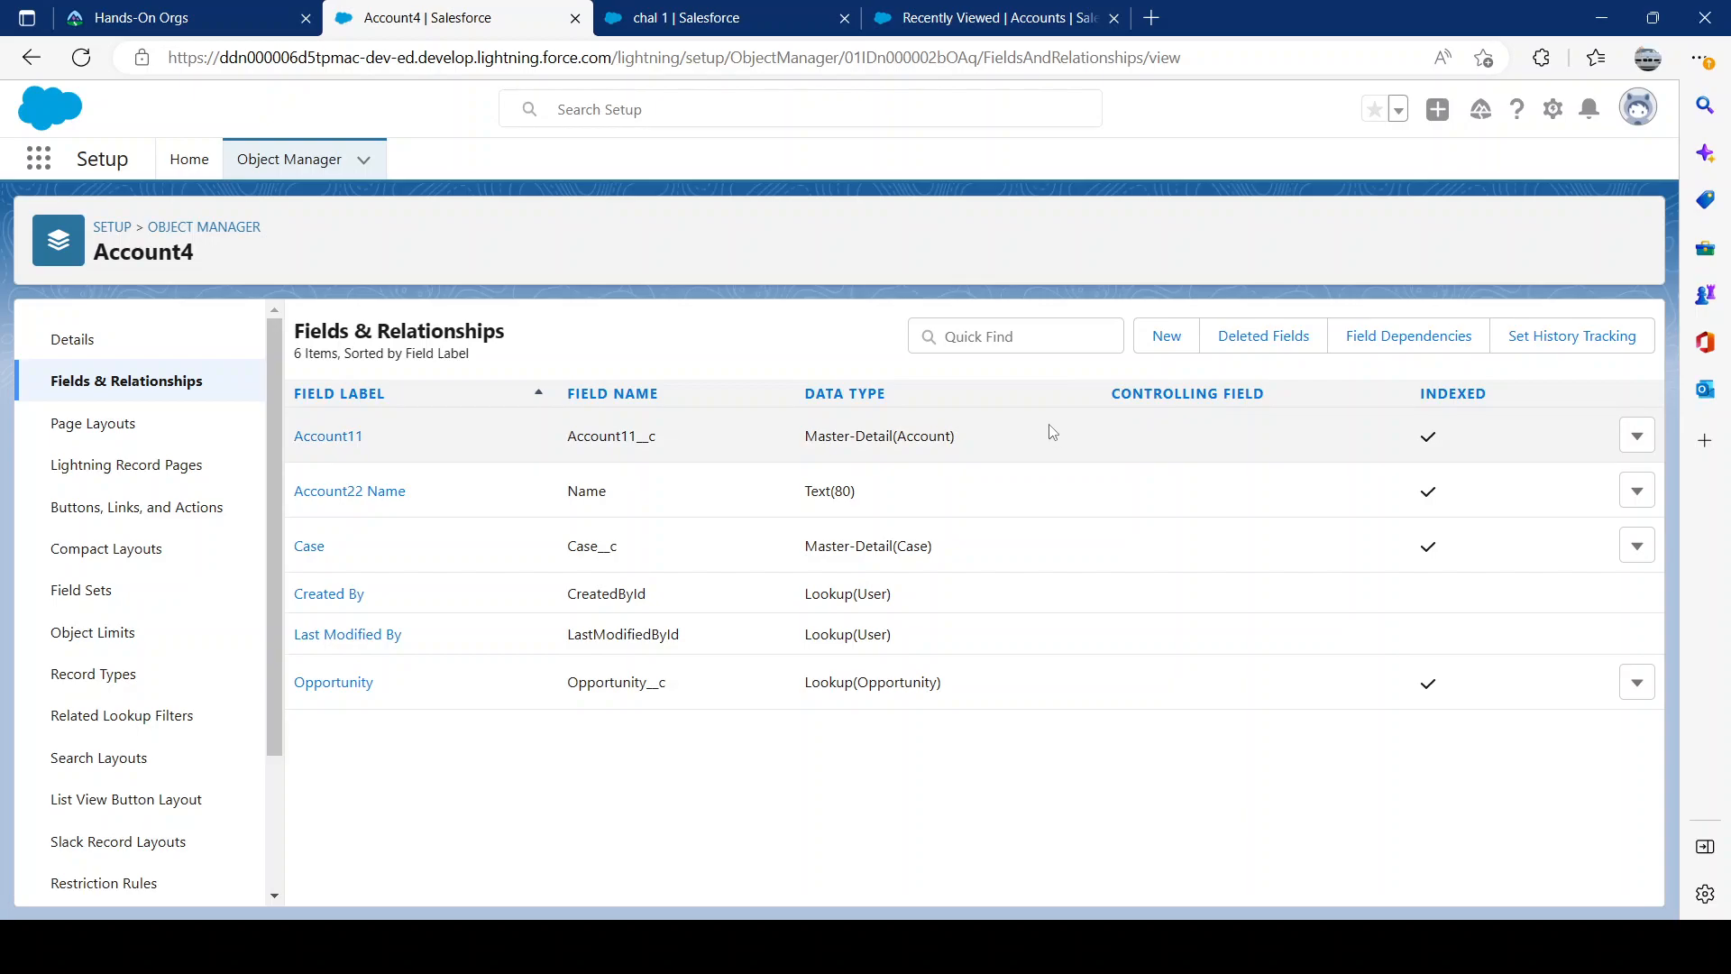
Step: Compare the data types of the Account11, Case and Opportunity fields in Account4's field list
{"action": "left_click_drag", "start_coordinate": [953, 441], "coordinate": [772, 398]}
{"action": "left_click_drag", "start_coordinate": [807, 544], "coordinate": [795, 604]}
{"action": "left_click", "coordinate": [939, 640]}
{"action": "left_click", "coordinate": [898, 689]}
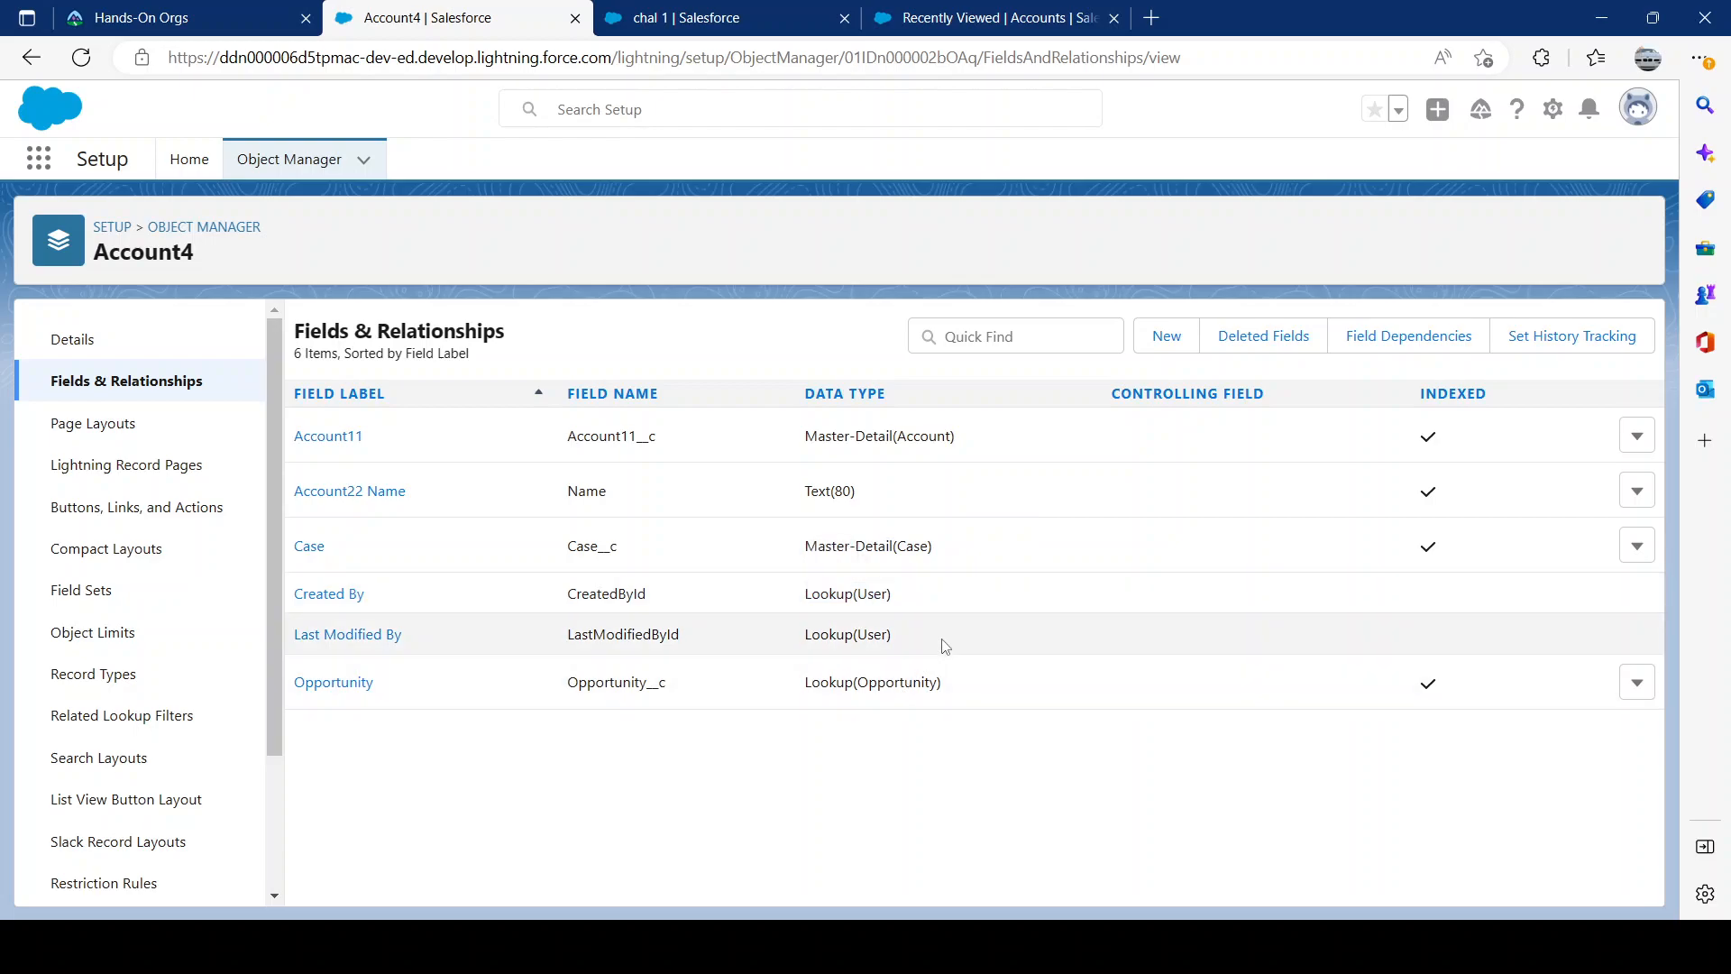